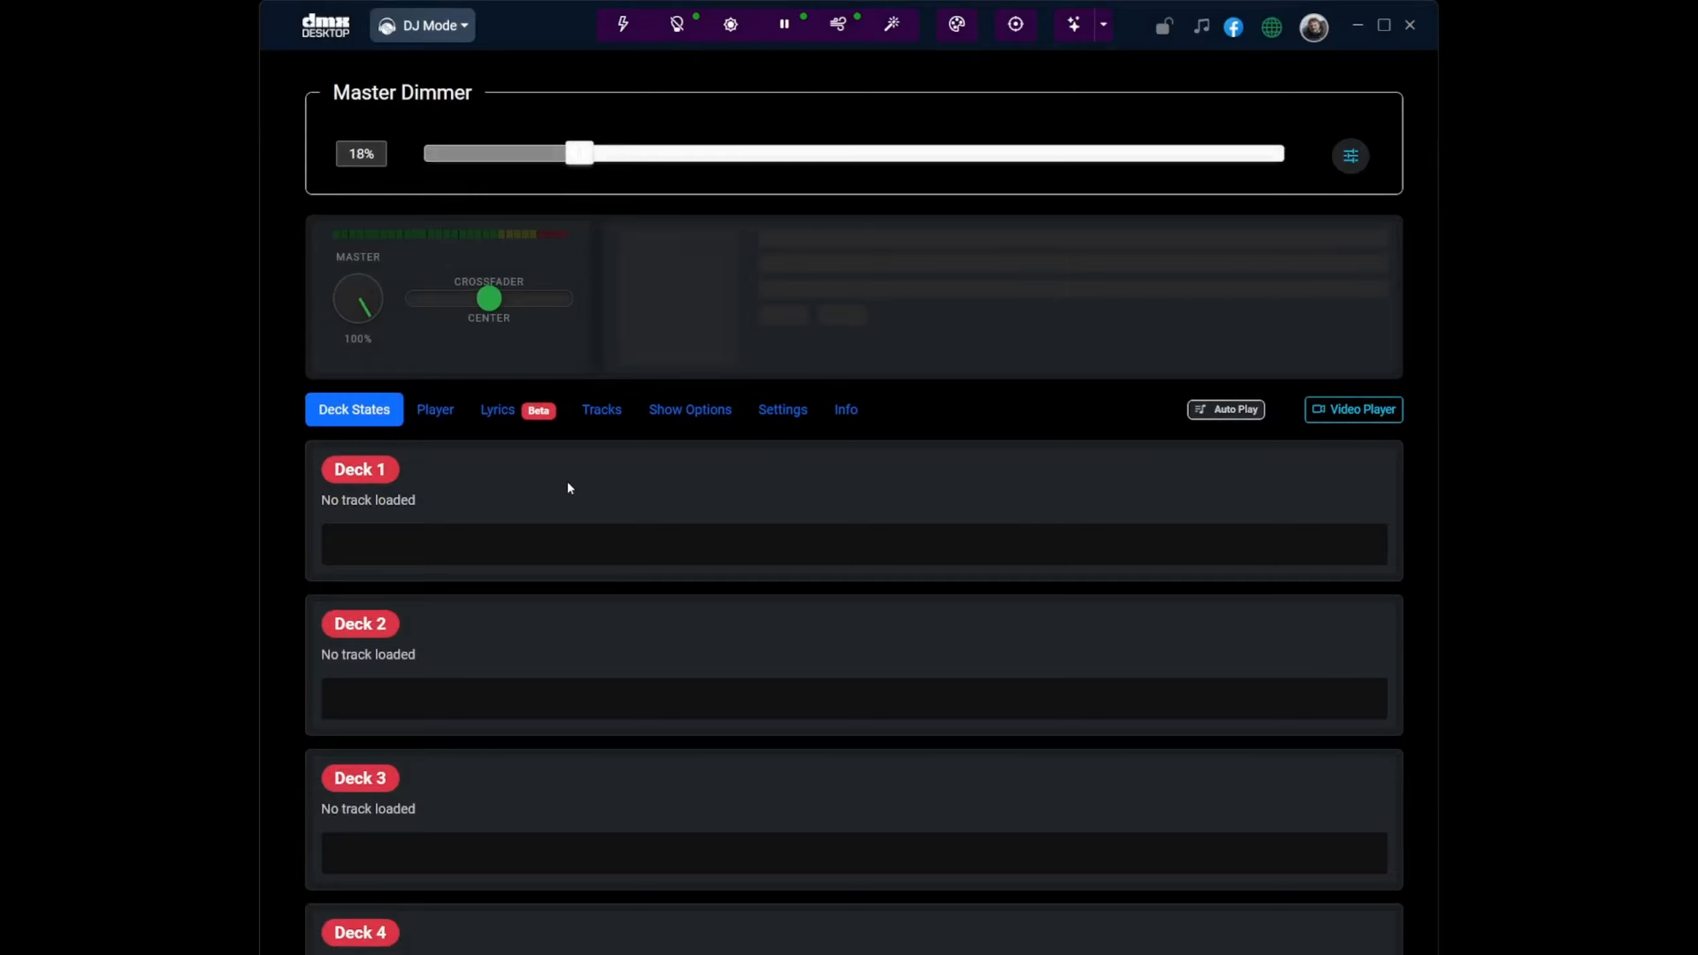
Step: Open the Z:\DJ Mixes folder in the music player's file browser
click(759, 418)
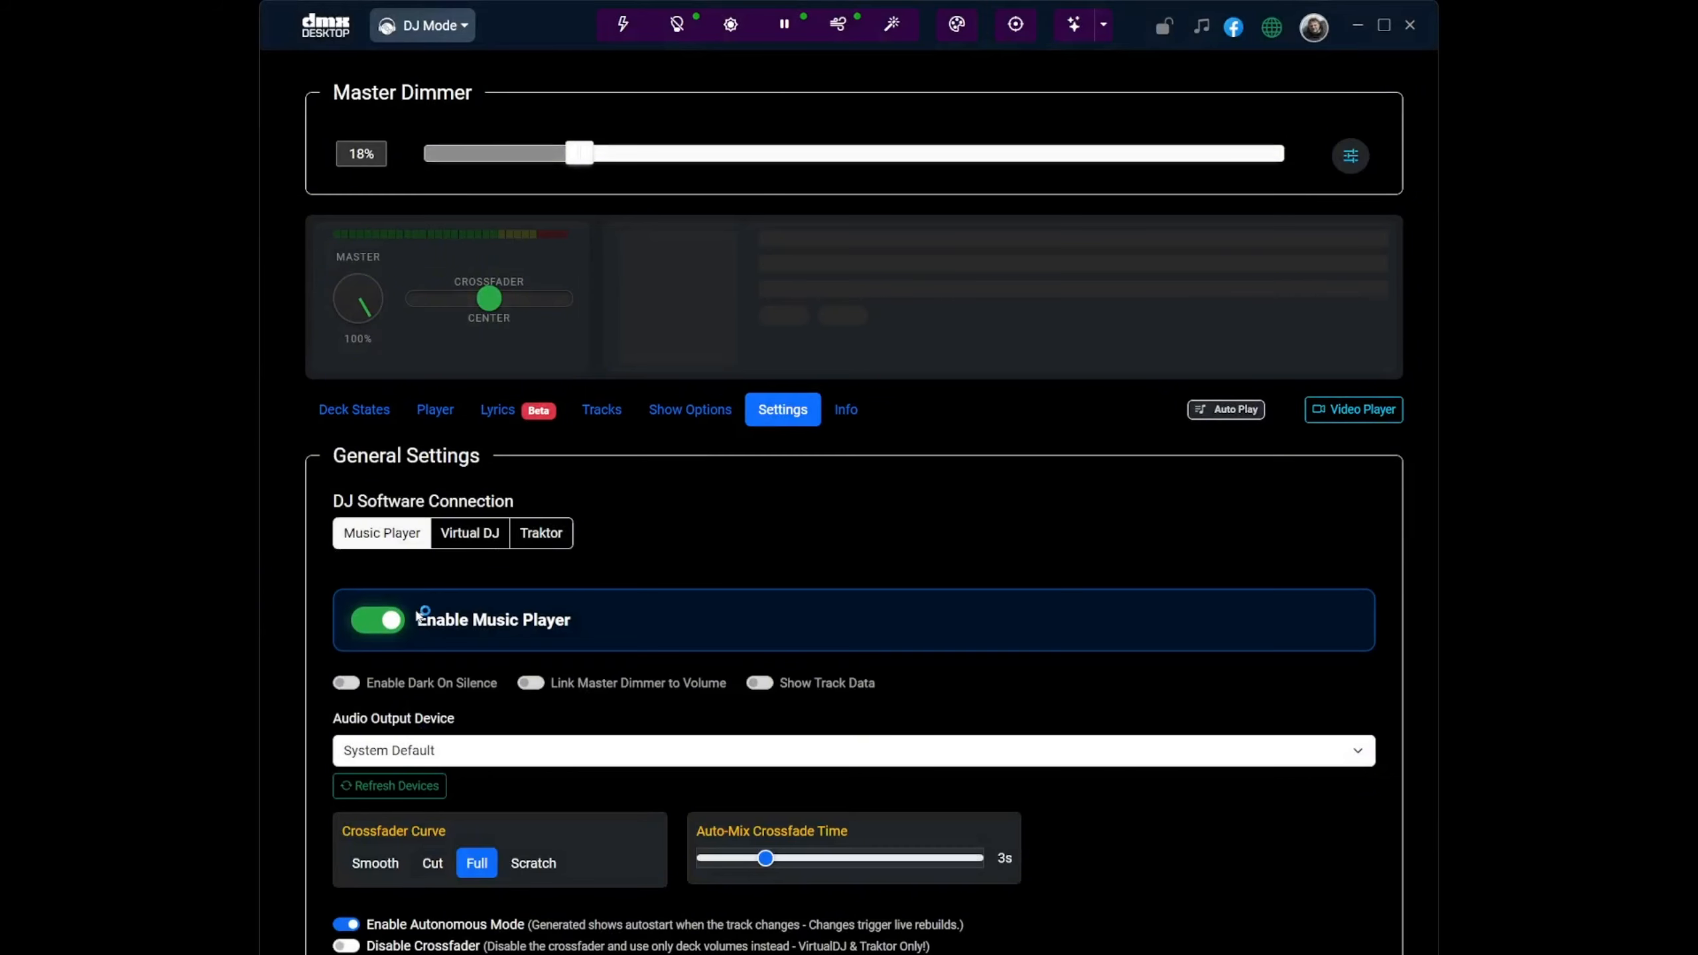
click(447, 416)
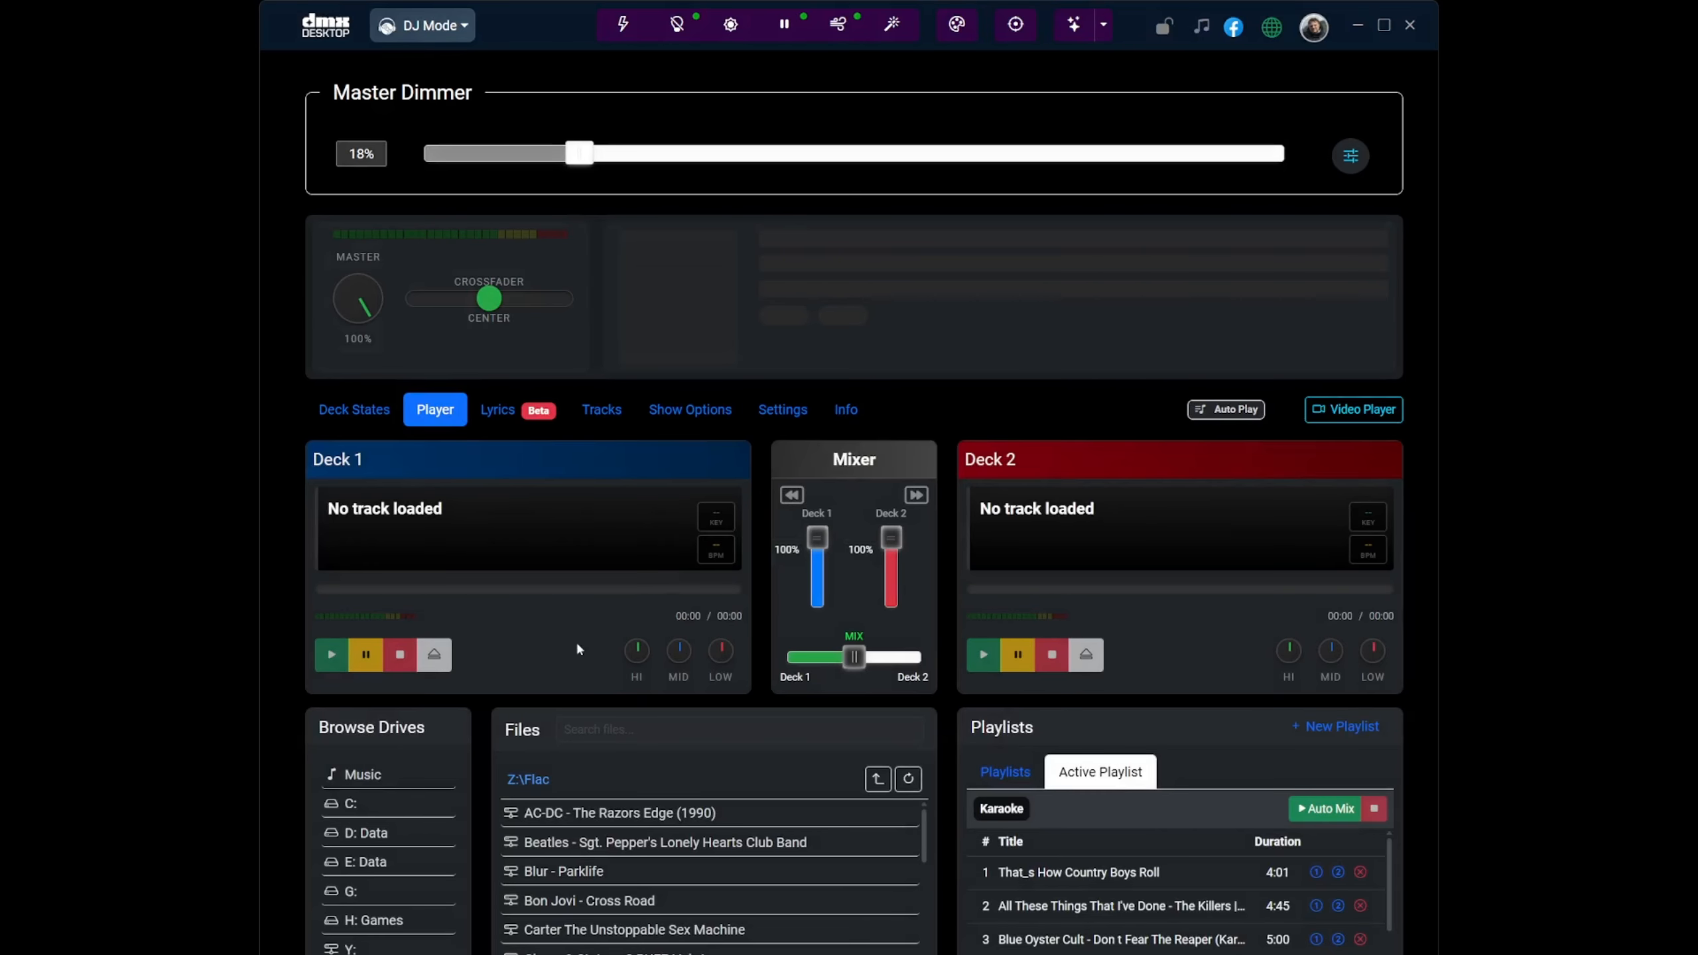
scroll(578, 648, down, 1)
click(514, 697)
scroll(609, 741, down, 2)
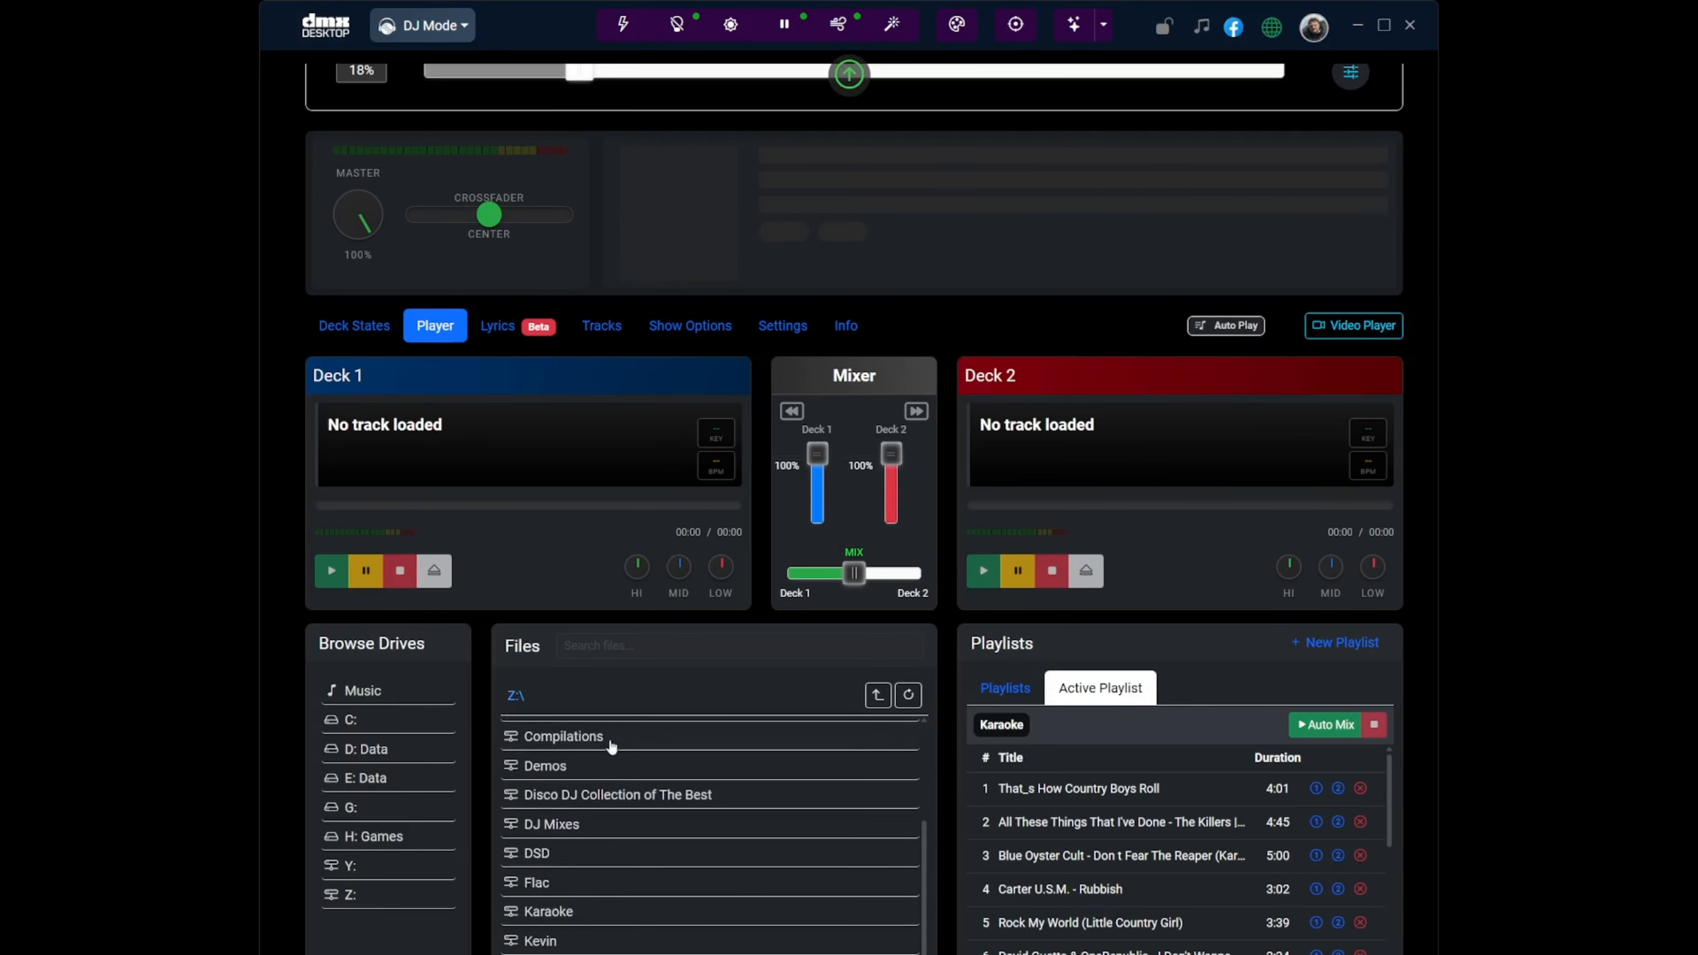
click(582, 824)
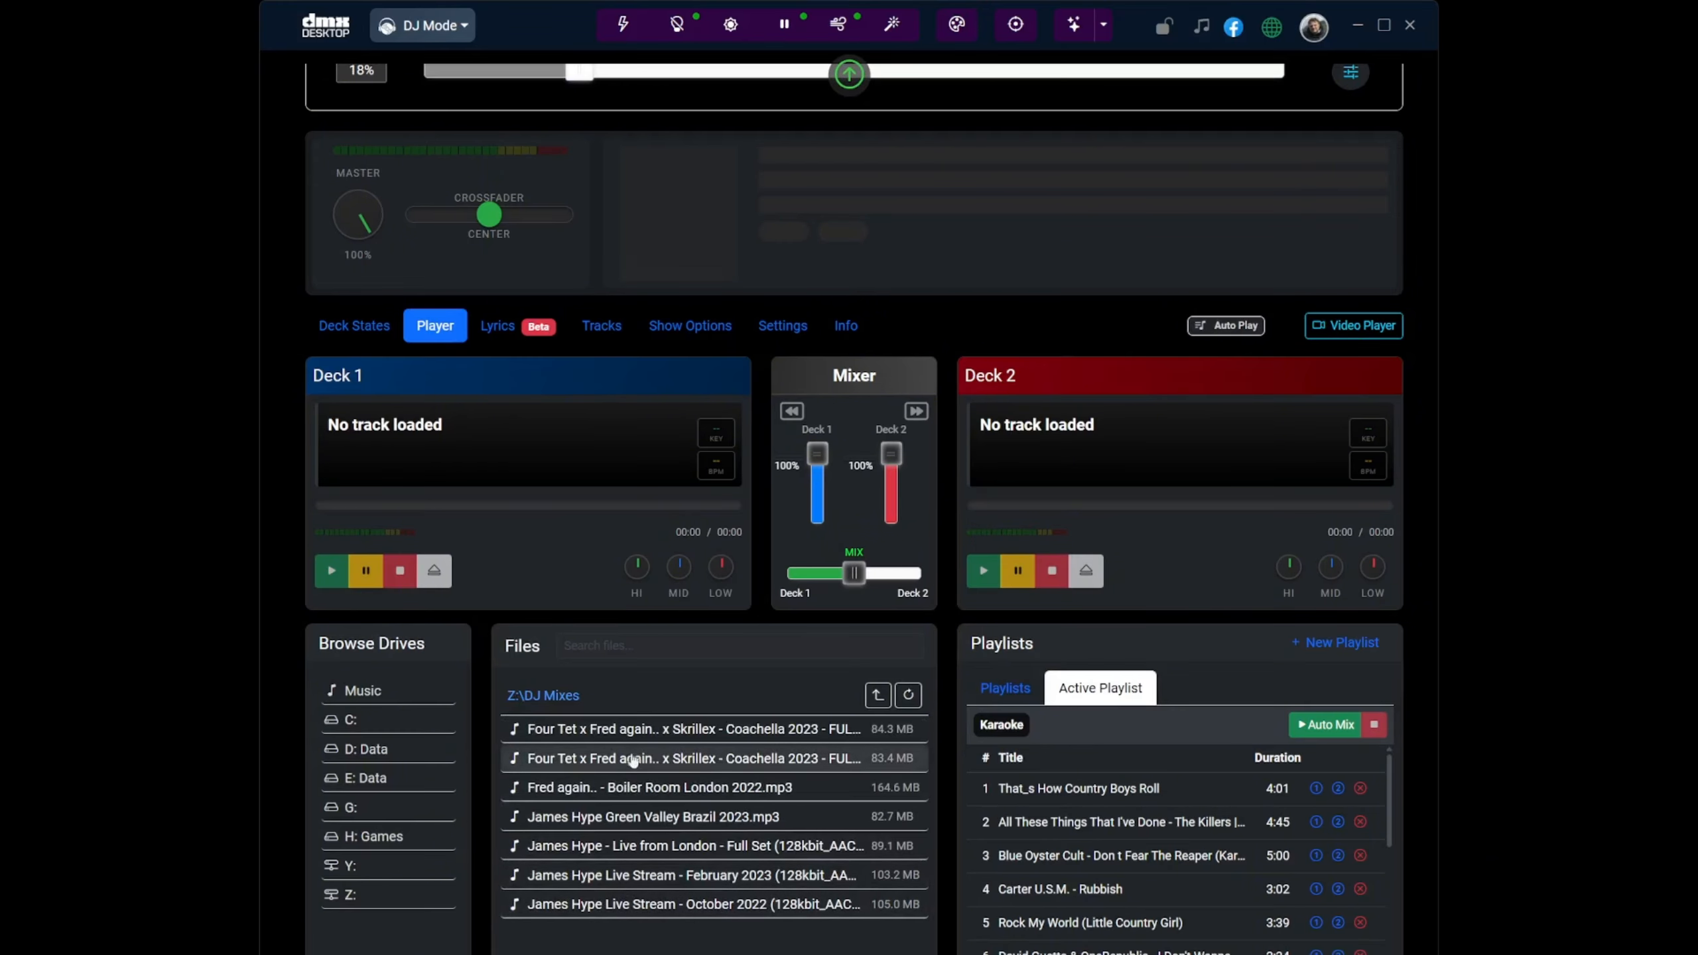
Step: Clear the track cache, including waveforms, DMX shows, manual shows, cue points and track overrides
click(601, 325)
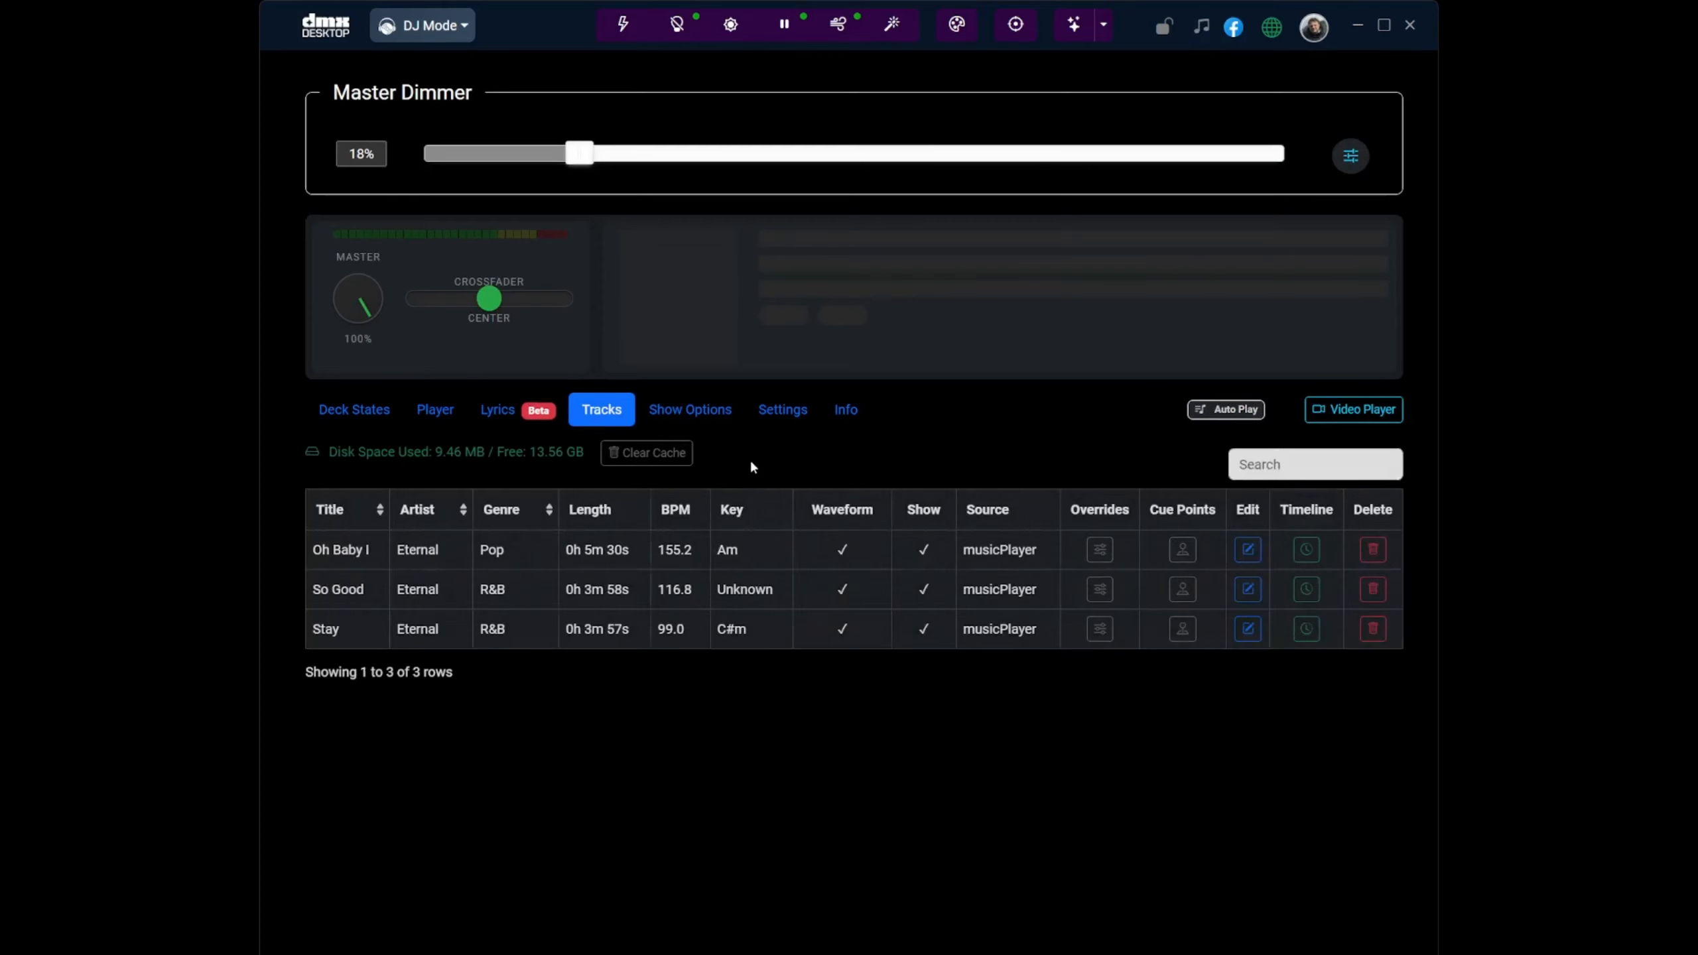
click(646, 453)
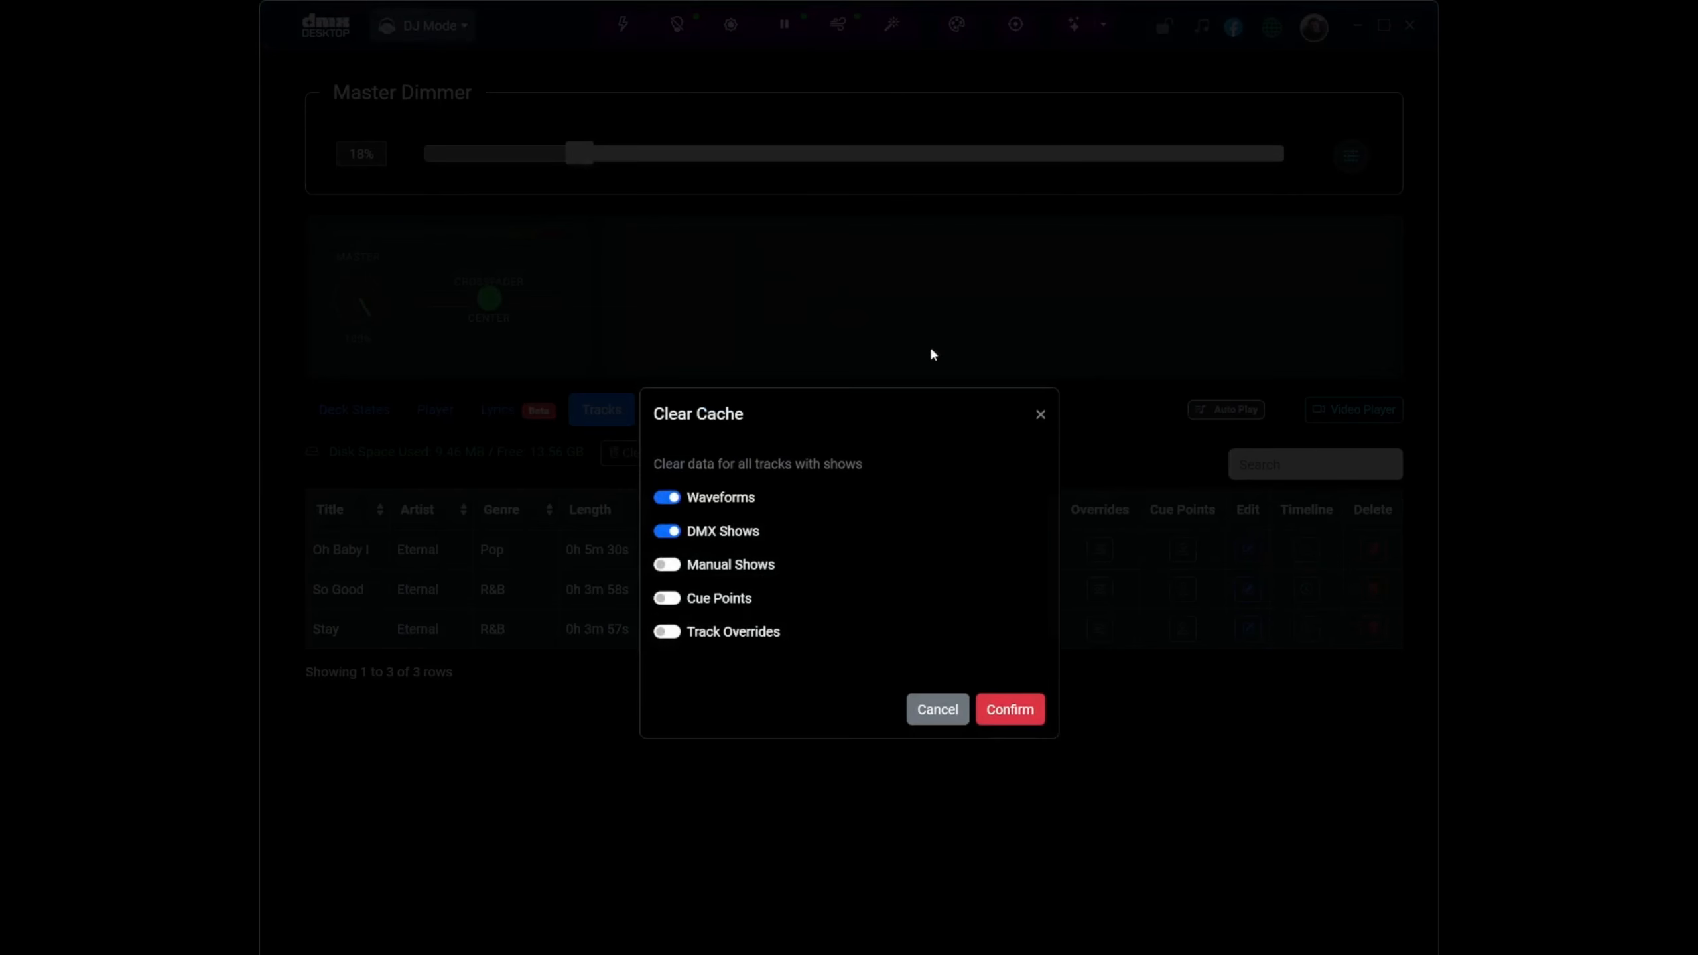
click(713, 575)
click(703, 601)
click(720, 636)
click(1023, 711)
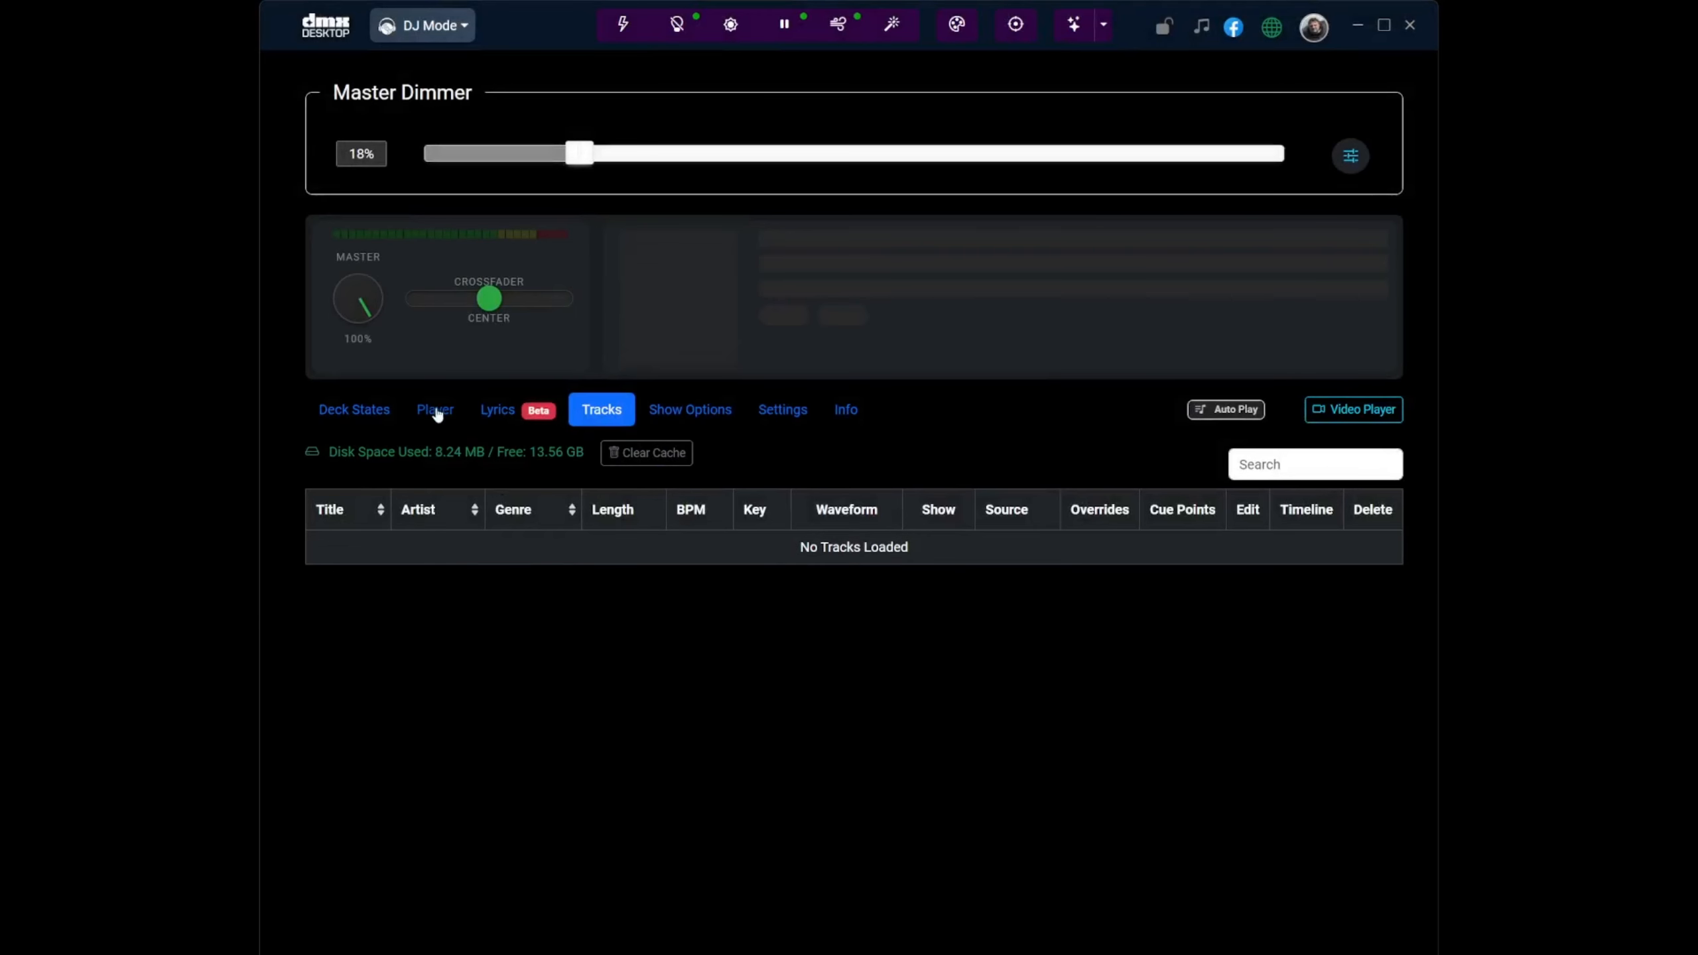
Step: Load the first Four Tet x Fred again.. x Skrillex Coachella 2023 mix onto Deck 1, play it briefly and stop it
click(436, 411)
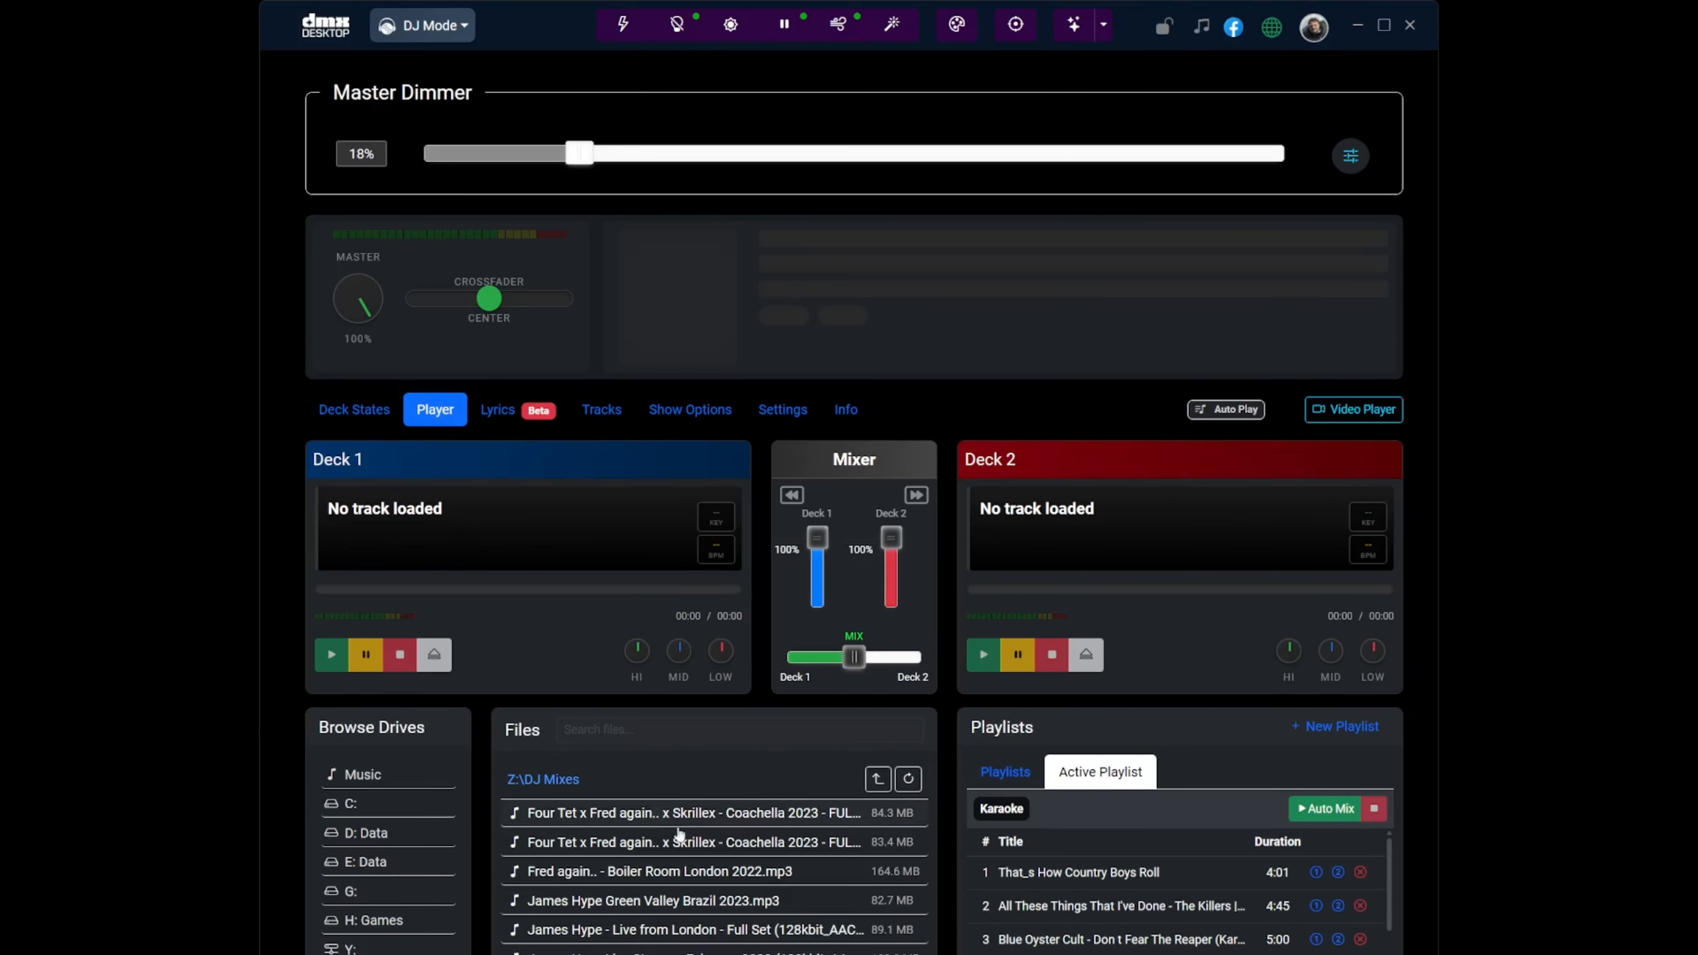
drag(564, 710, 508, 528)
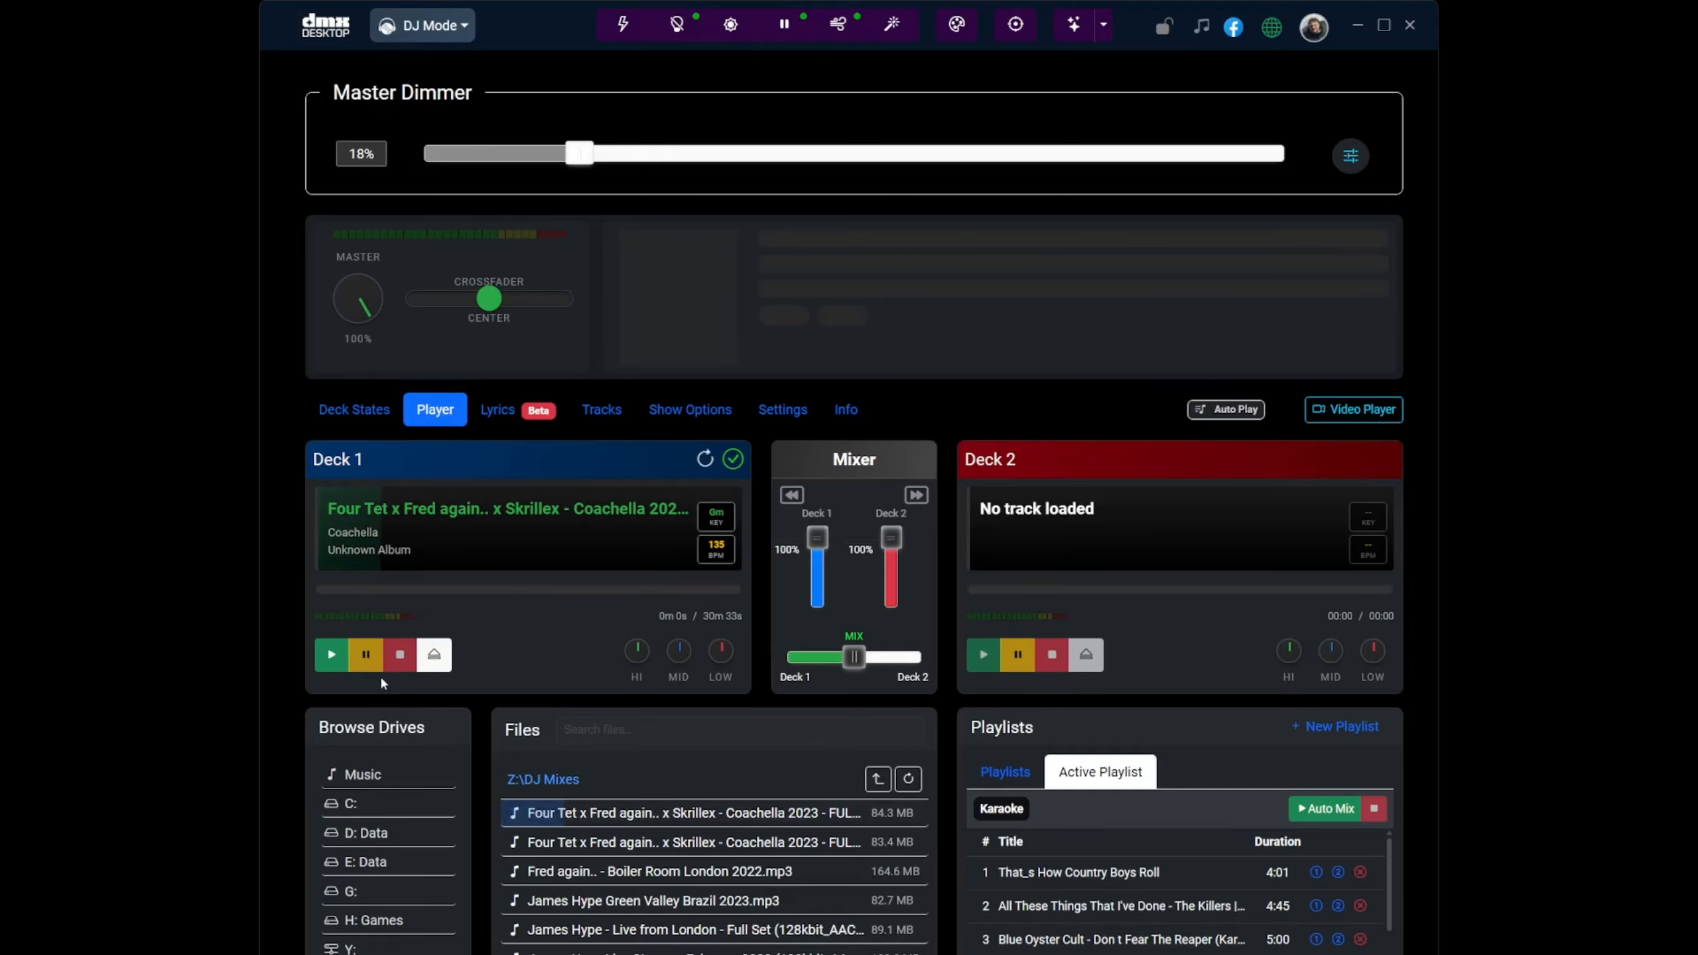
click(325, 660)
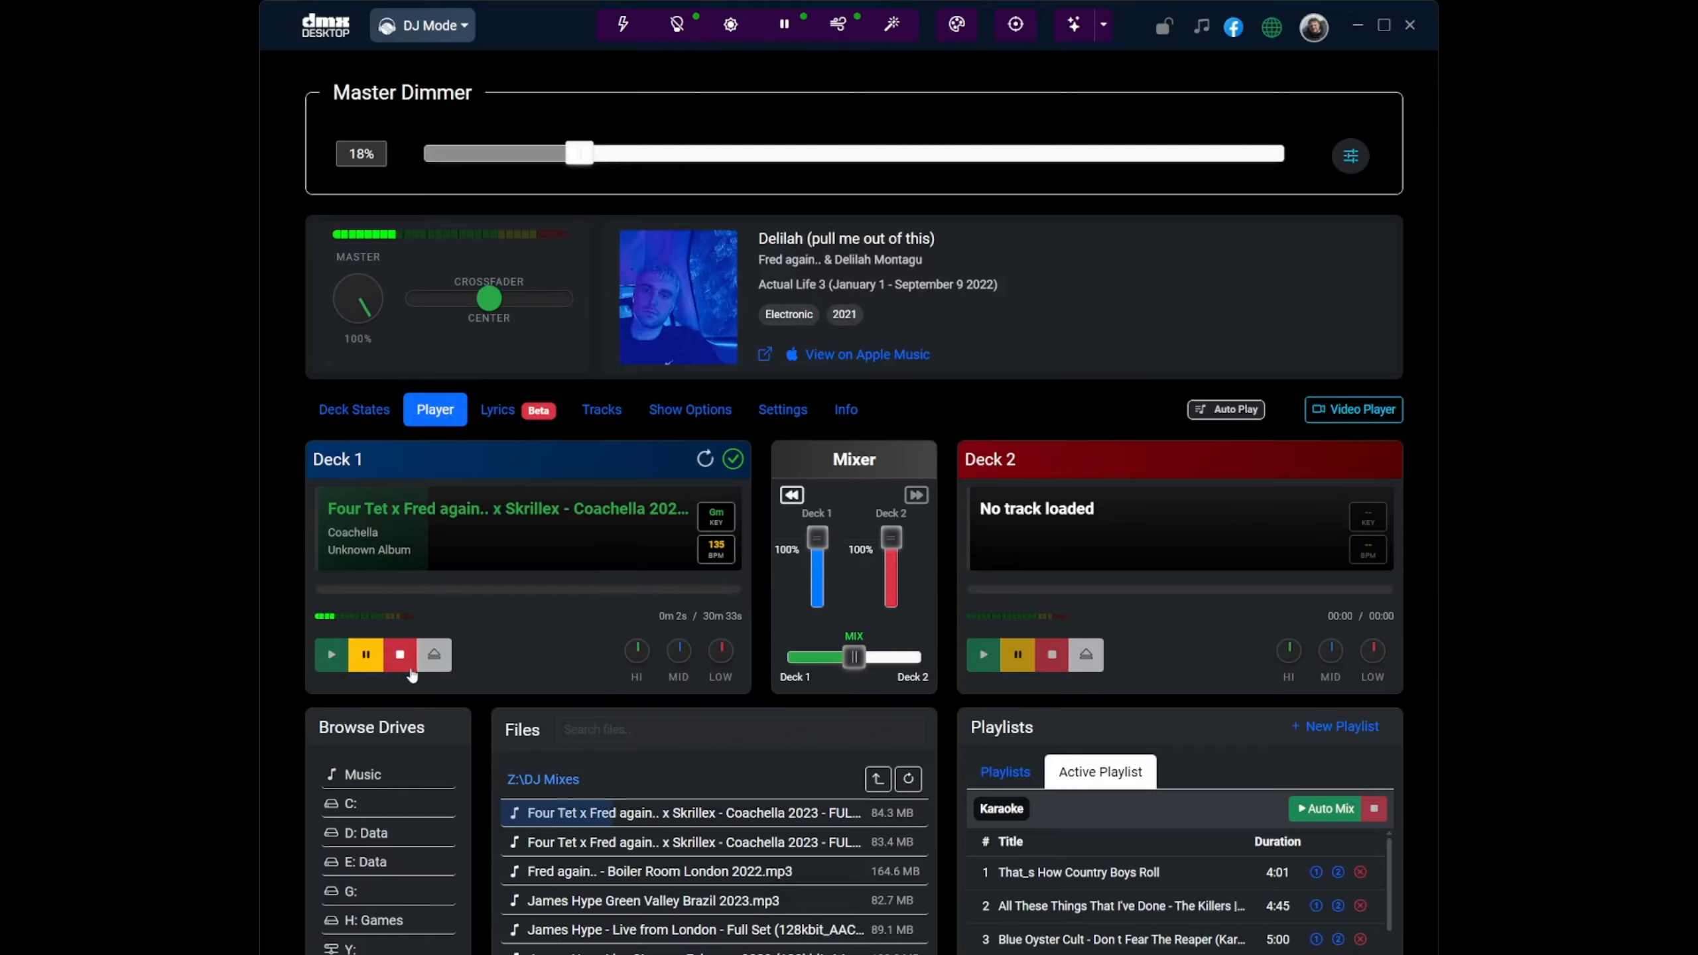
click(401, 665)
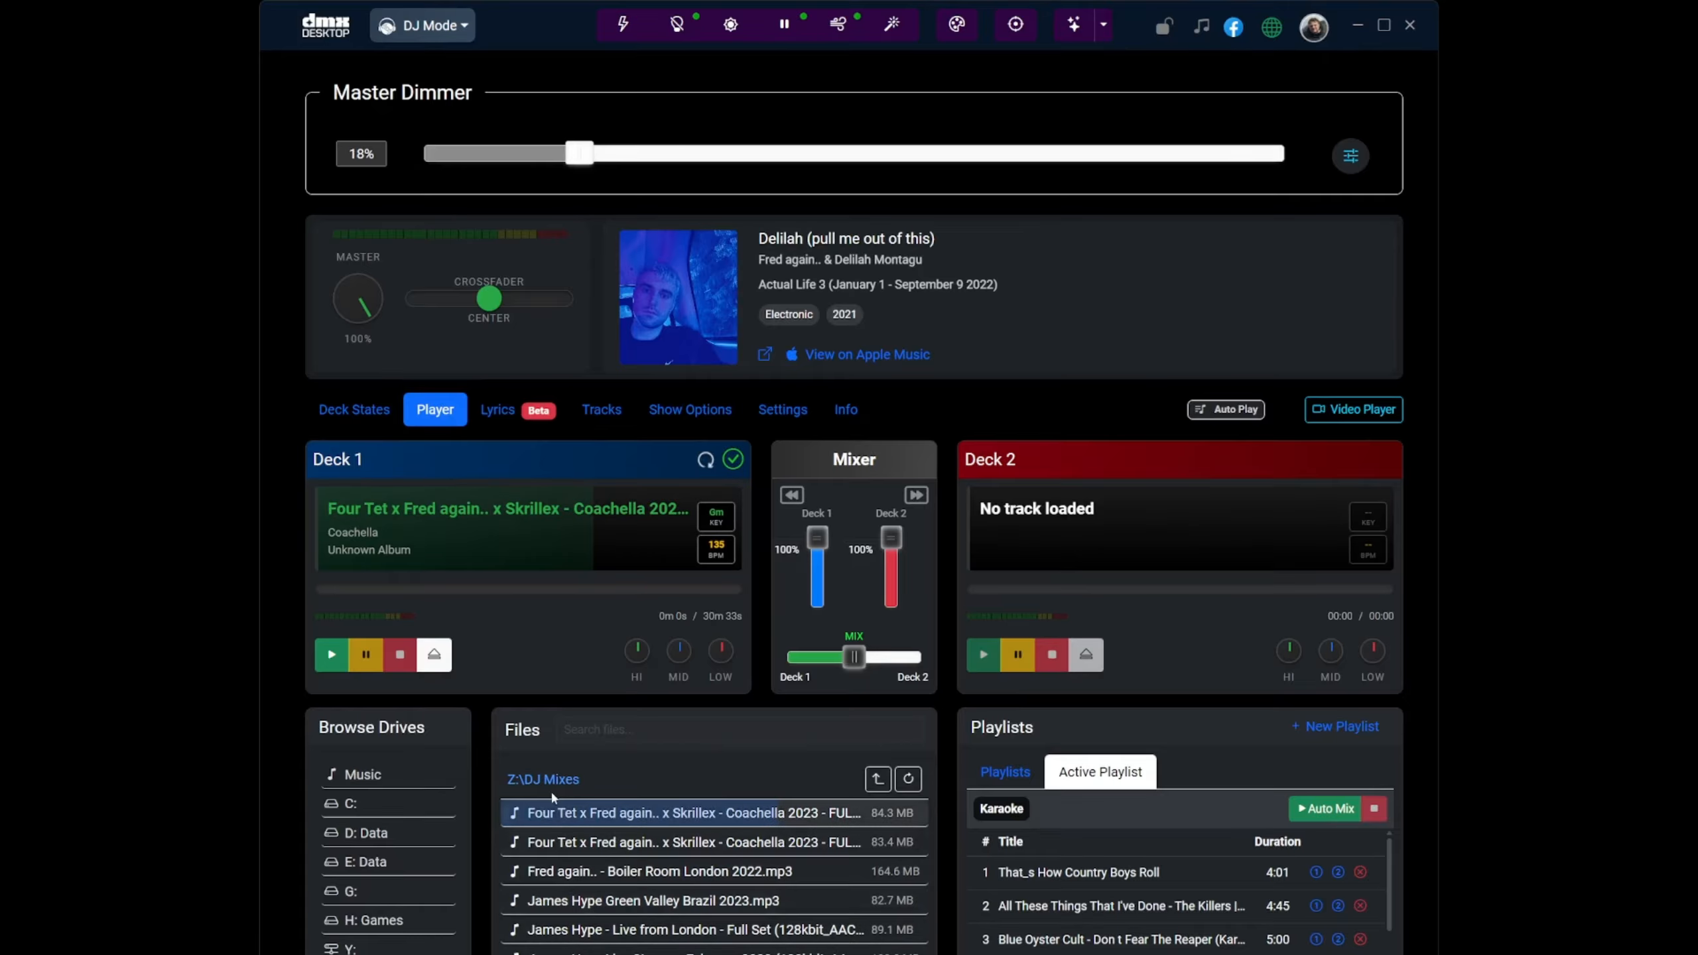
Step: Load 01 - Girls & Boys.flac from Z:\Flac\Blur - Parklife onto Deck 2
click(513, 783)
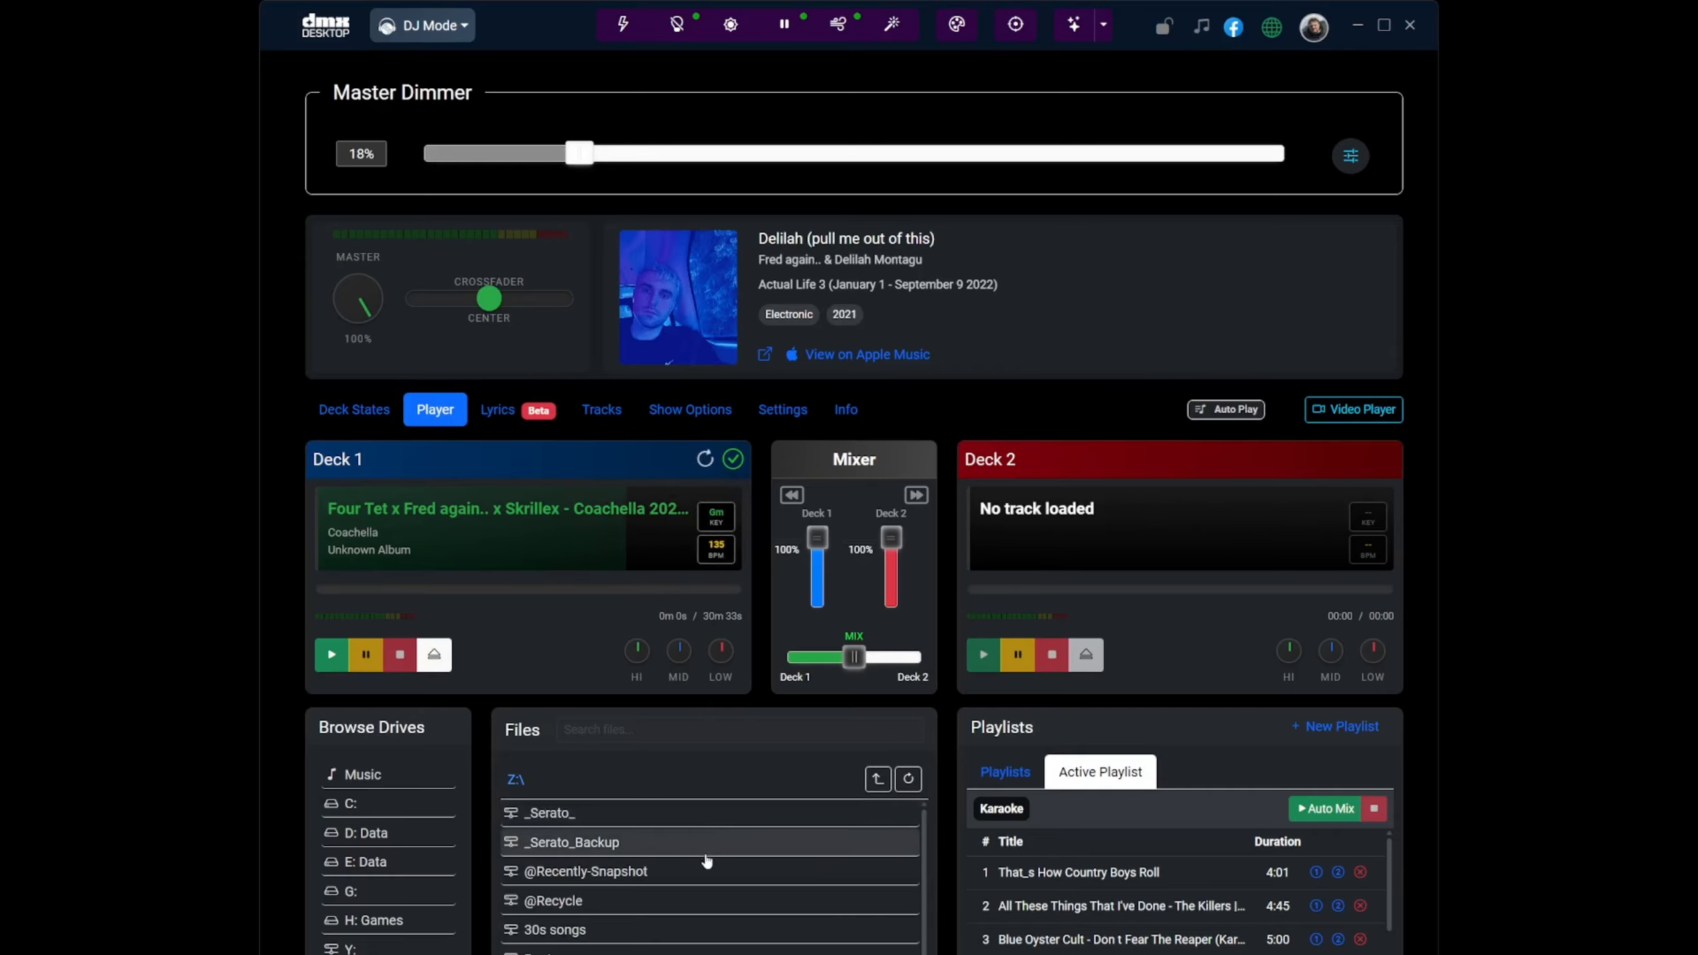
scroll(701, 873, down, 3)
click(585, 922)
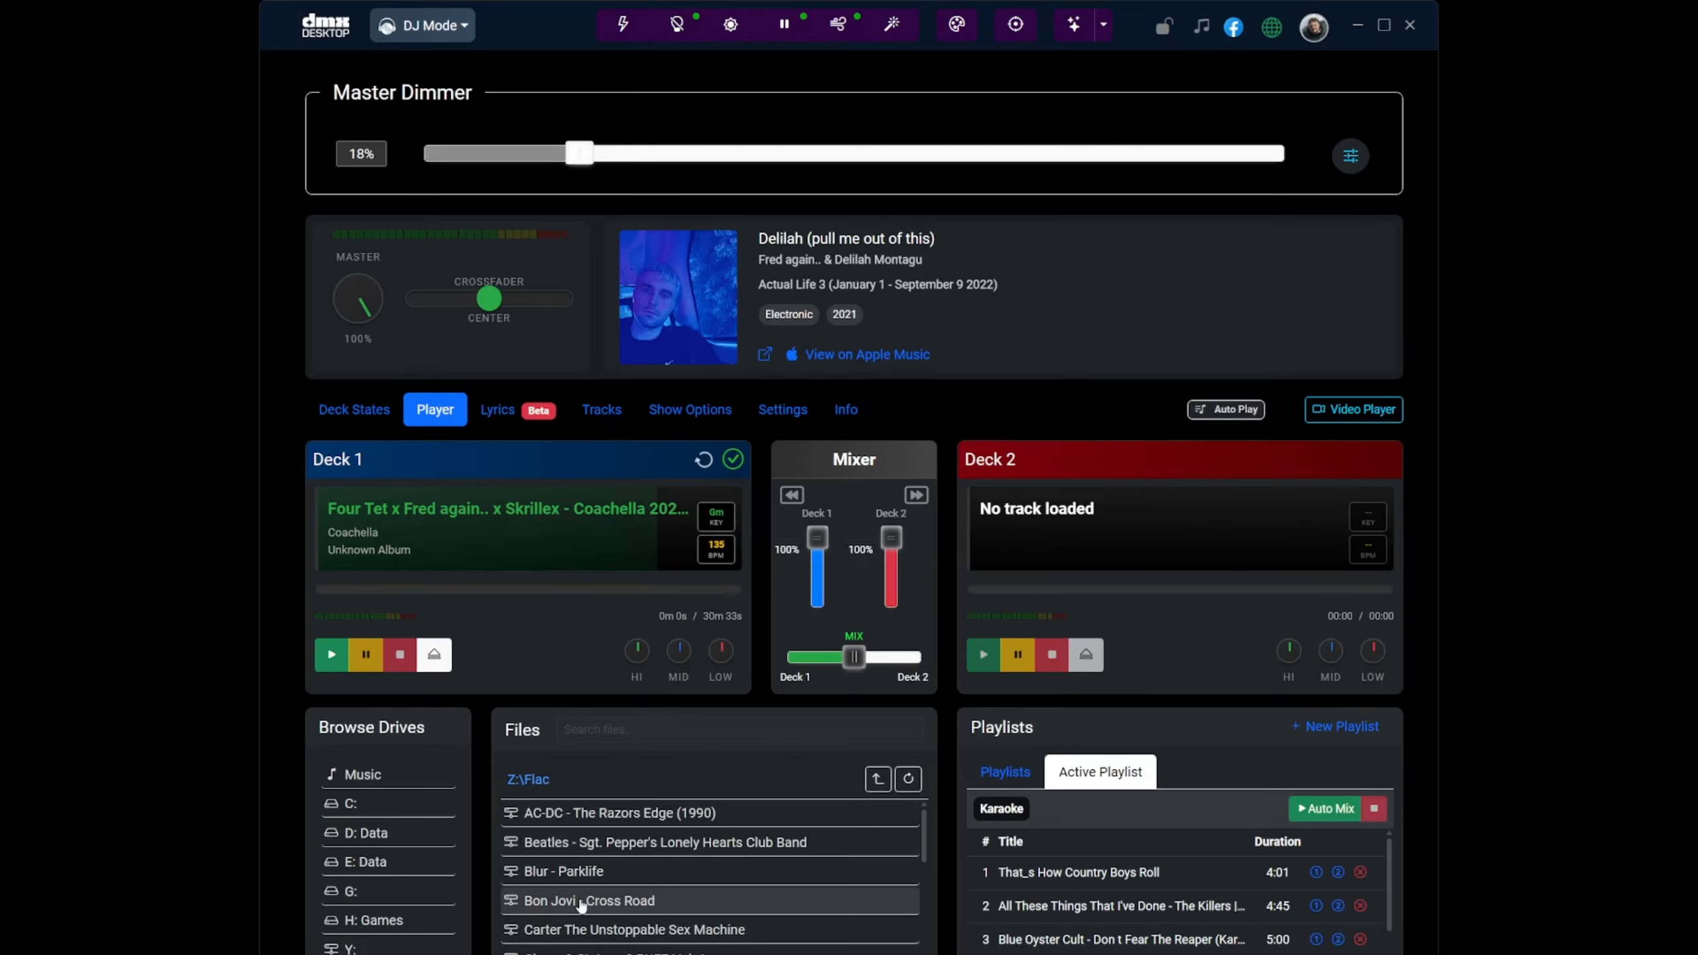
click(576, 878)
drag(615, 824, 1167, 556)
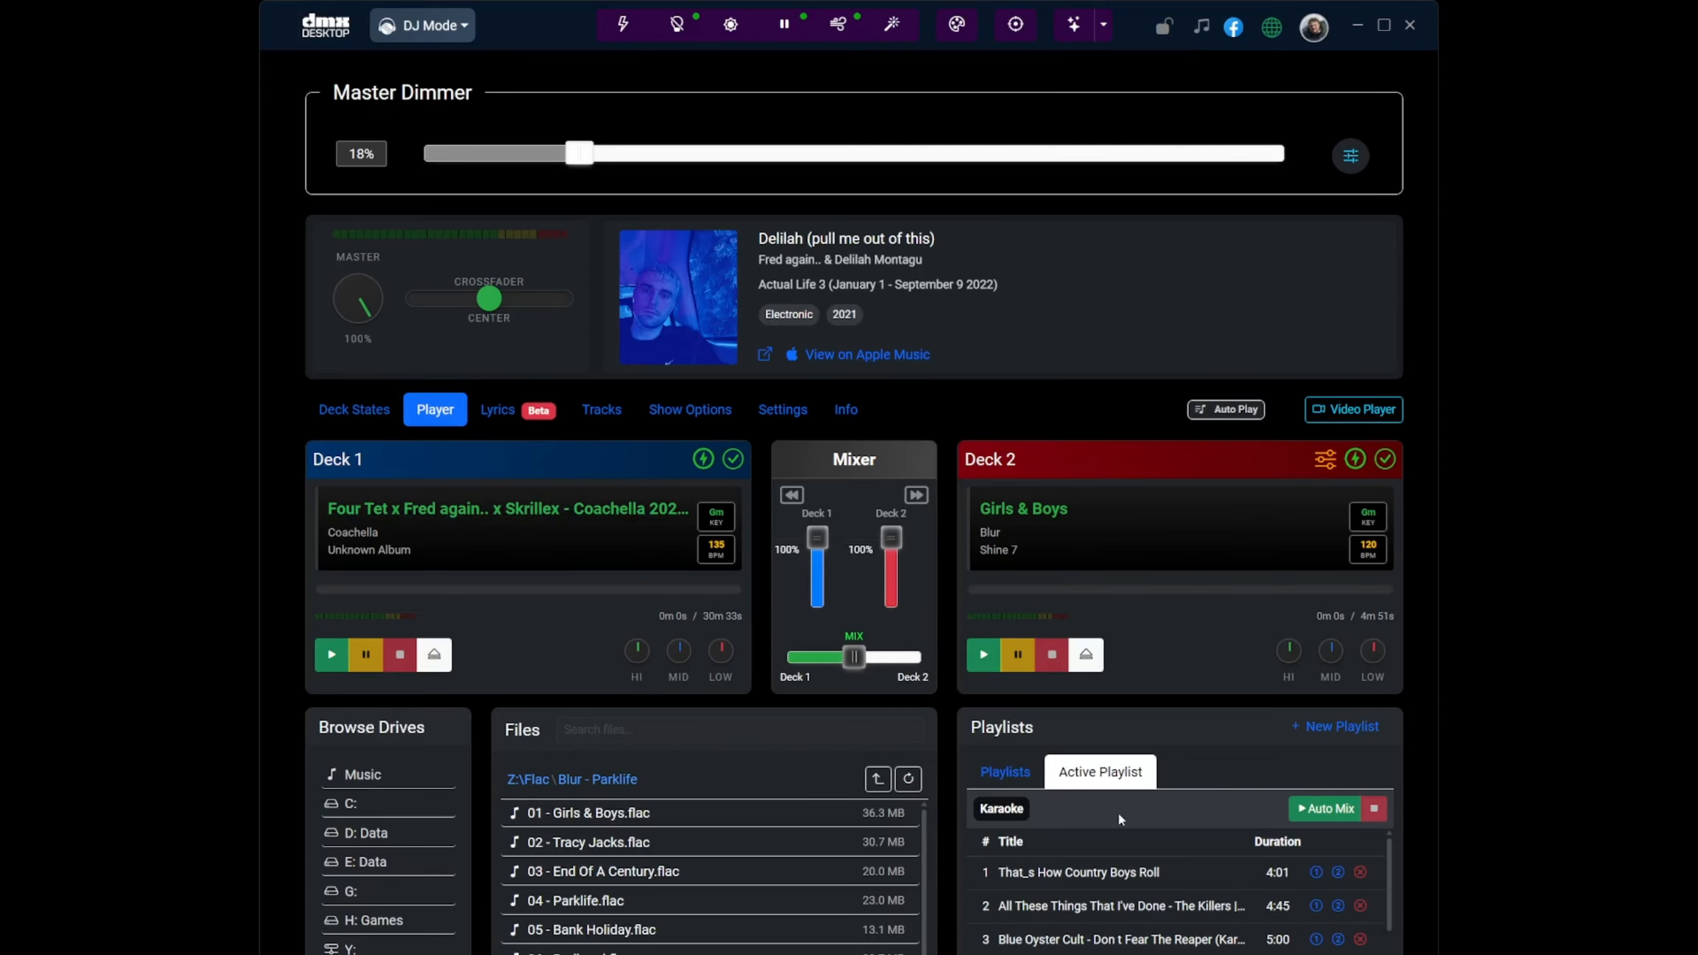
Step: Review both decks' states and waveforms, and eject the Coachella mix from Deck 1
click(362, 416)
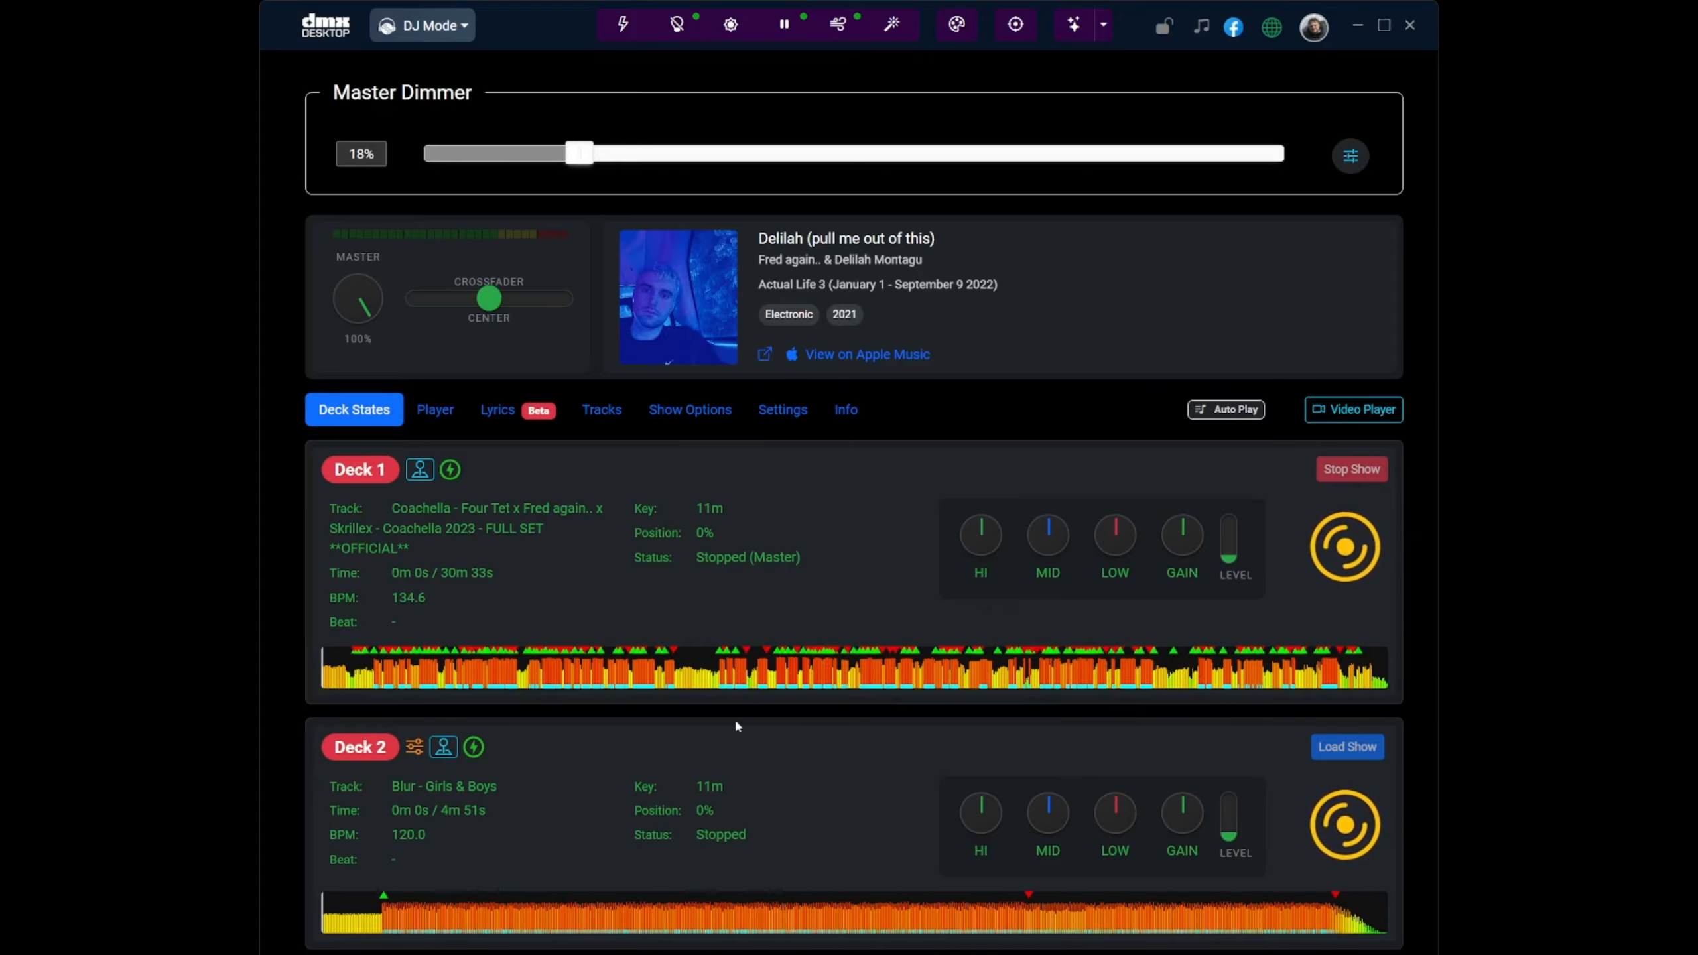
click(433, 410)
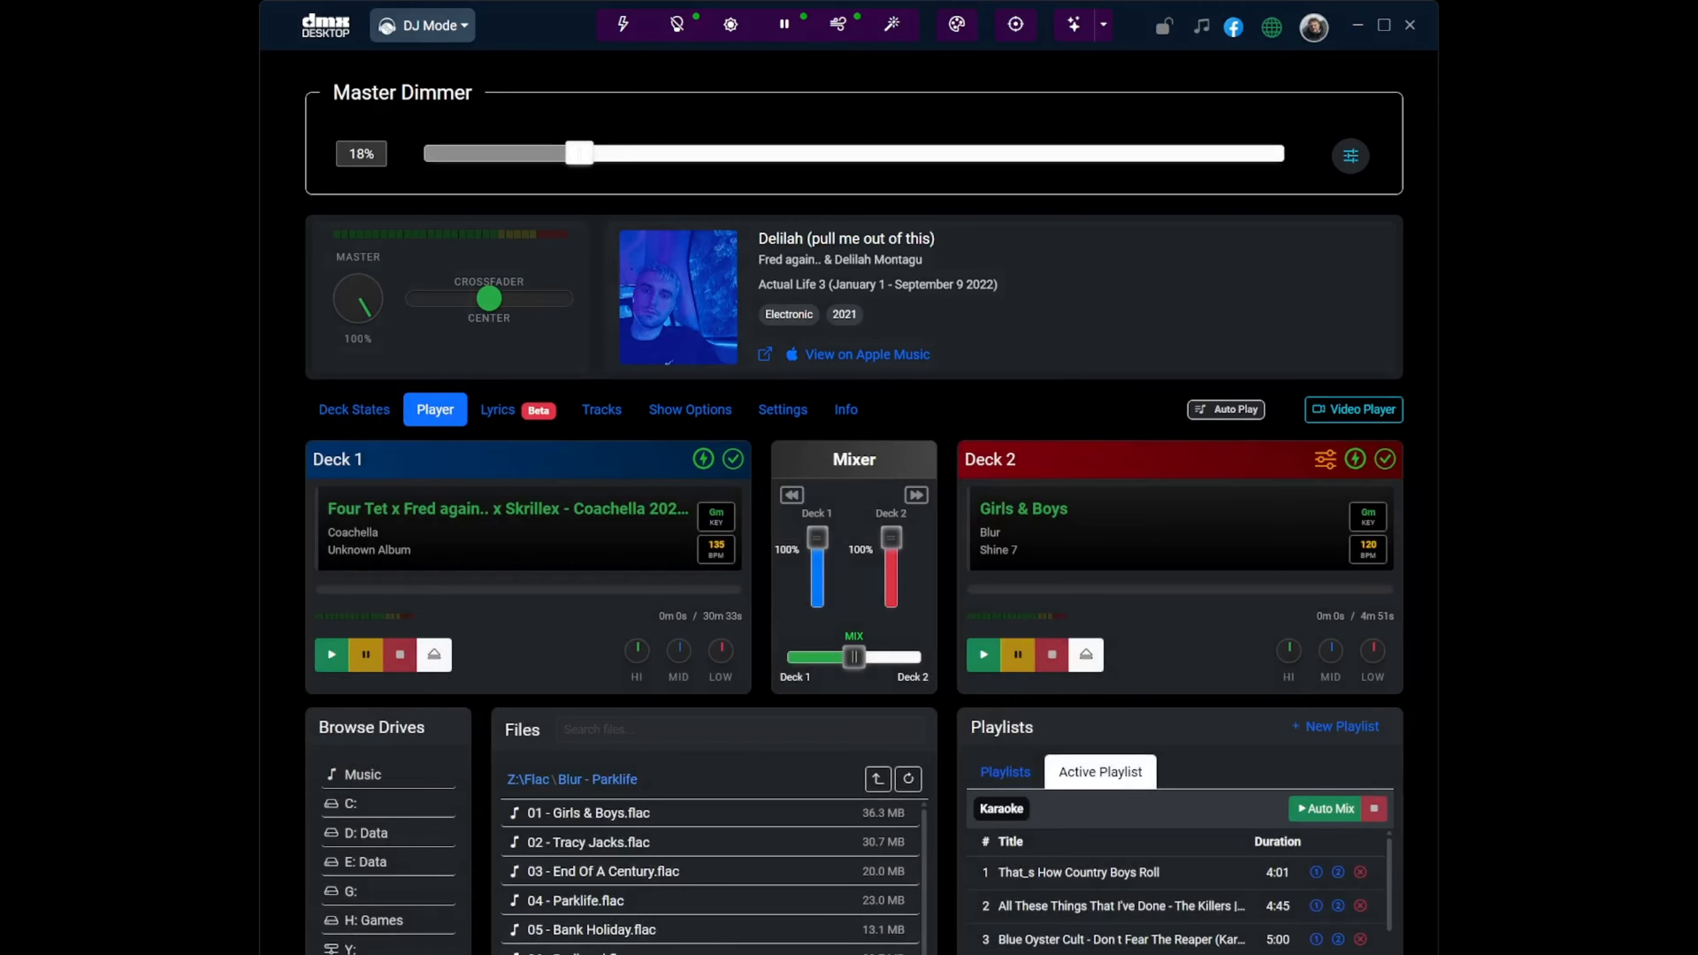
click(434, 654)
Step: Load James Hype - Live from London - Full Set from Z:\DJ Mixes onto Deck 1 and check its deck state
click(528, 780)
scroll(708, 877, down, 2)
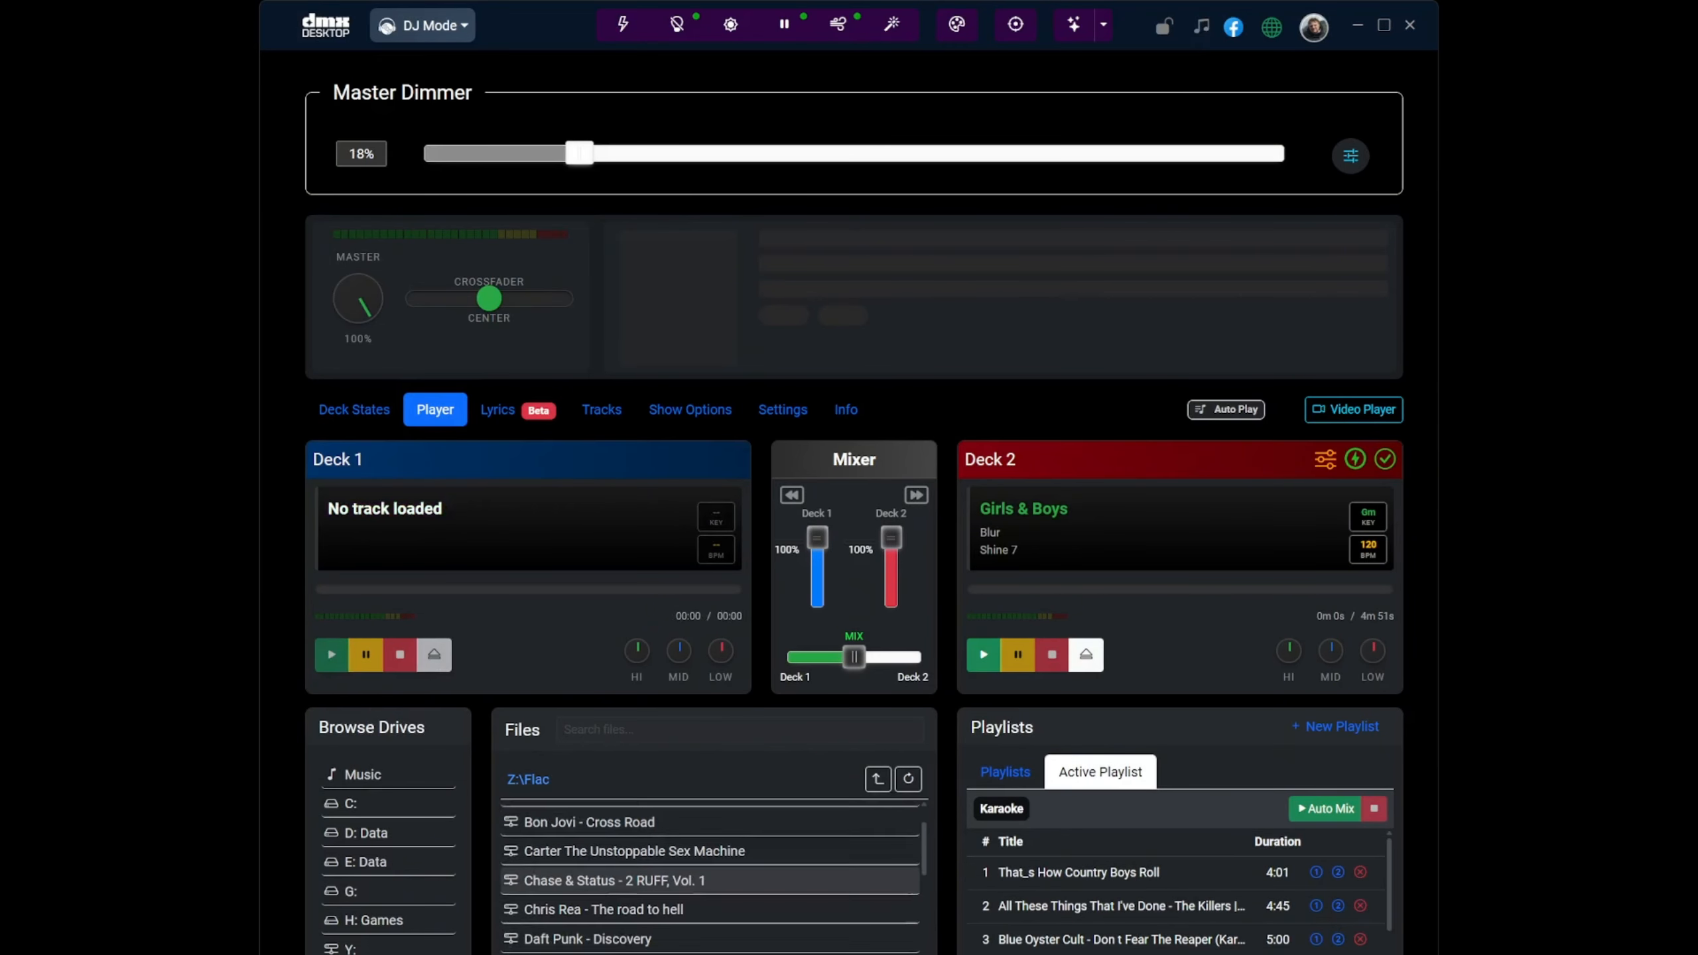
click(515, 780)
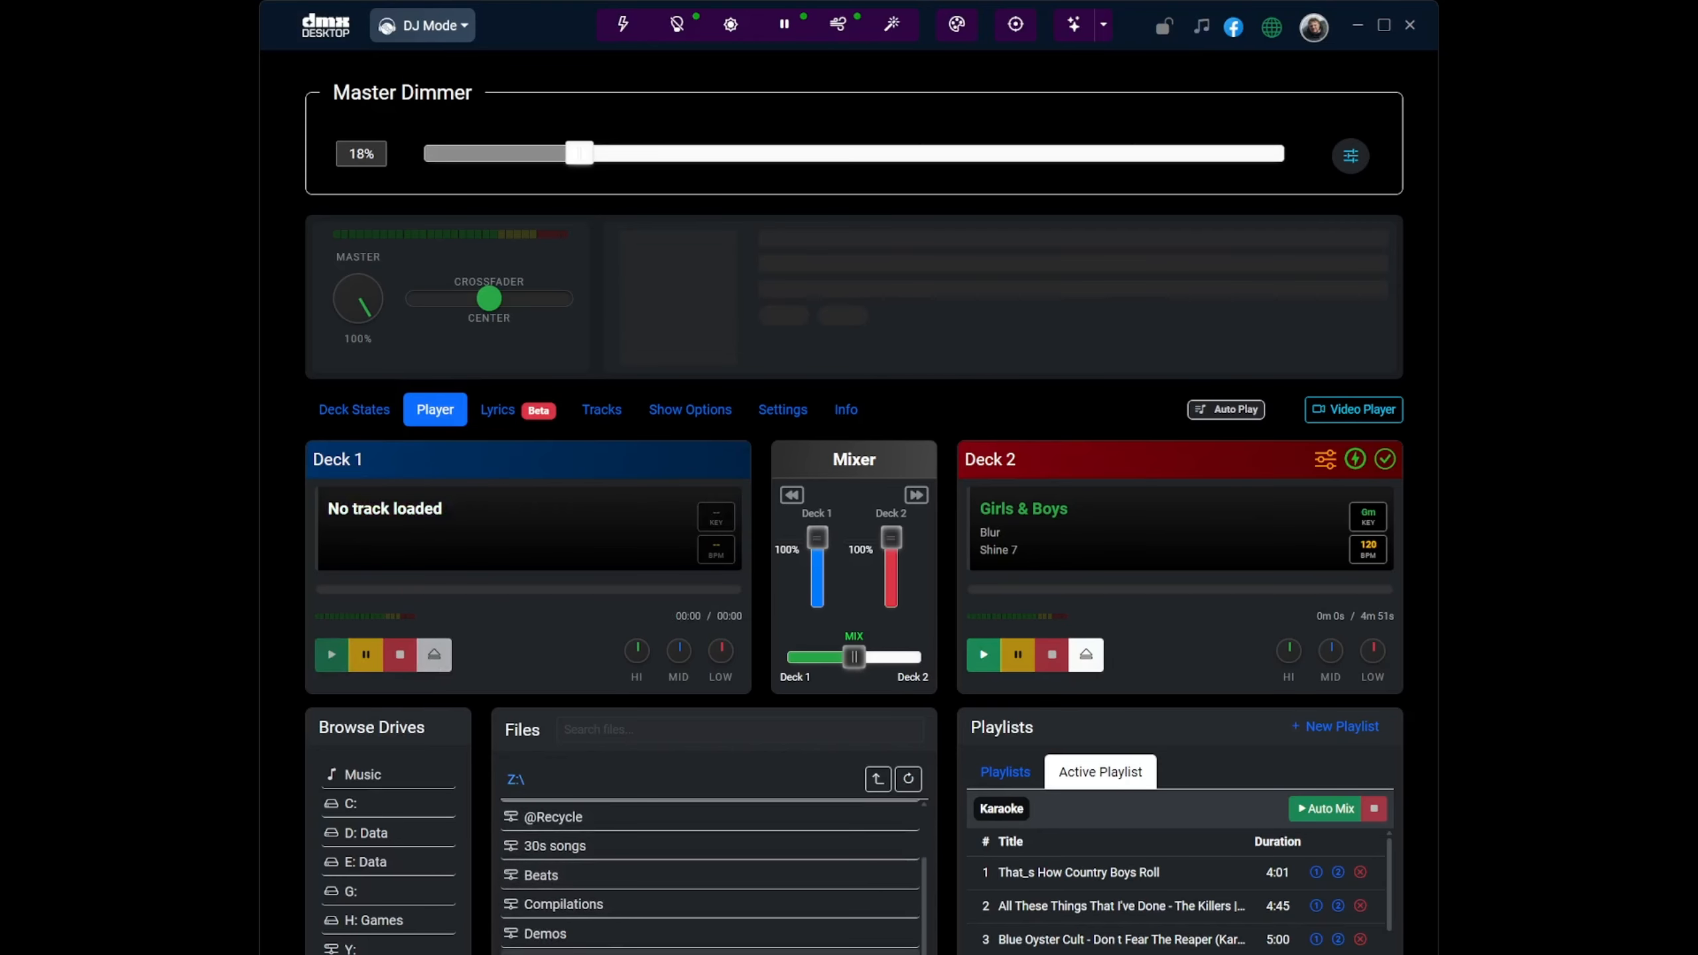
scroll(589, 936, down, 4)
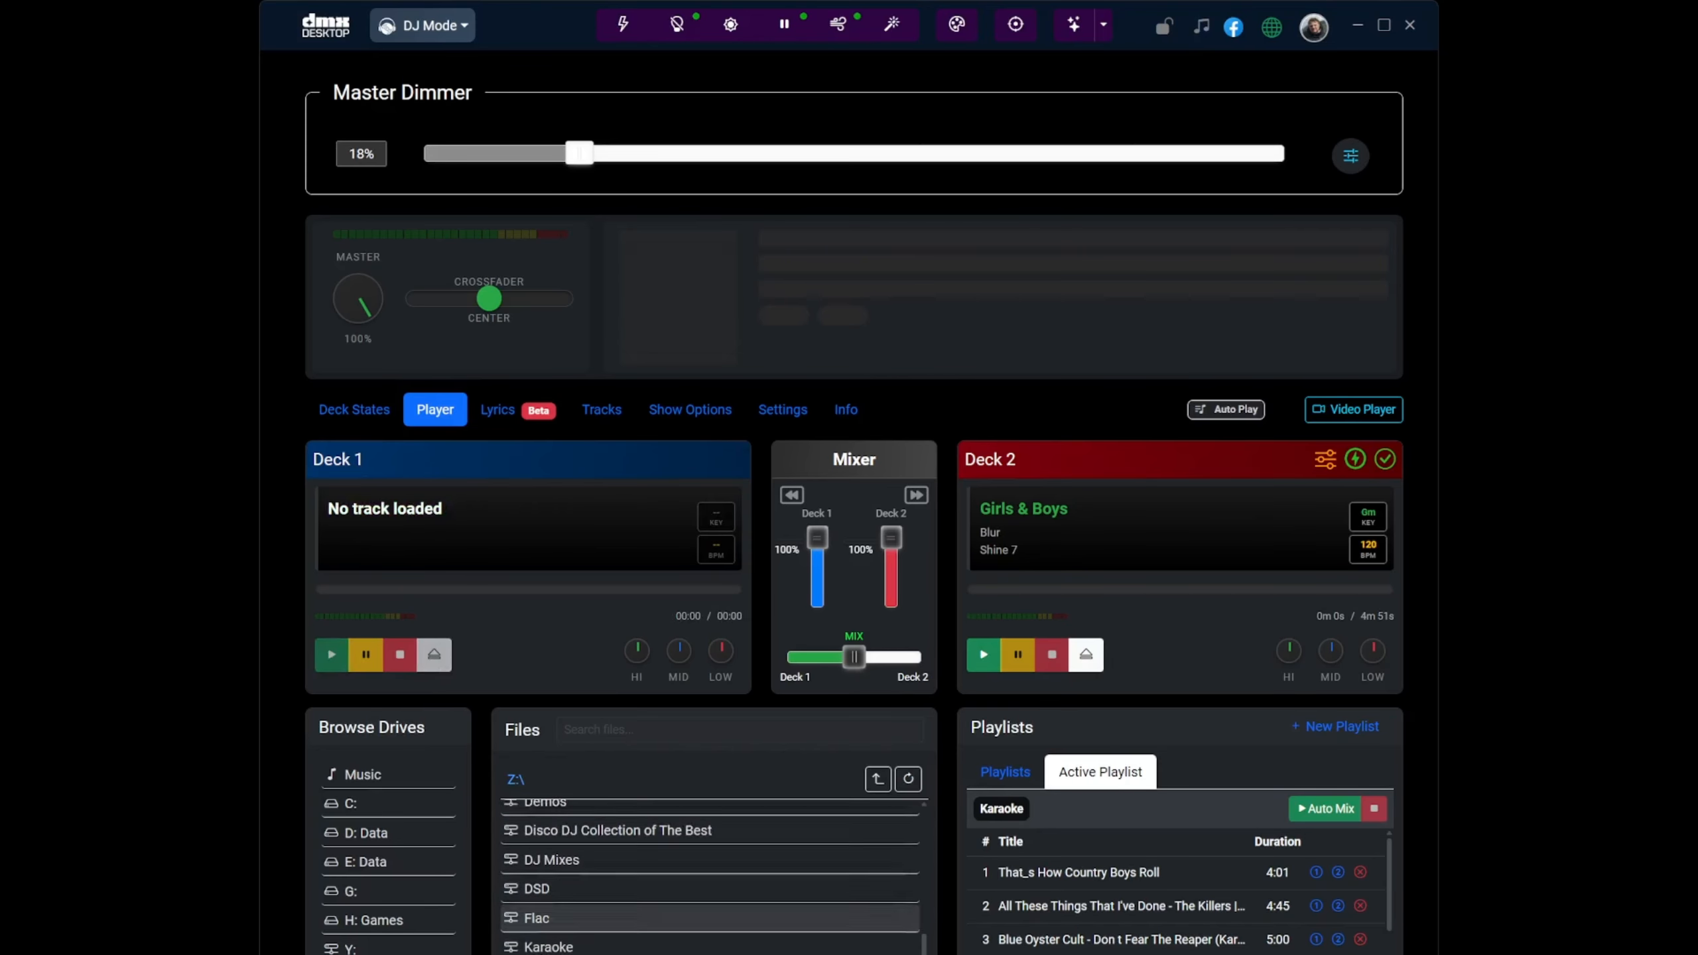
scroll(756, 932, up, 2)
click(755, 933)
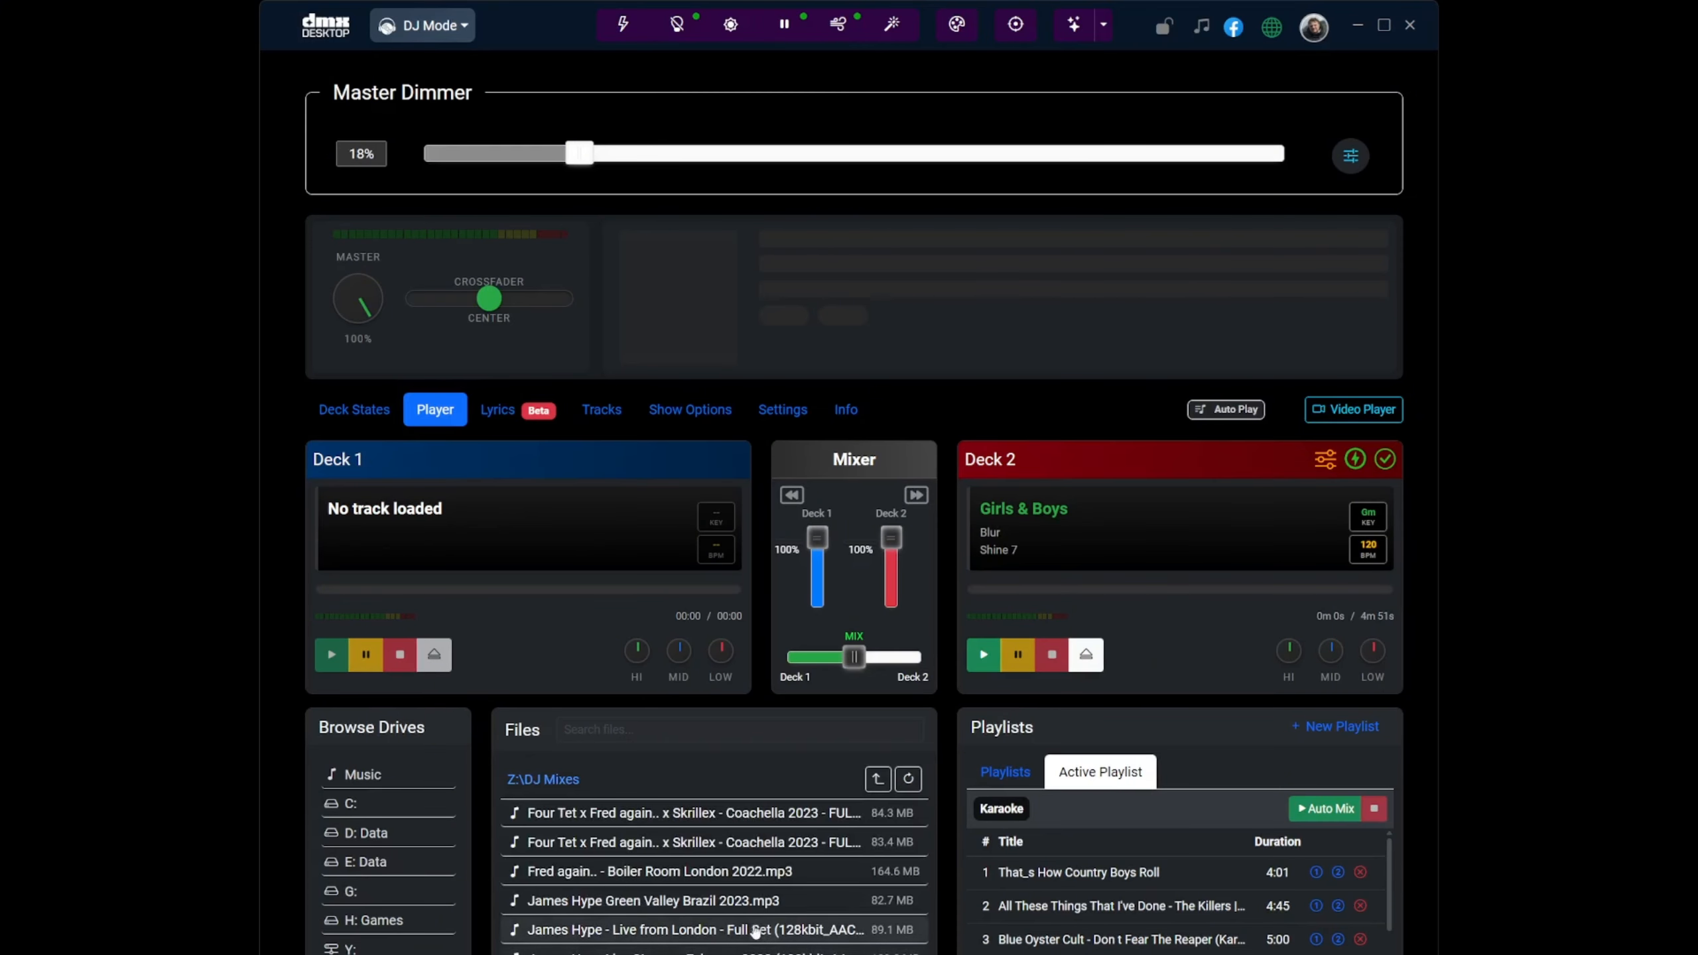
drag(756, 932, 503, 537)
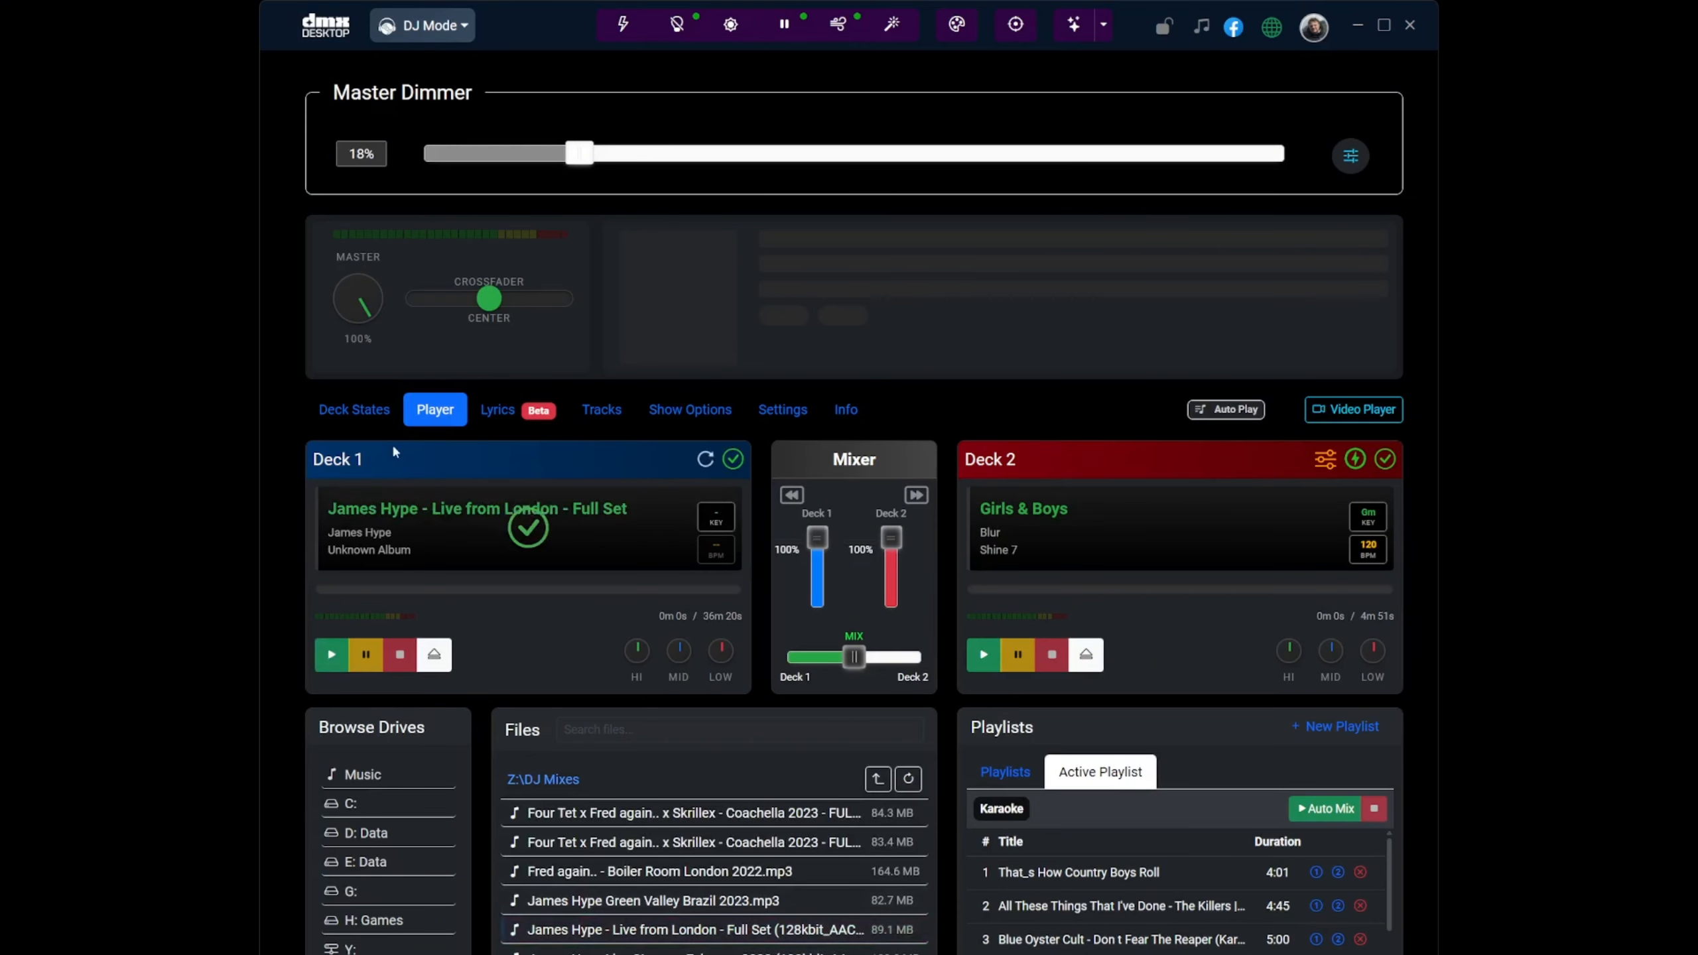
click(358, 410)
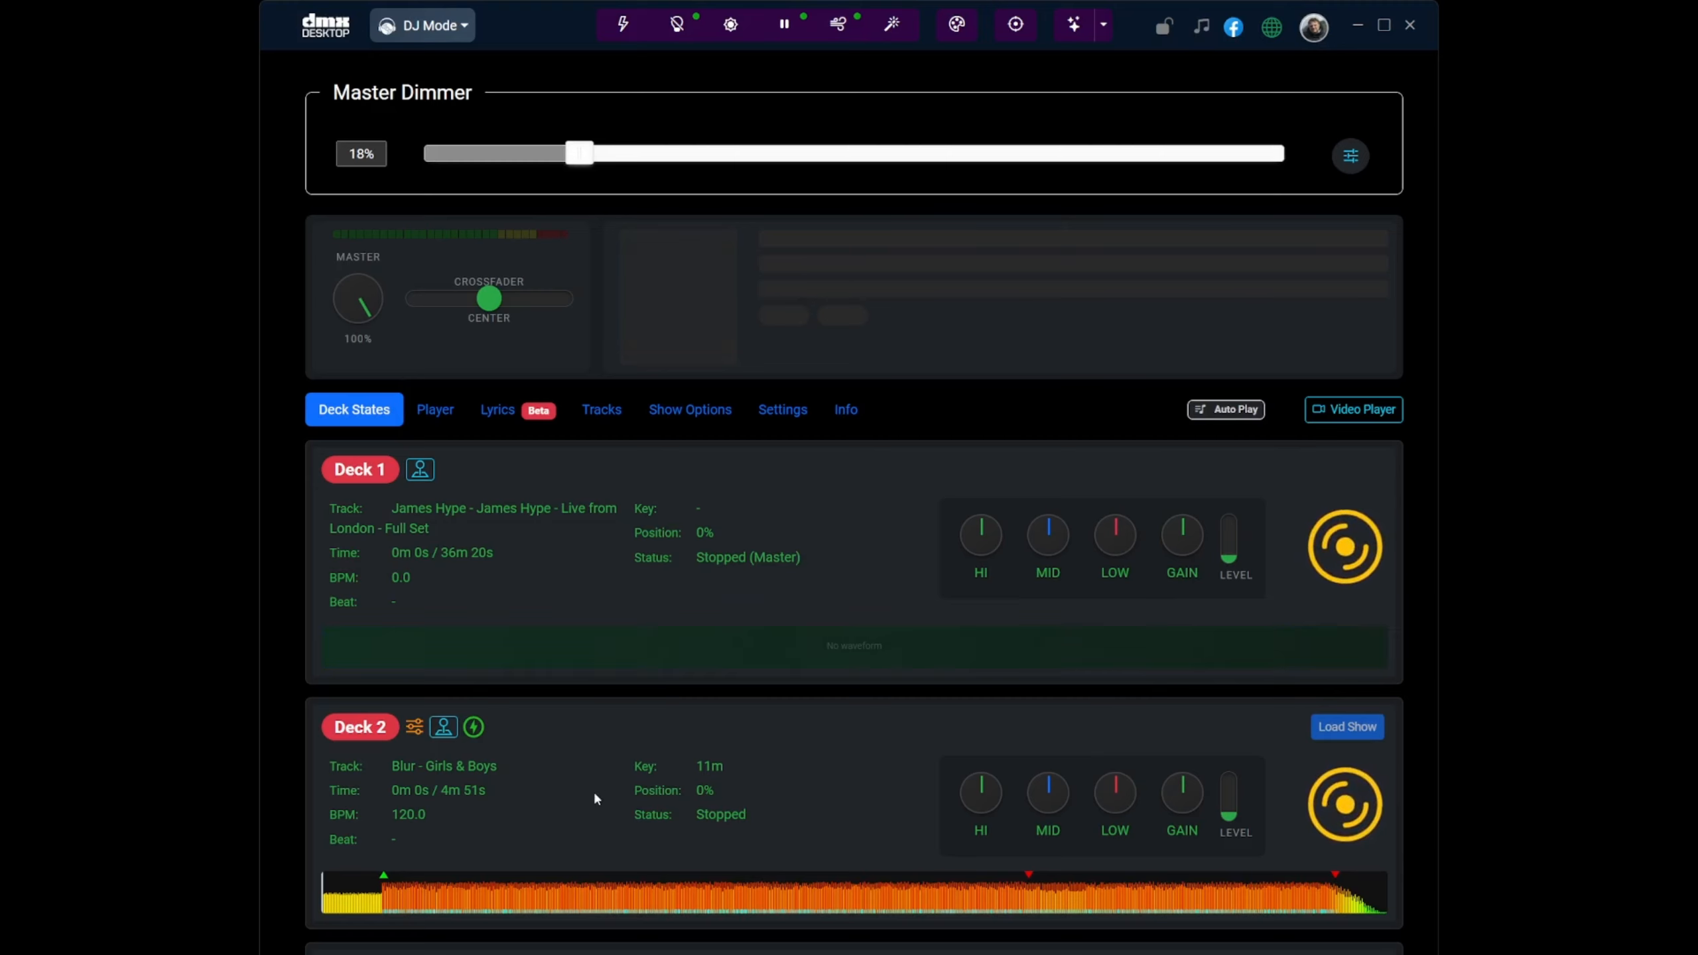
click(447, 417)
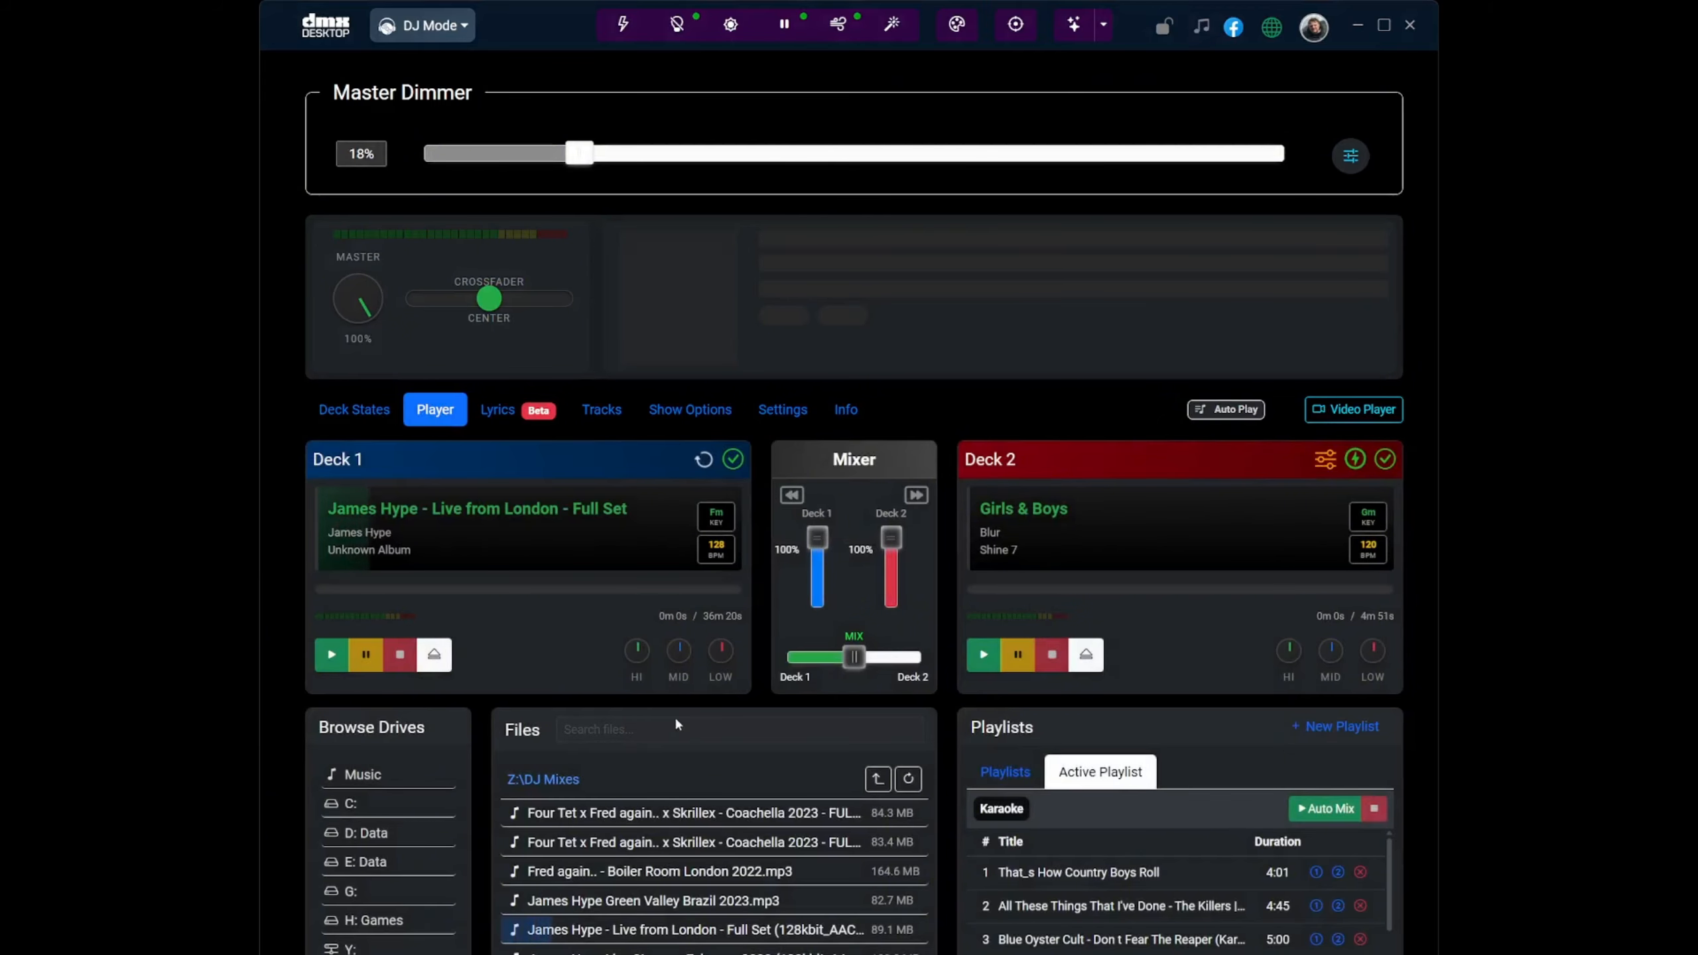
Step: Set the global Group Variety show option to Diverse
click(696, 412)
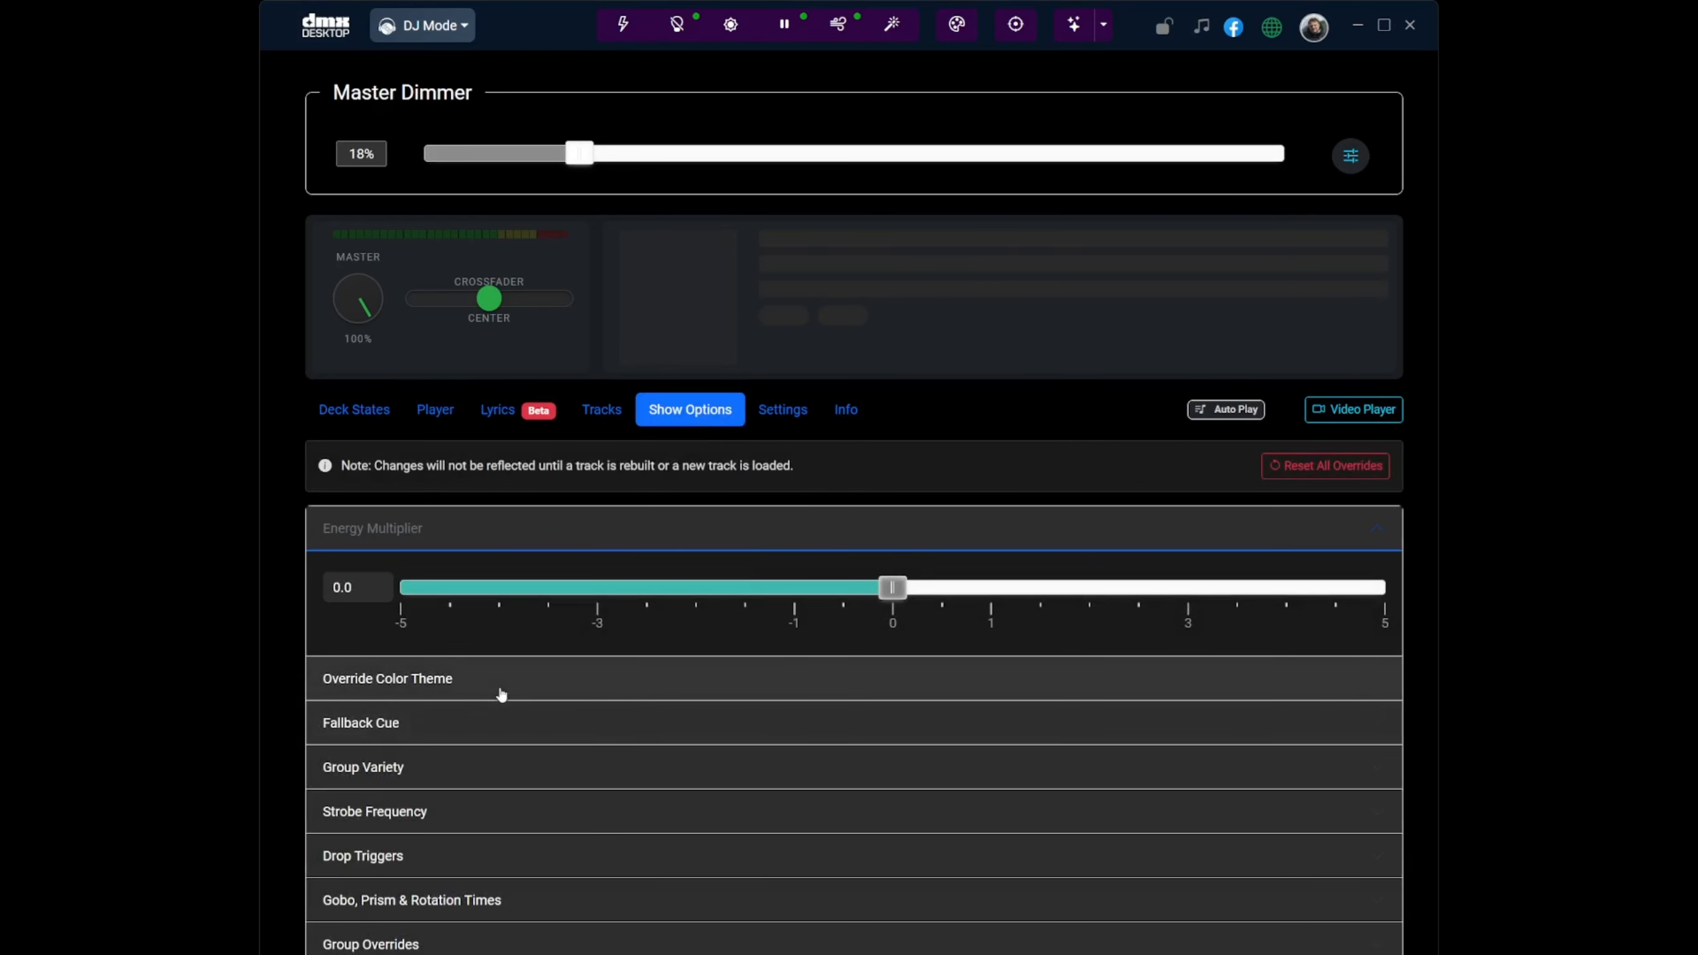
scroll(522, 762, down, 1)
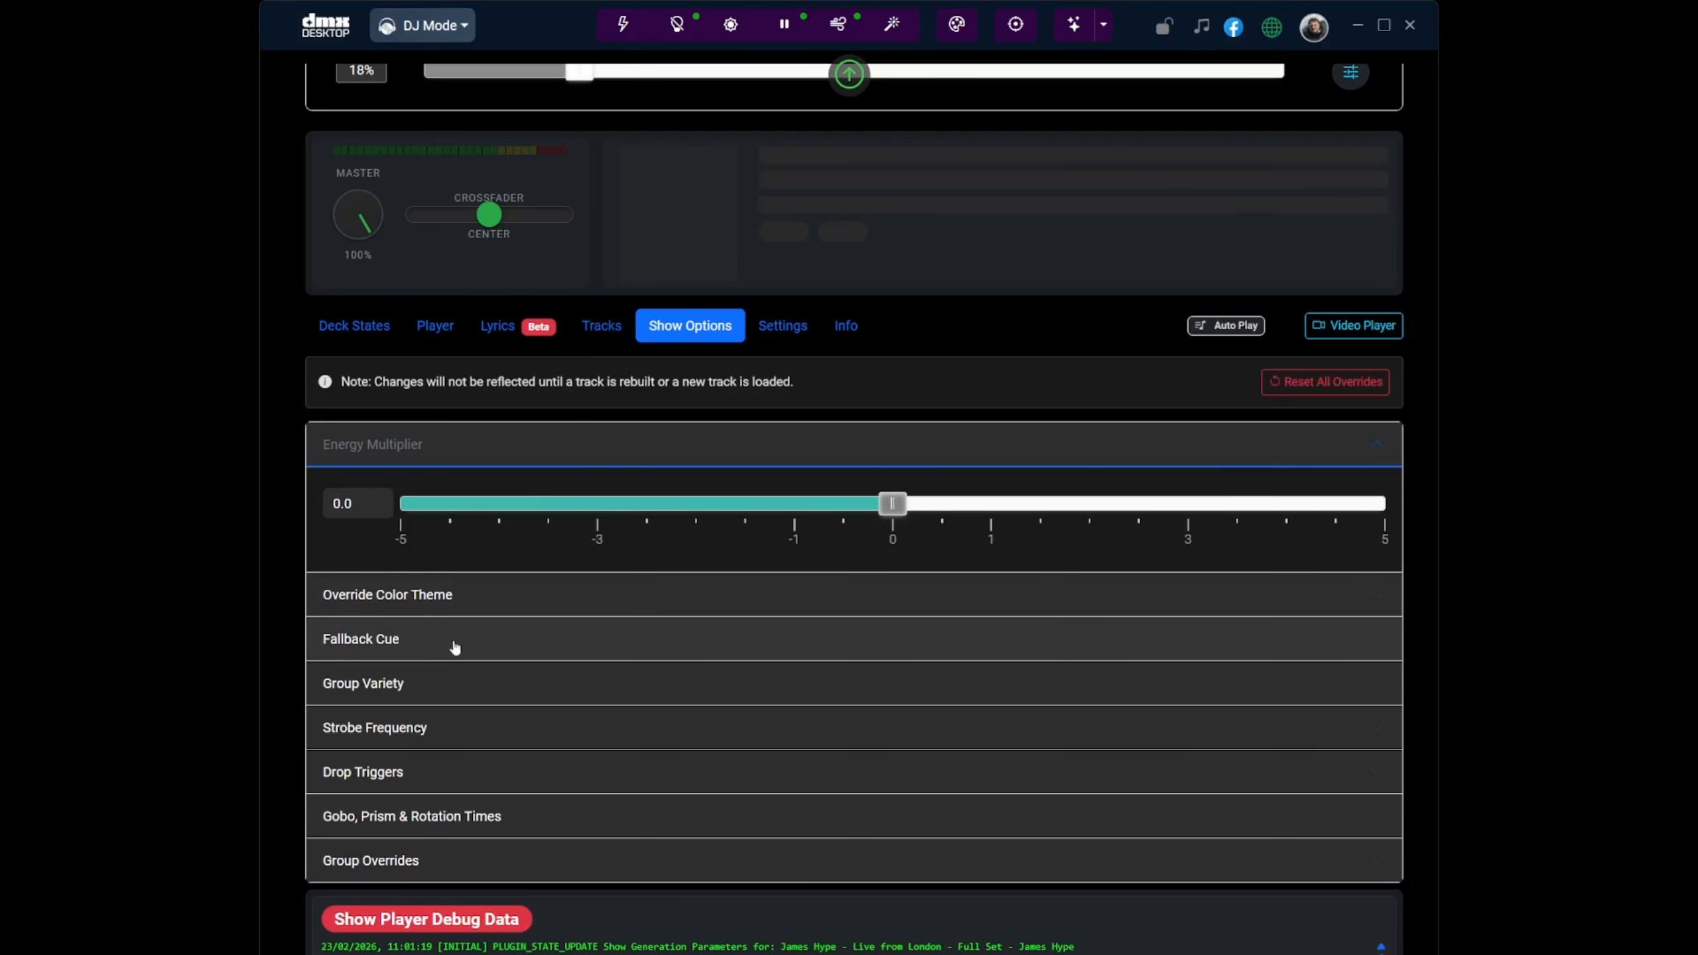
click(433, 696)
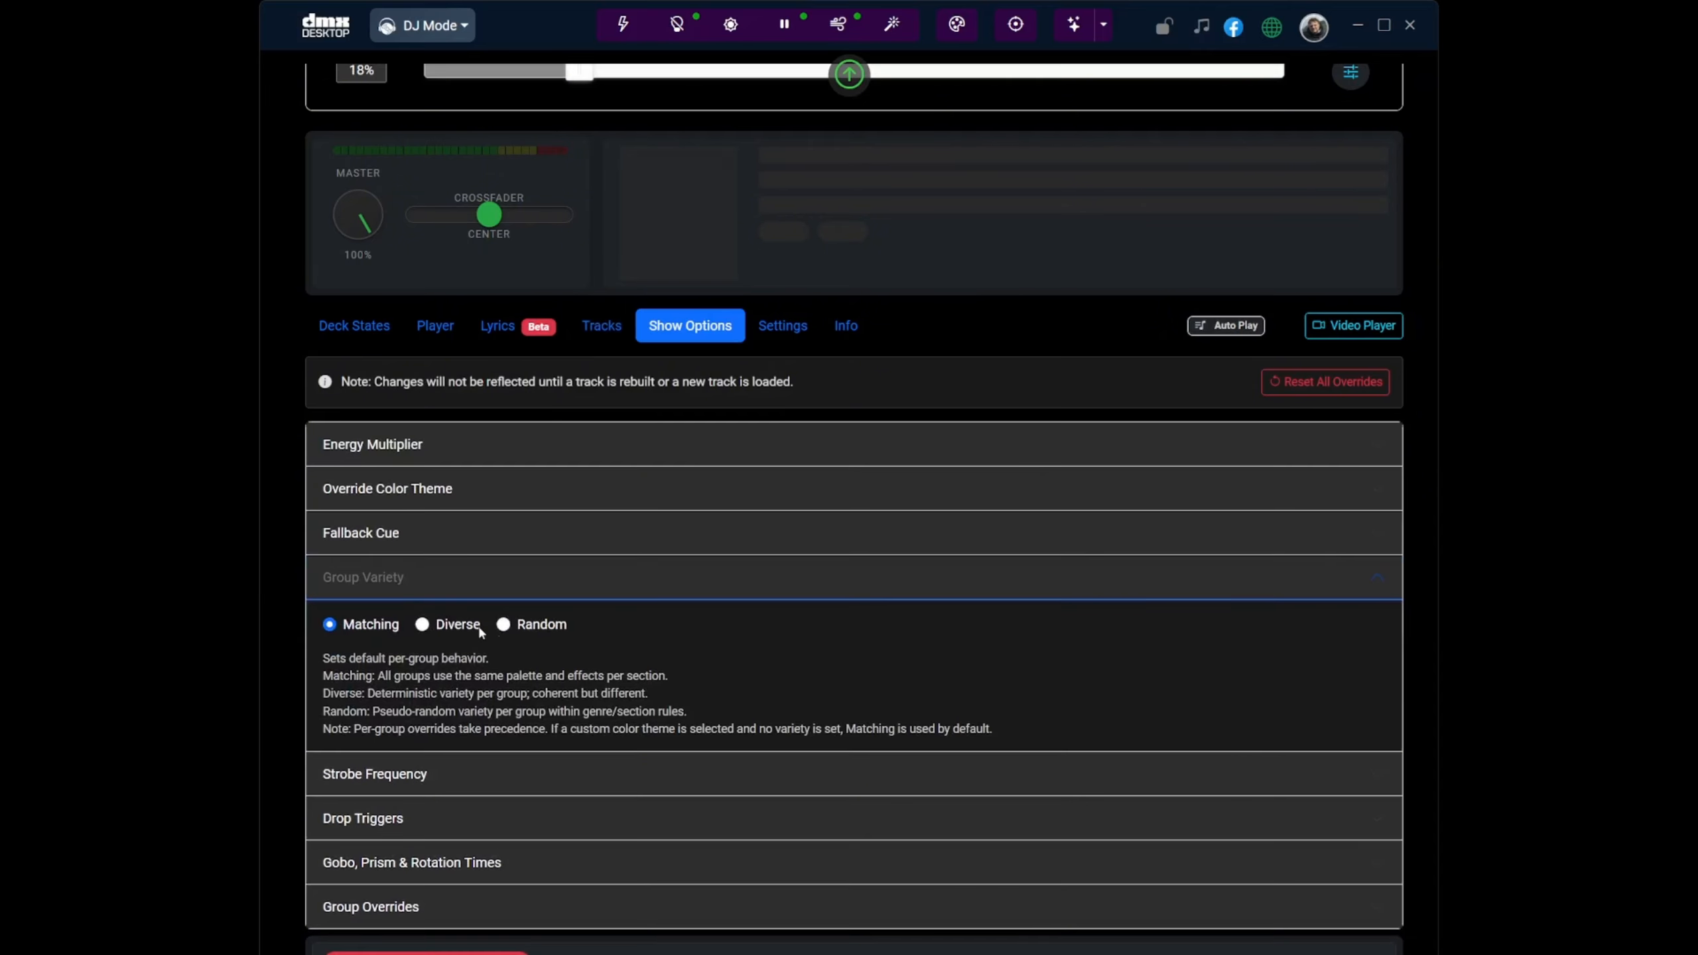
click(461, 626)
Step: Examine the Strobe Frequency choices and the Group Overrides settings for each fixture group
click(474, 778)
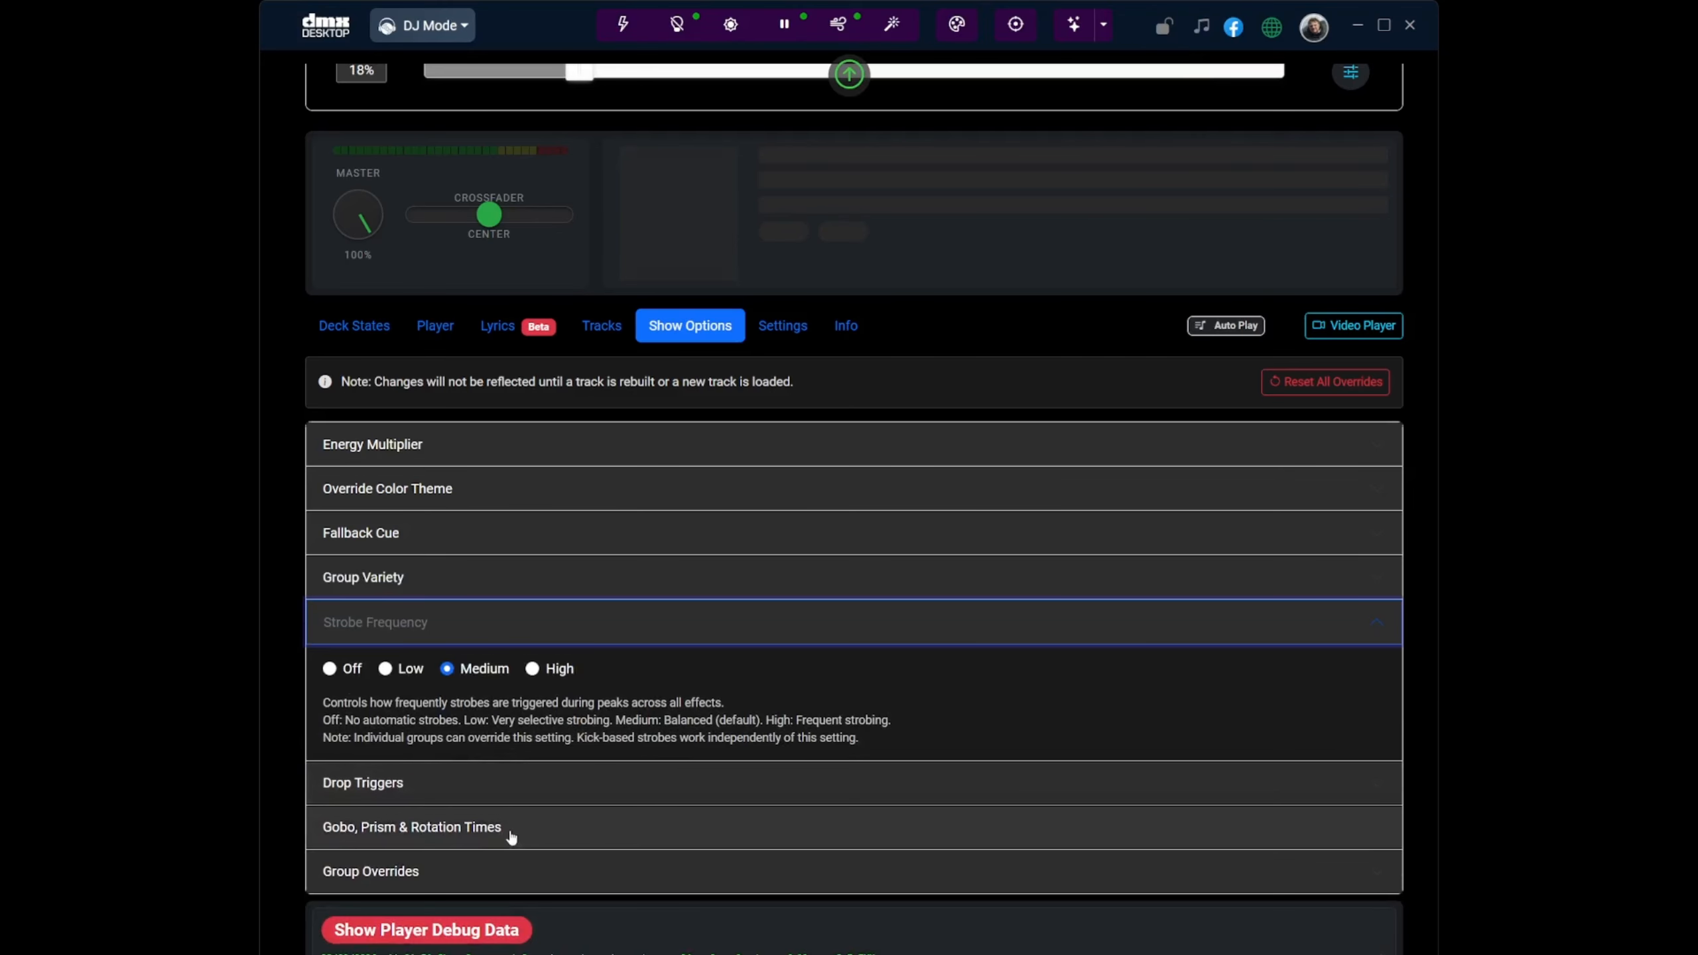
click(512, 858)
scroll(589, 739, down, 1)
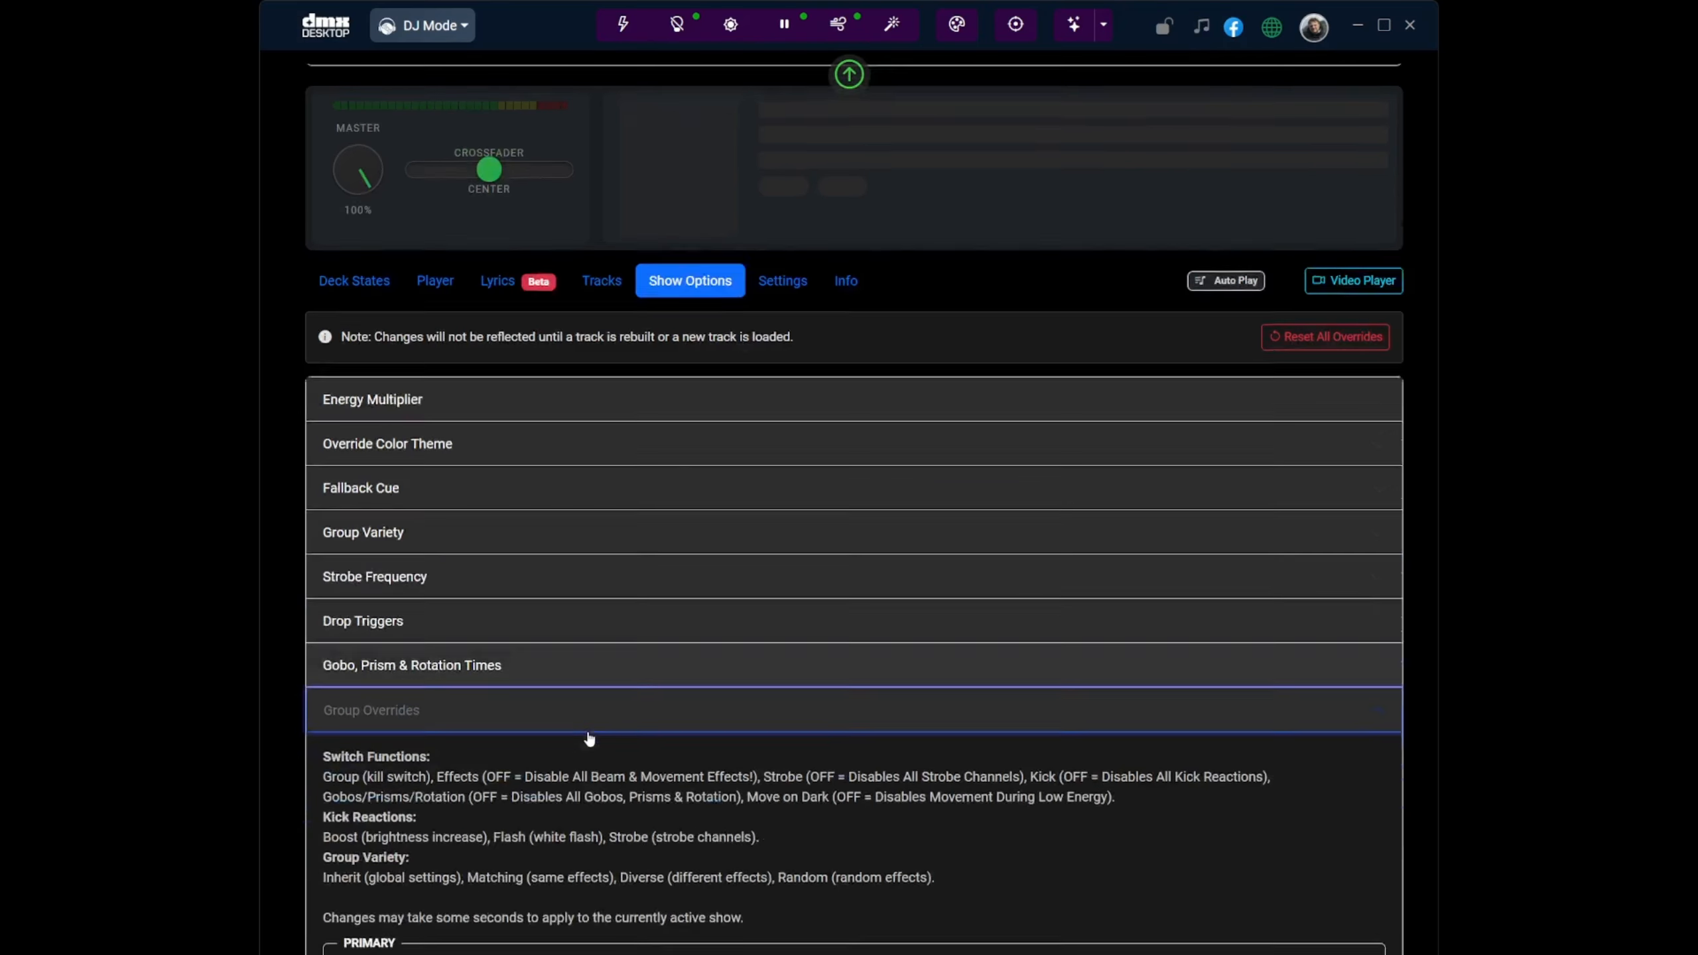
scroll(589, 739, down, 10)
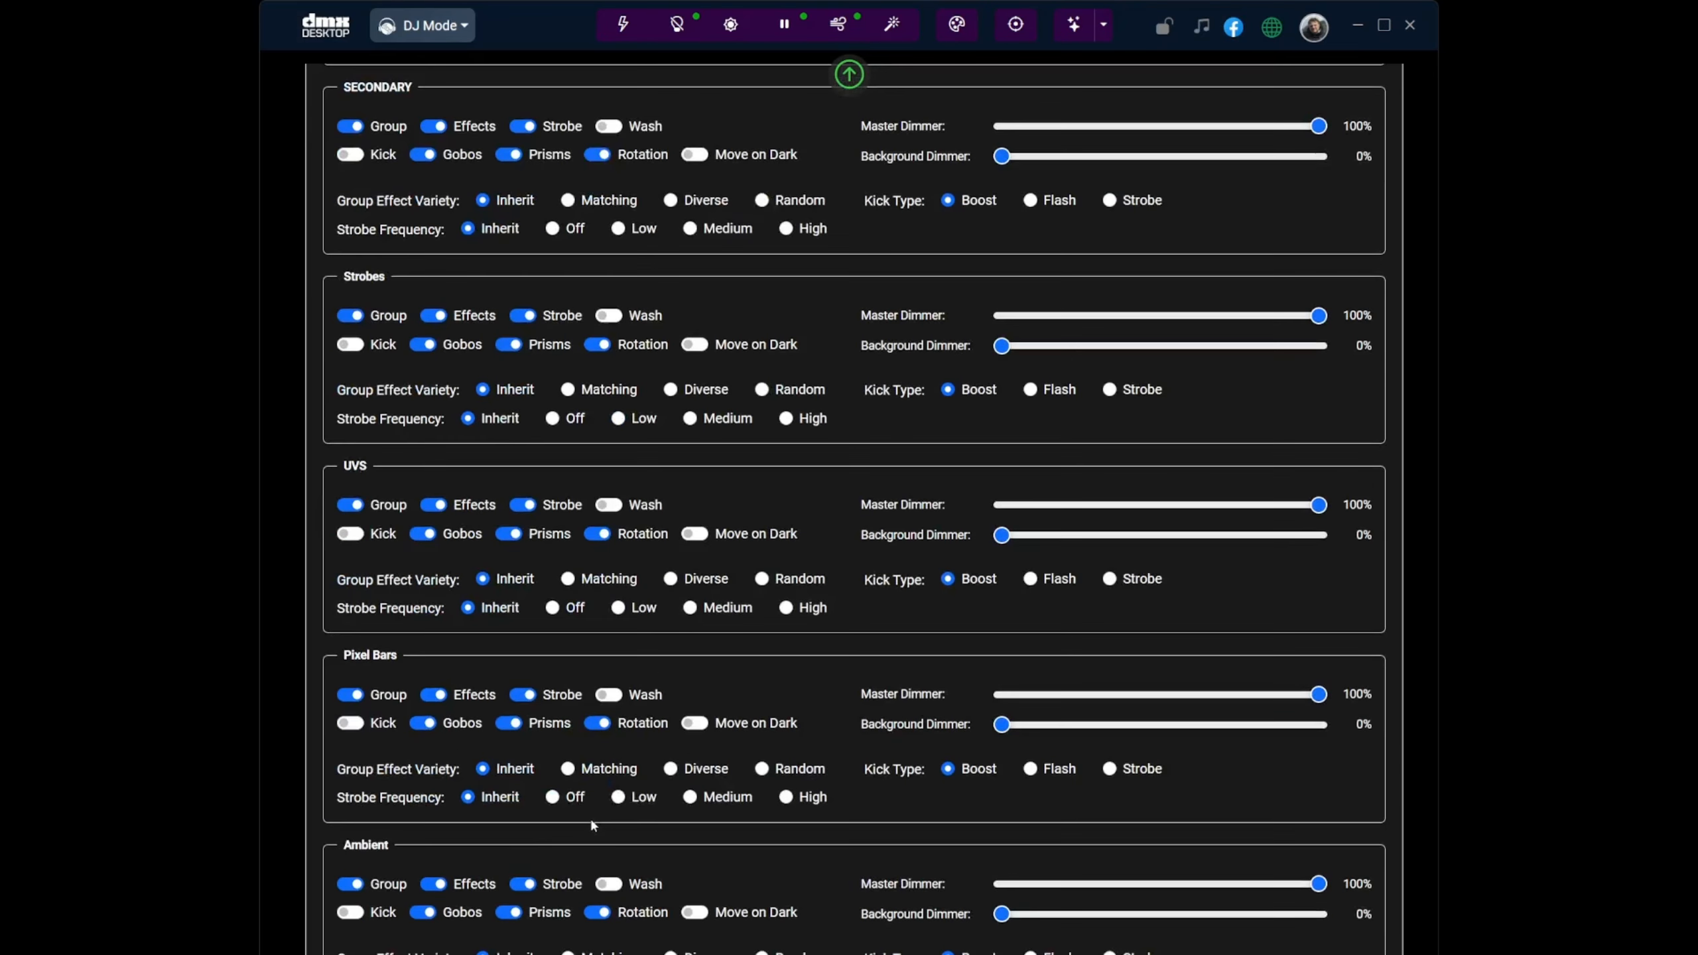
scroll(593, 827, up, 12)
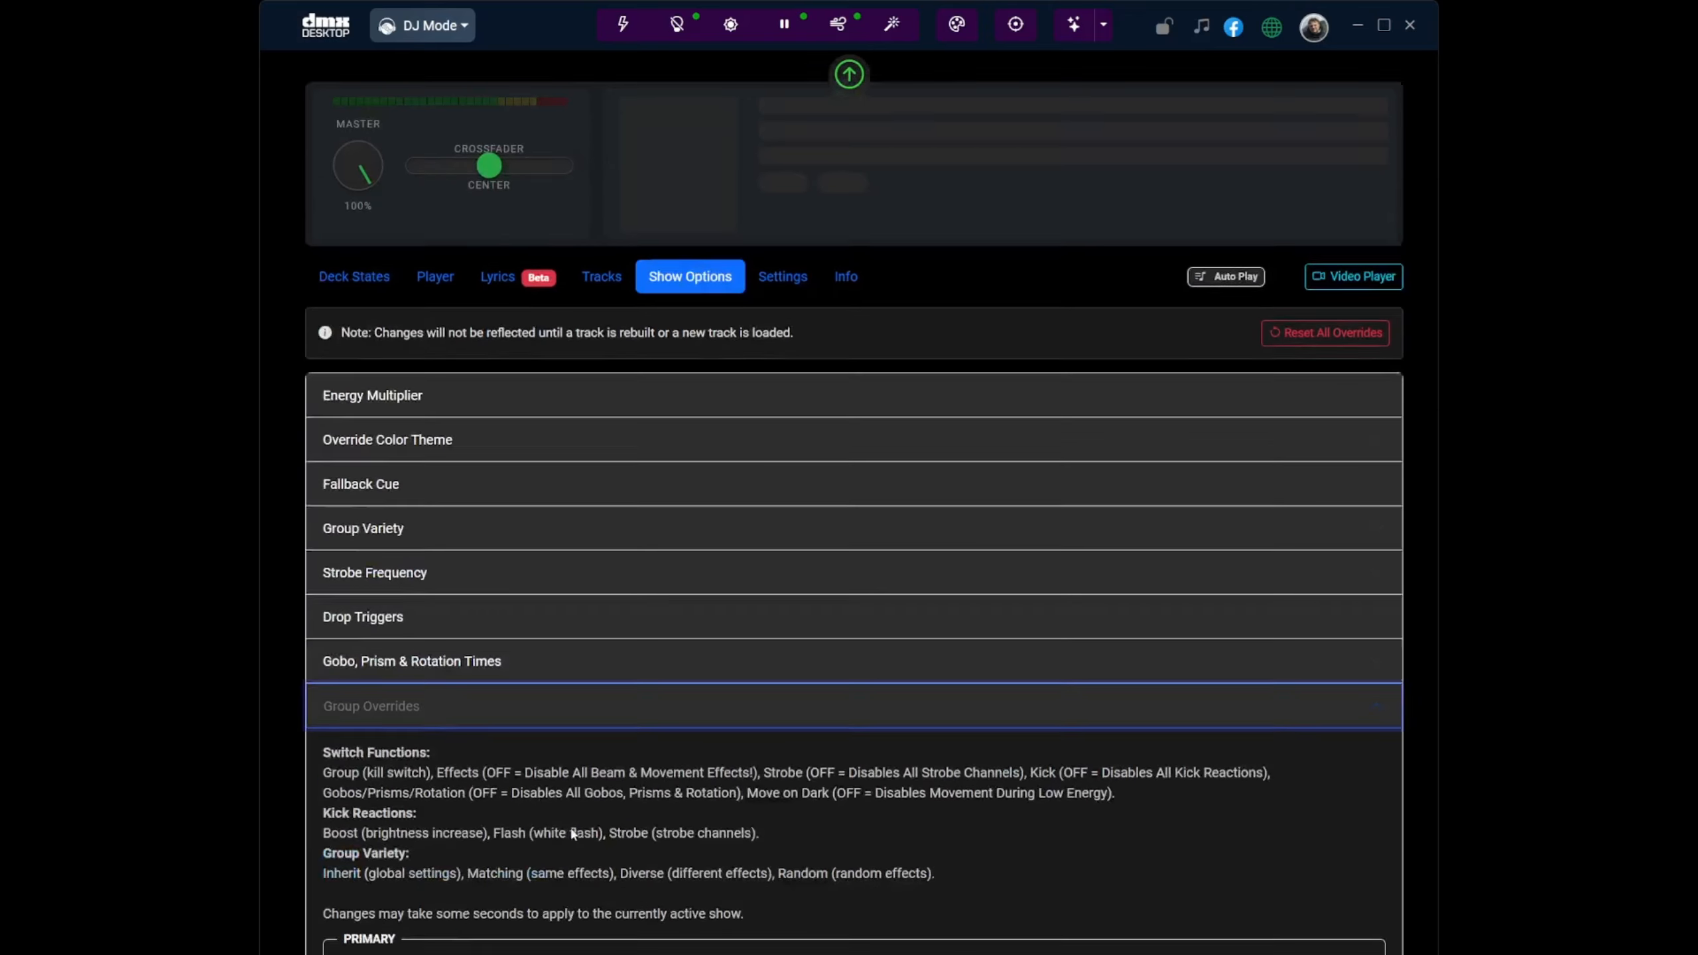
scroll(574, 833, up, 2)
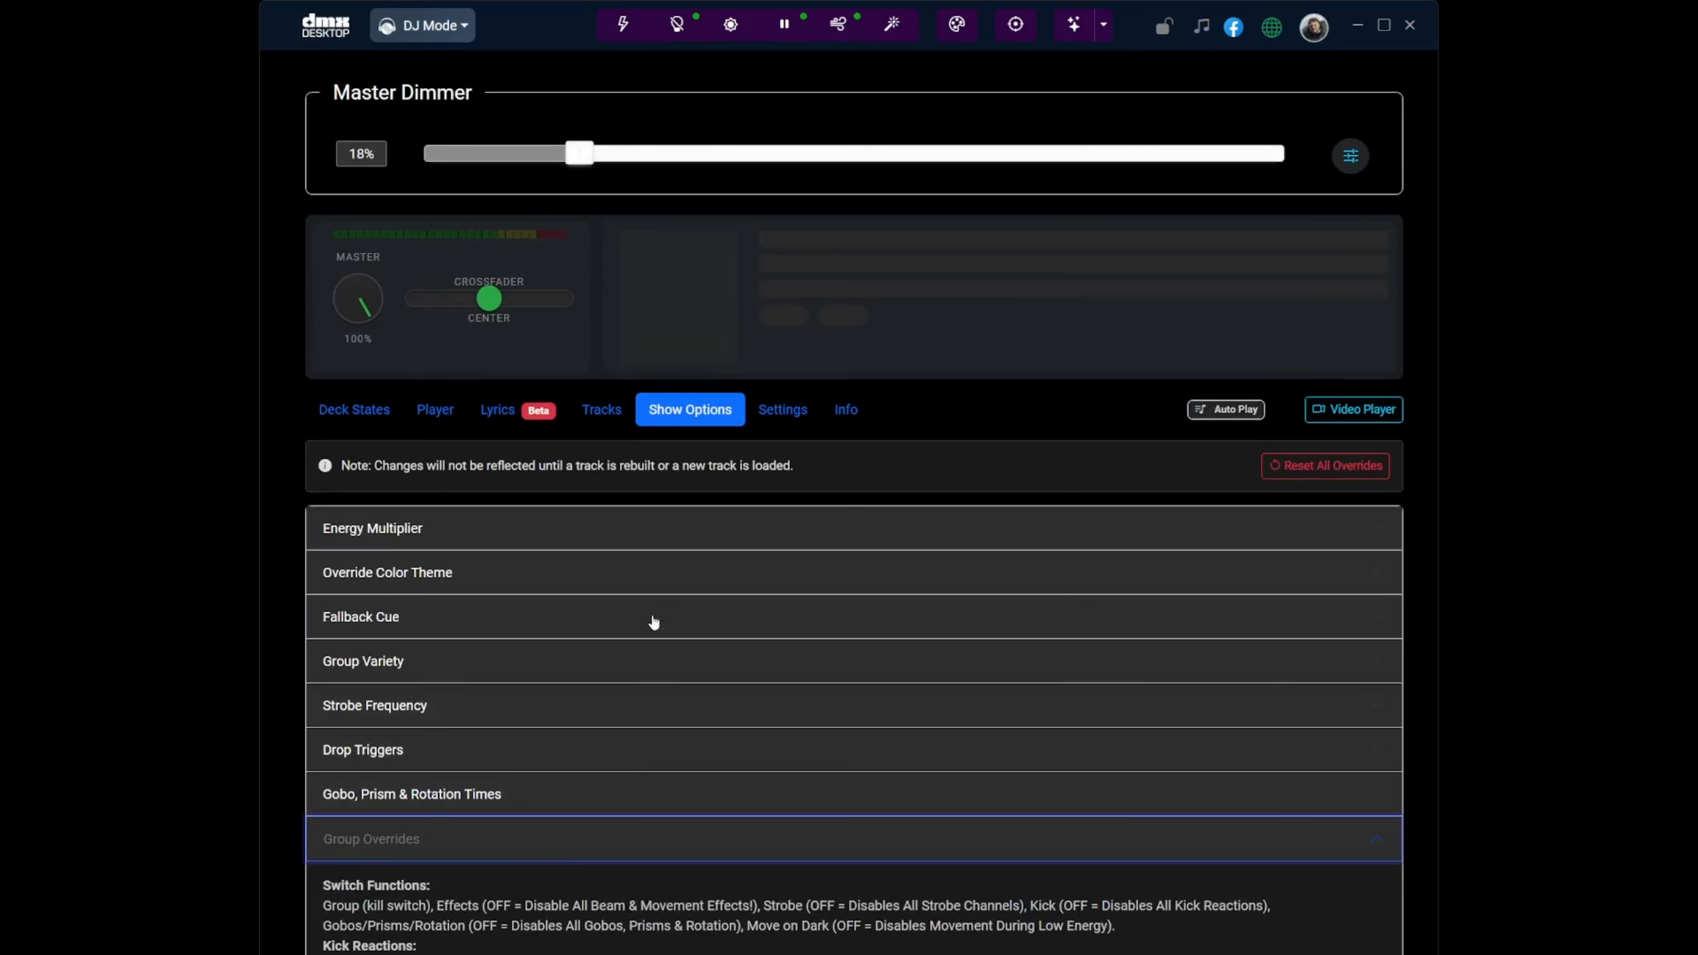
Step: Reset the track overrides of Girls & Boys by Blur to the global settings
click(604, 419)
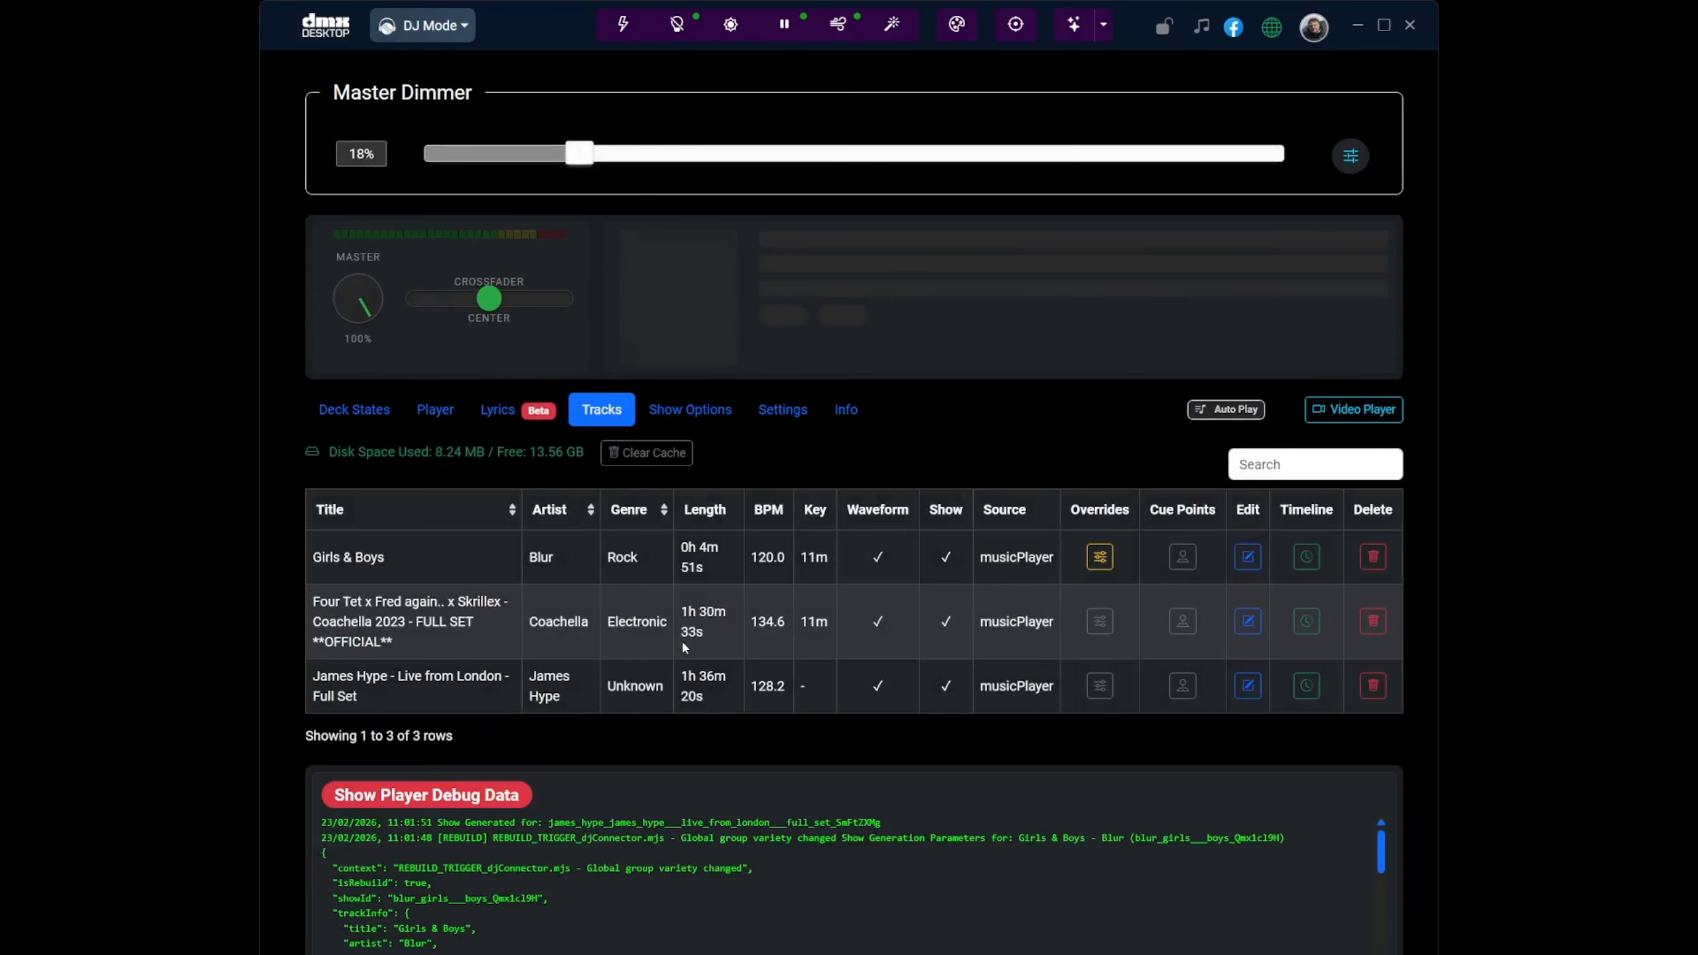
click(1100, 561)
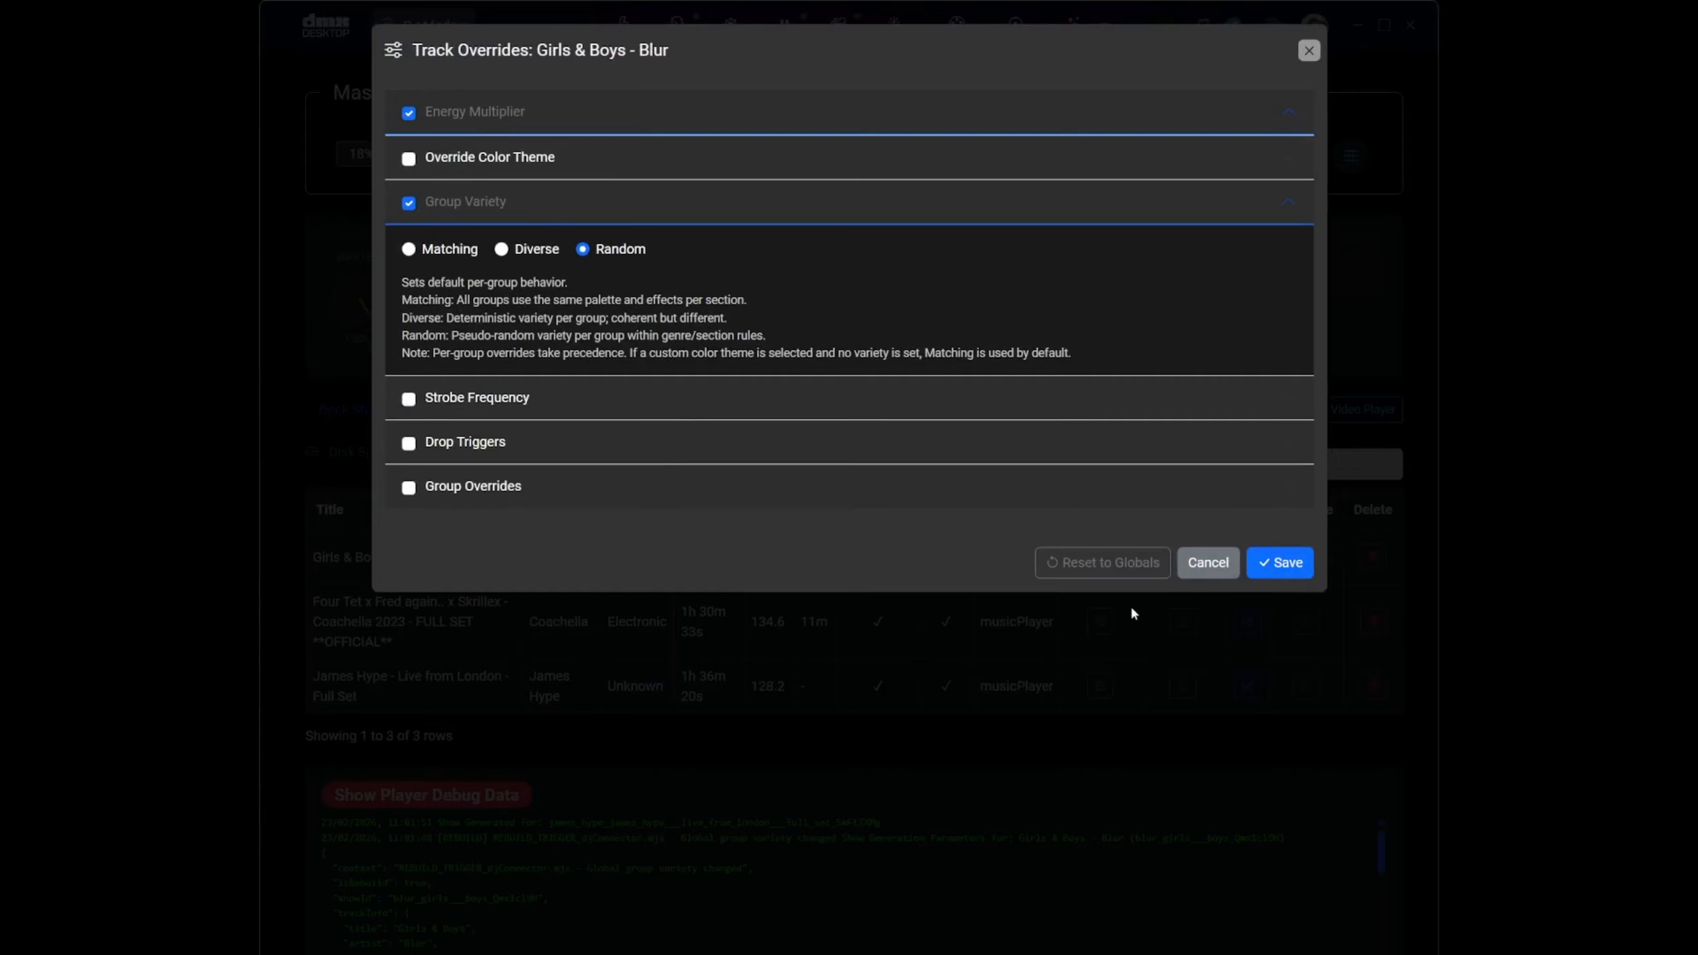
click(1067, 562)
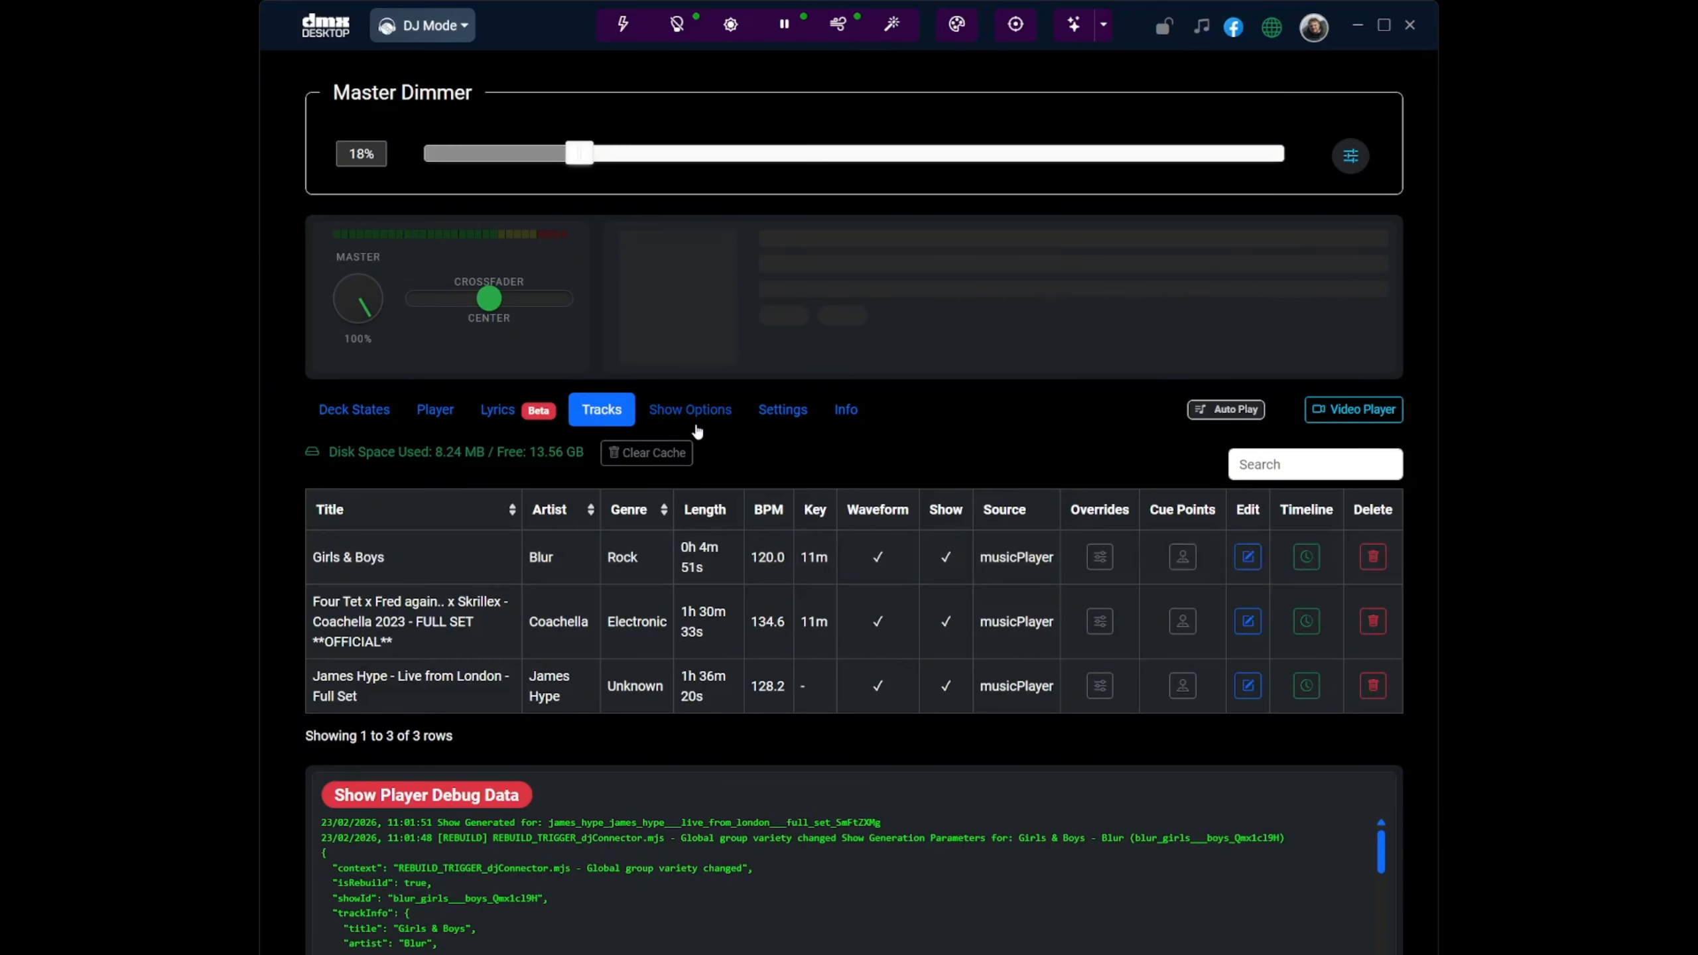
Step: Override the color theme of Girls & Boys by Blur with RedBlue and save the track overrides
click(1098, 565)
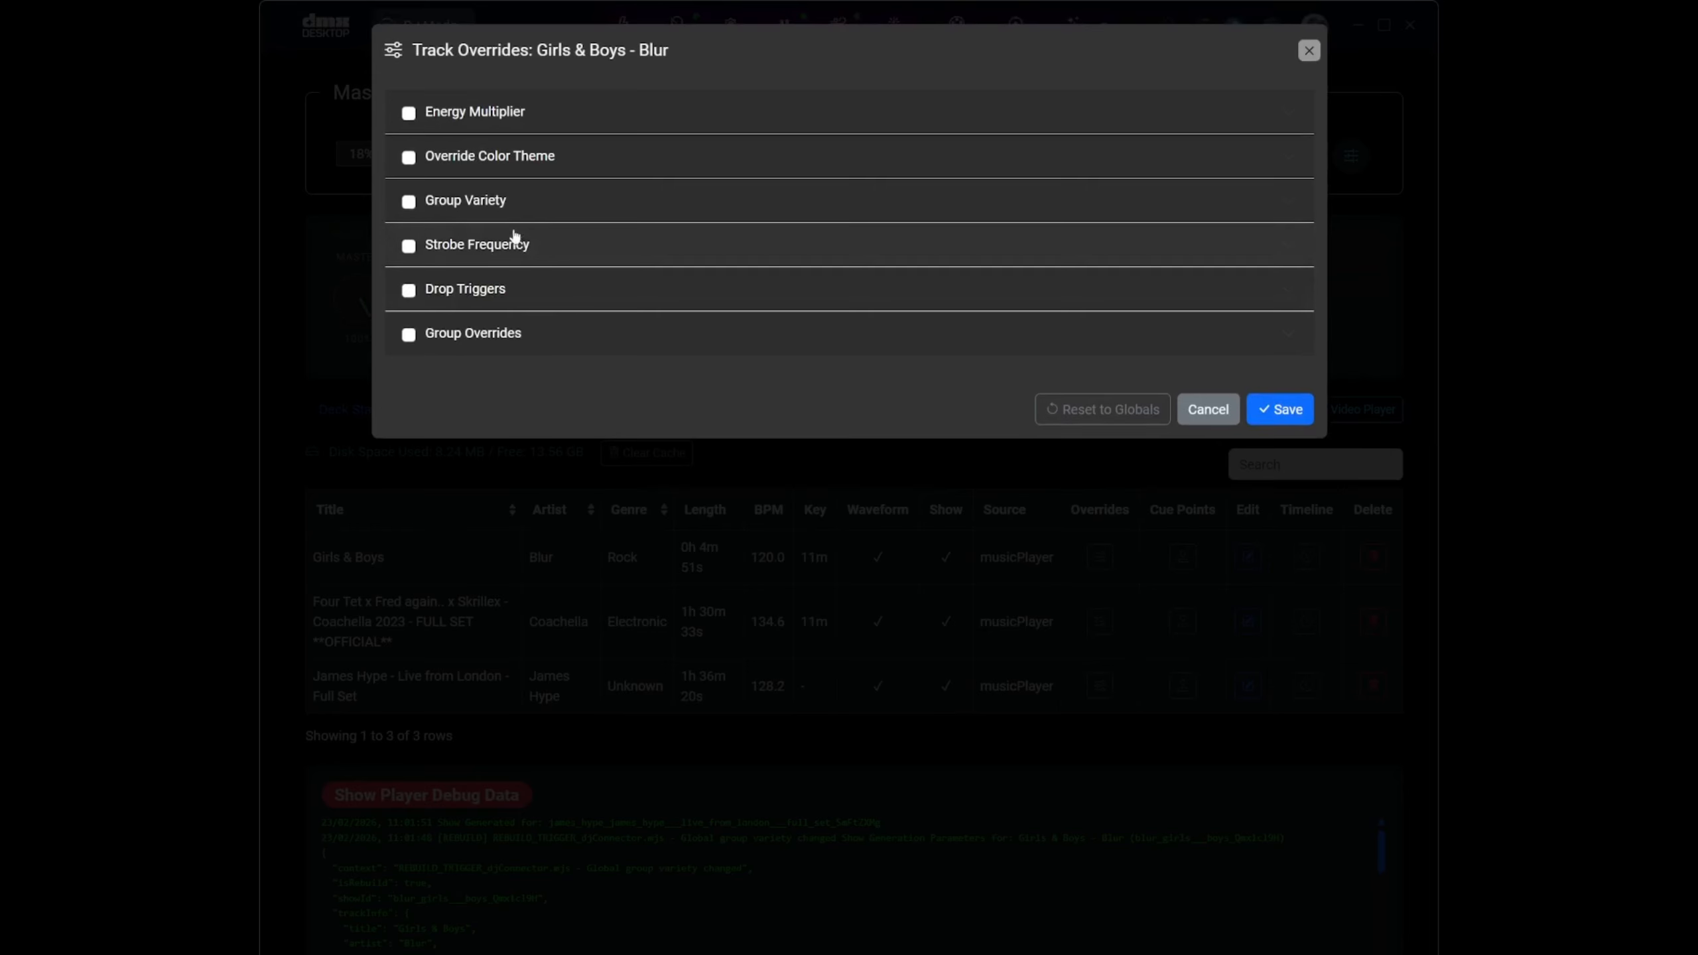
click(508, 167)
click(523, 224)
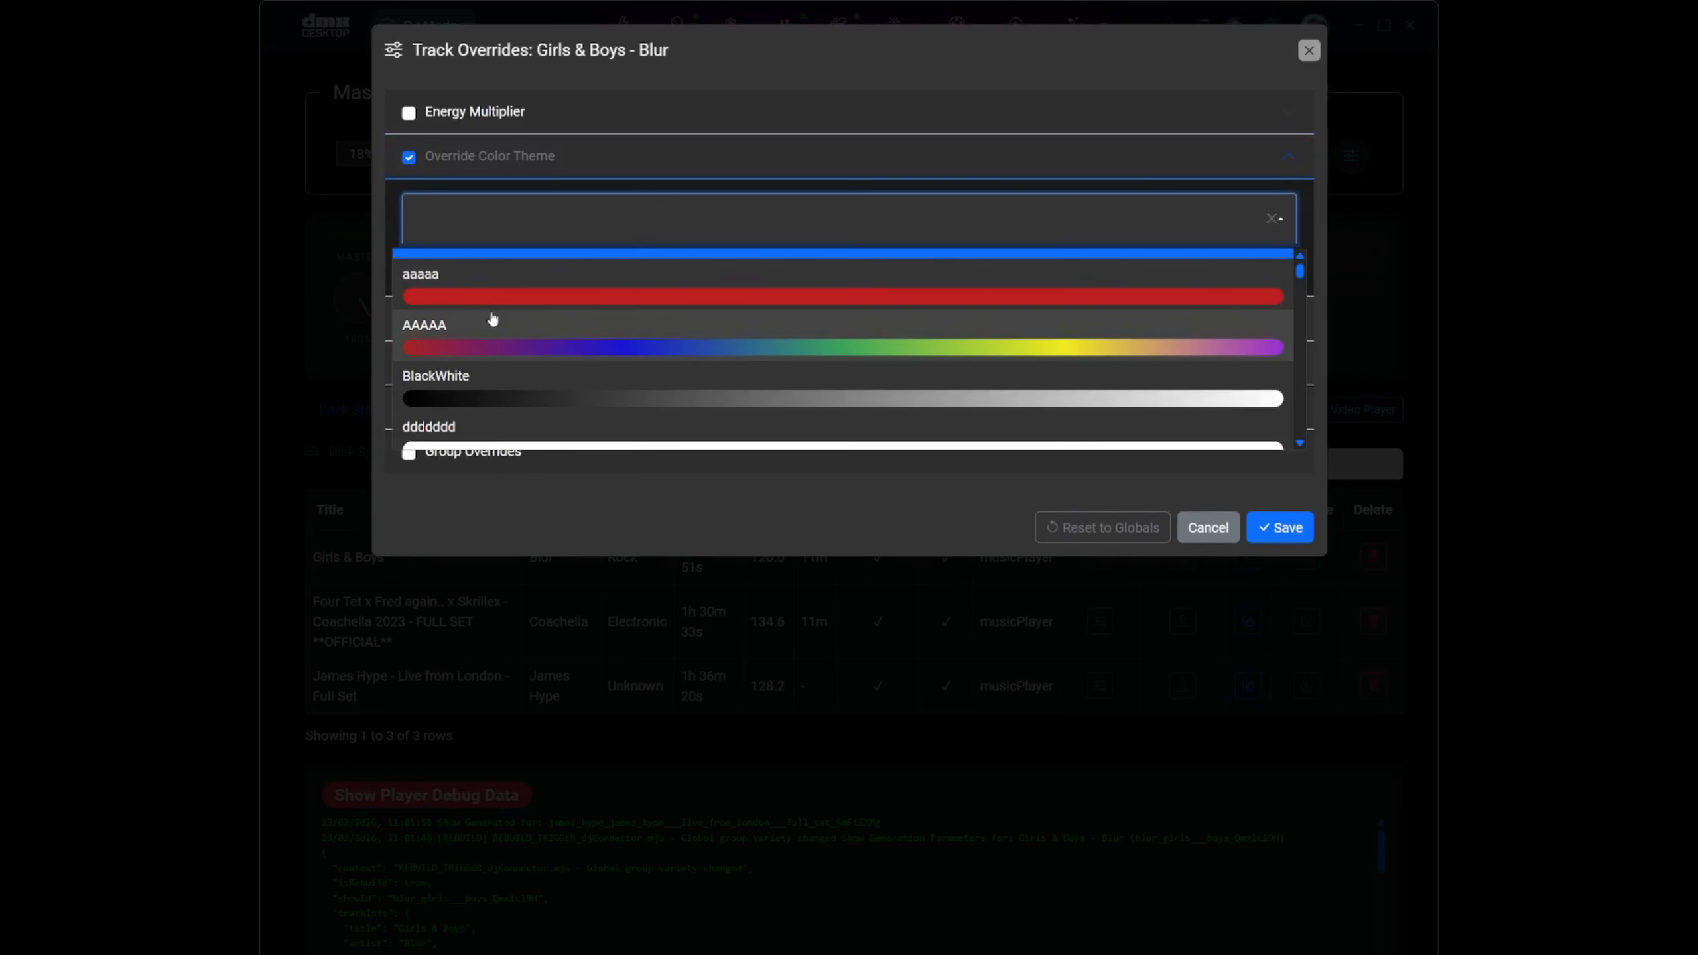
scroll(506, 381, down, 1)
scroll(506, 380, down, 3)
click(500, 388)
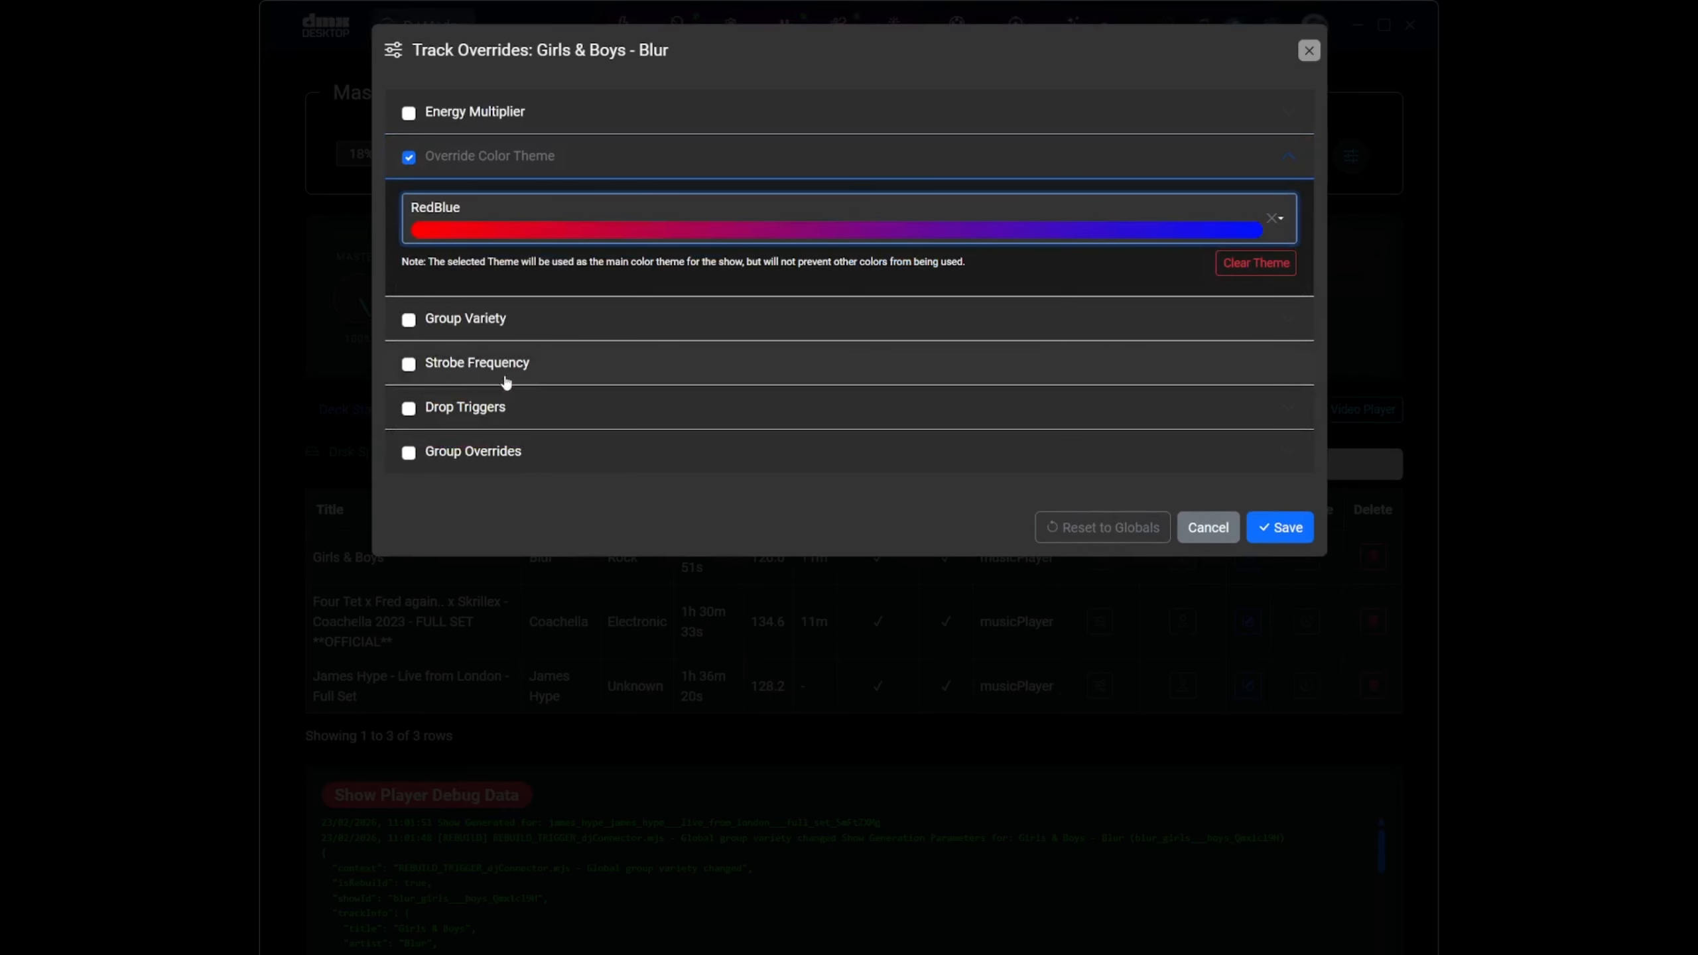
click(1264, 528)
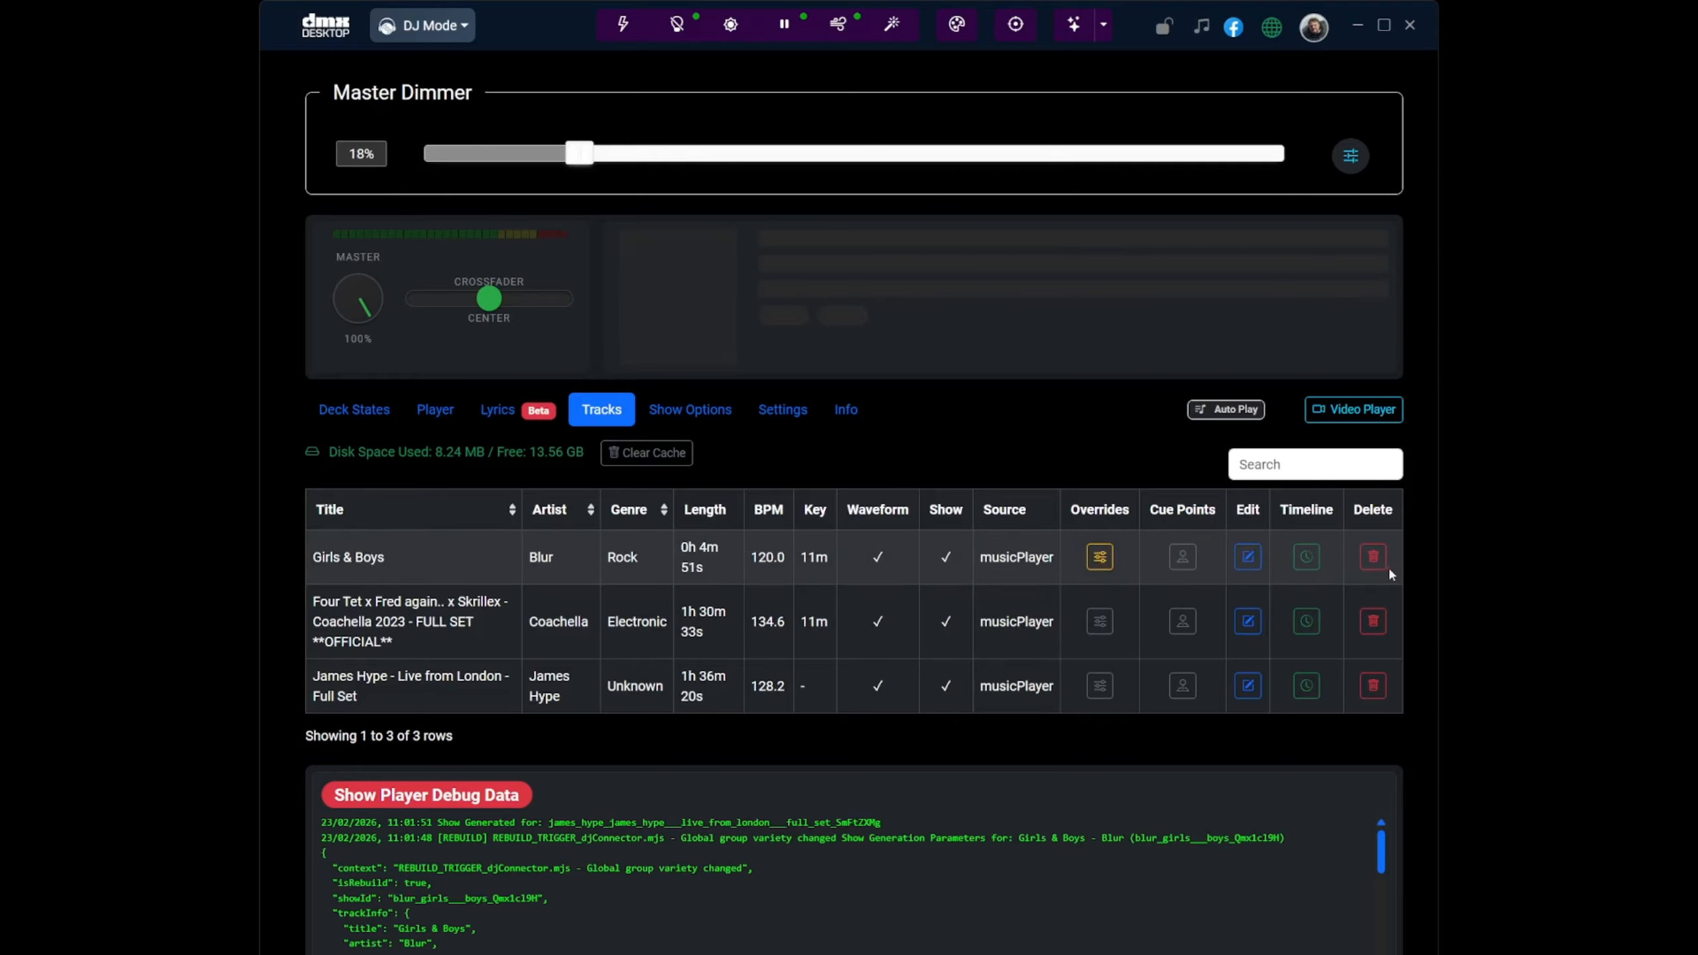
Step: Review which track data can be cleared for Girls & Boys by Blur without clearing anything
click(1373, 559)
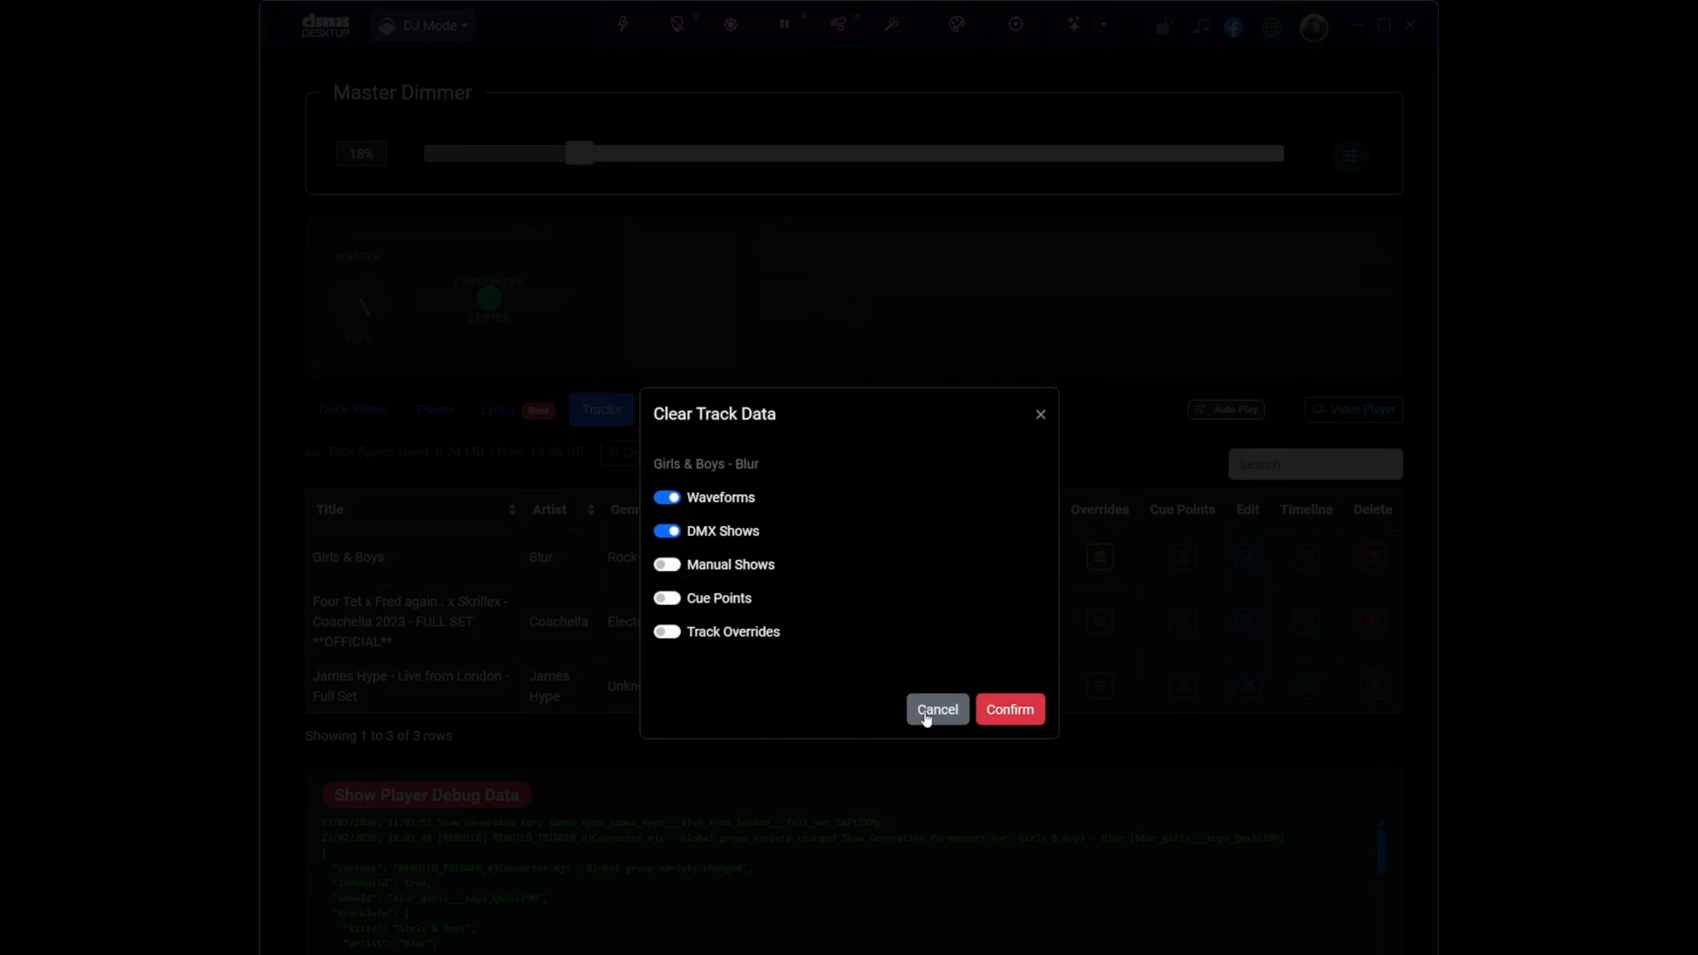
click(926, 714)
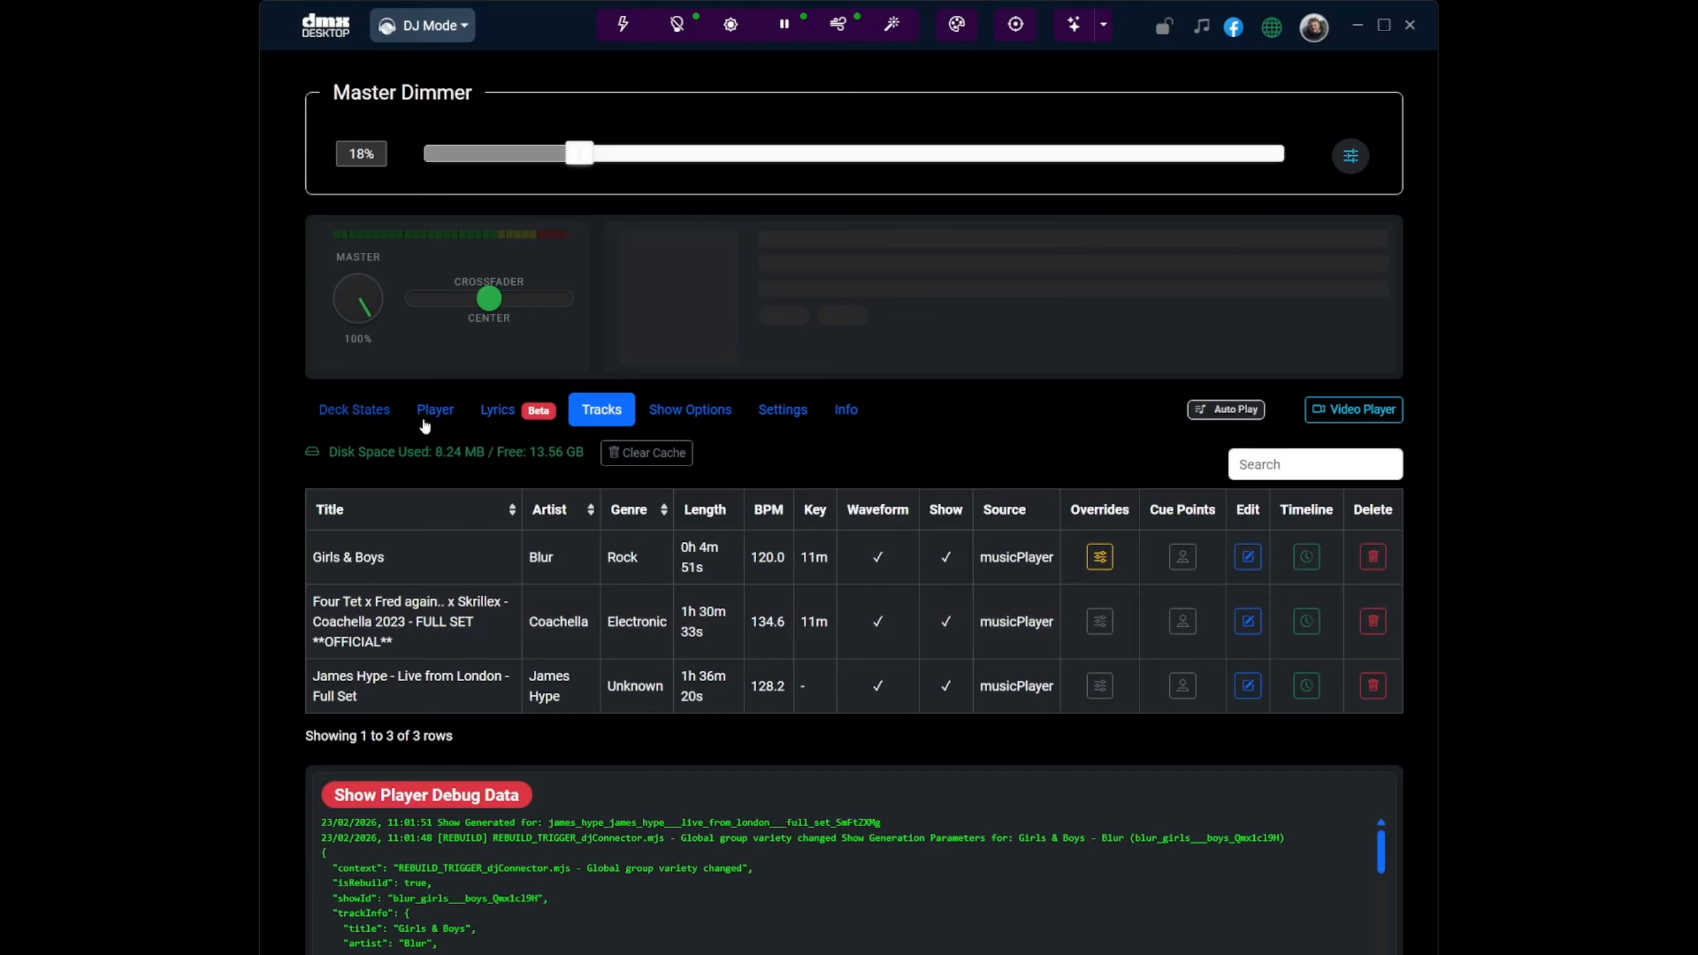
Step: Examine the global Drop Triggers show option and the deck states of the loaded tracks
click(676, 423)
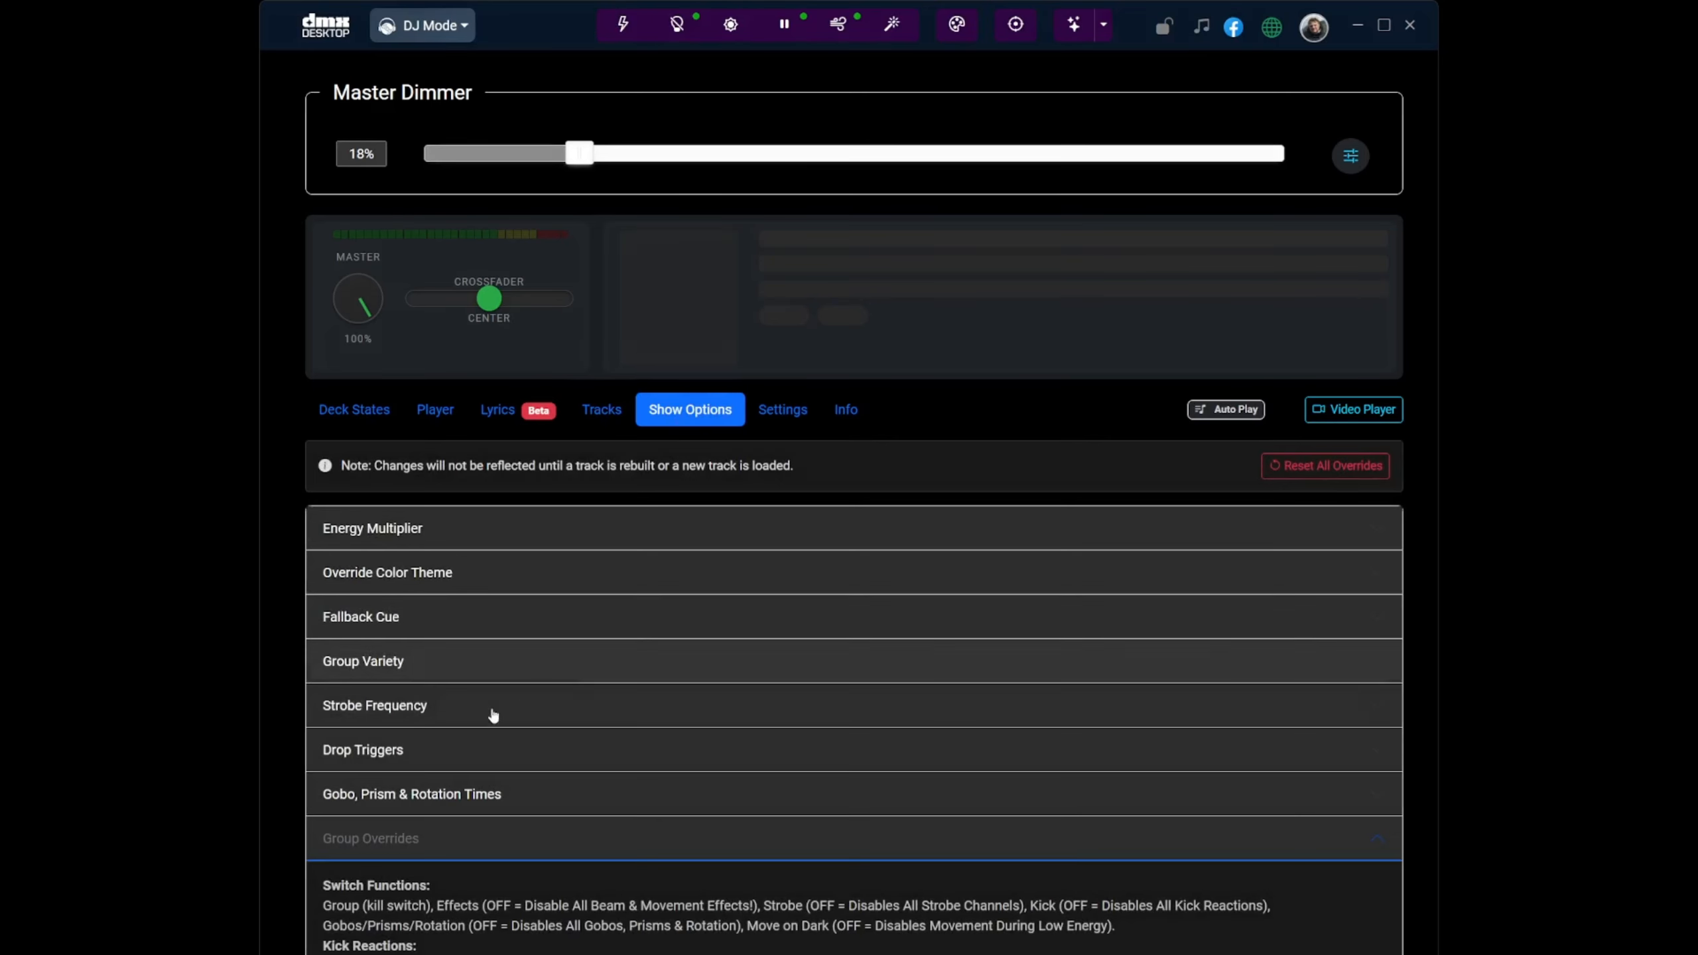
click(401, 750)
scroll(513, 776, down, 3)
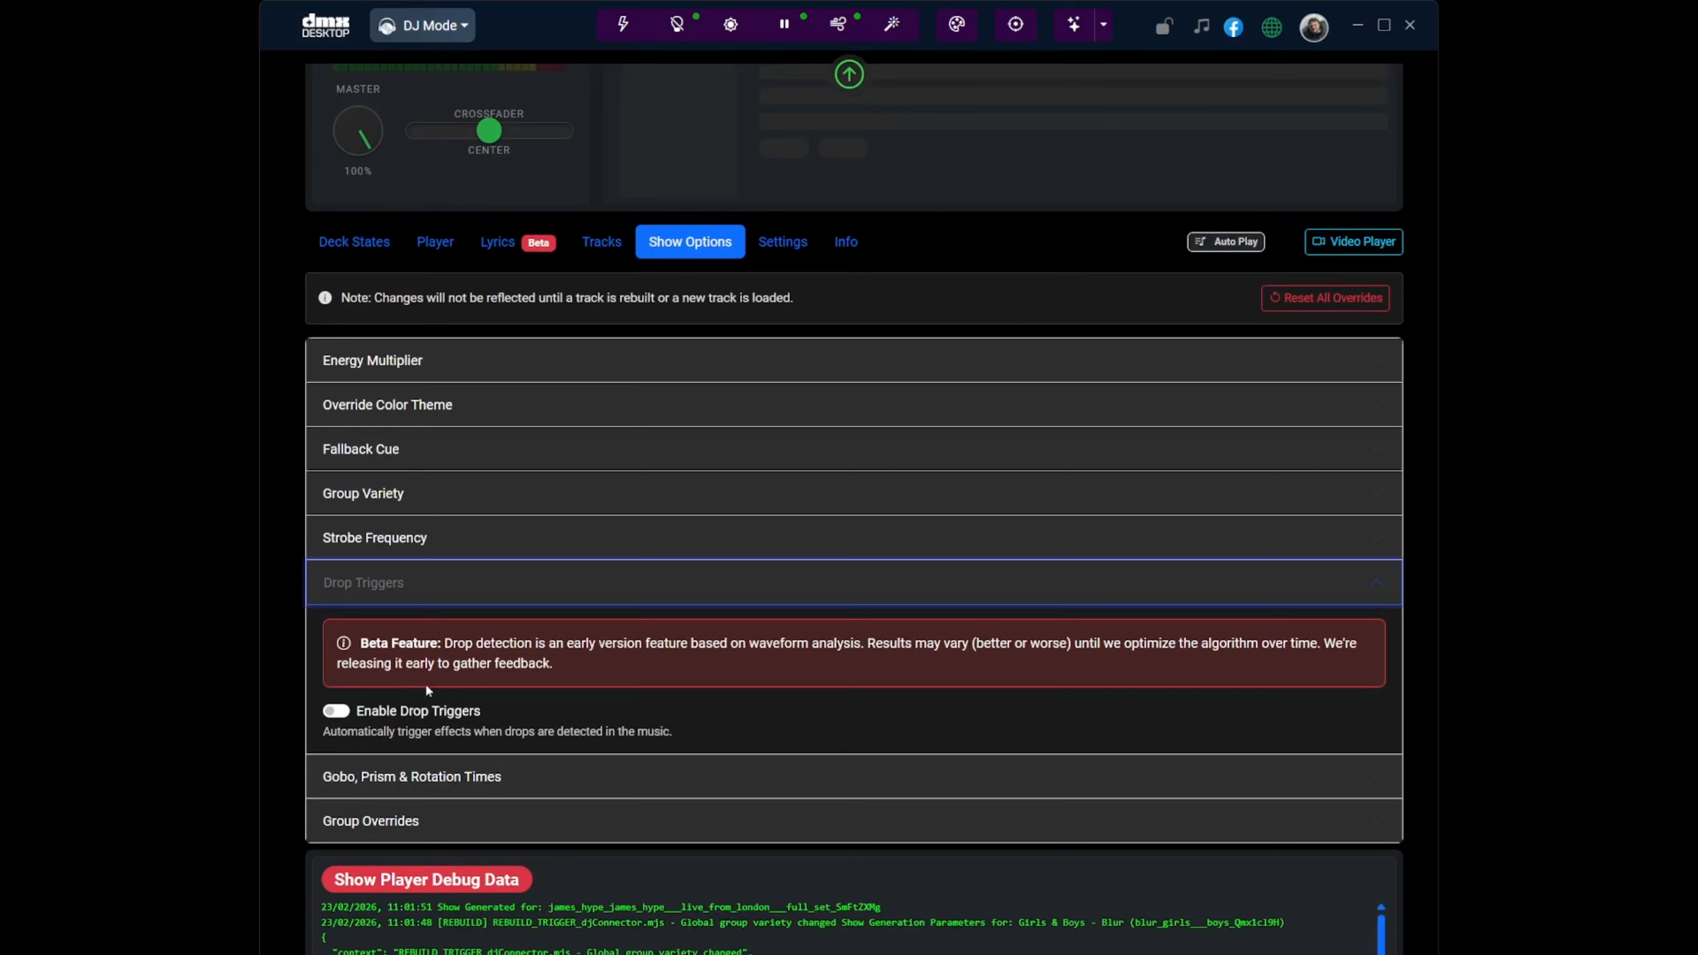
click(357, 254)
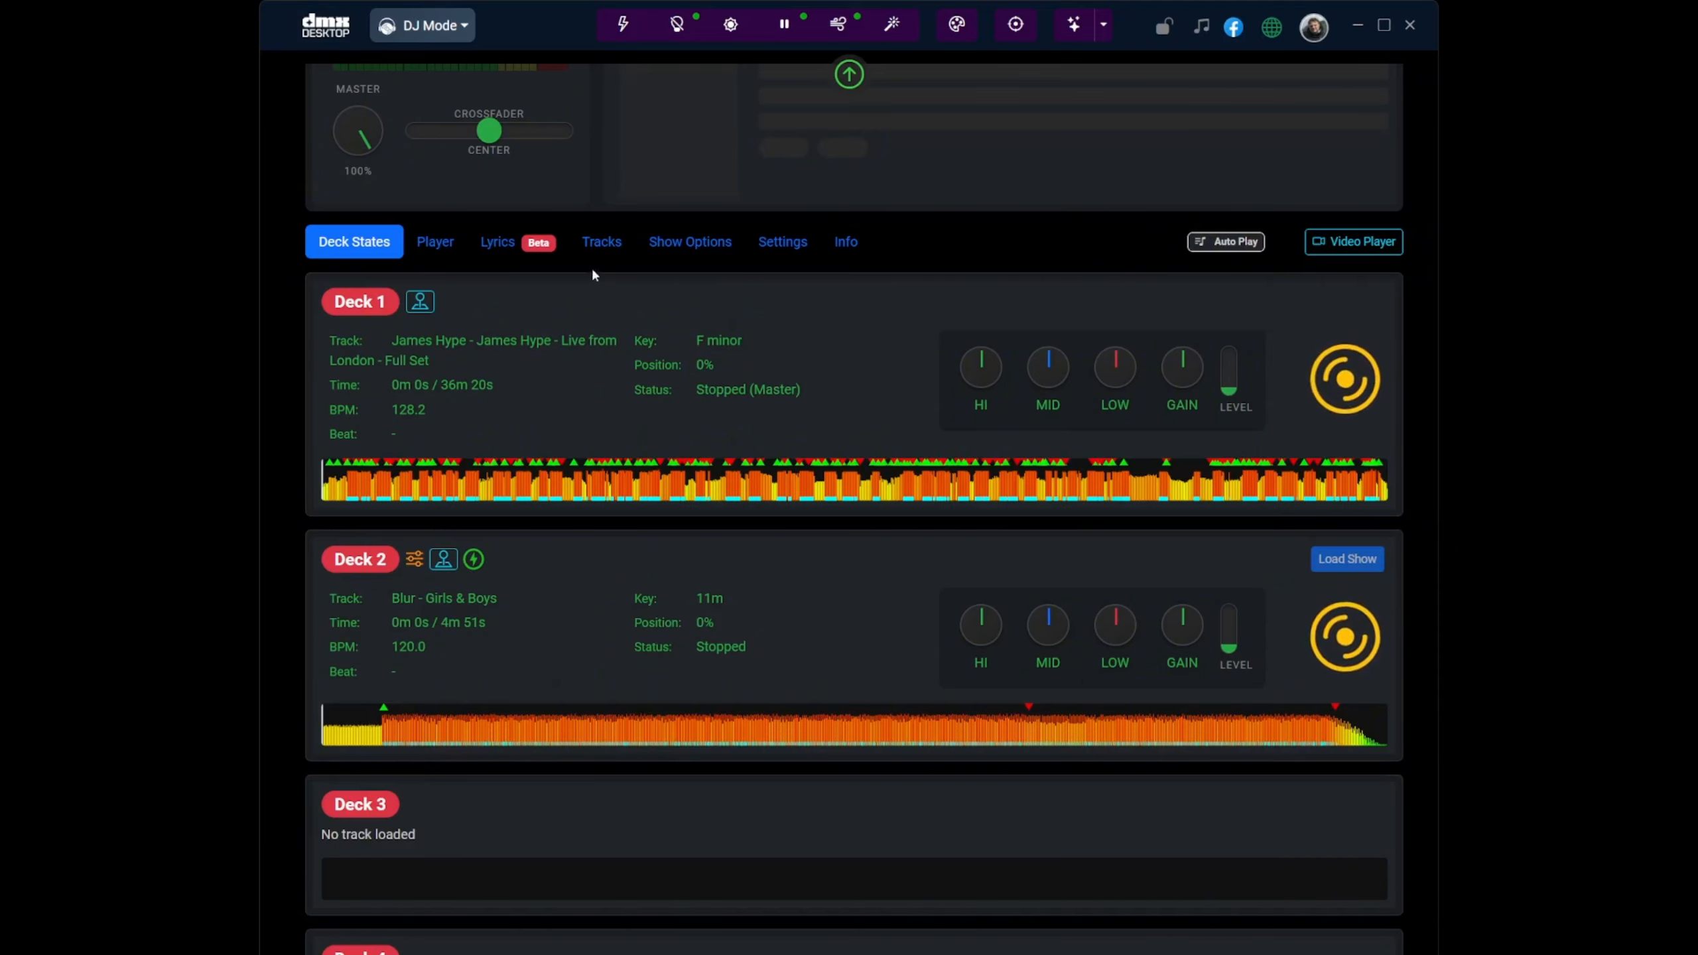
Step: Open the cue points of Girls & Boys by Blur and examine its waveform up close at 600% zoom
click(602, 244)
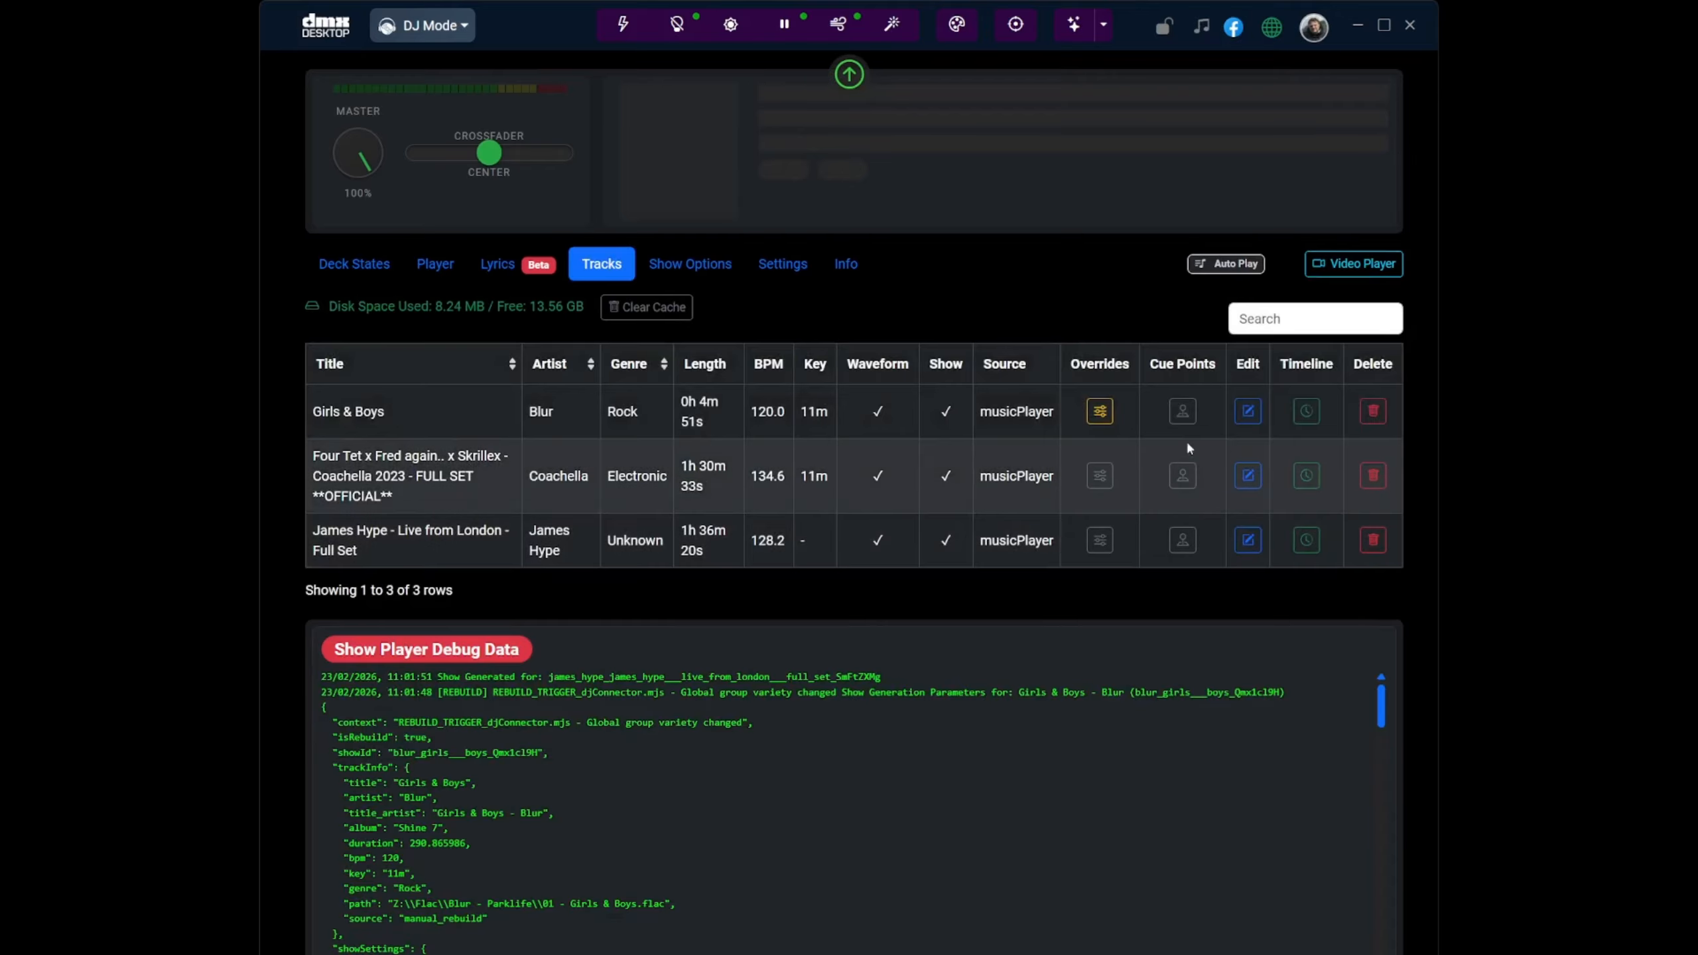
click(1183, 411)
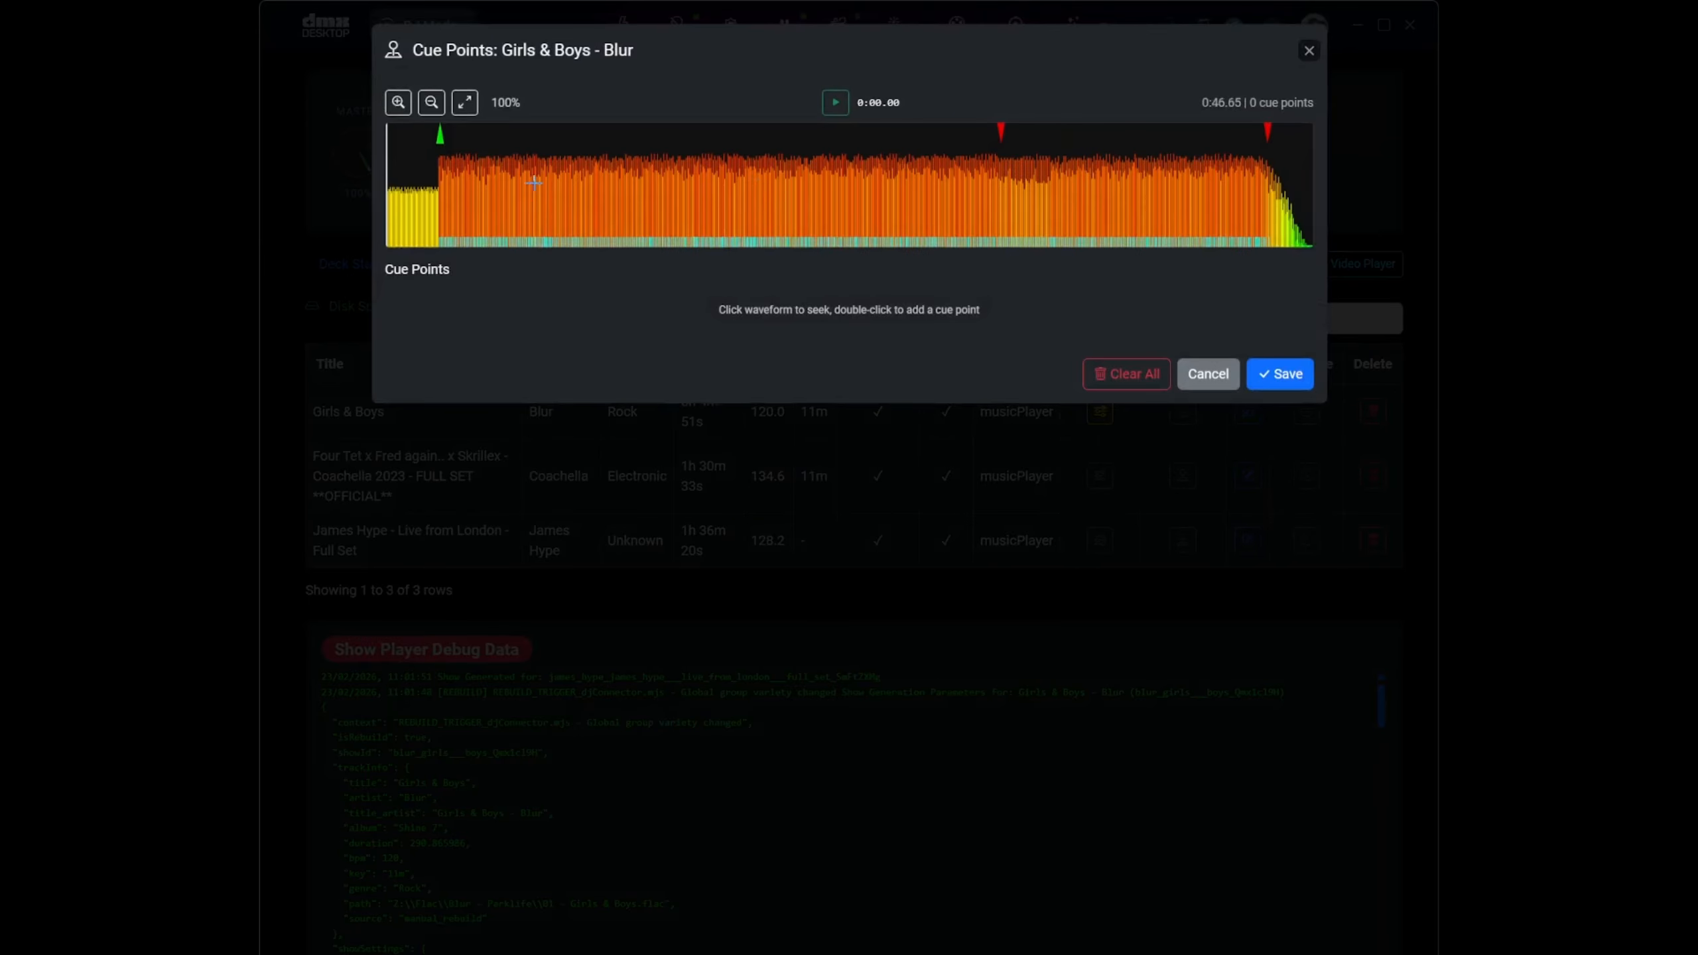
scroll(534, 182, up, 2)
scroll(534, 181, up, 2)
scroll(534, 182, down, 4)
scroll(530, 186, up, 3)
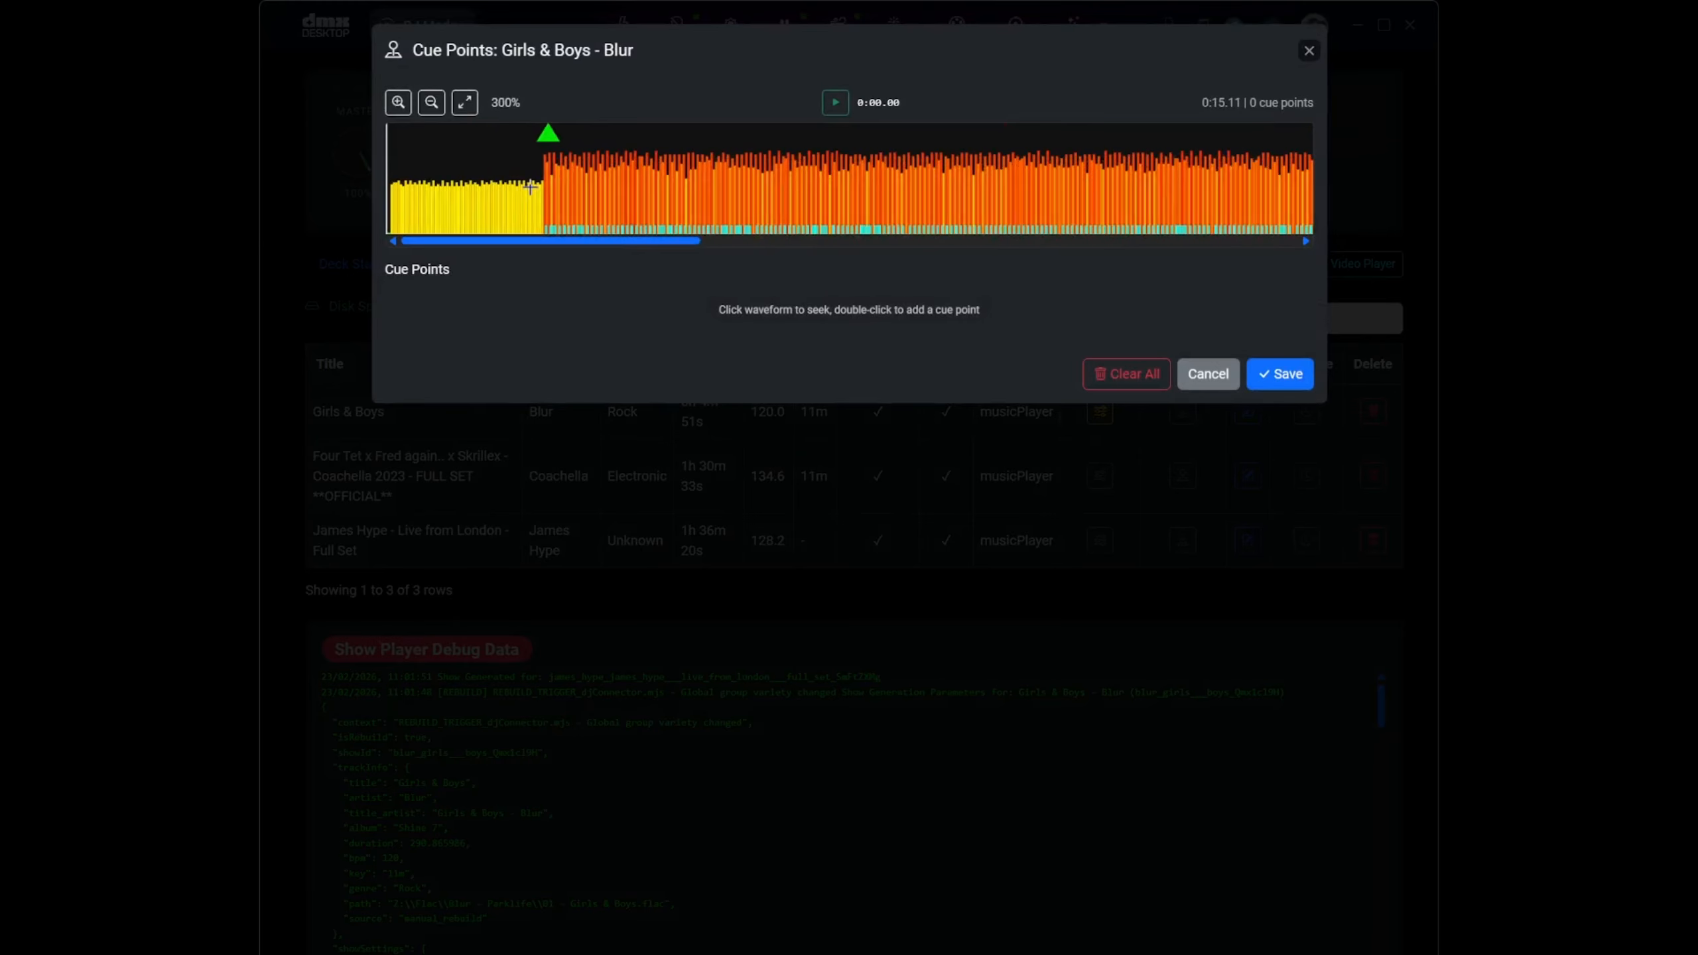
scroll(530, 186, right, 5)
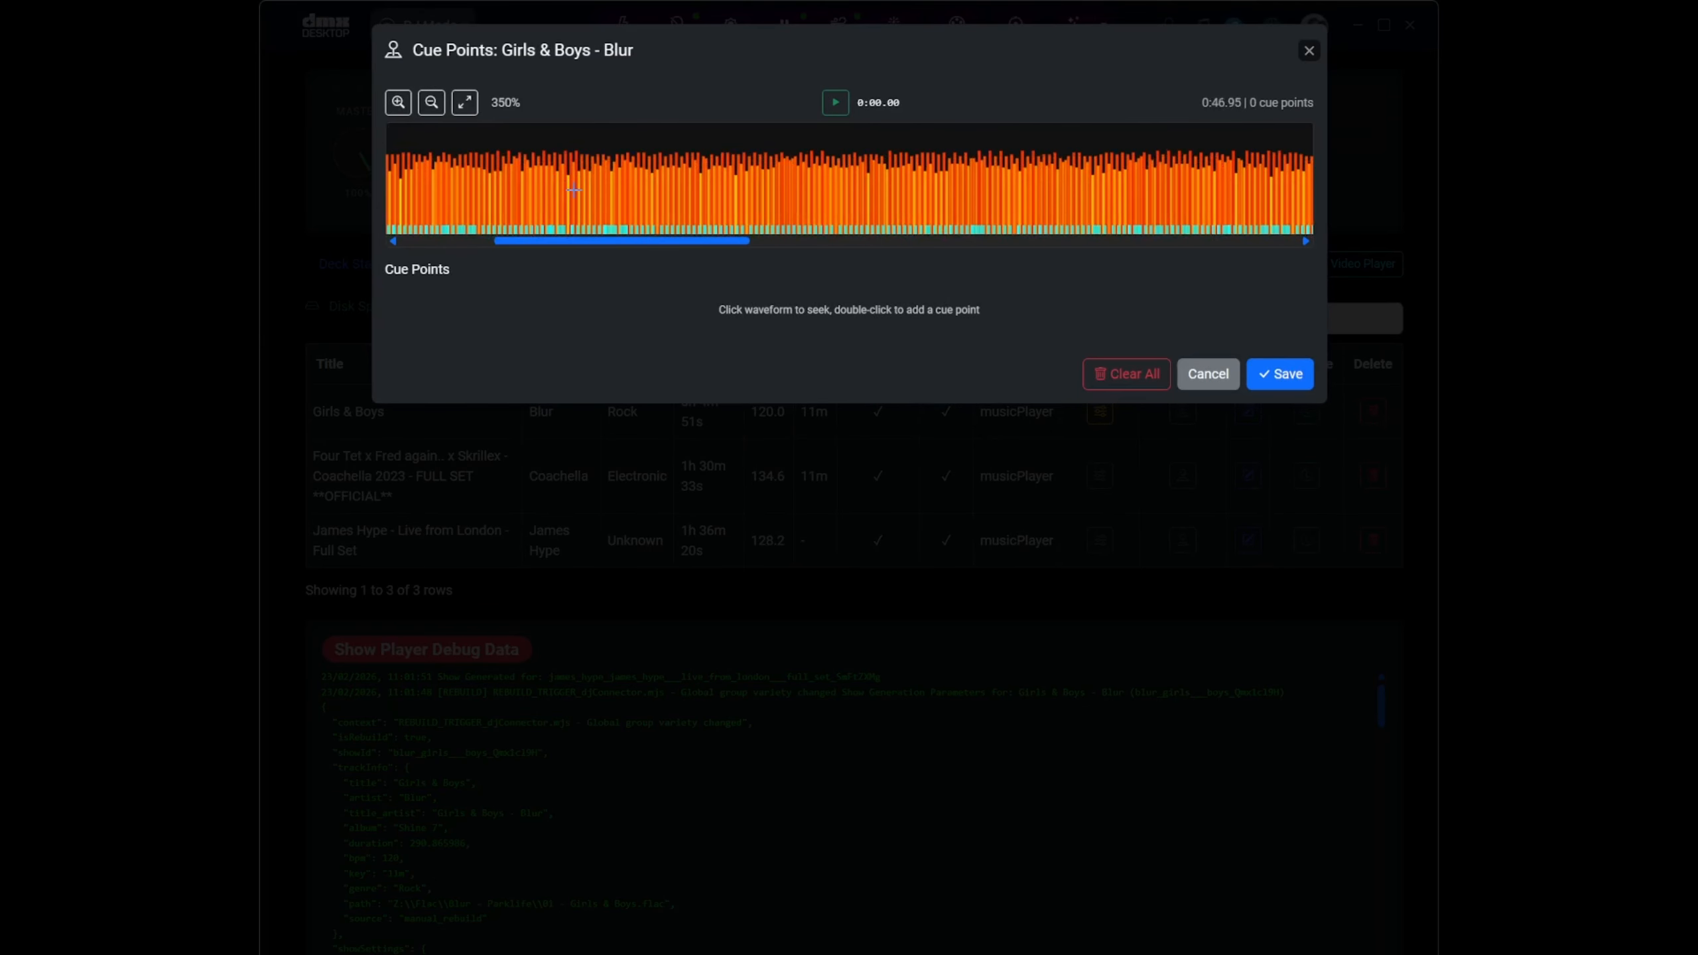
scroll(573, 190, left, 4)
scroll(574, 189, left, 2)
scroll(574, 190, down, 5)
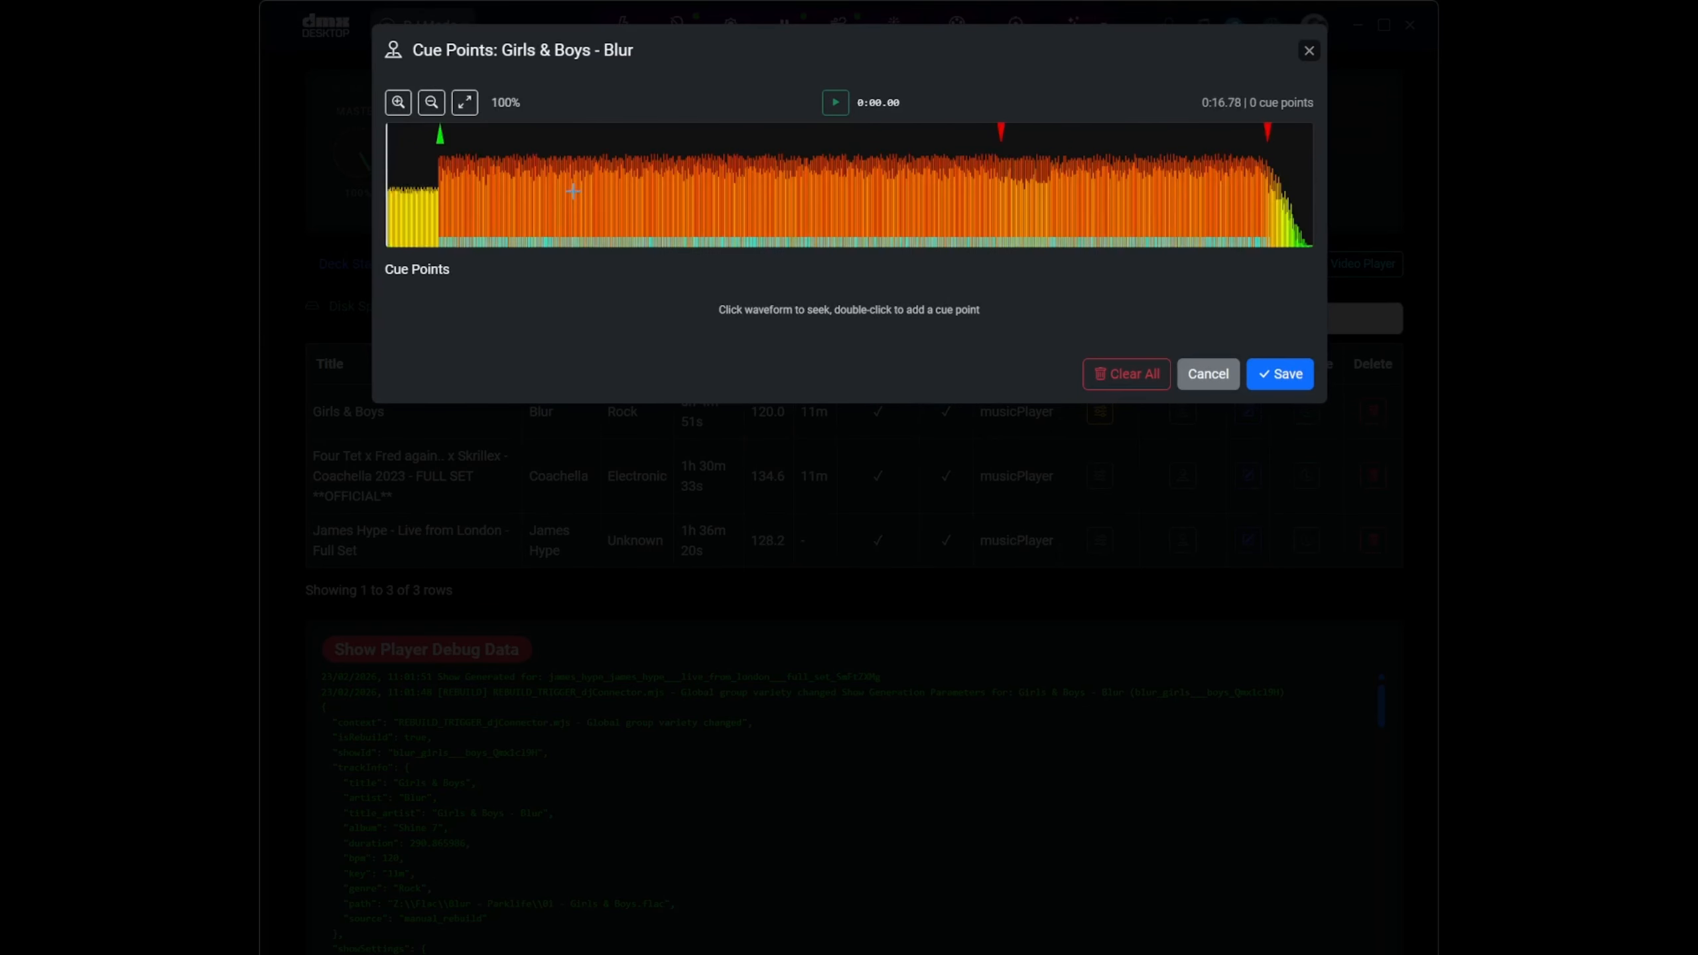
scroll(573, 191, up, 7)
scroll(574, 190, up, 3)
scroll(621, 197, right, 6)
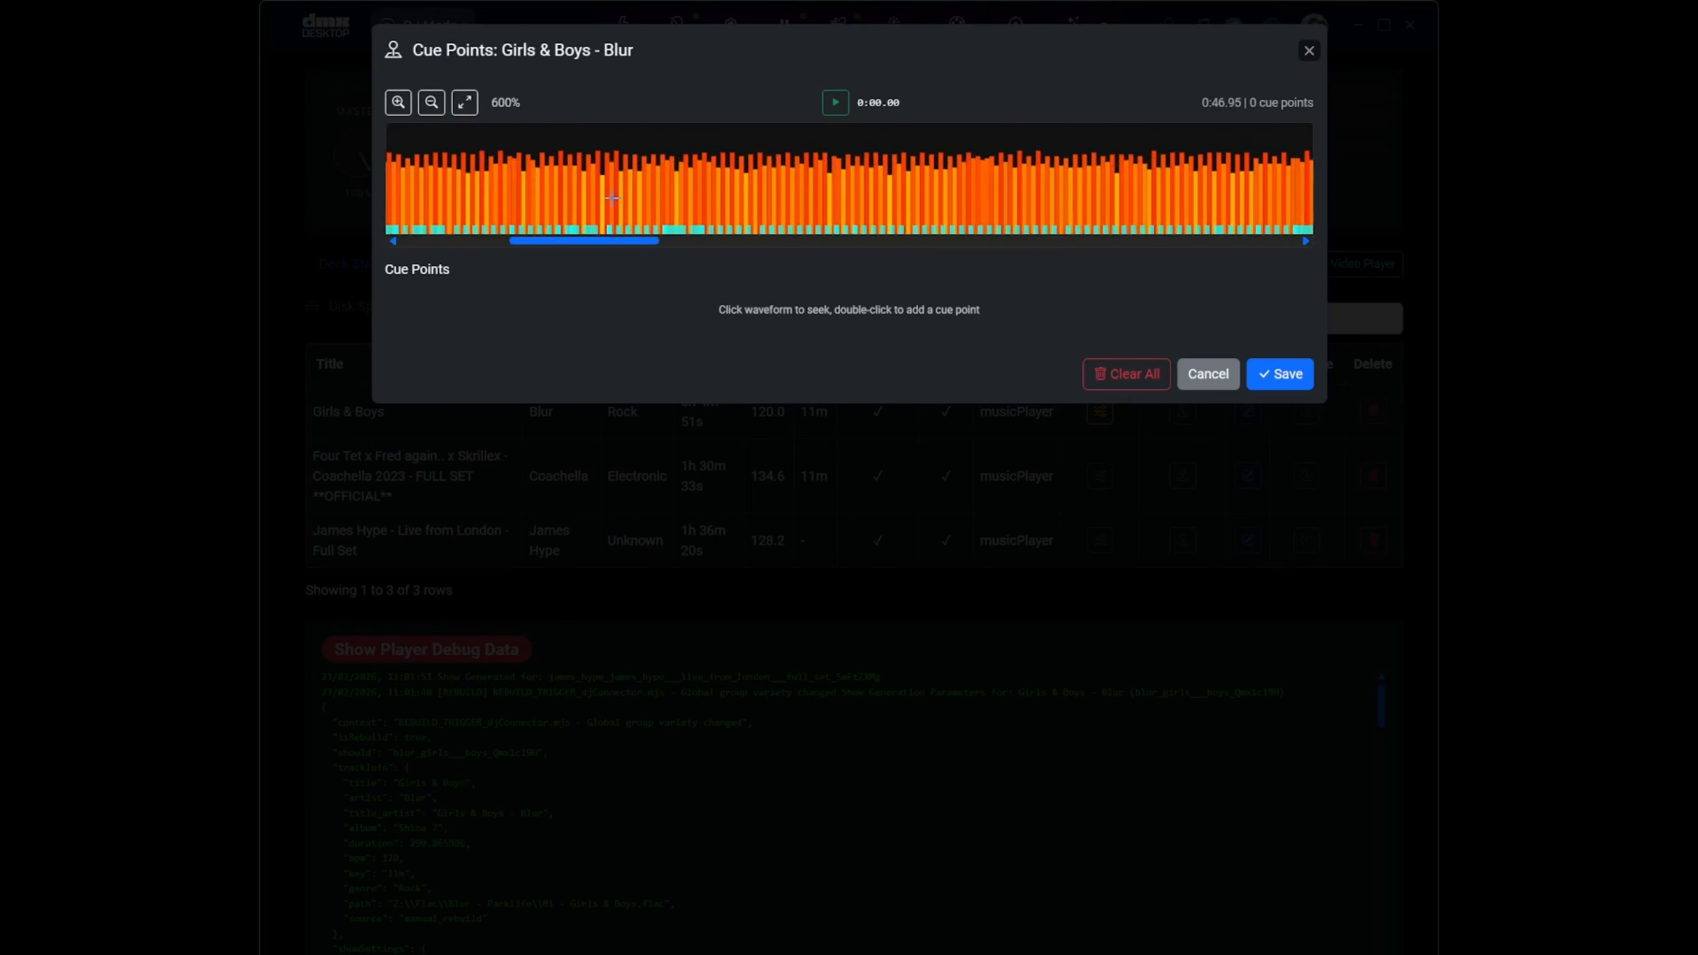
scroll(621, 198, right, 6)
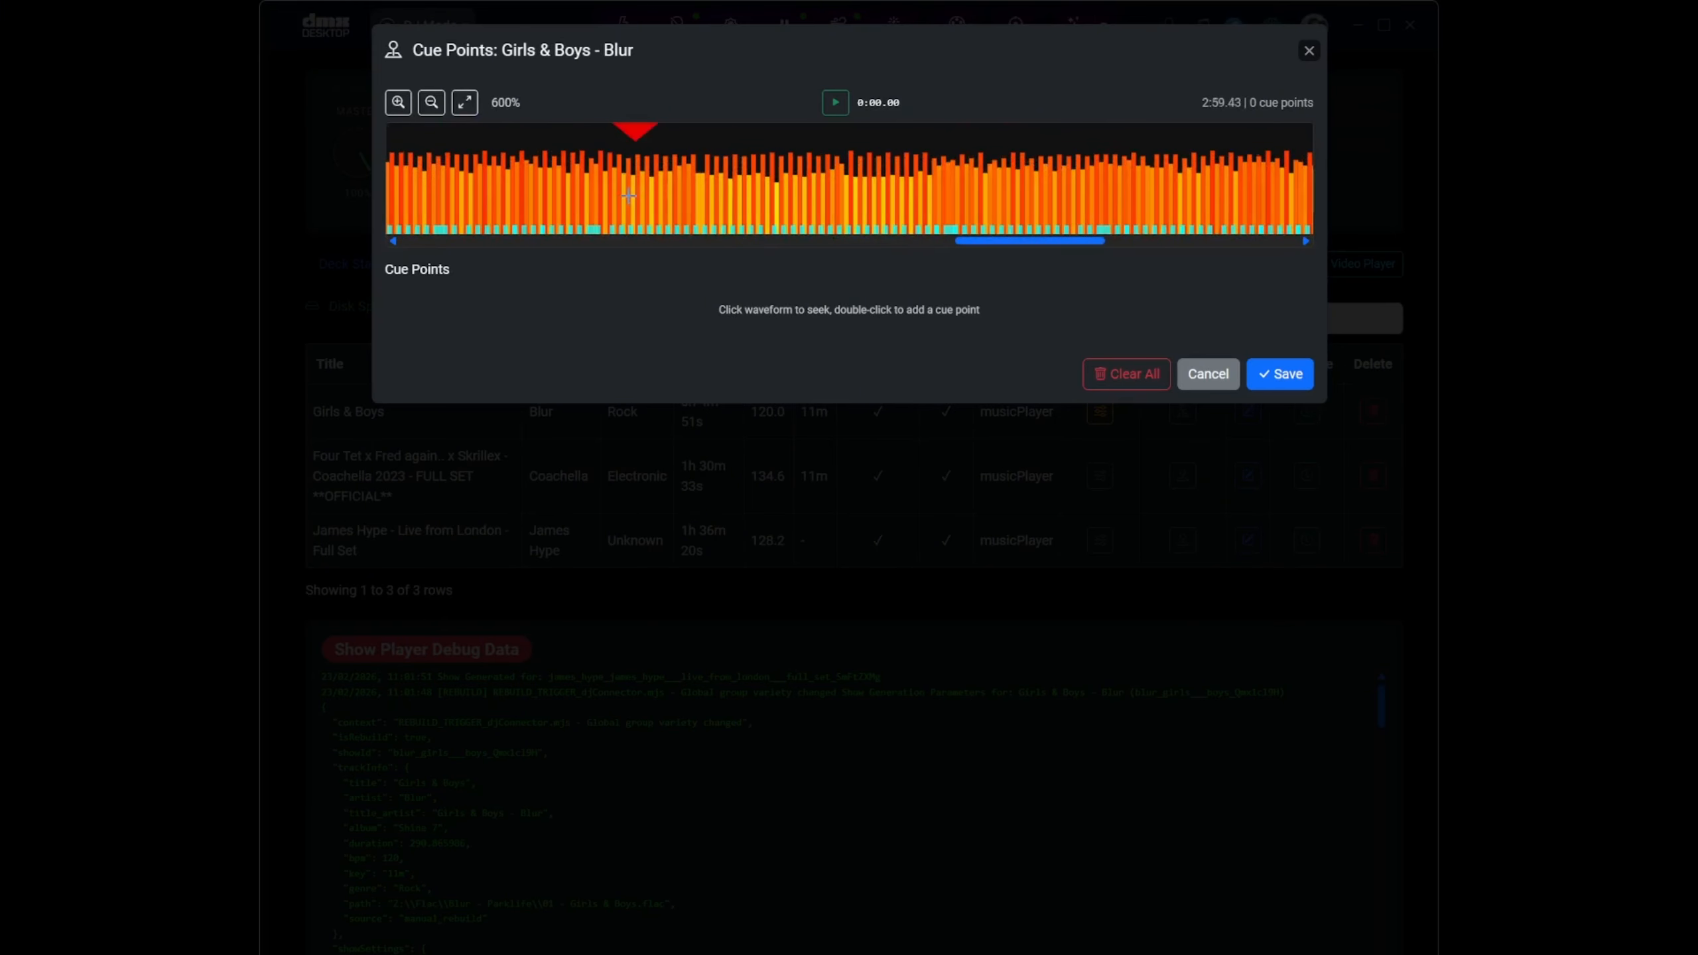
scroll(639, 194, left, 12)
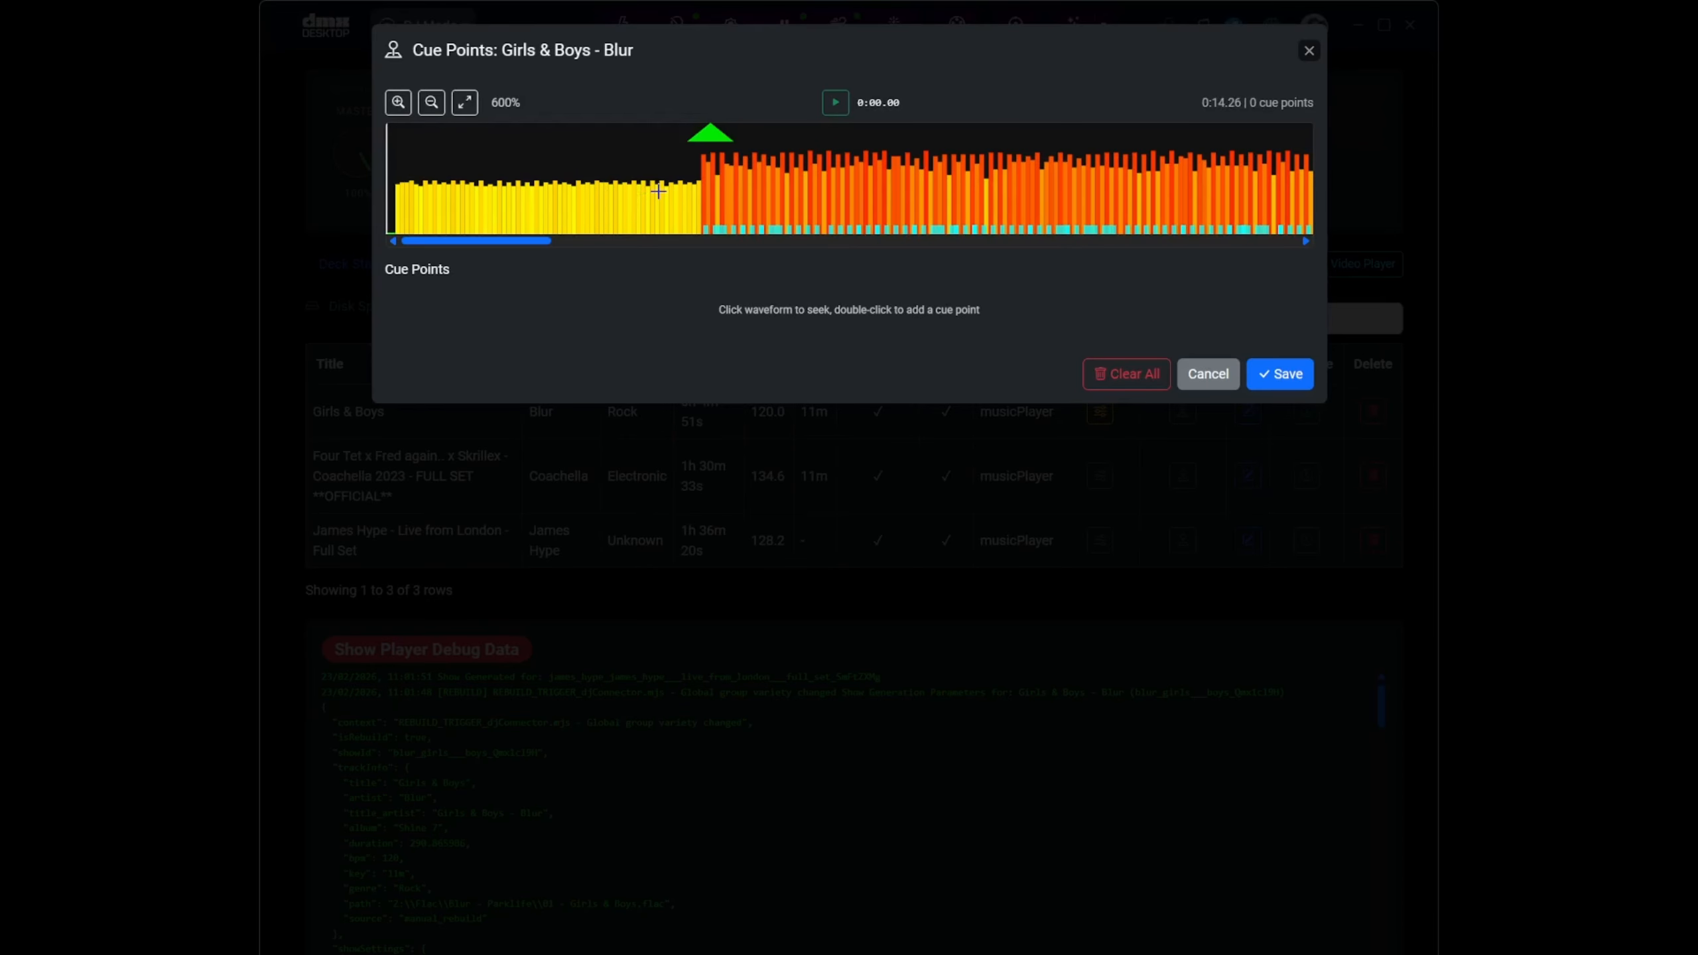
Step: Add a Color Override cue point at 0:00.57 using the red aaaaa color with a duration of 2 s
click(395, 168)
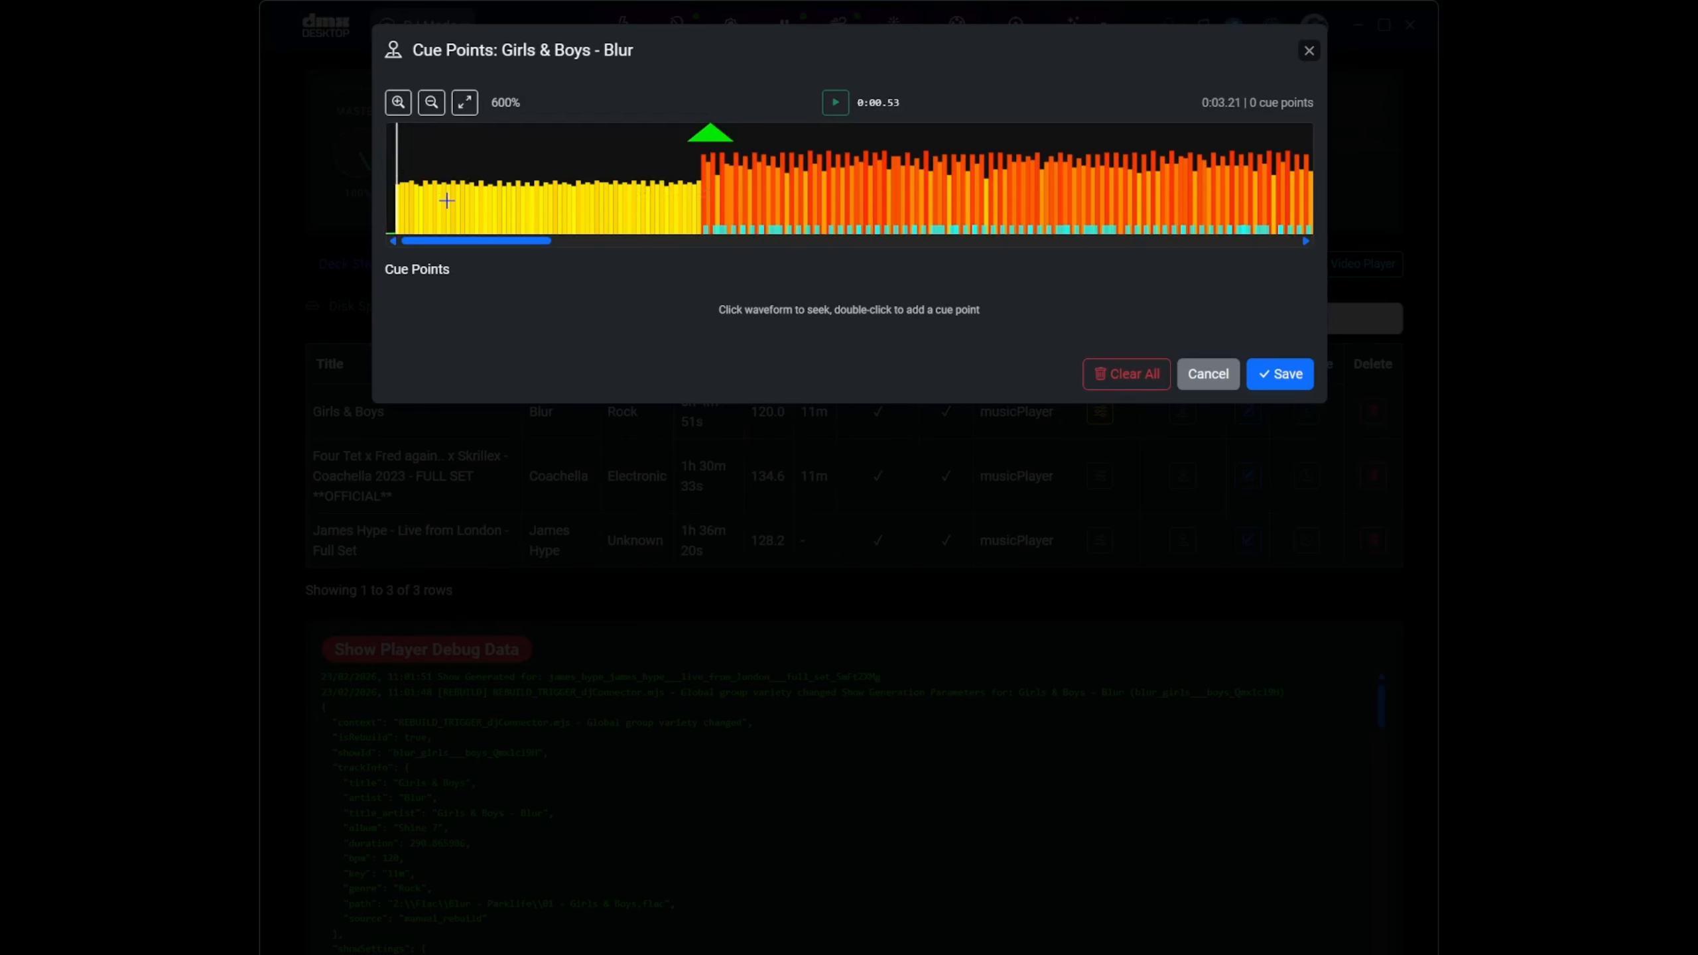
double_click(398, 161)
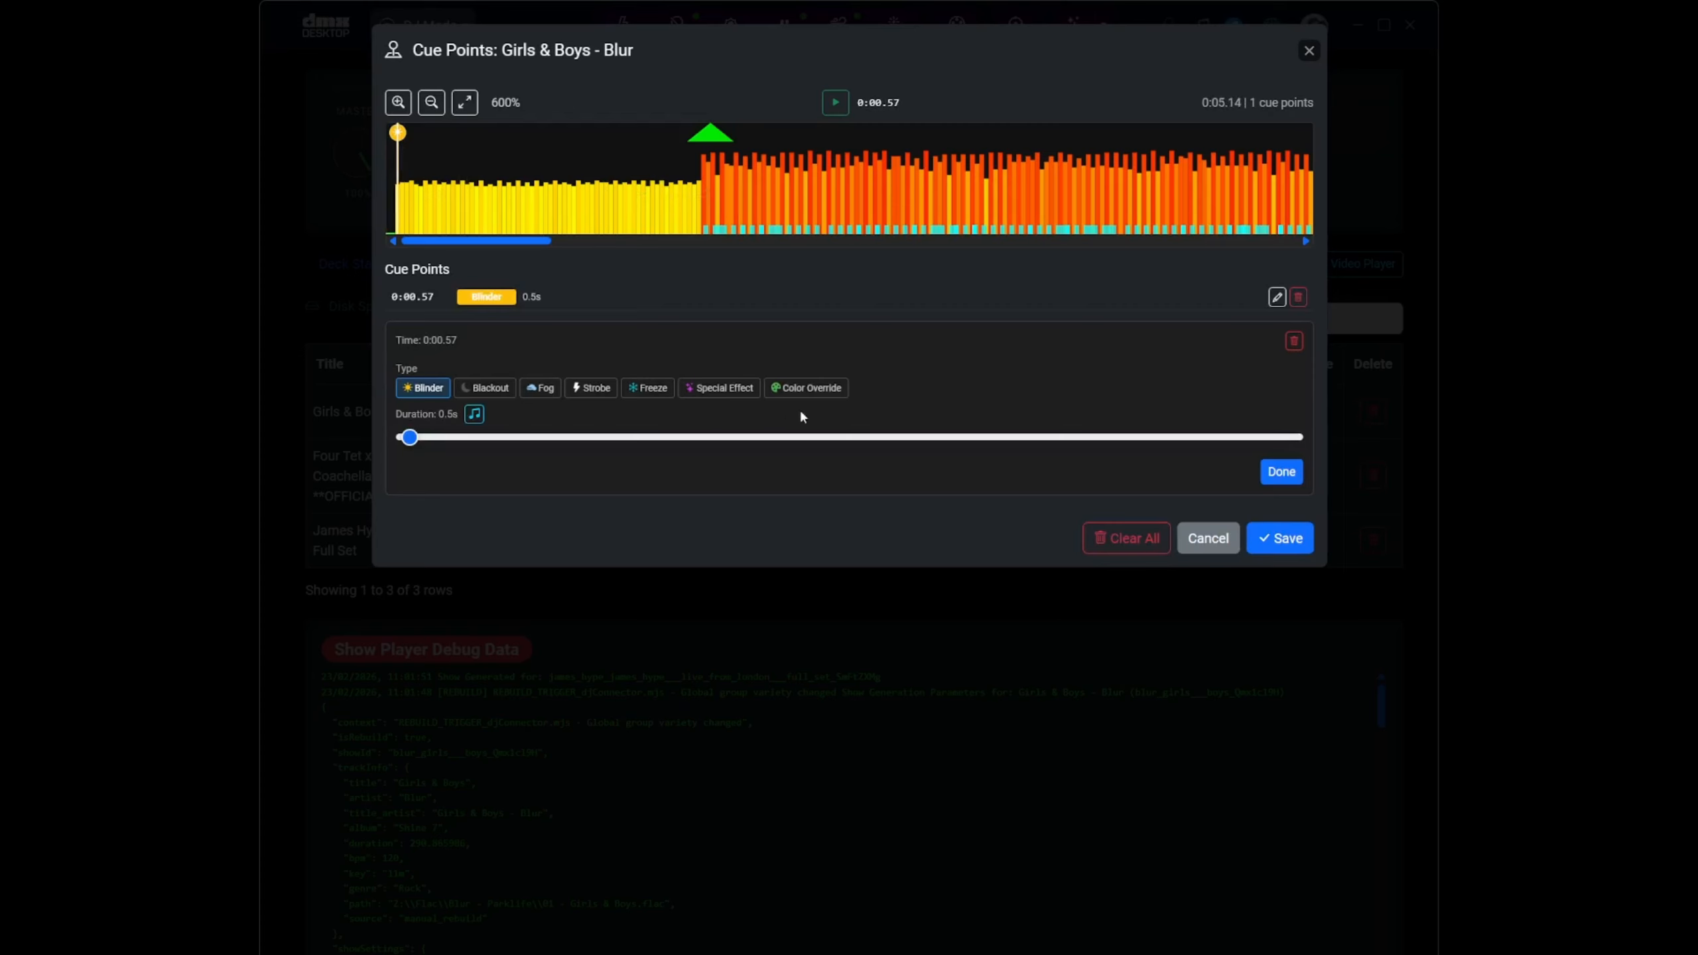
click(804, 390)
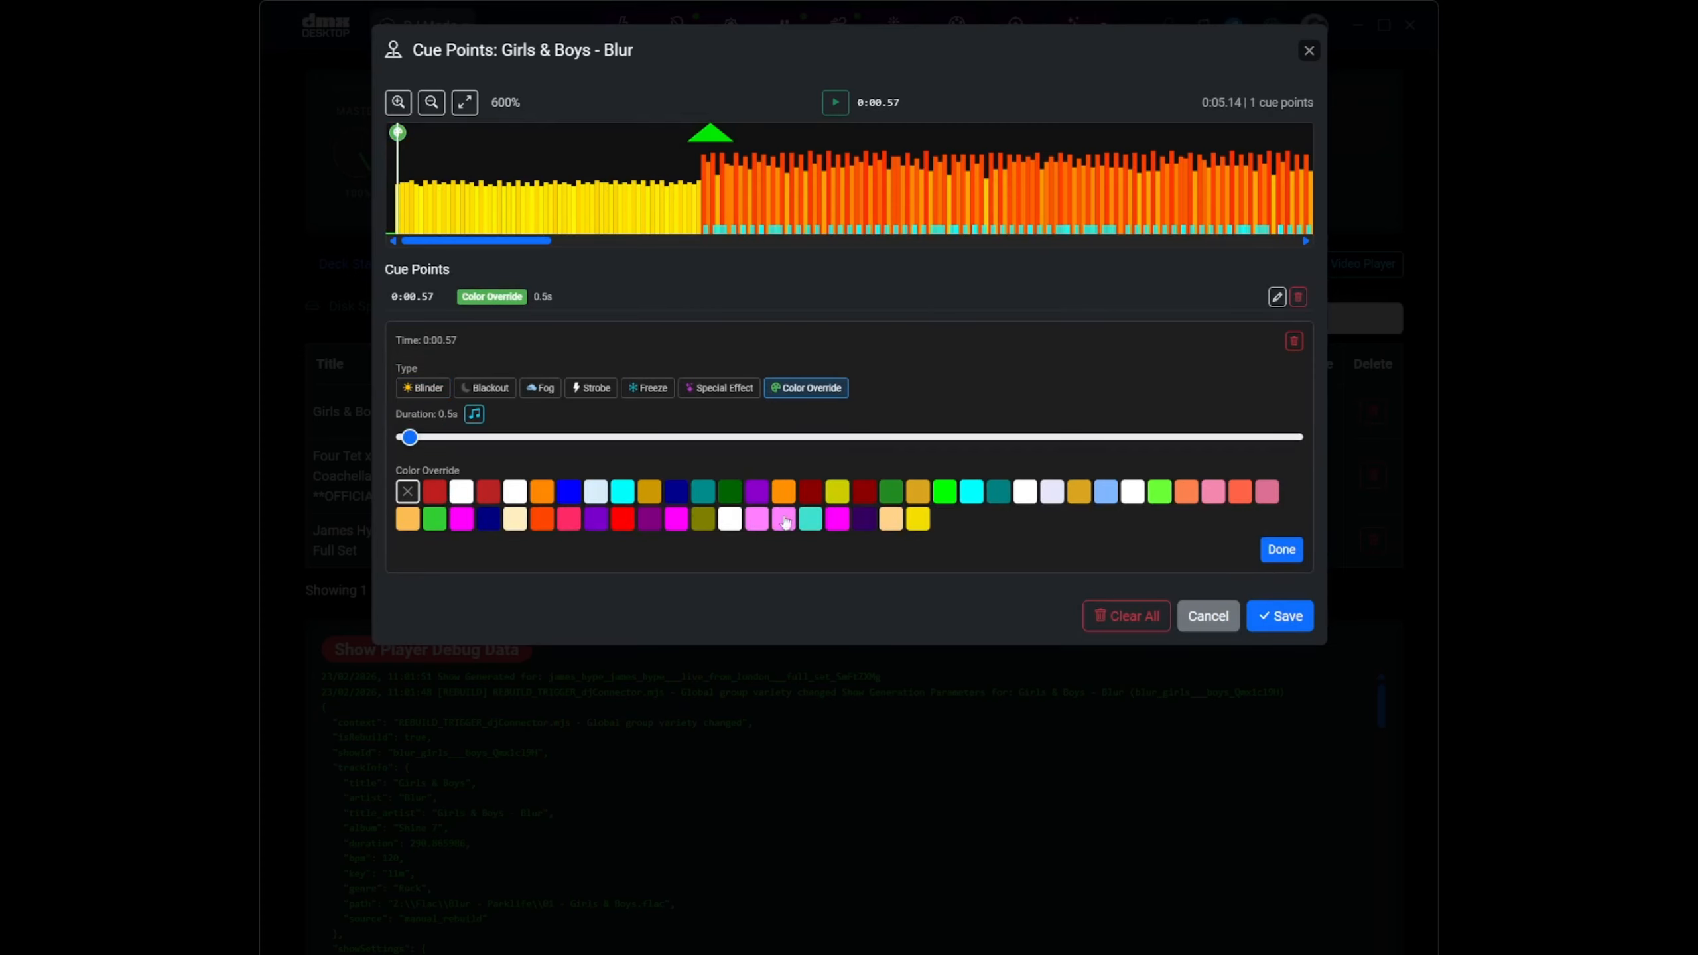
click(441, 493)
drag(411, 445, 434, 447)
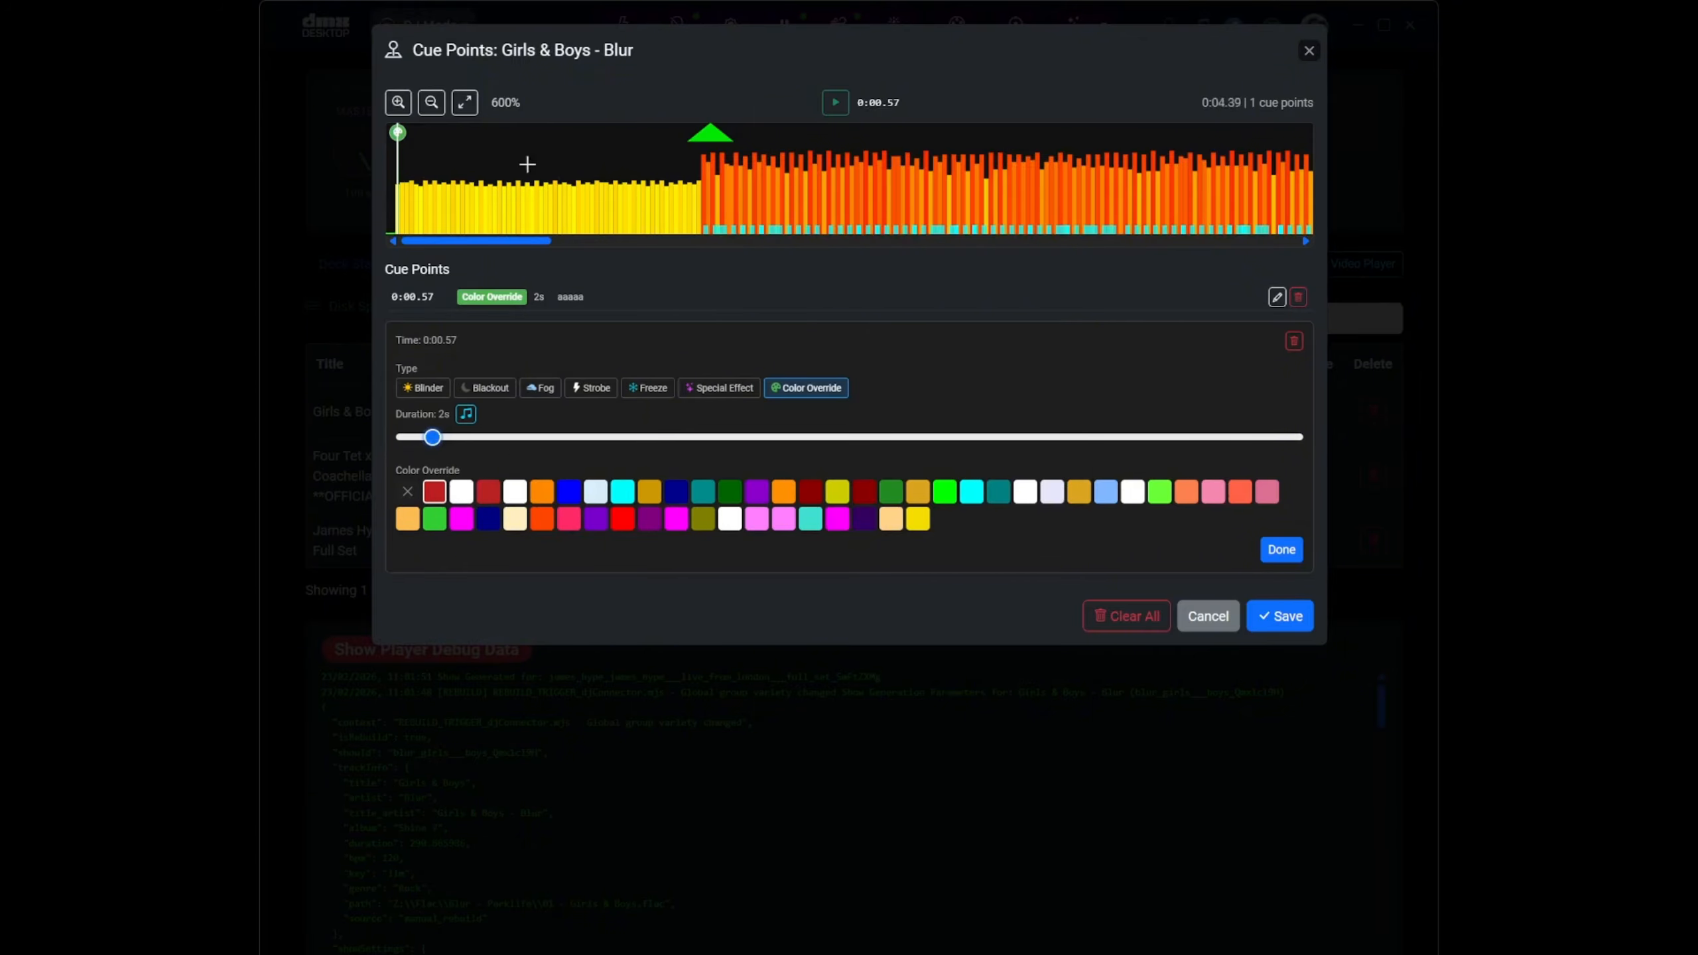
Step: Add a Blinder cue point at 0:16.46 and extend the Color Override cue's duration to 16.3 s
click(698, 175)
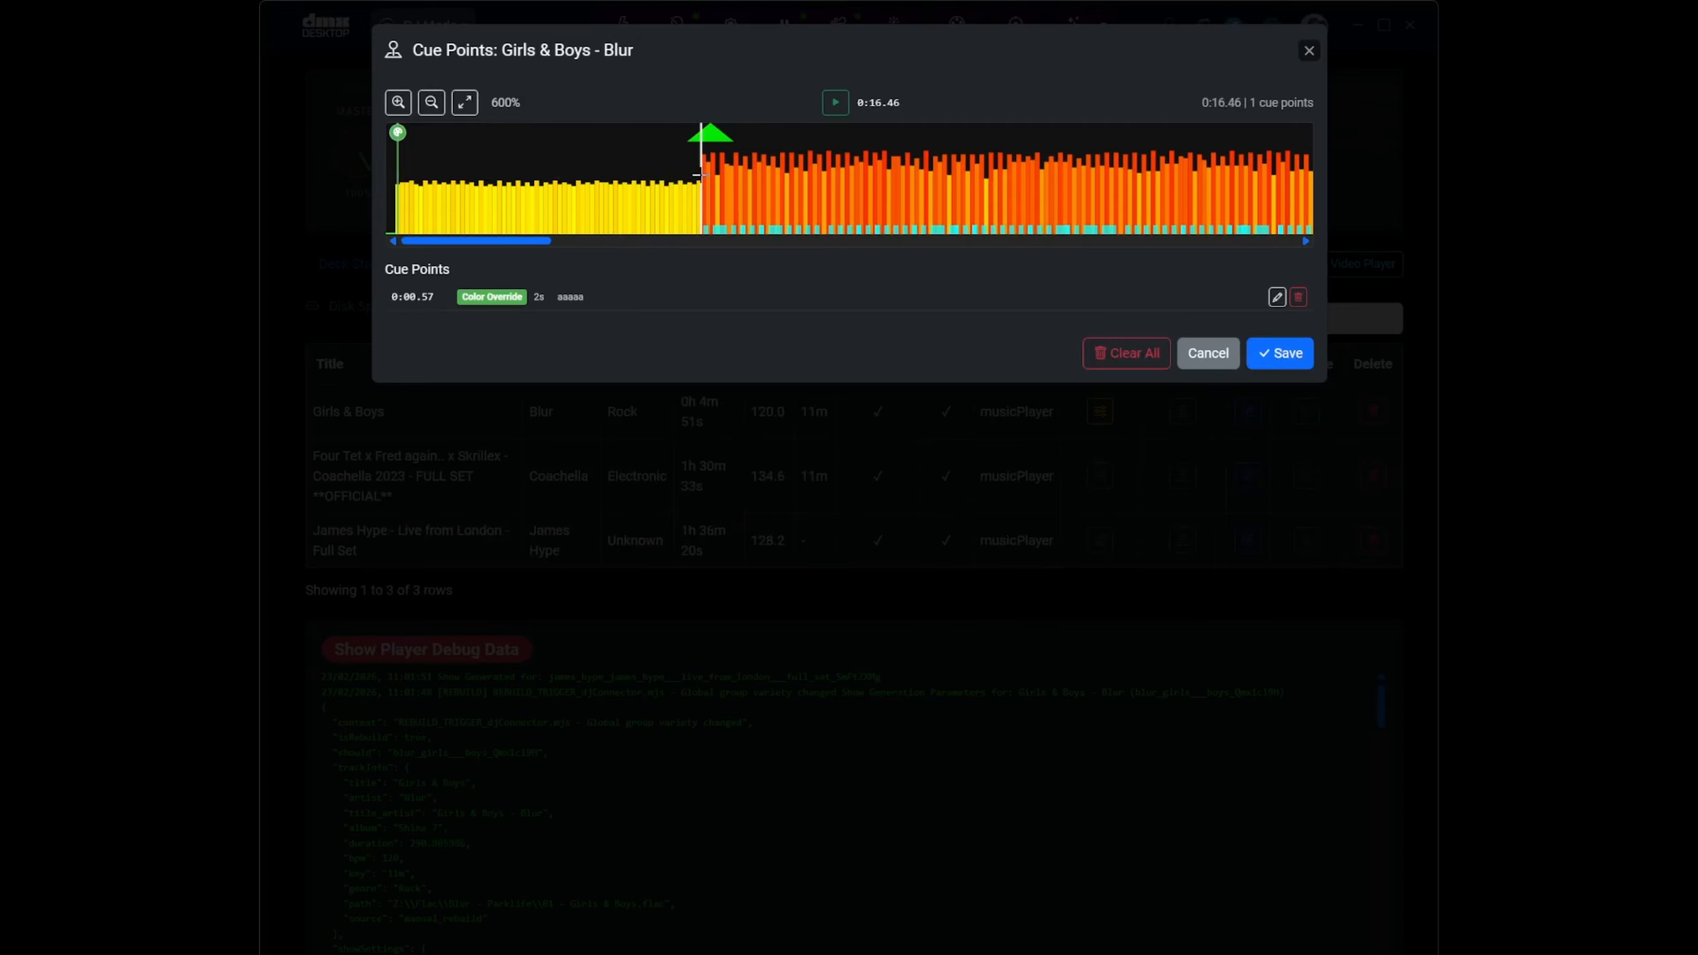
double_click(700, 176)
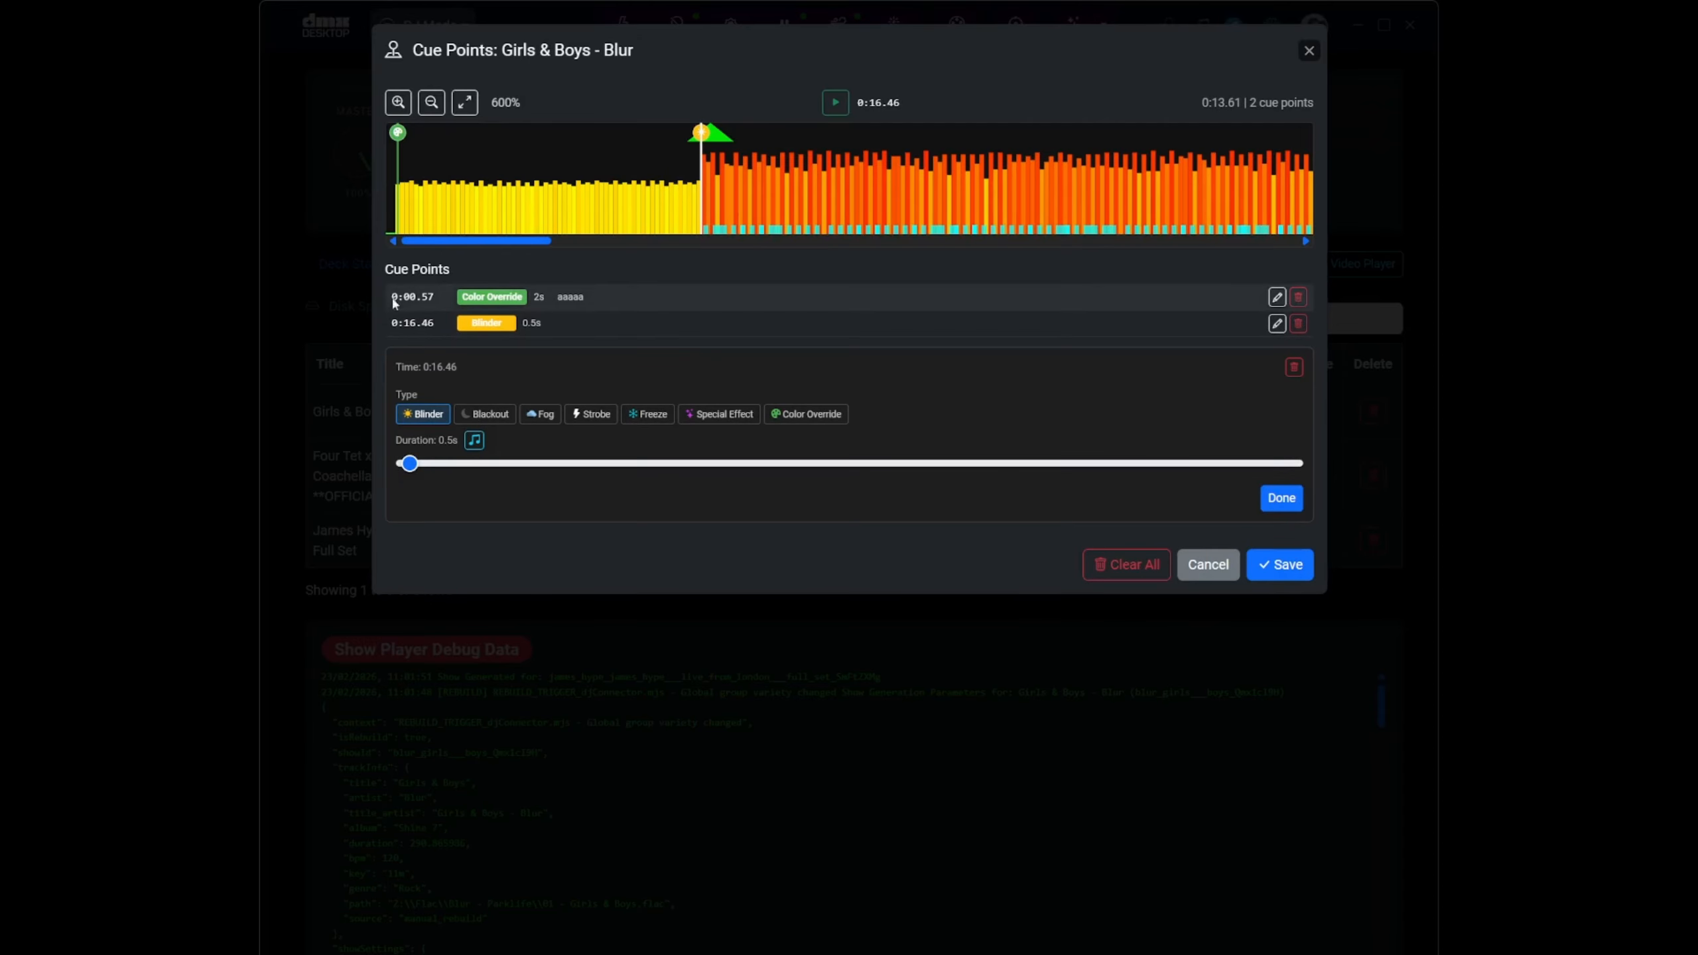
click(399, 173)
drag(444, 467, 645, 476)
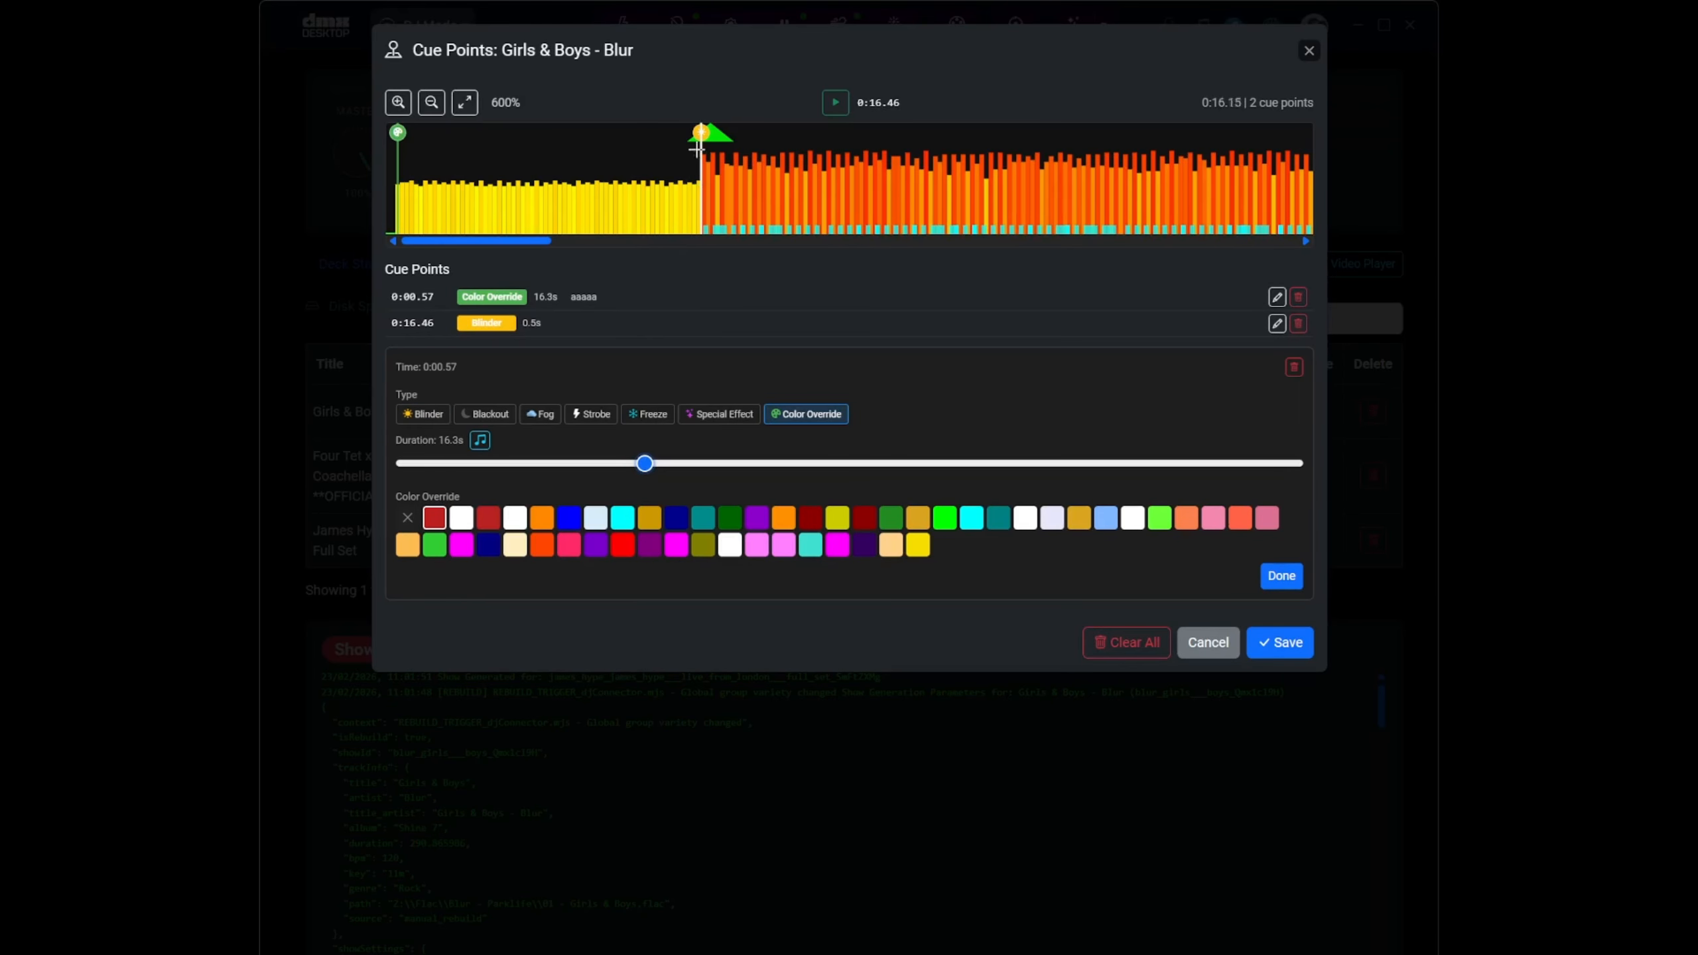
click(1280, 570)
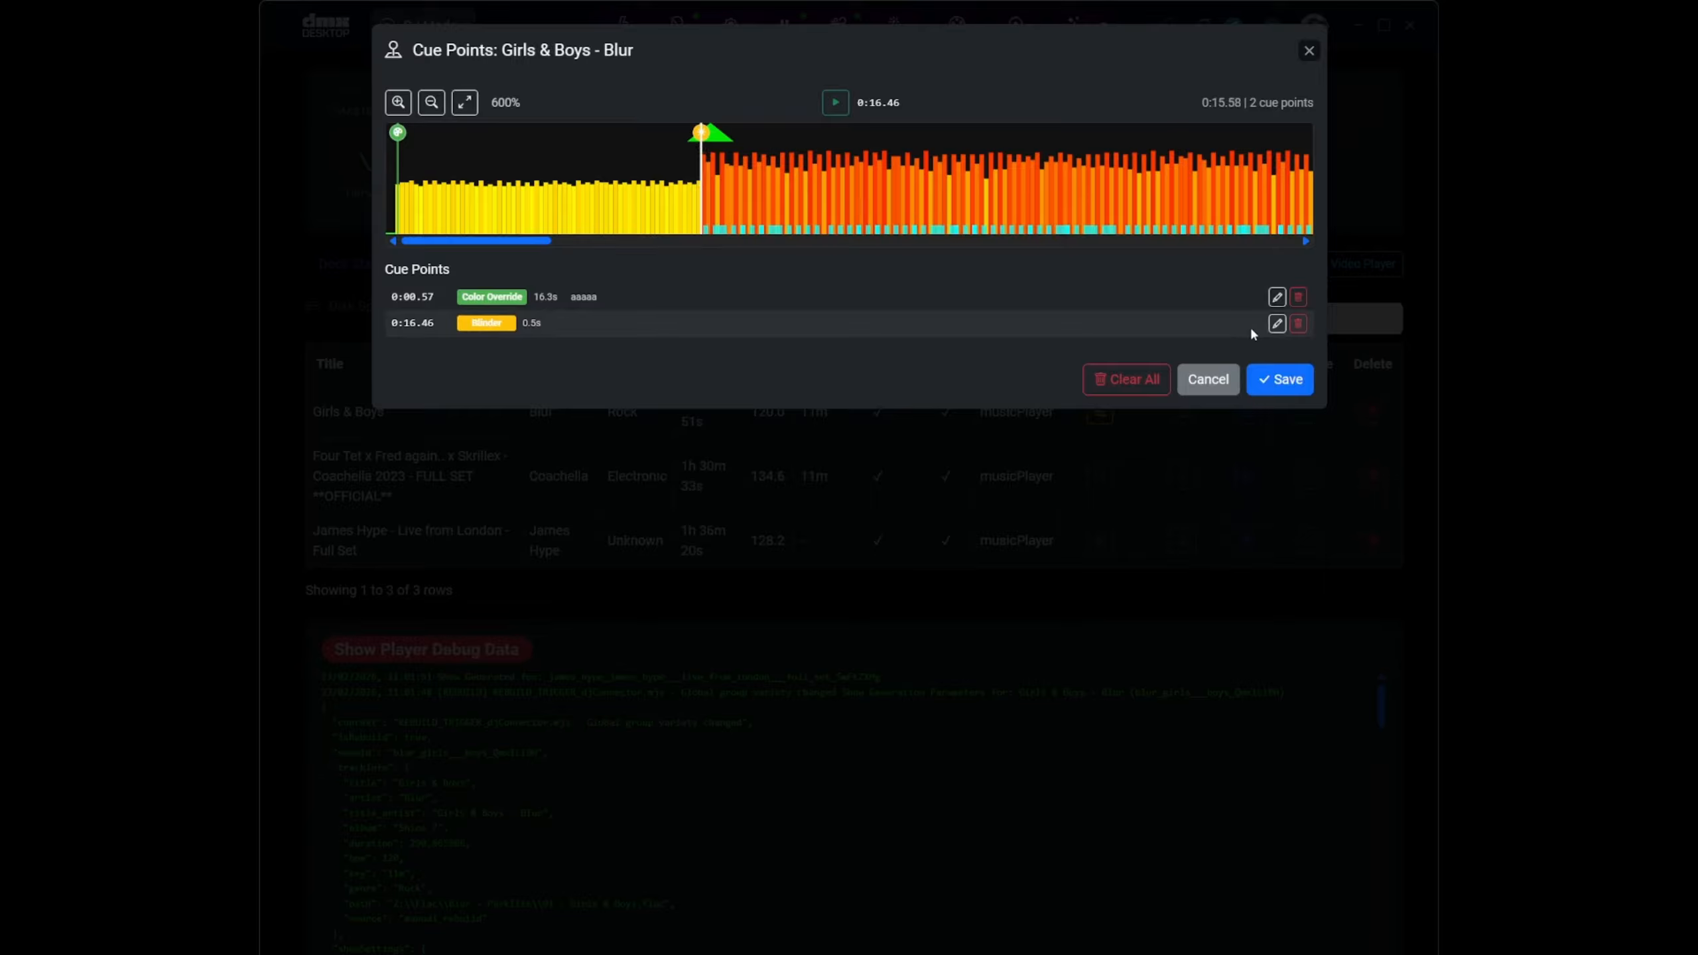
Step: Change the type of the cue point at 0:16.46 to Strobe
click(1277, 326)
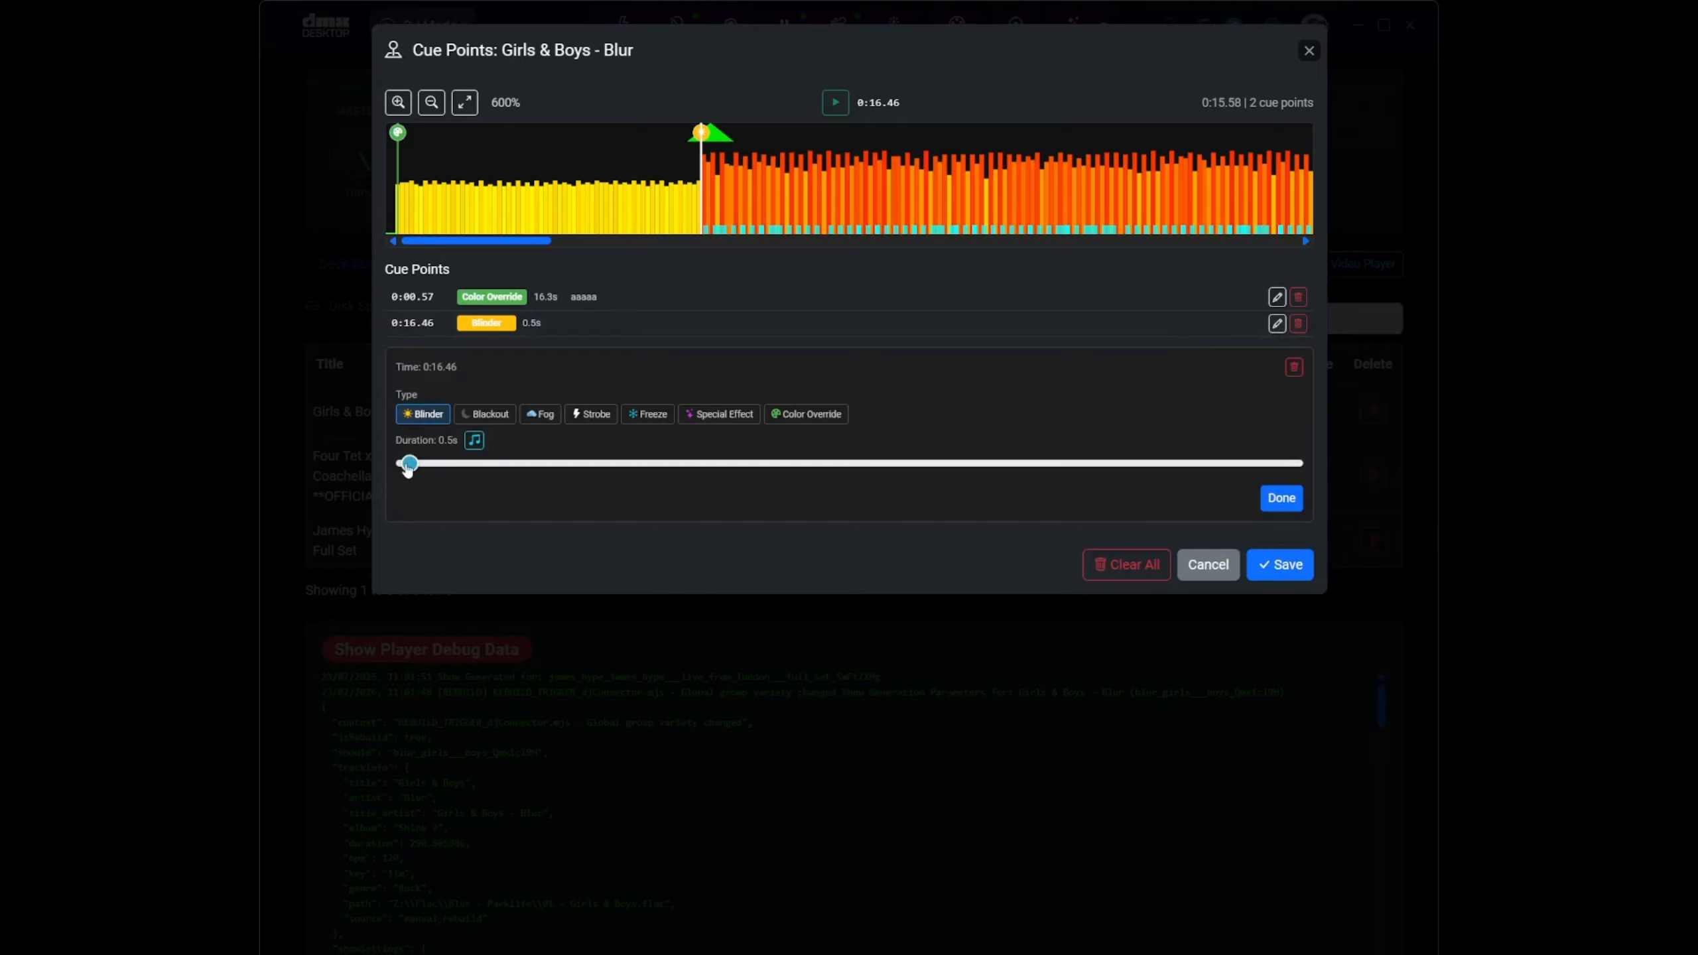
click(589, 417)
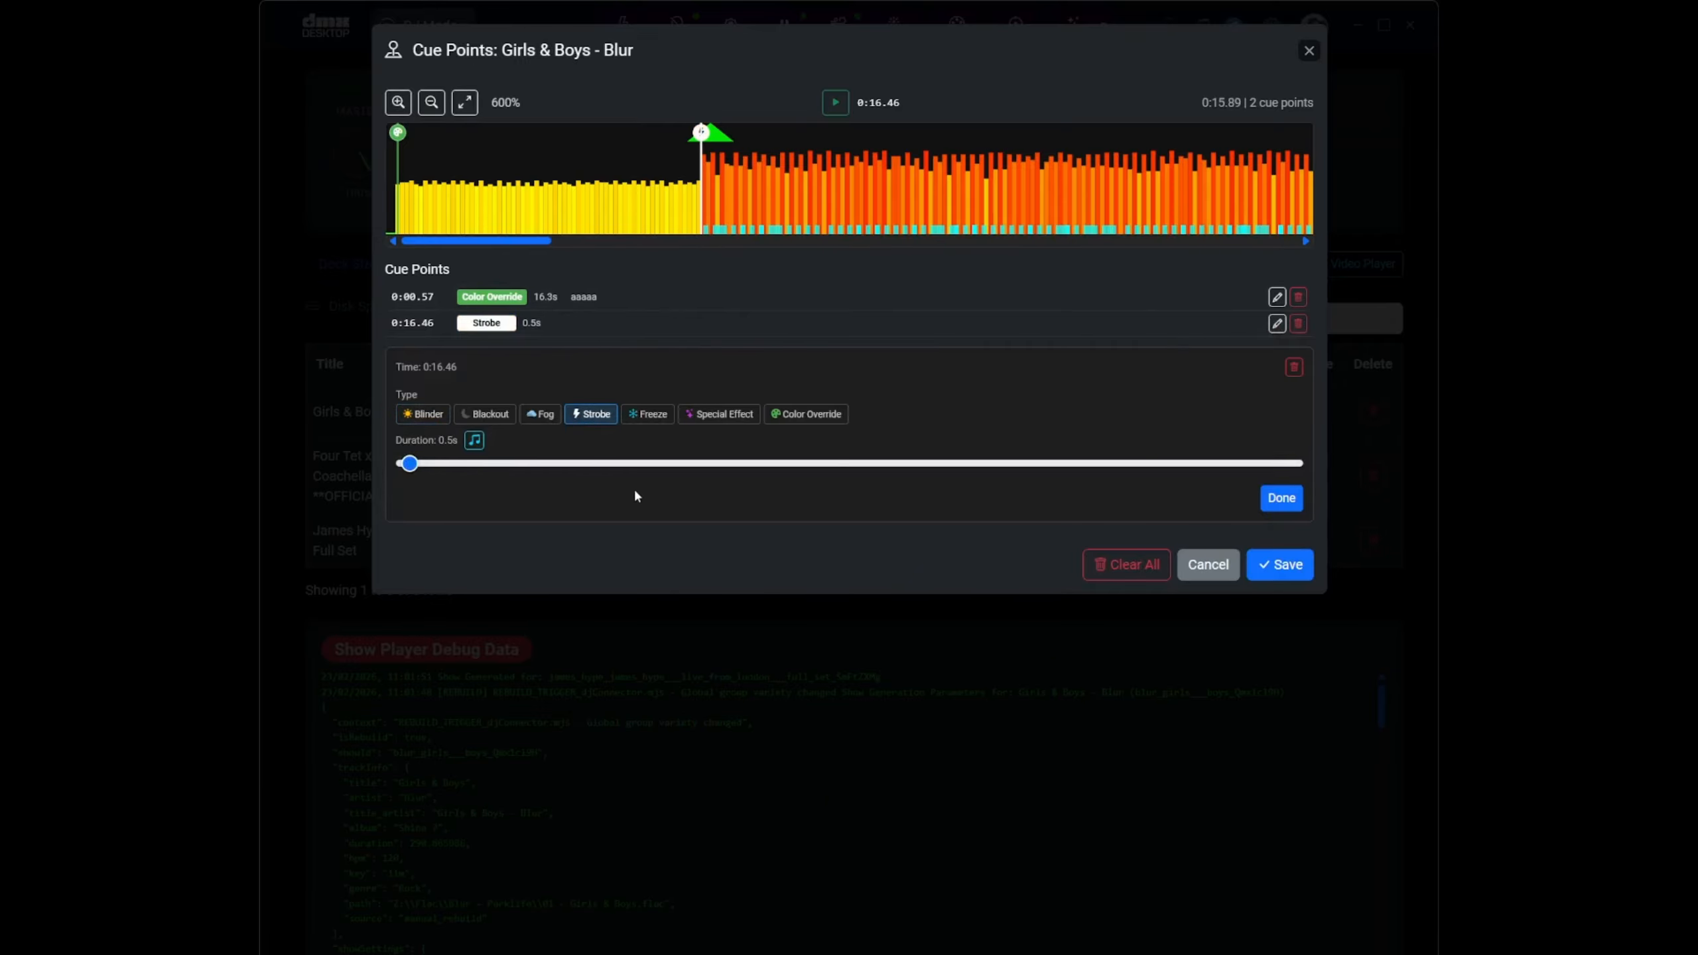
scroll(793, 201, down, 1)
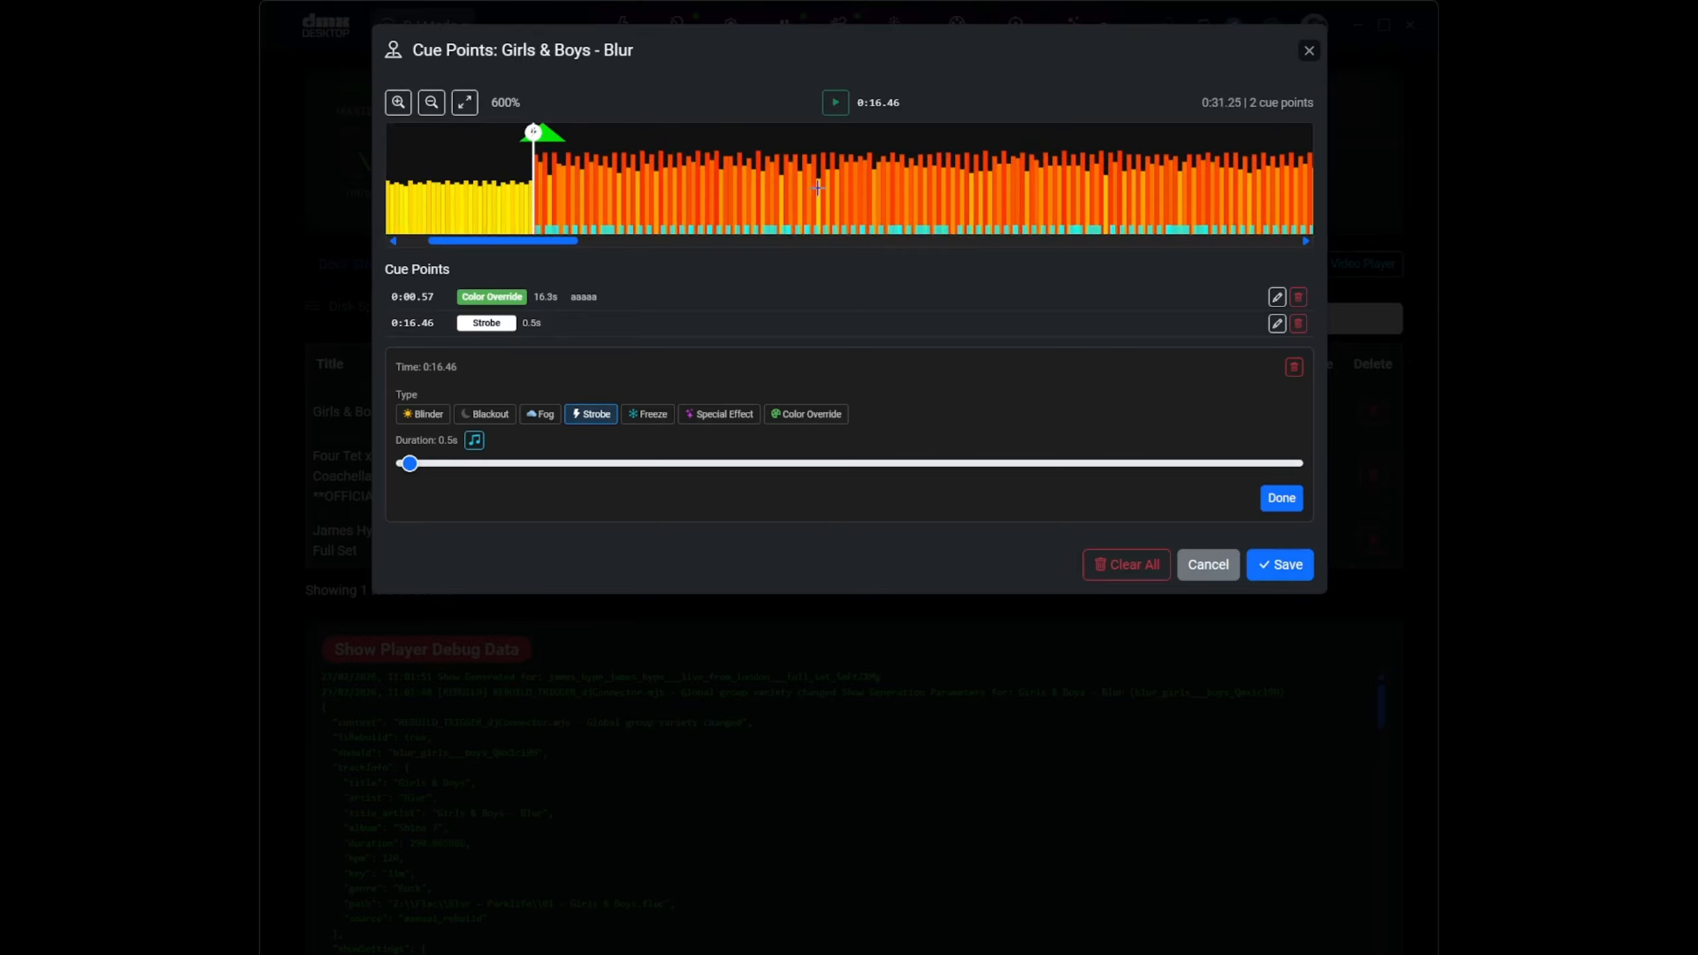
double_click(828, 189)
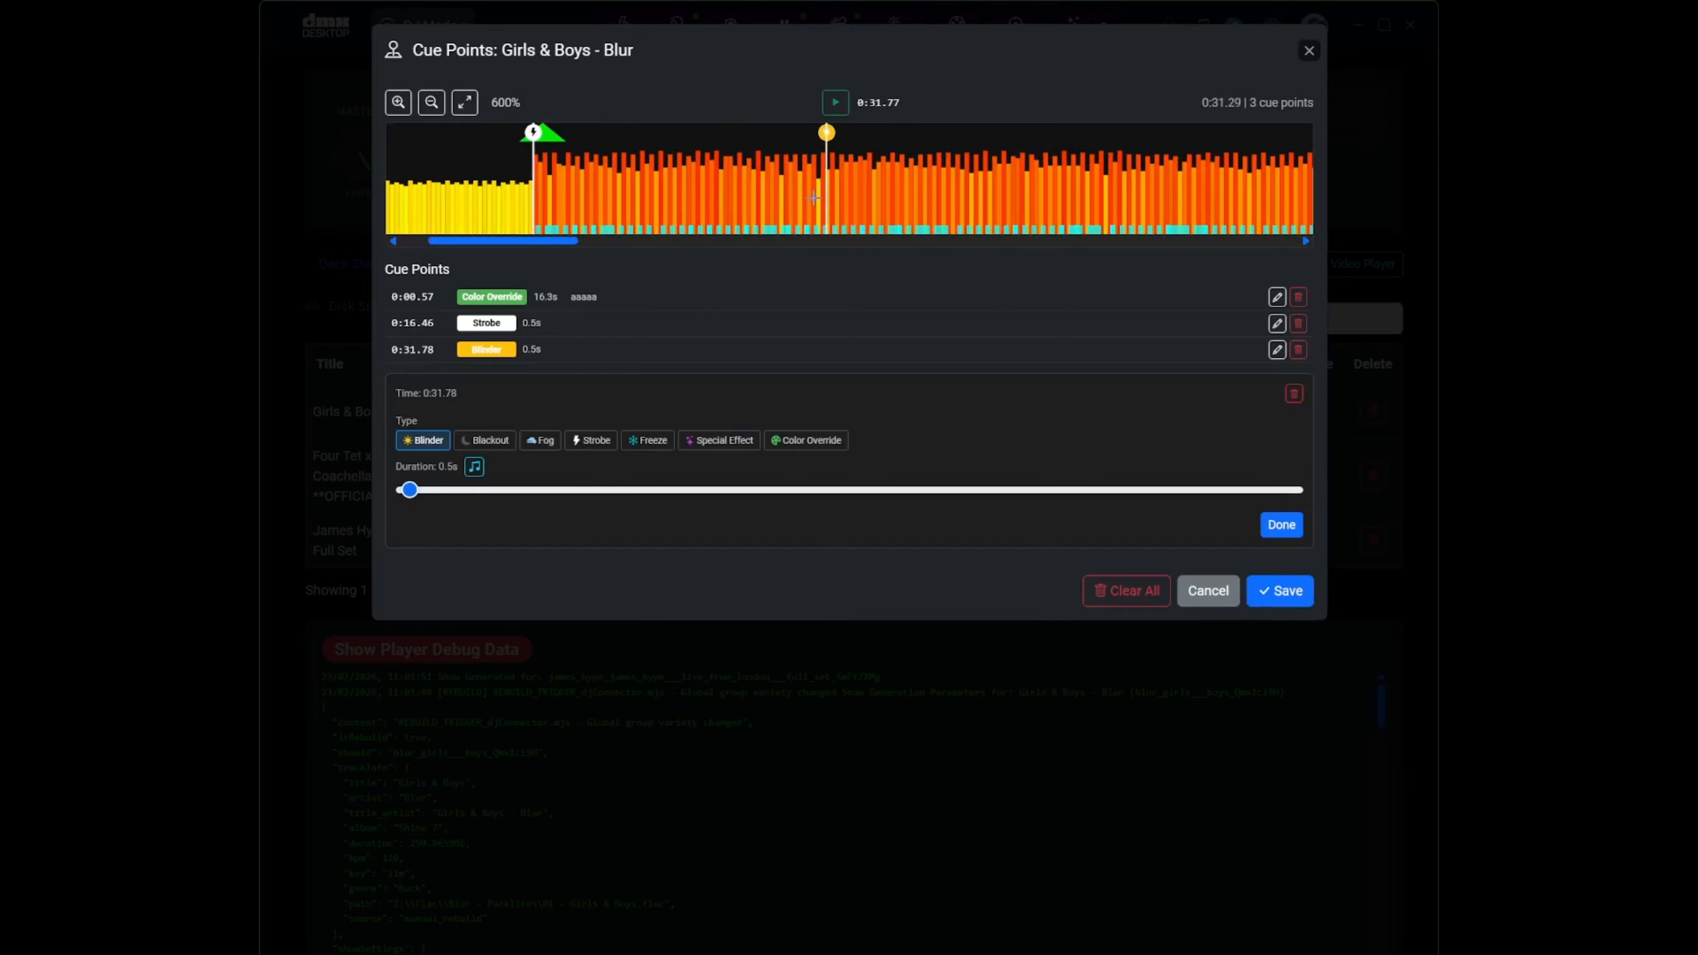
click(1293, 393)
click(914, 183)
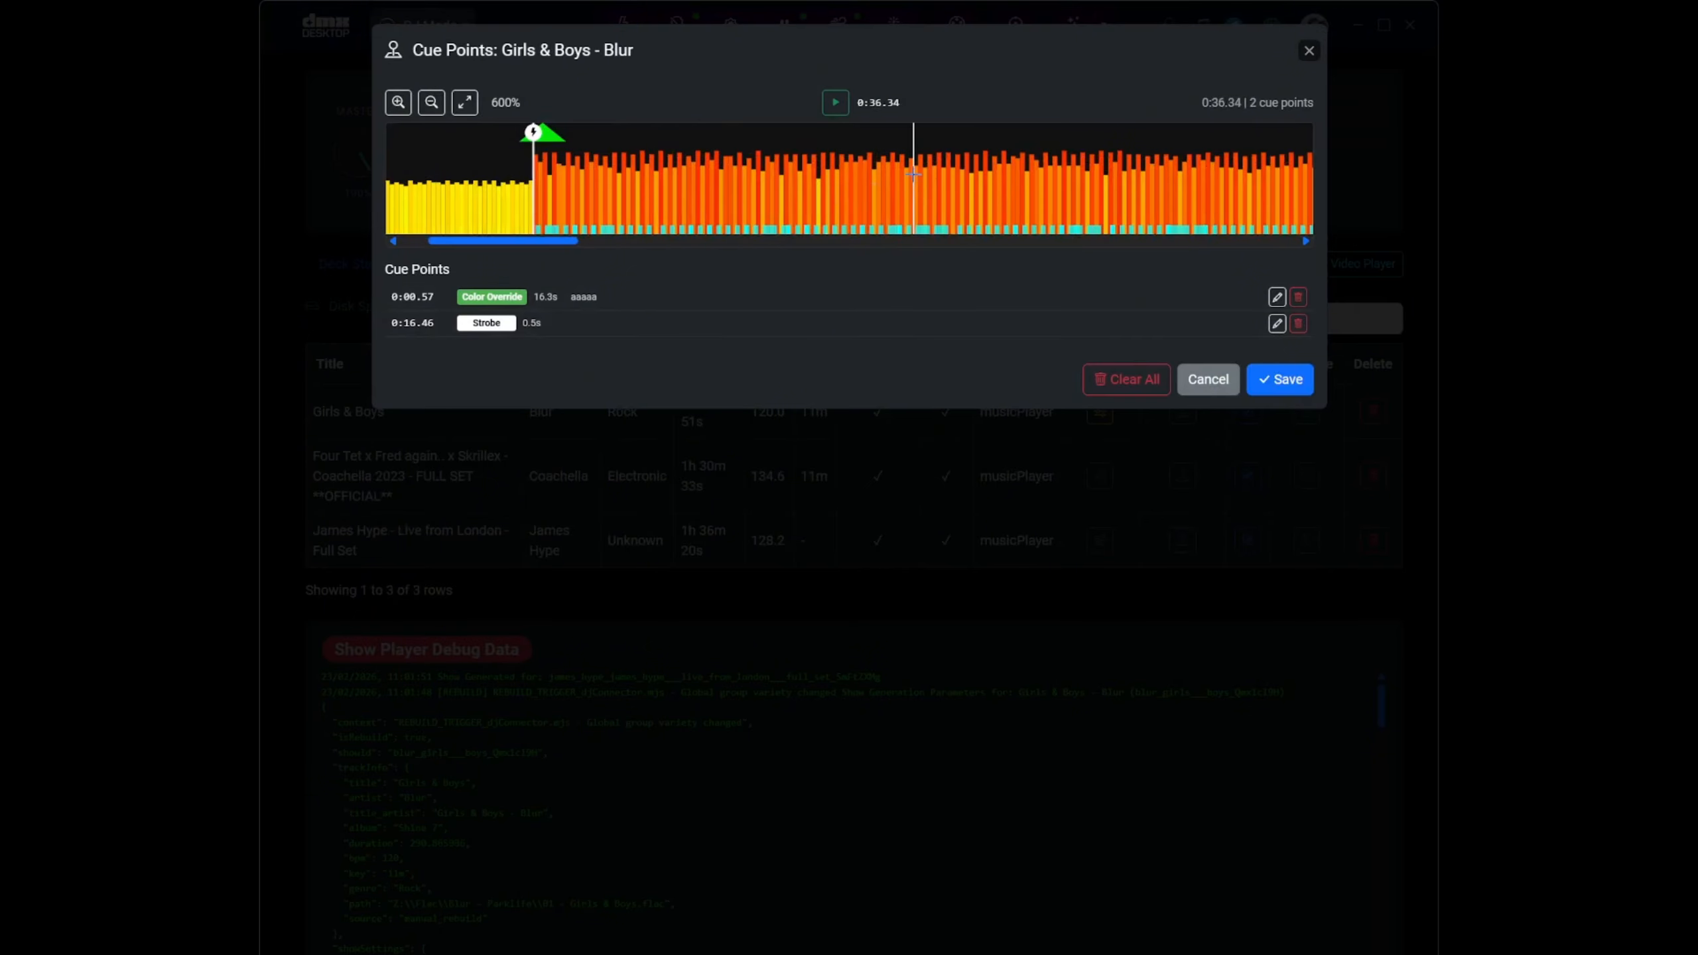
click(1109, 187)
click(1176, 157)
Step: Add a Fog cue point at 2:33.44, ahead of the red drop marker, with a duration of 1.3 s
scroll(867, 195, up, 3)
scroll(865, 198, down, 3)
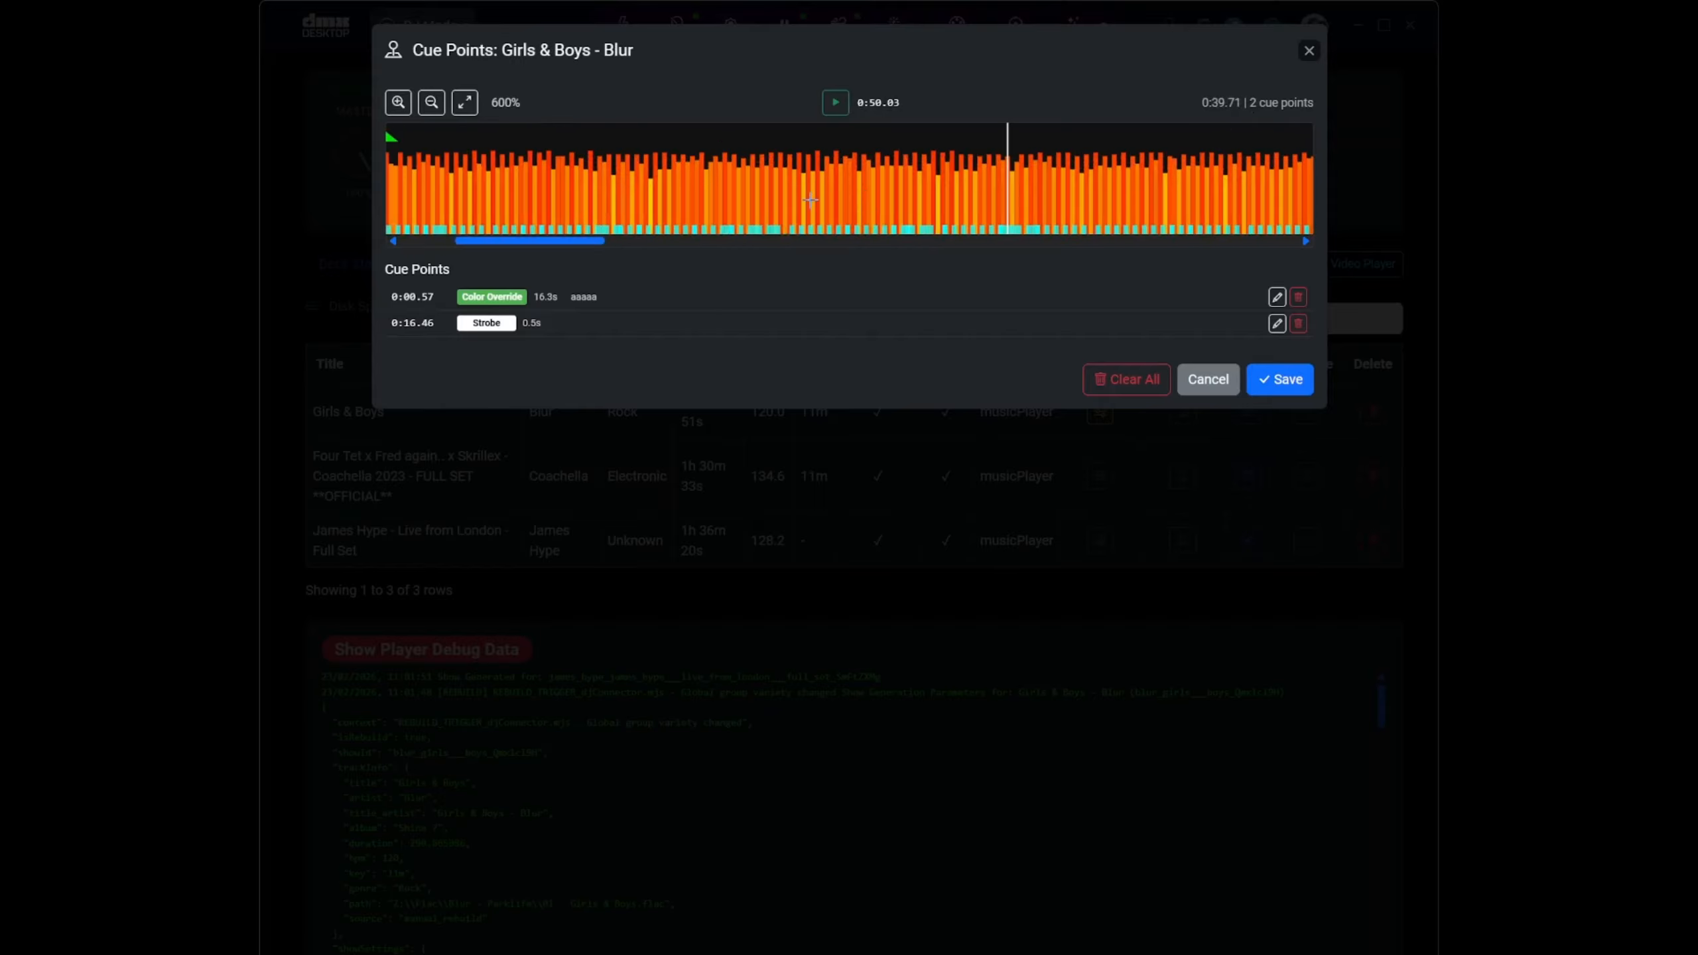
scroll(873, 203, down, 5)
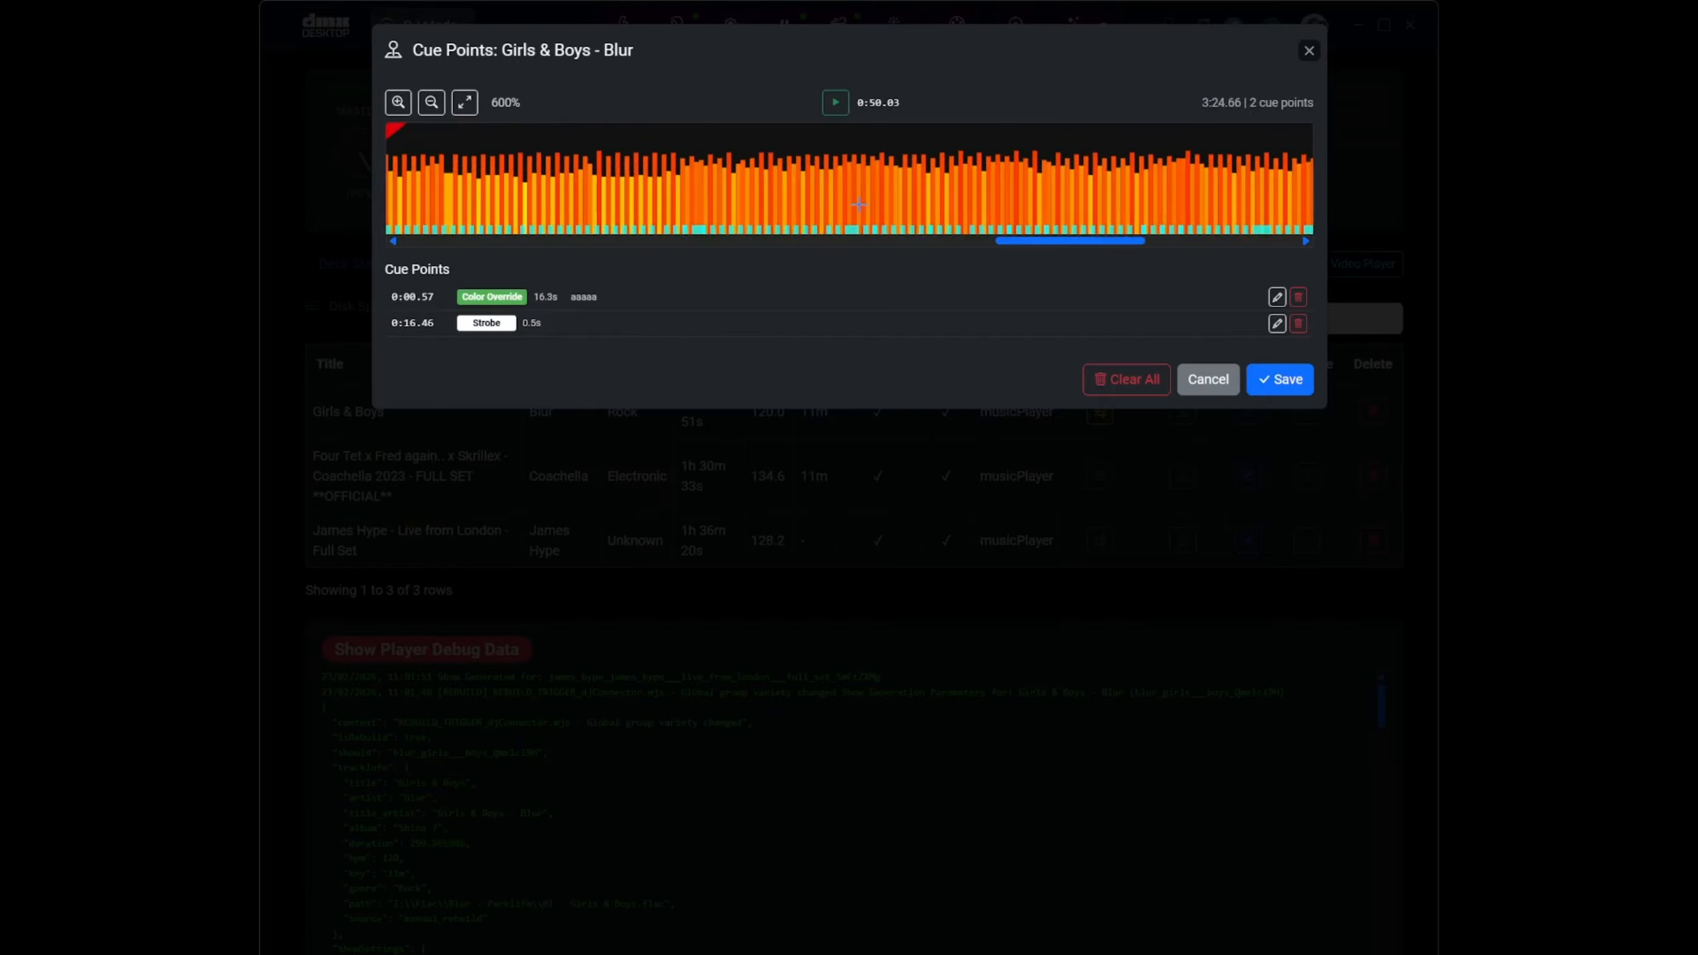
scroll(851, 210, up, 2)
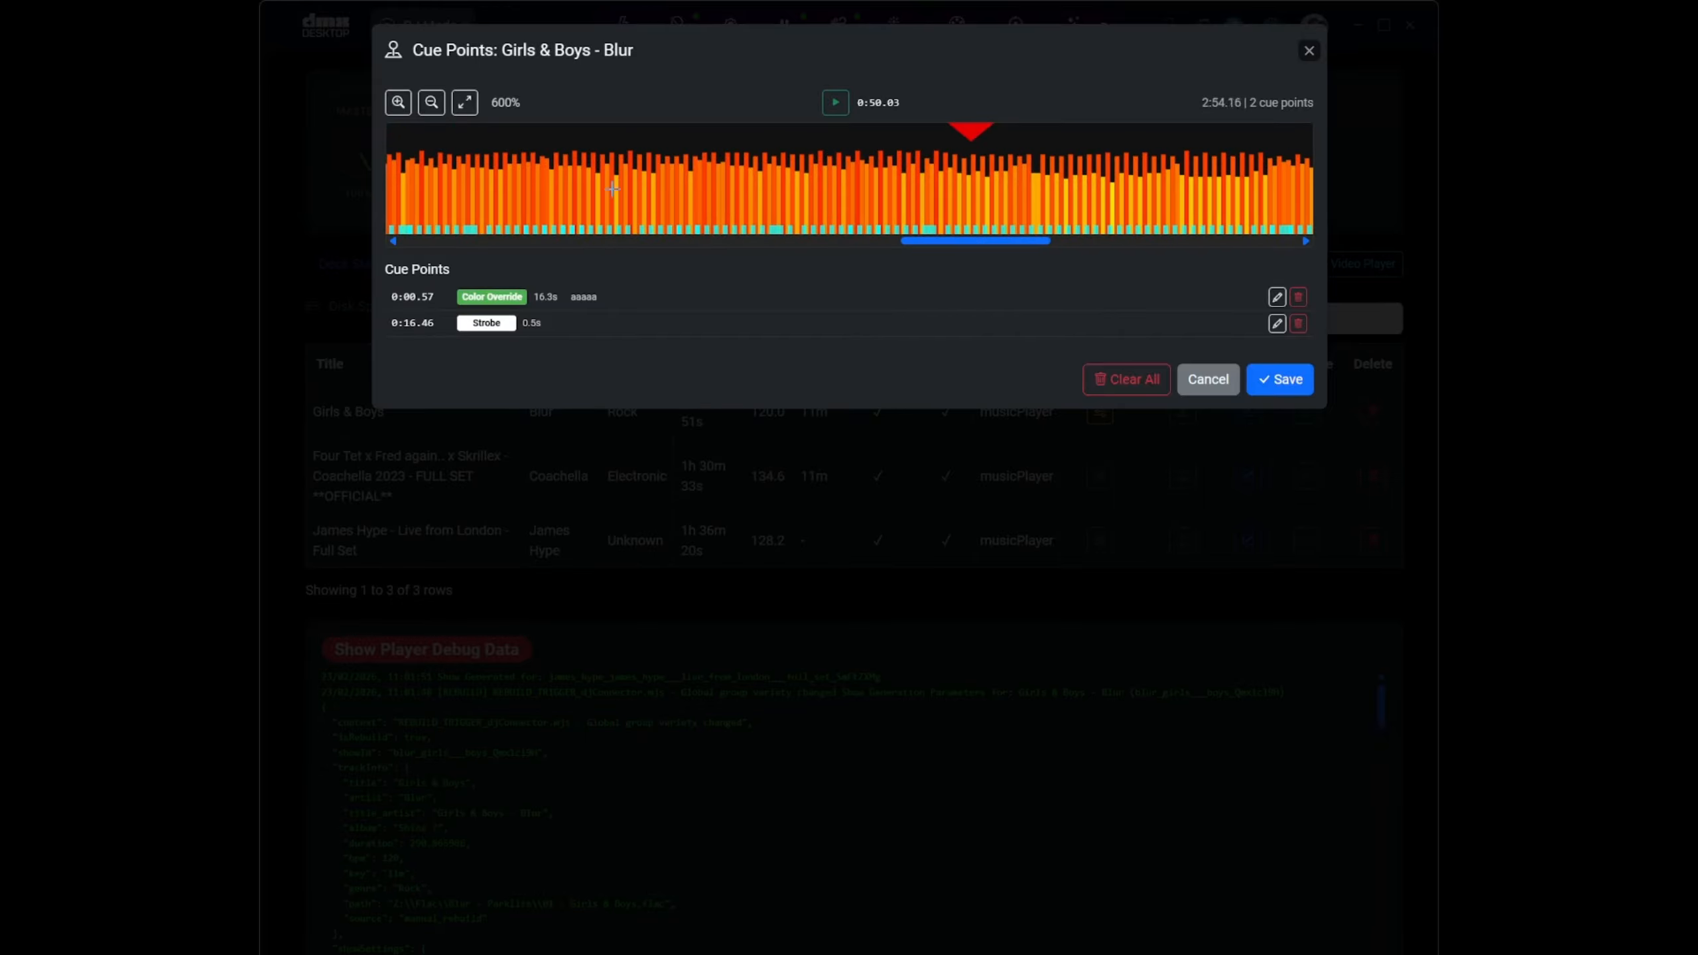
scroll(860, 195, up, 2)
click(635, 178)
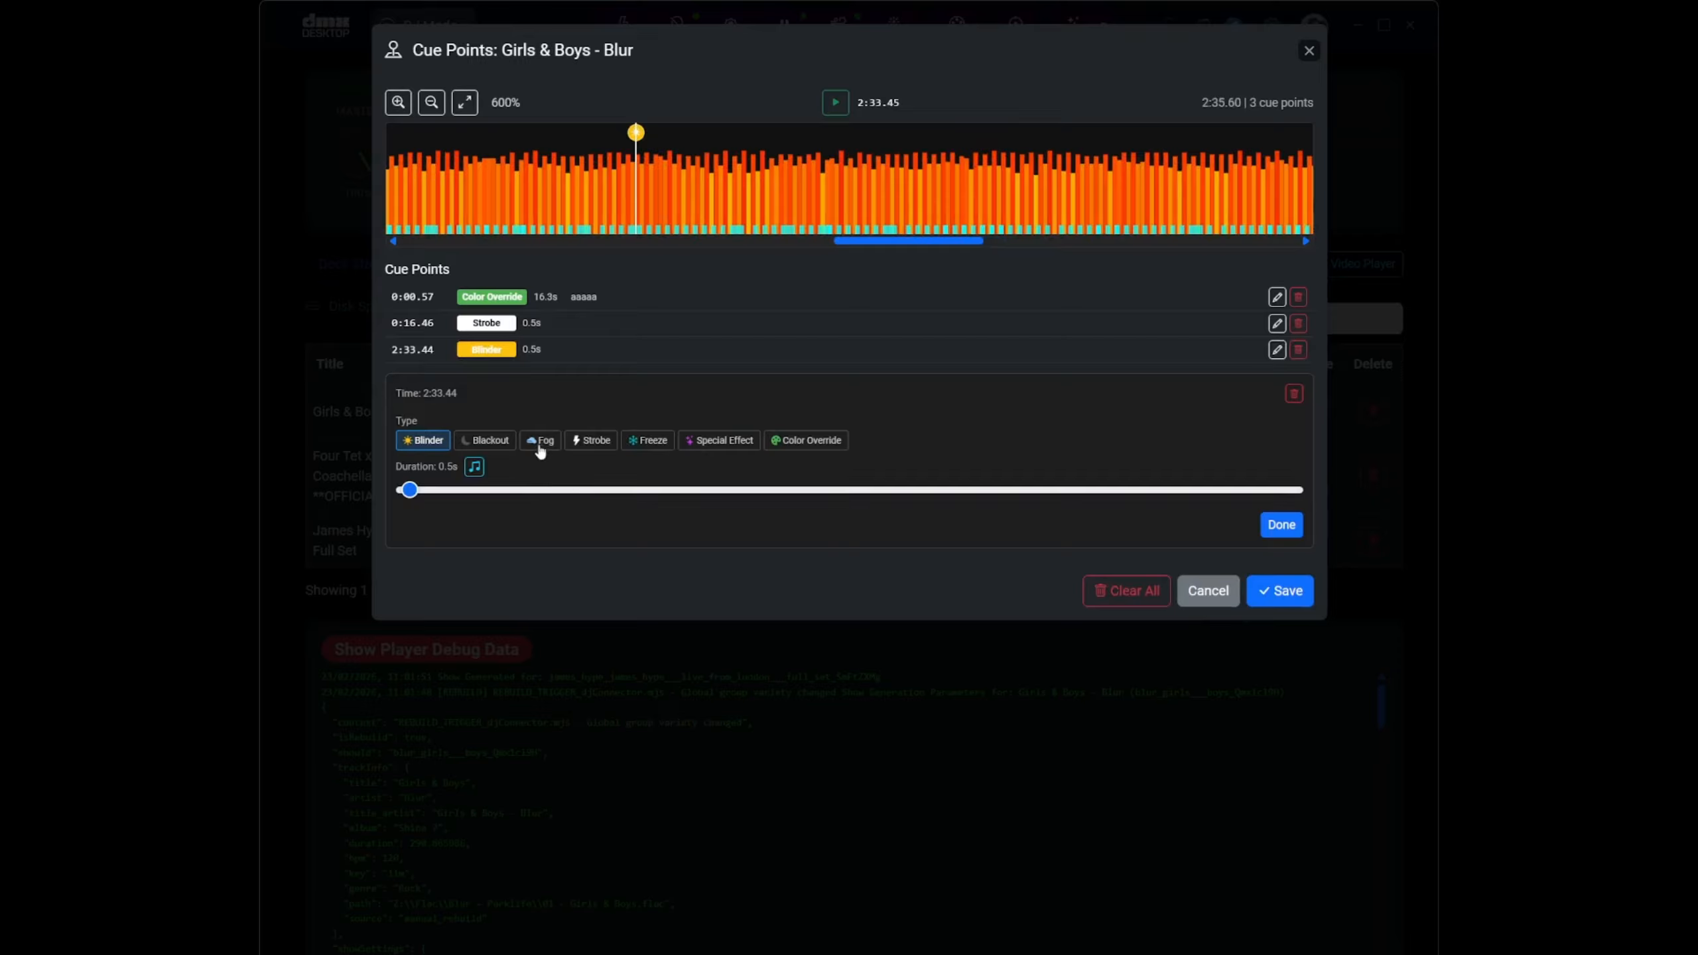
click(540, 443)
click(421, 492)
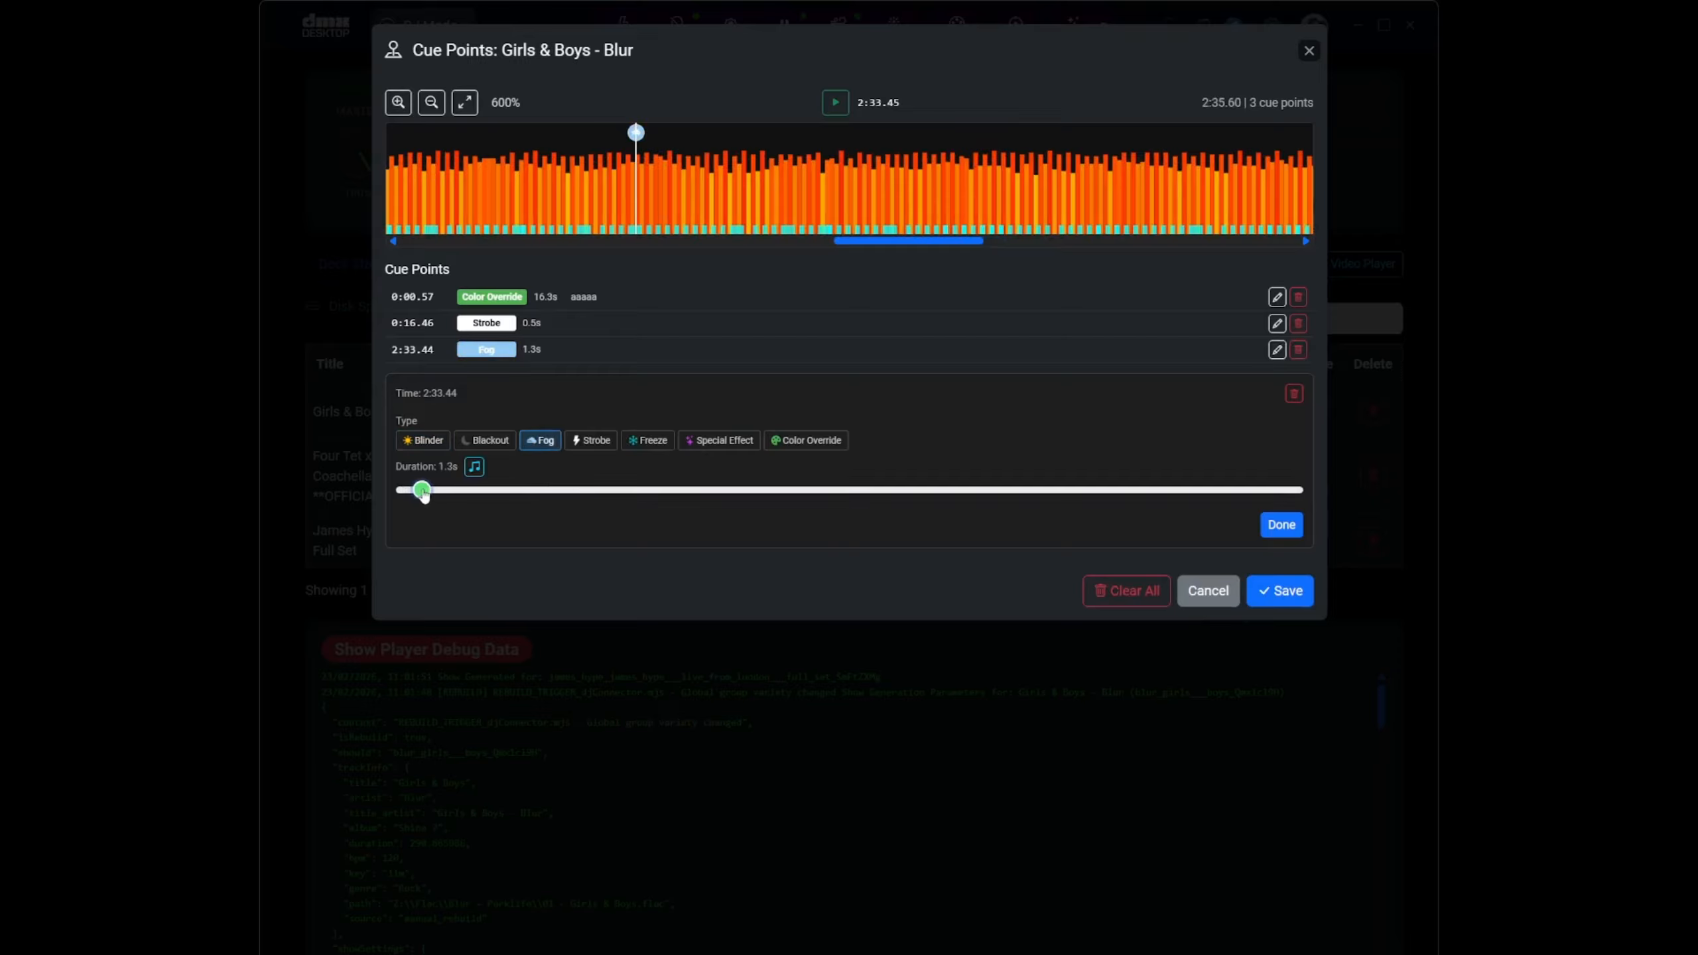
Step: Set the Fog cue point's duration to 1.5 s and save the cue points of Girls & Boys
click(1282, 529)
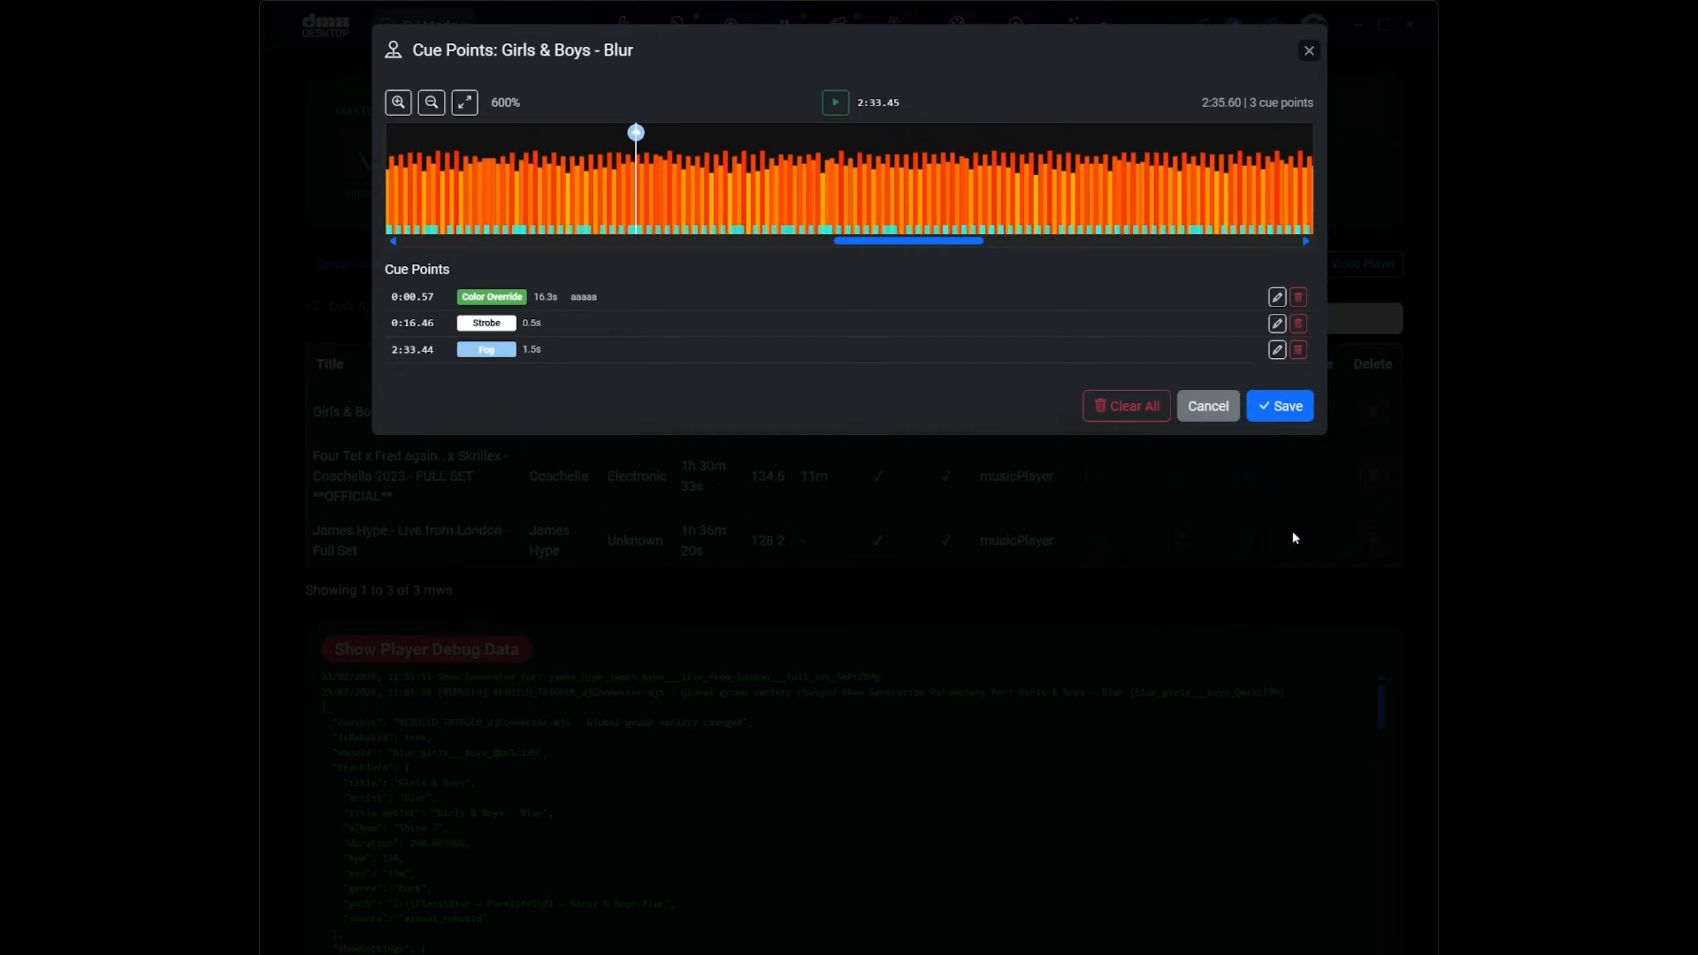
click(1279, 410)
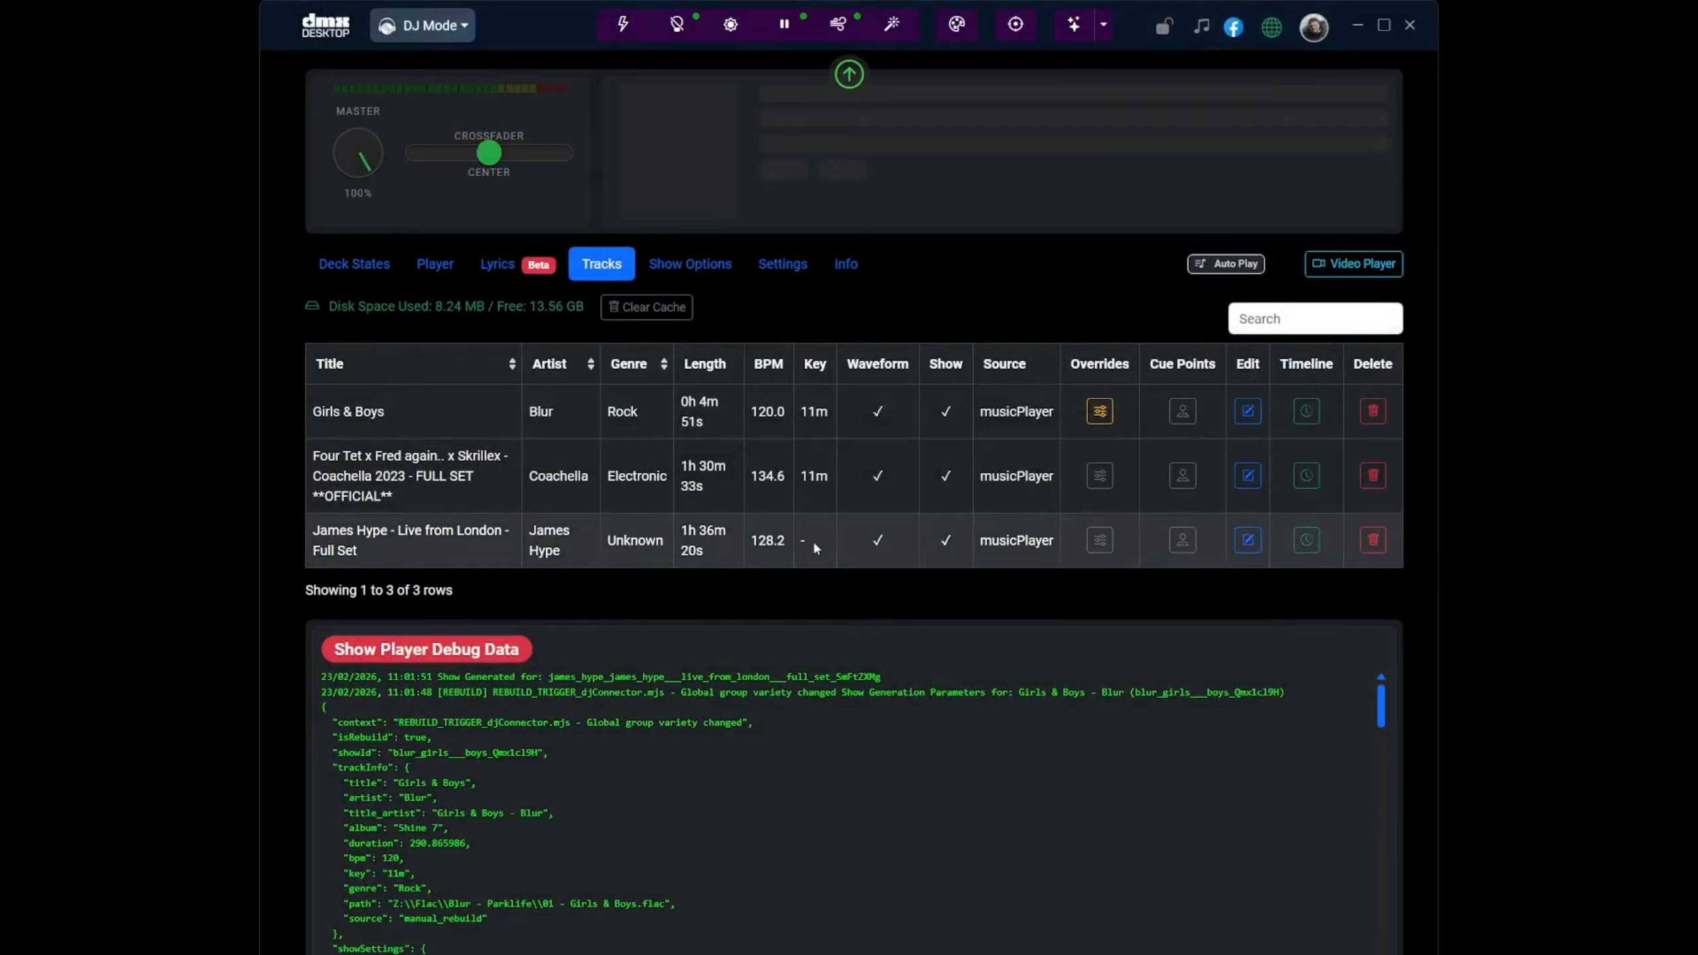
Step: View the cue points of Girls & Boys from Deck 2 in the deck states, then close them
click(351, 271)
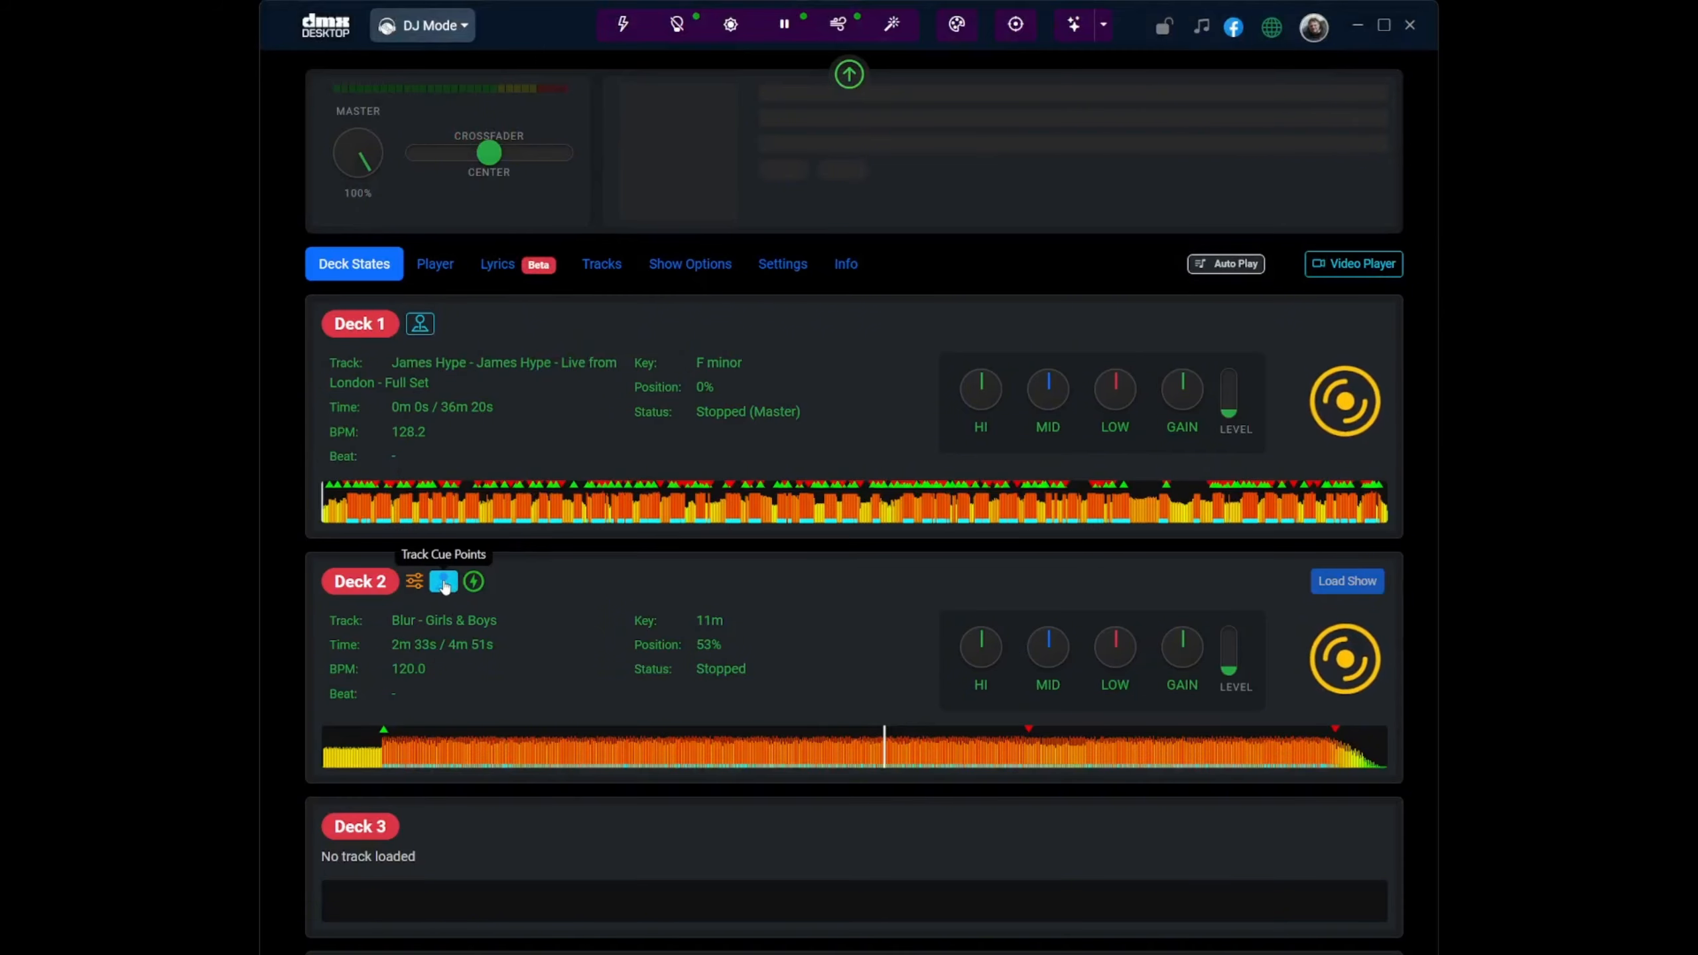
click(442, 585)
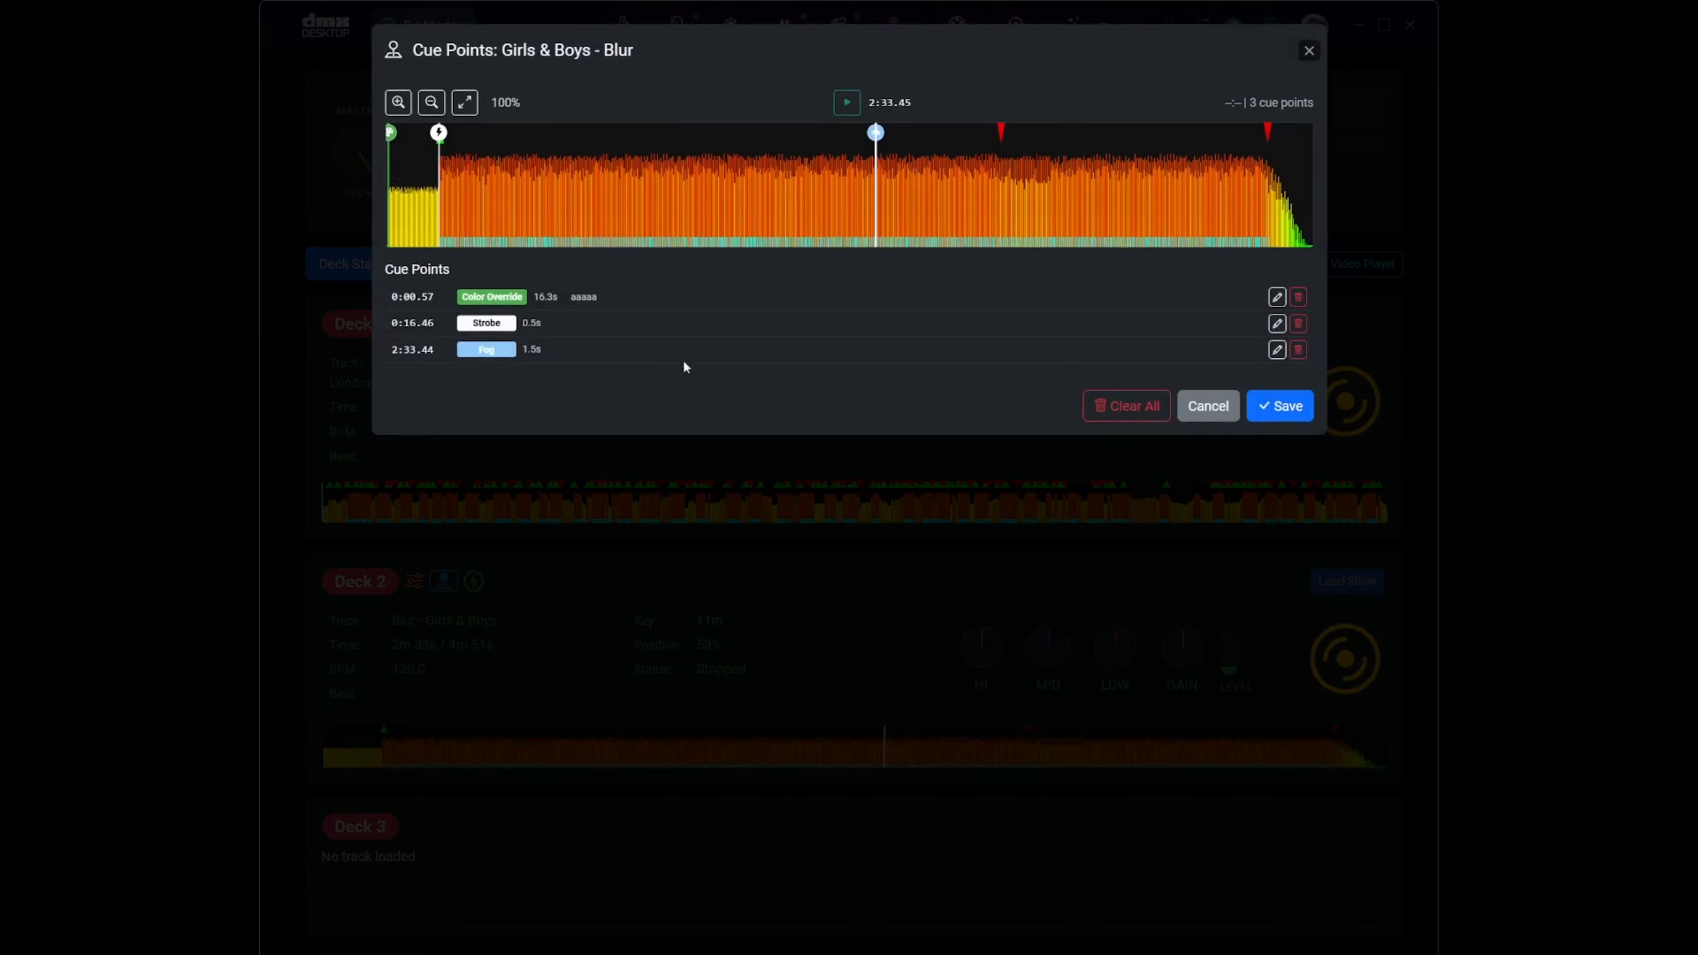
click(1309, 48)
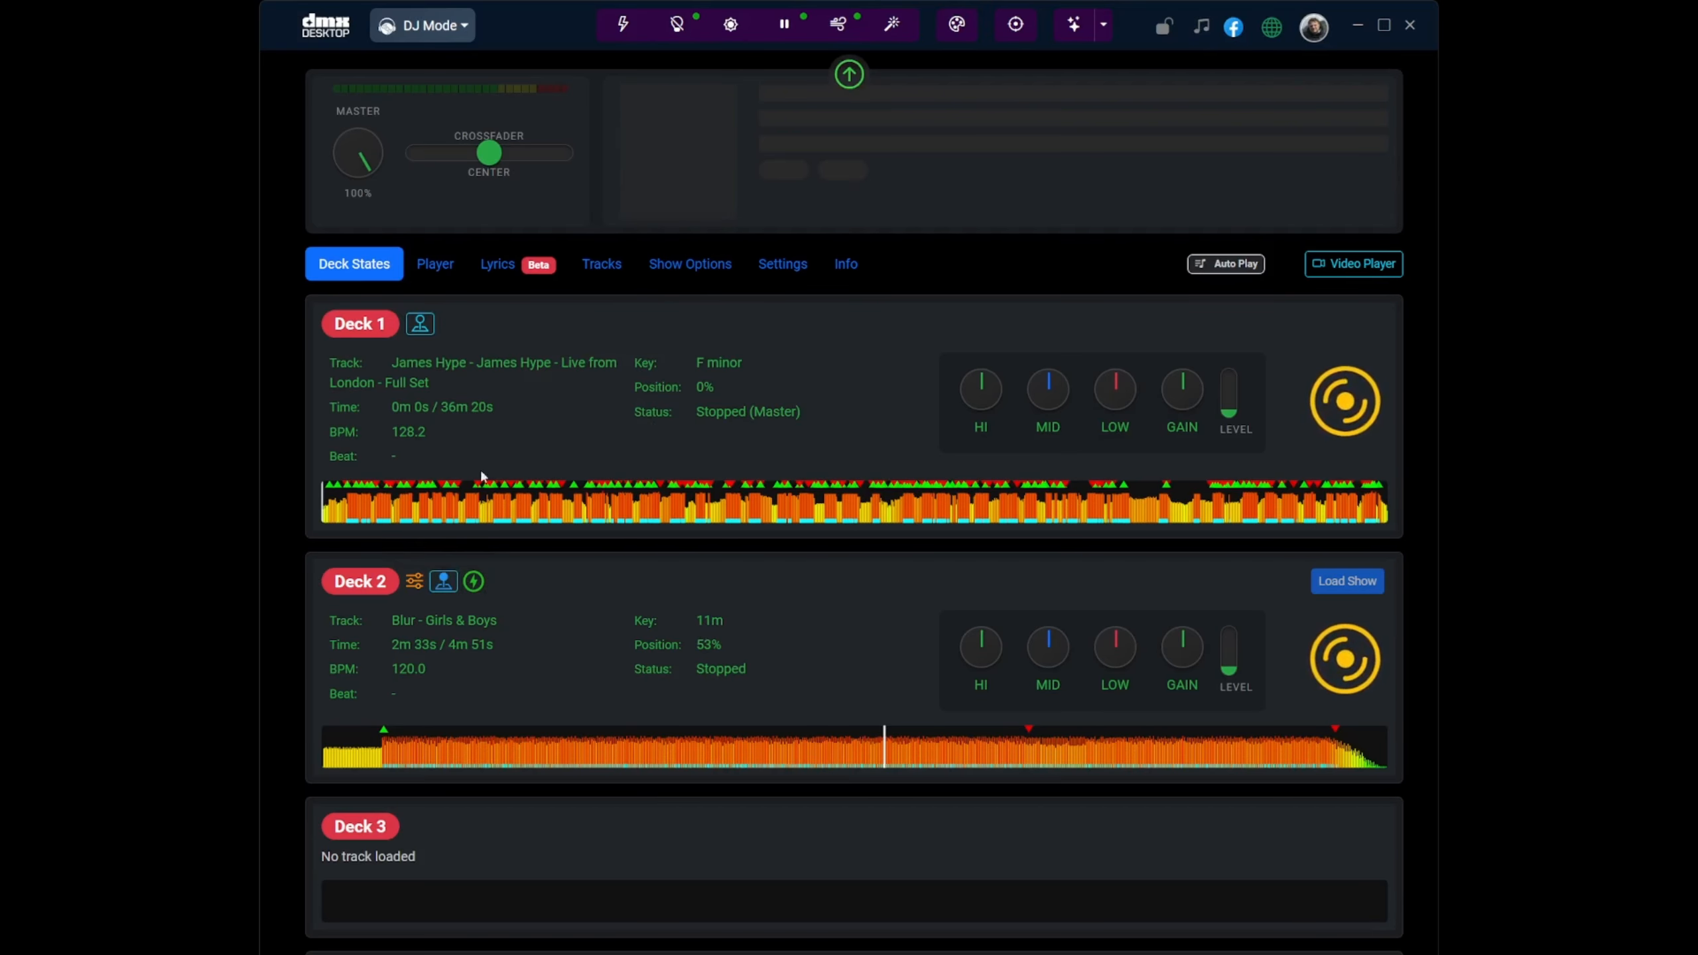
Step: Add a Color Override cue point at 1:35.09 to the Deck 2 track after trying the Special Effect type, and save
click(453, 584)
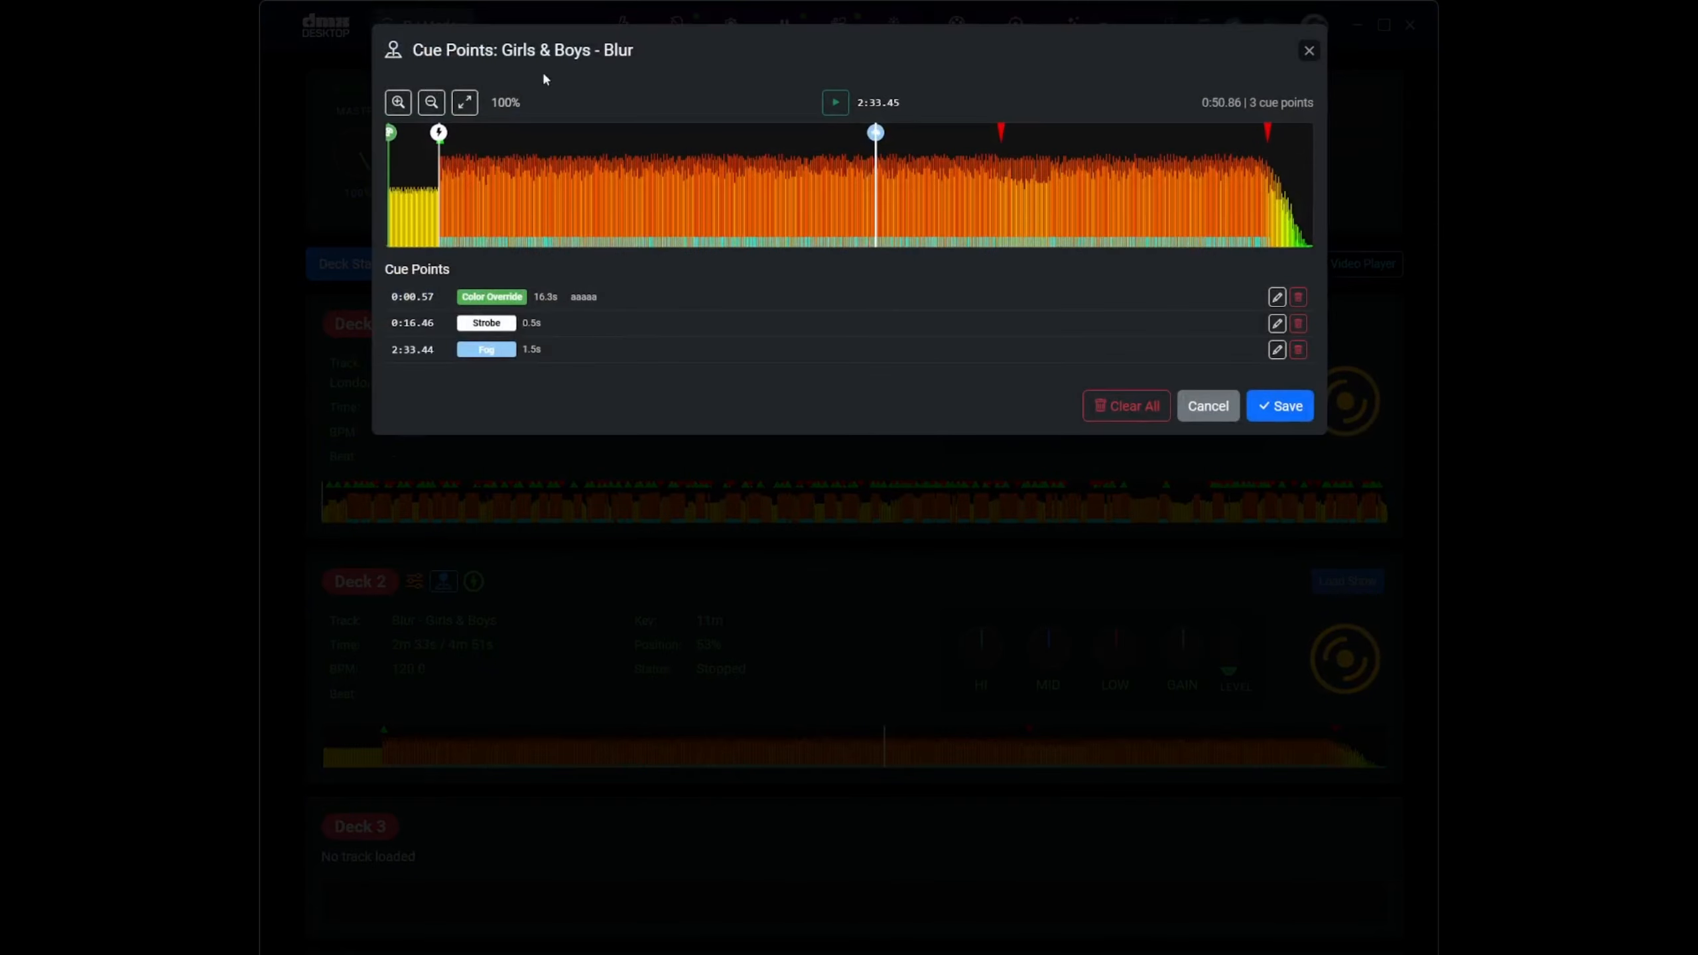
double_click(690, 193)
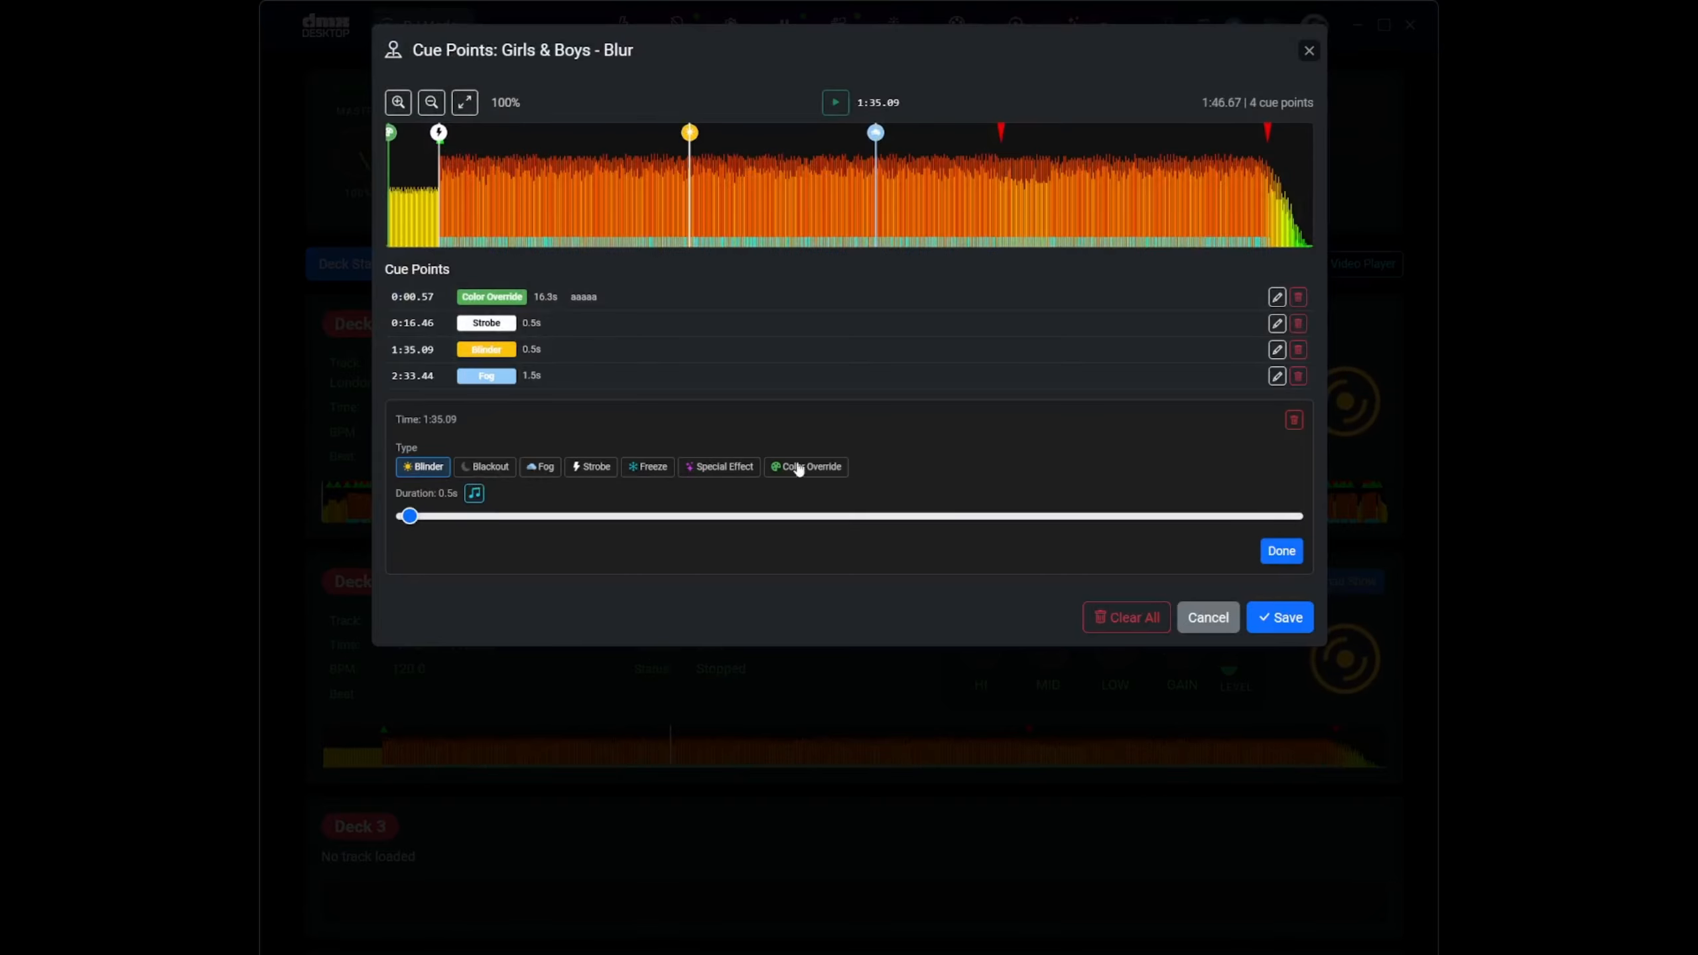
click(733, 467)
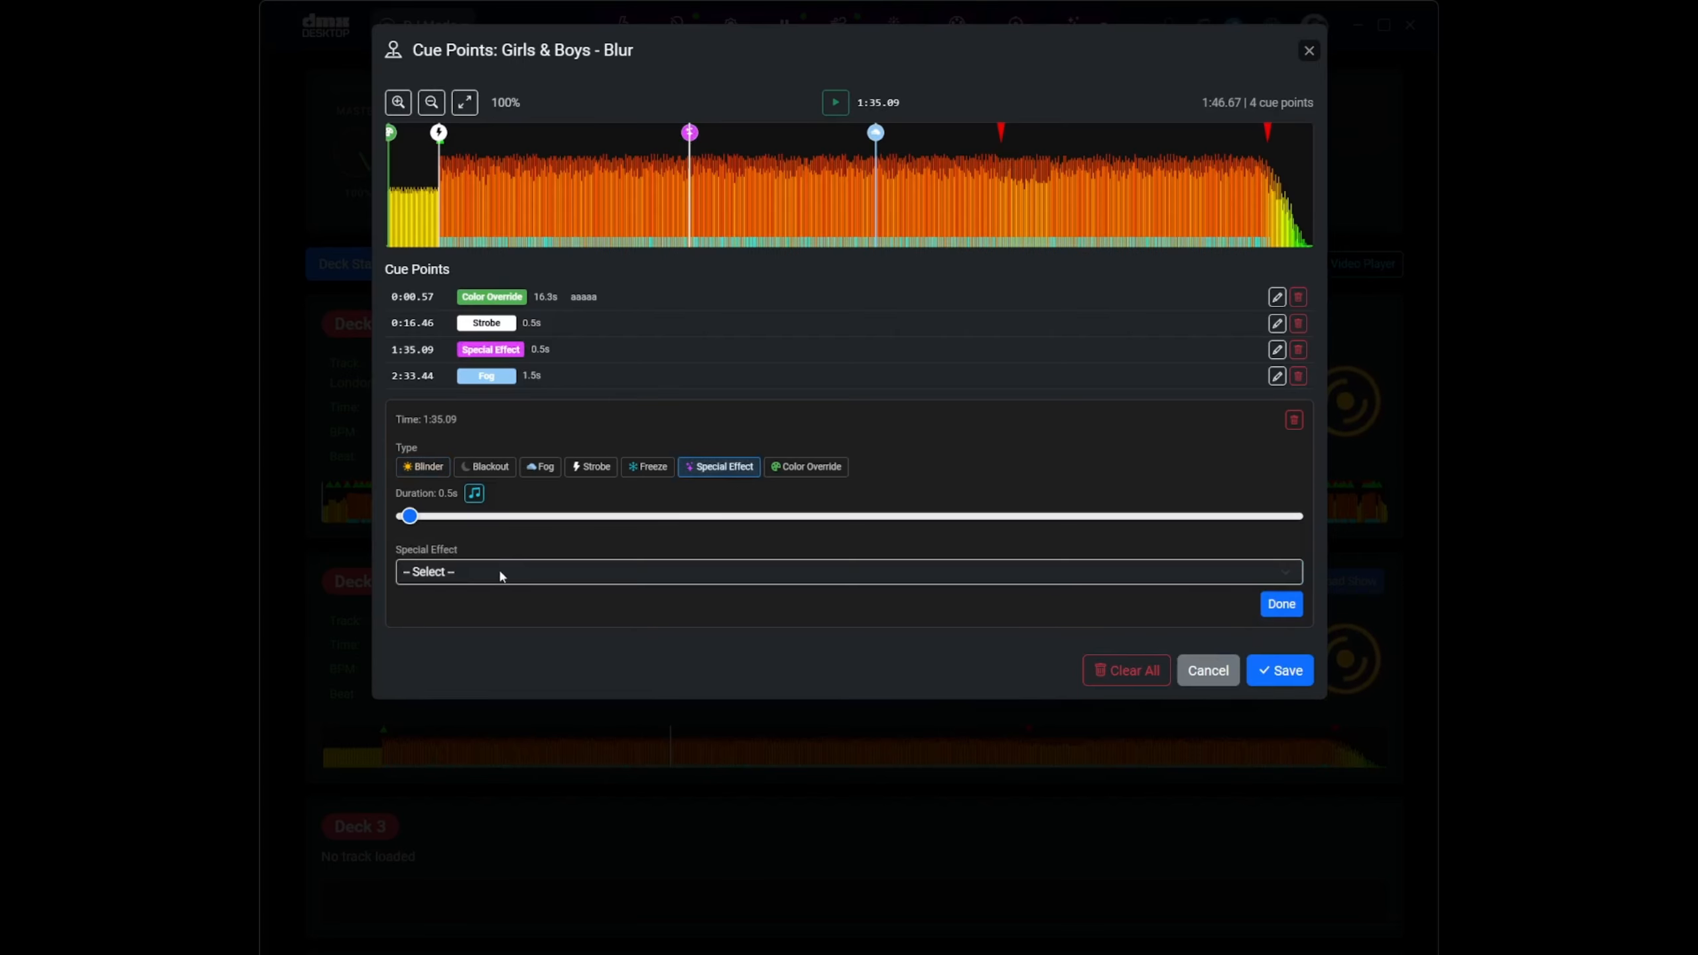
click(804, 467)
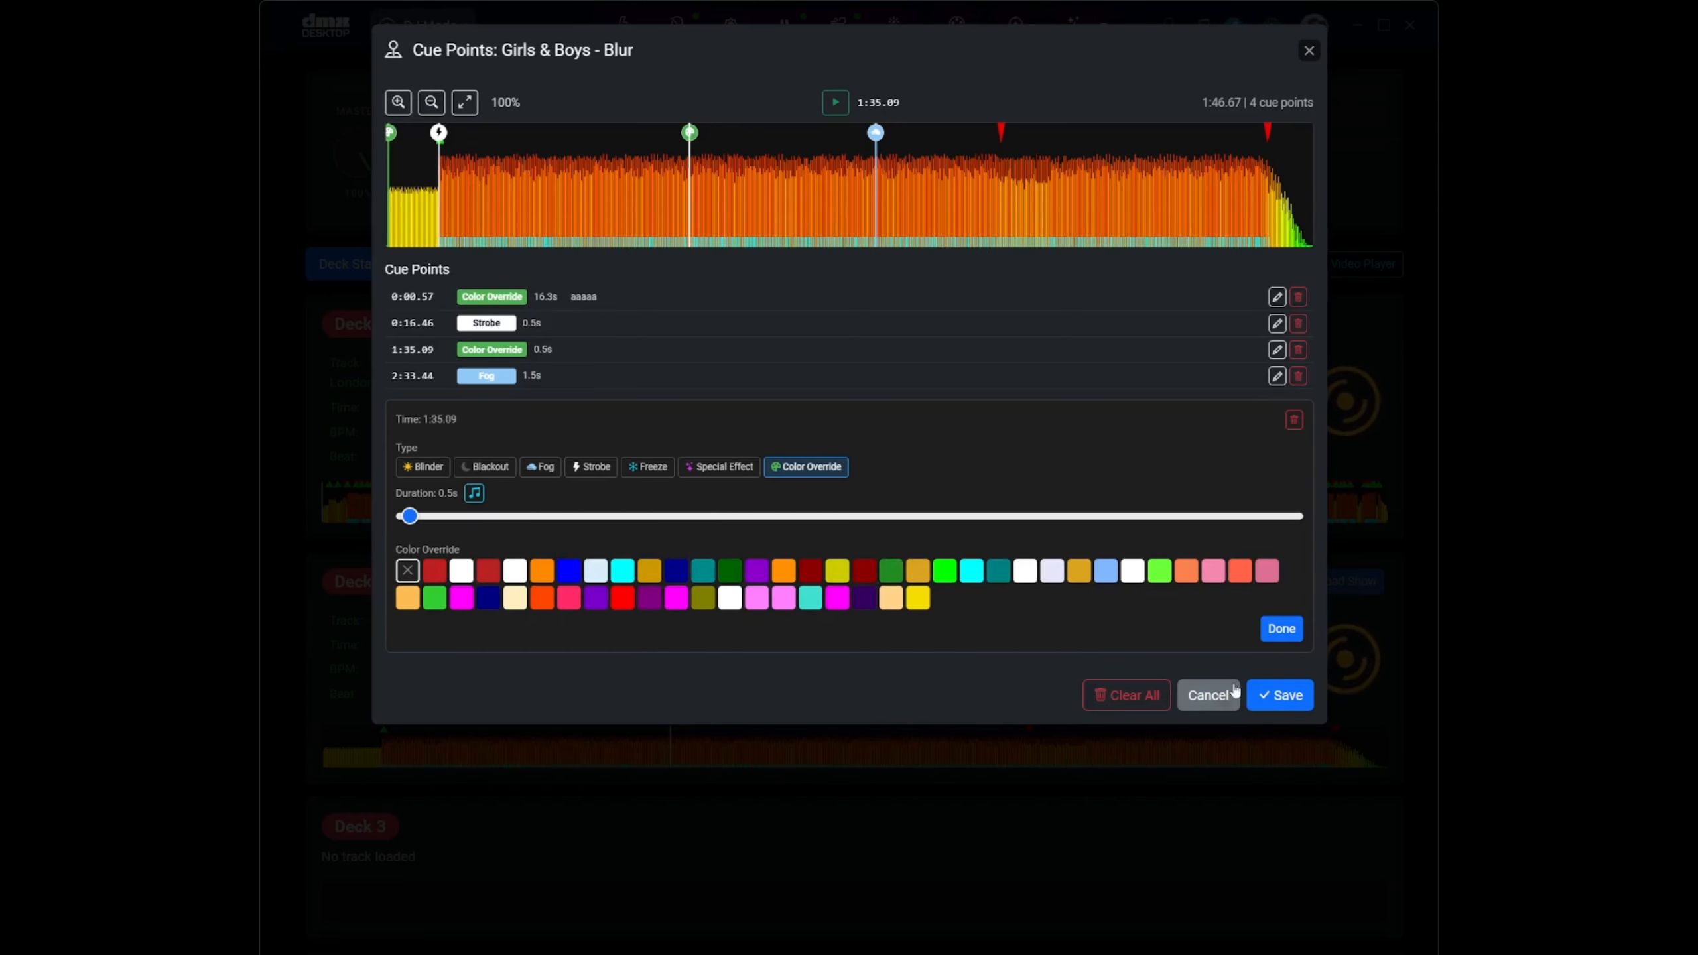
click(1278, 696)
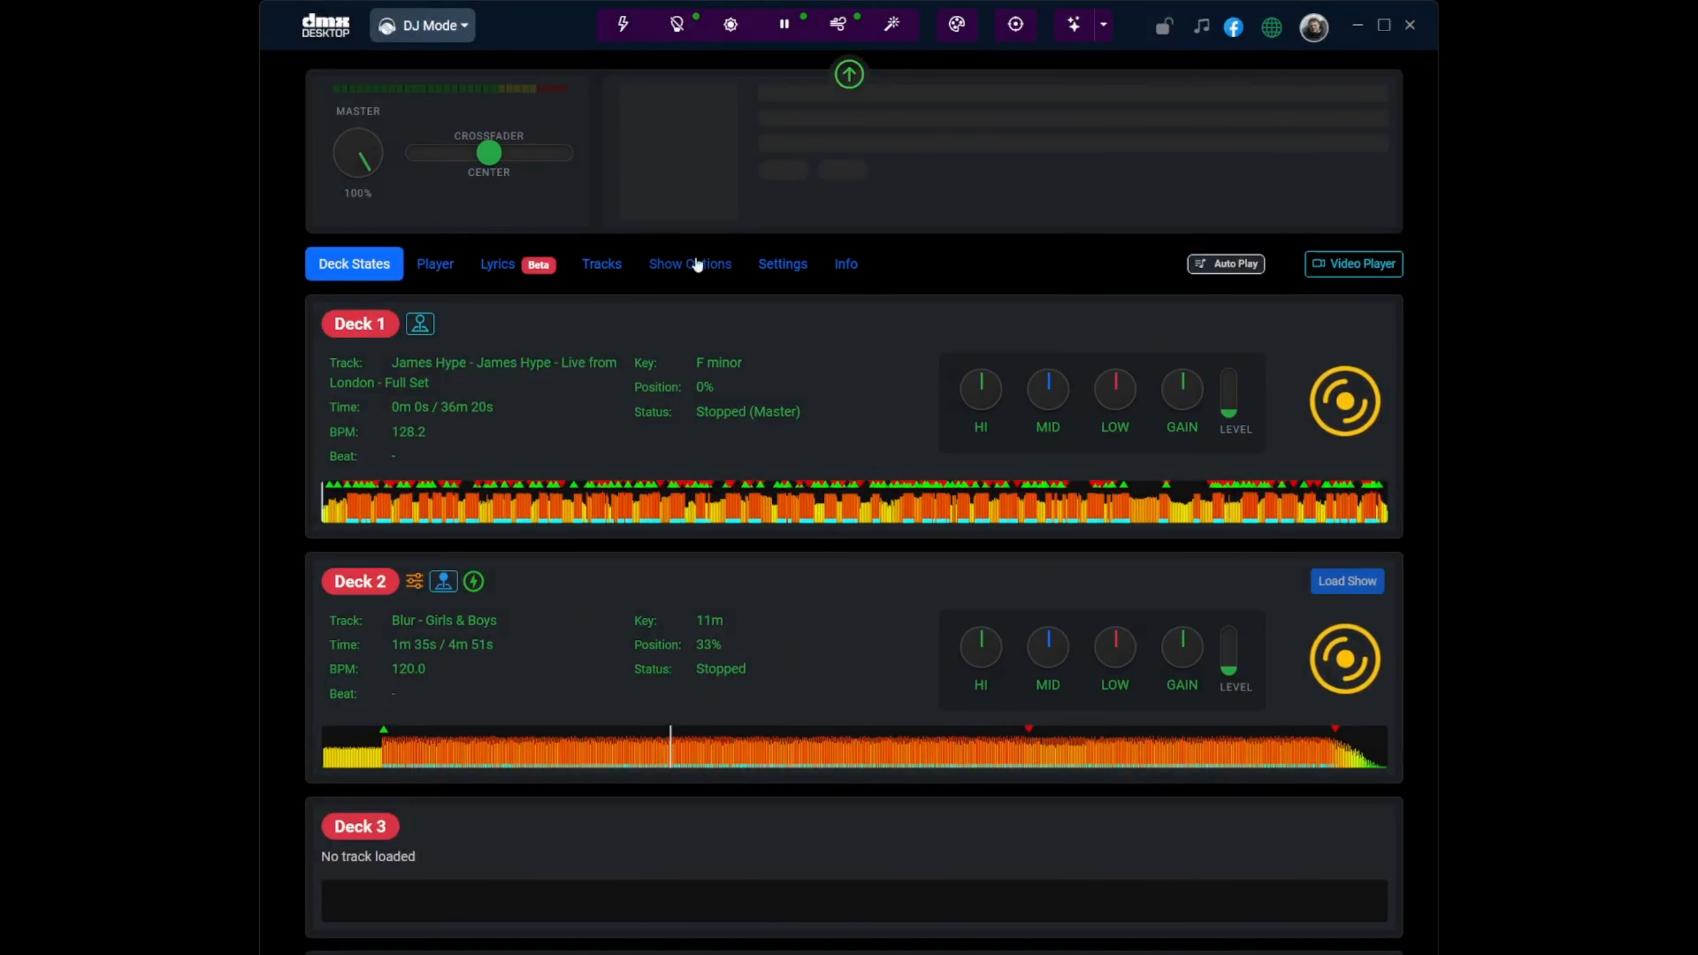
Step: Remove all cue points of Girls & Boys from the track list and save
click(602, 264)
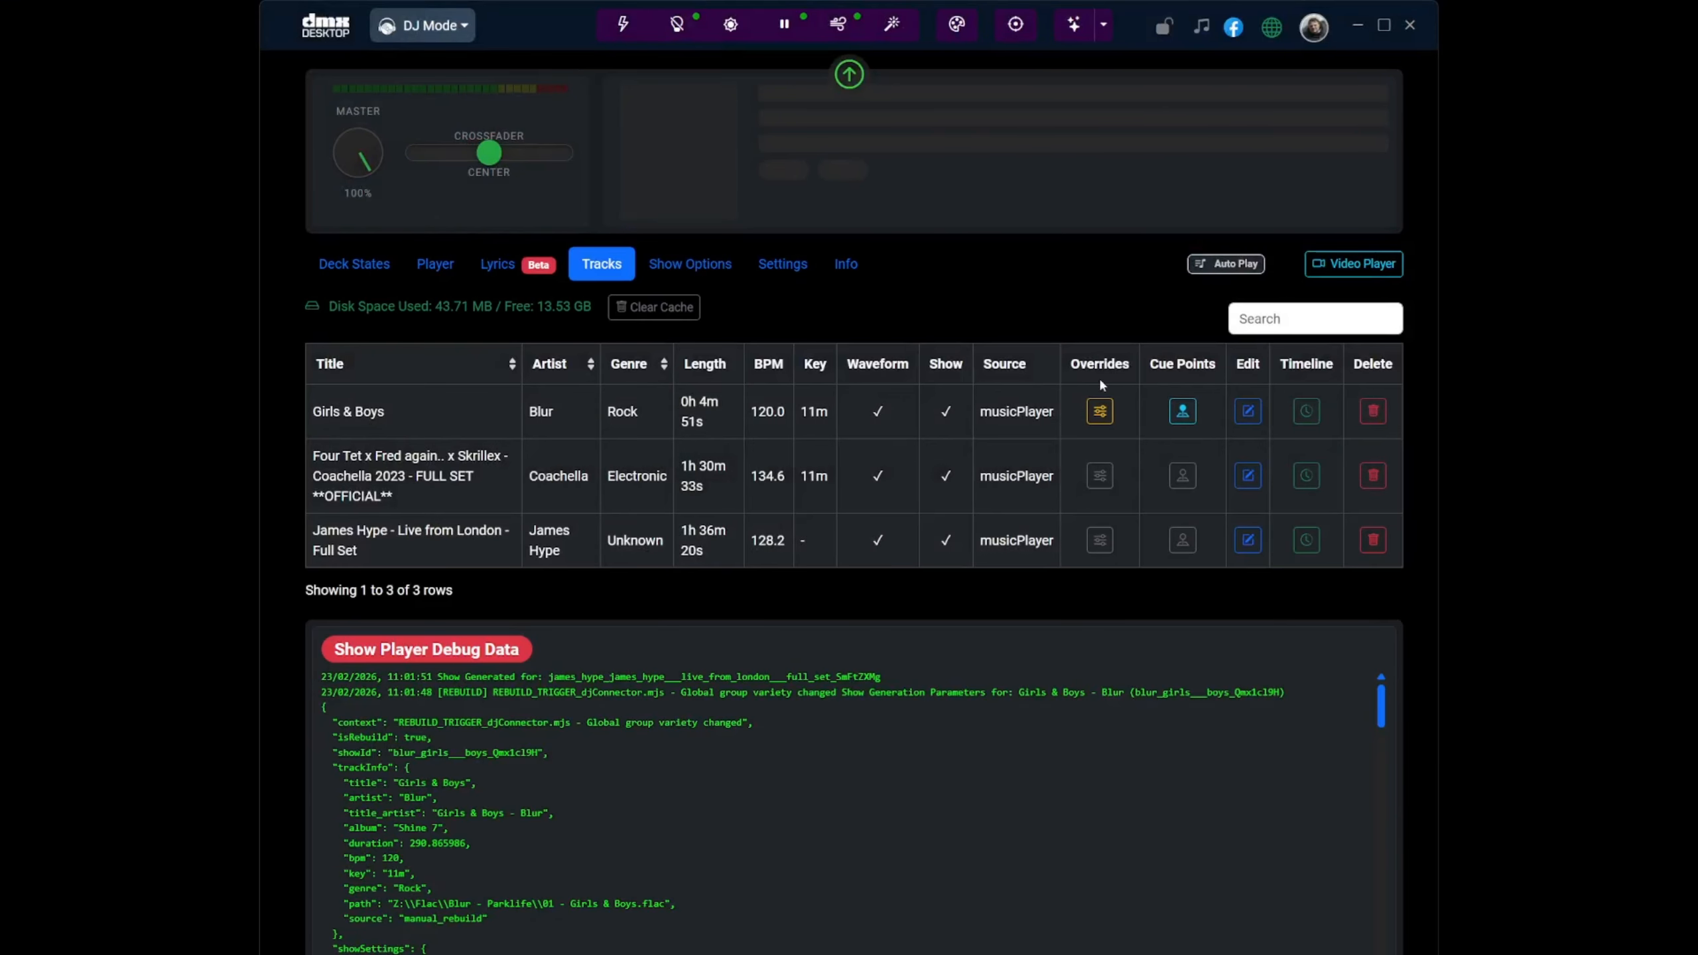
click(1183, 412)
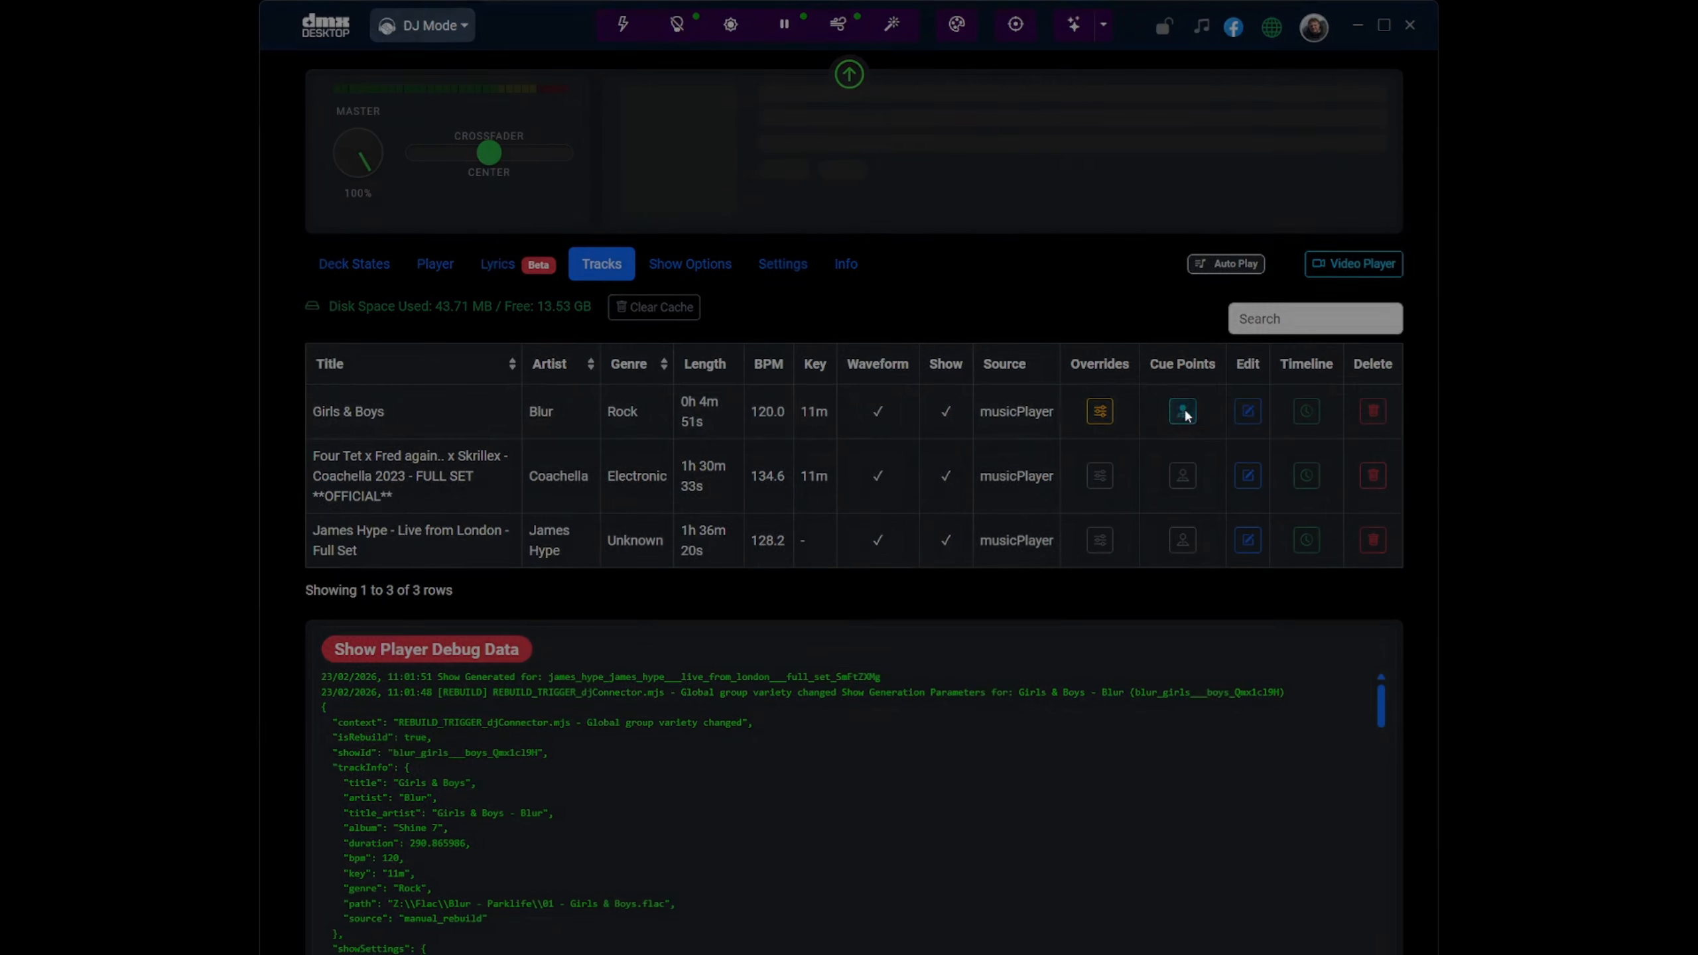
click(1118, 432)
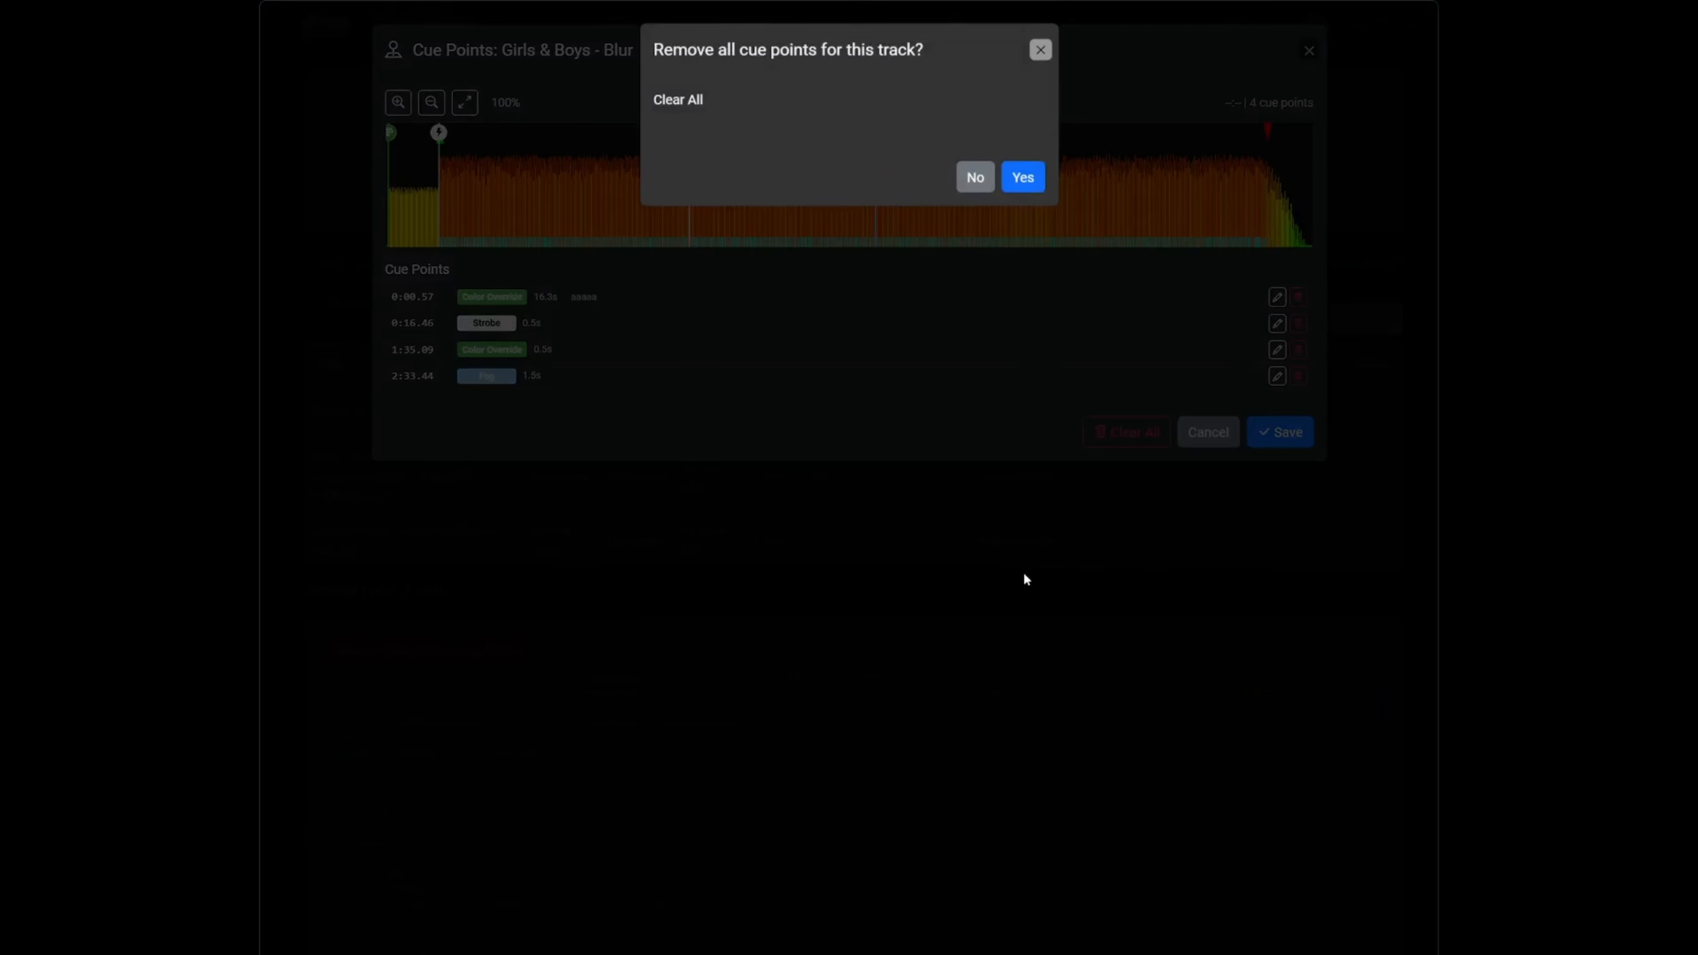
click(1021, 175)
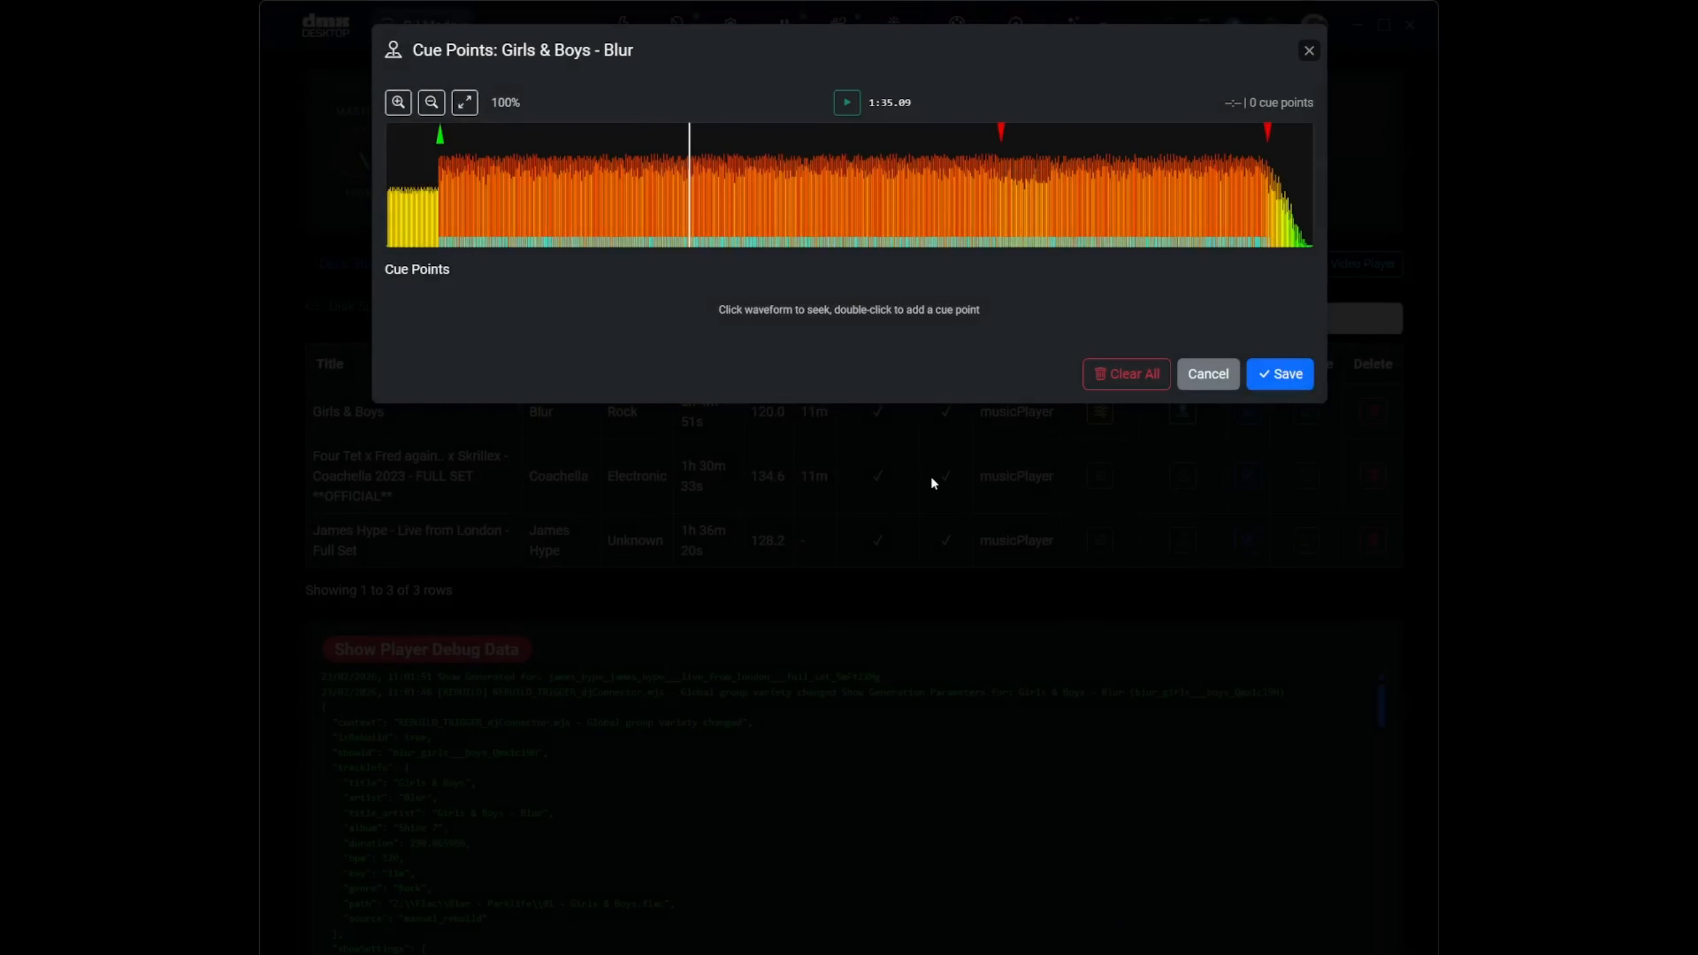
click(1250, 382)
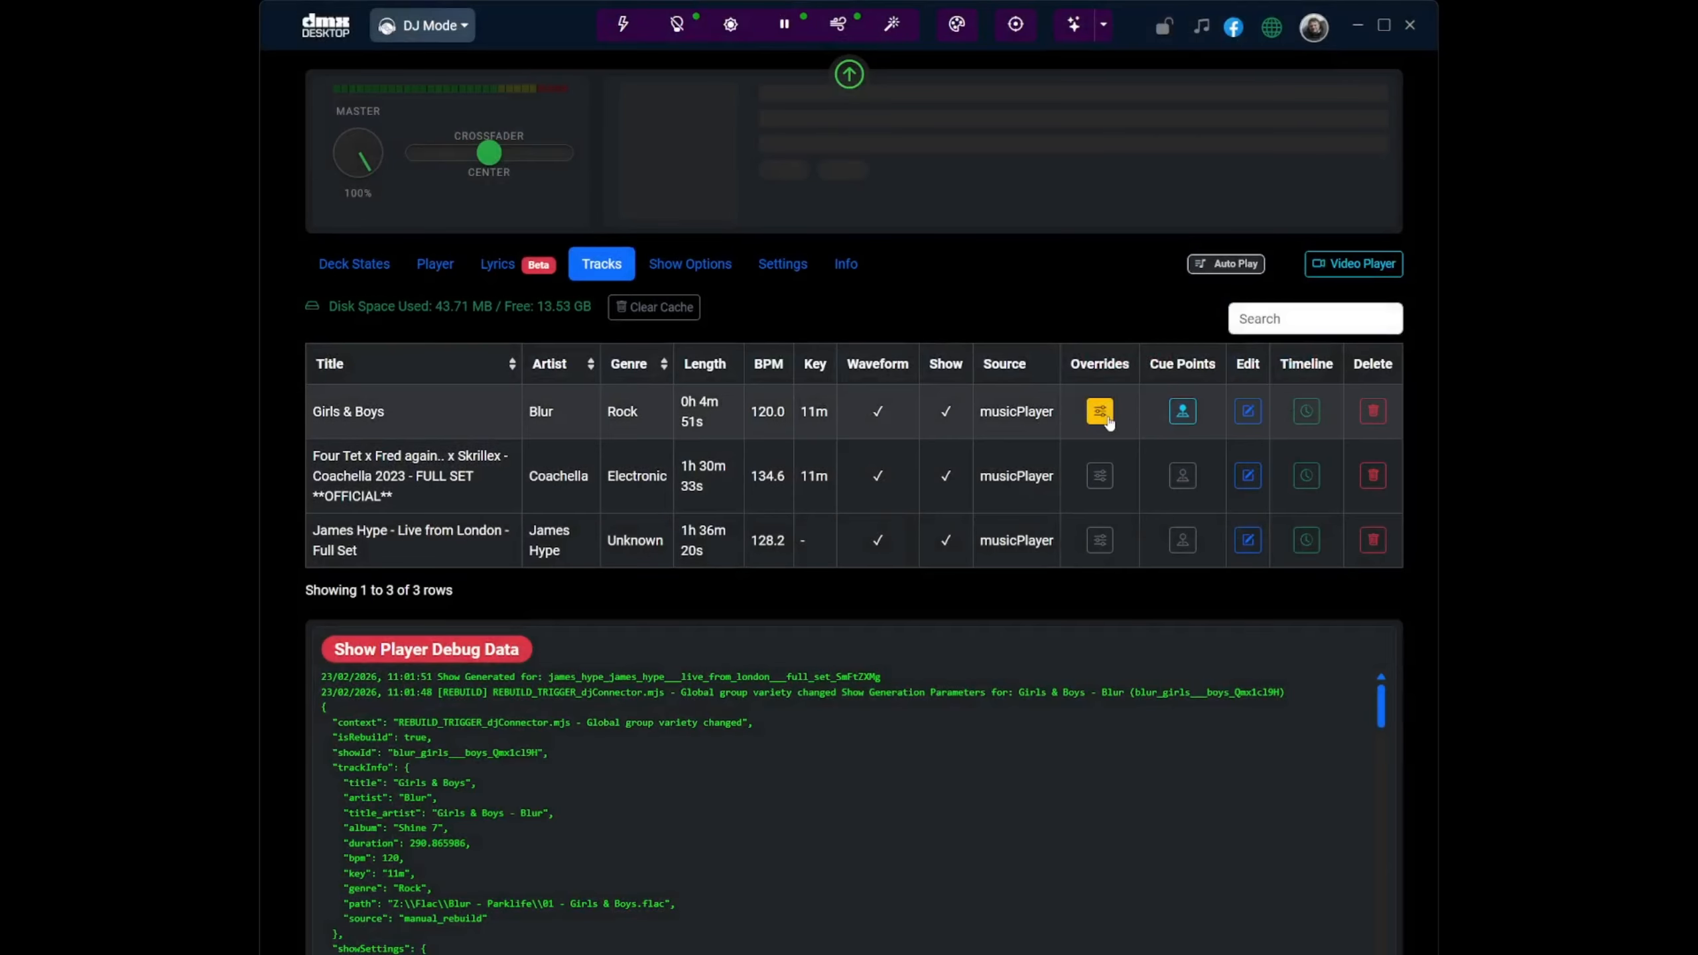
Step: Check the emptied cue point editor of Girls & Boys, close it and refresh the track list
click(1183, 411)
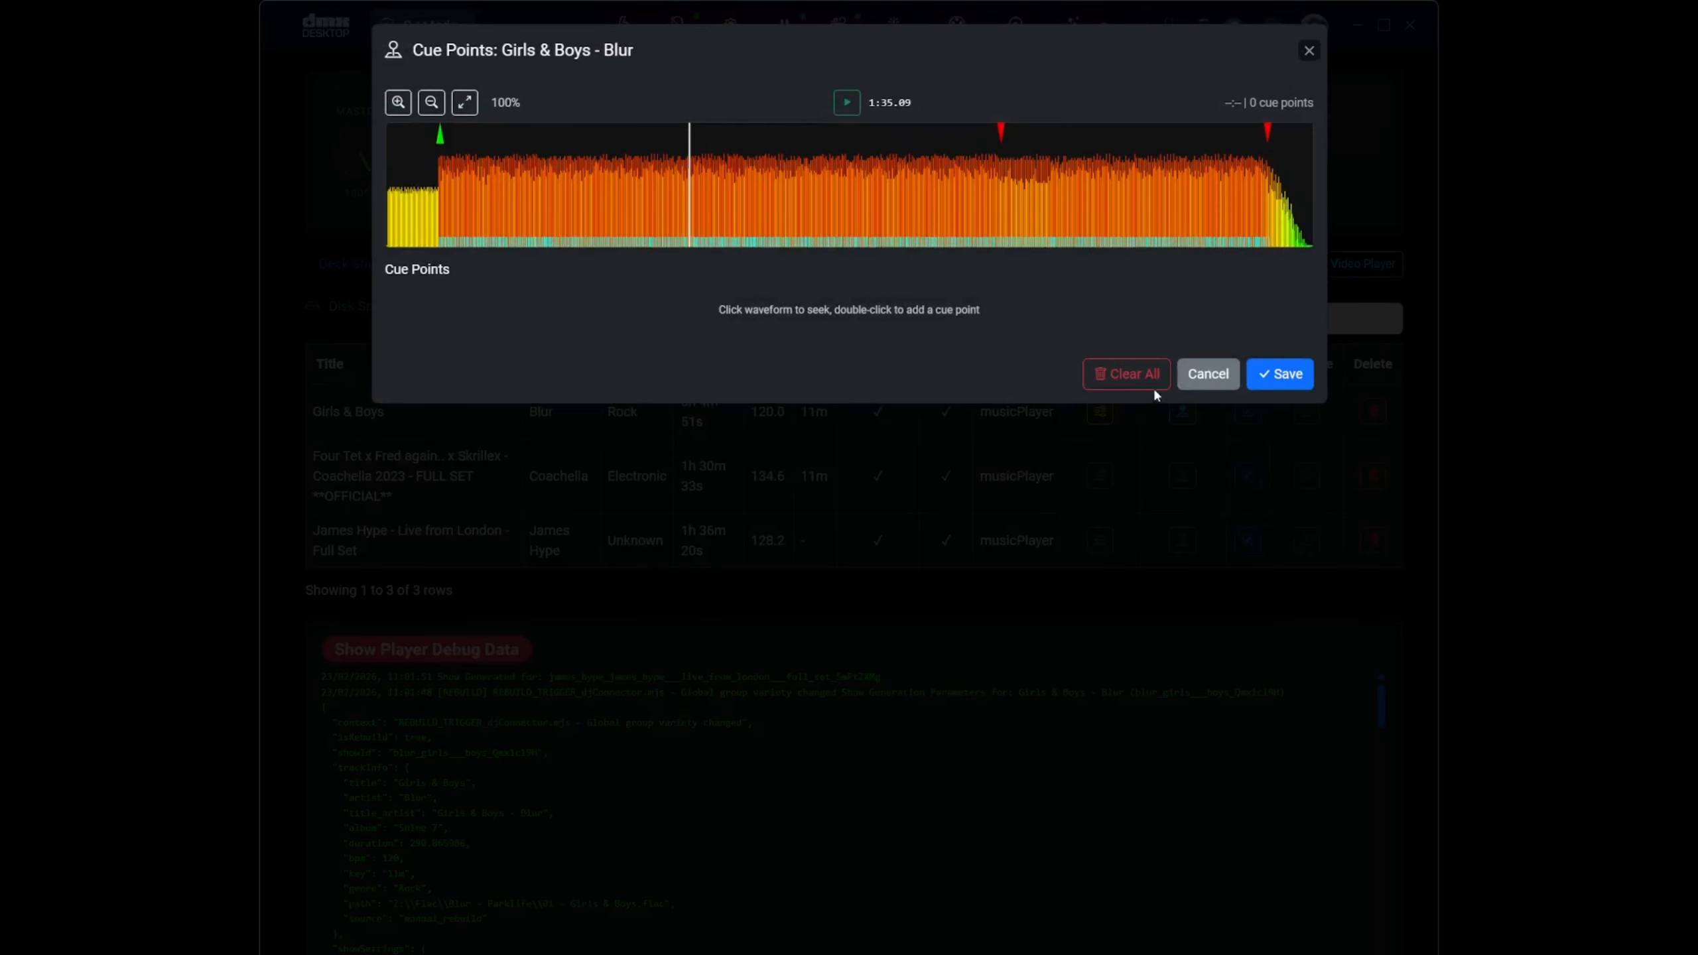
click(1304, 56)
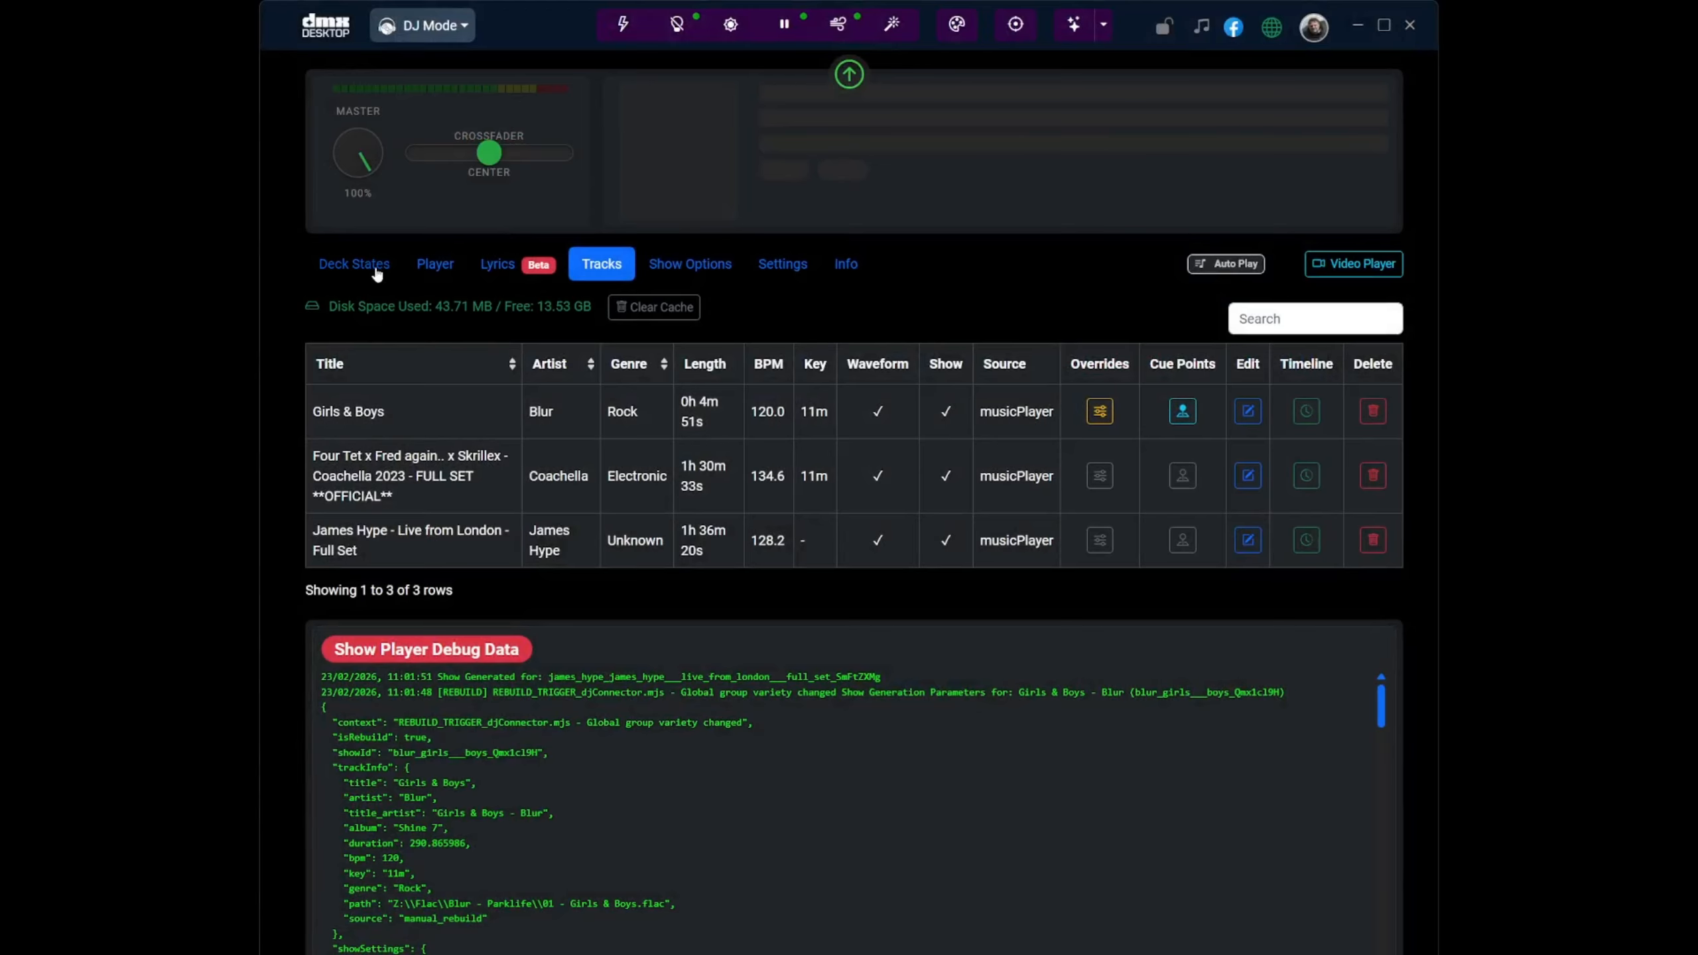
click(376, 272)
click(601, 263)
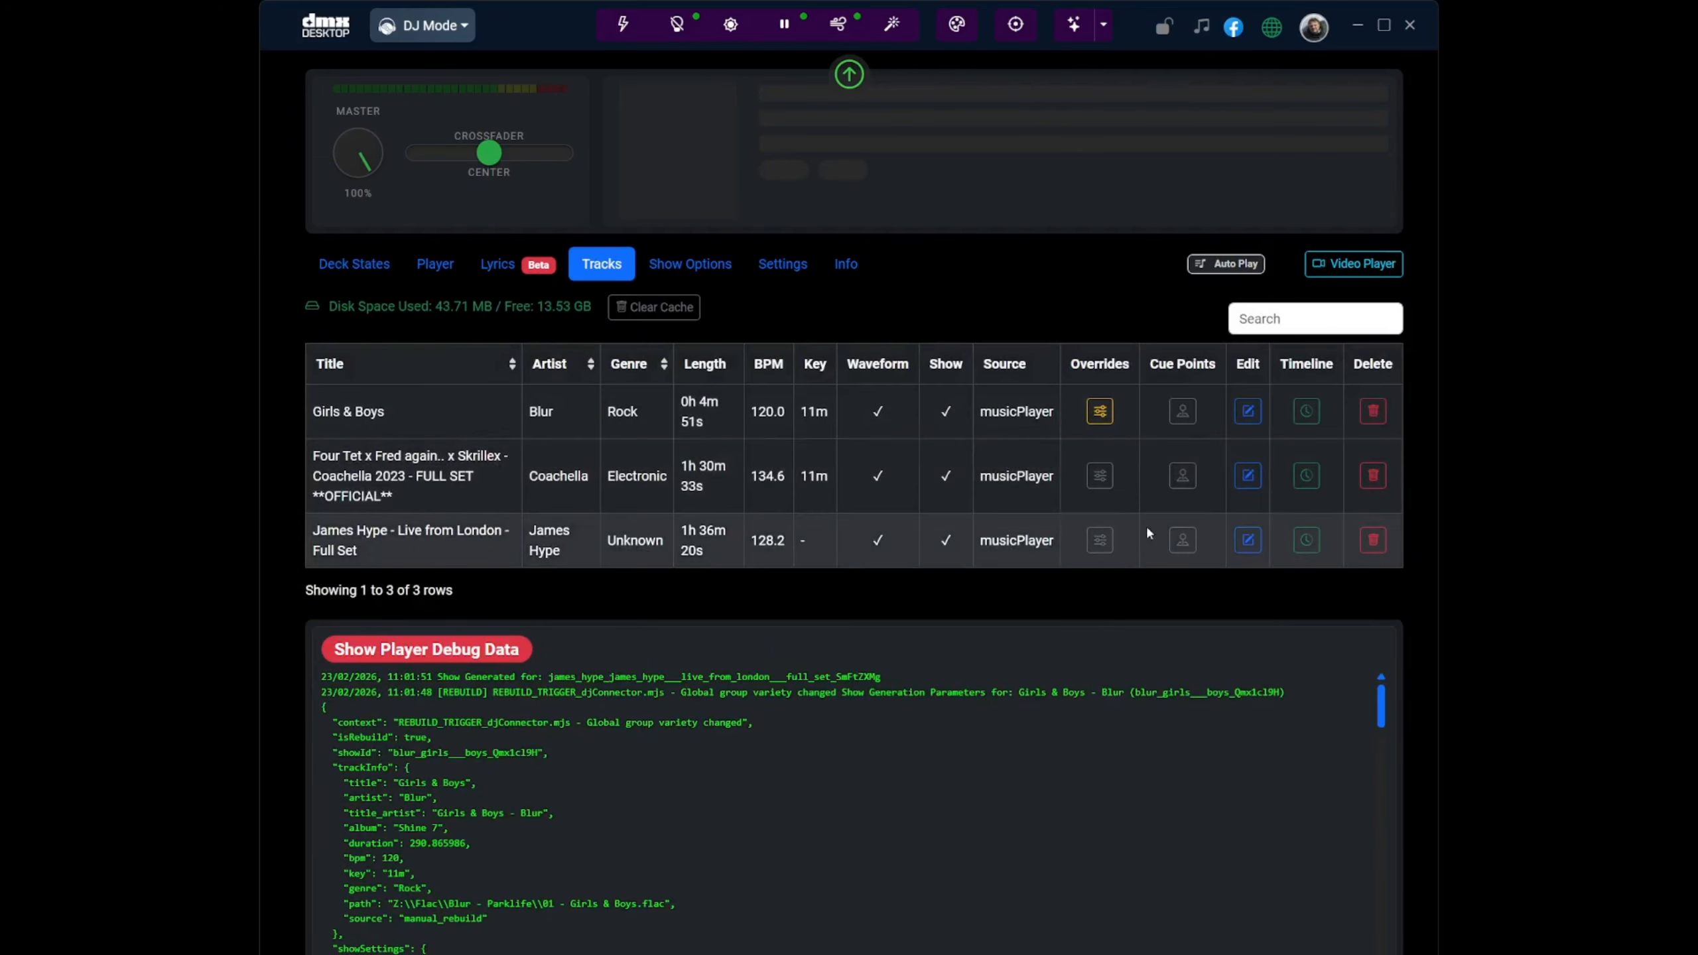
Step: Reset the track overrides of Girls & Boys to the global settings
click(1100, 411)
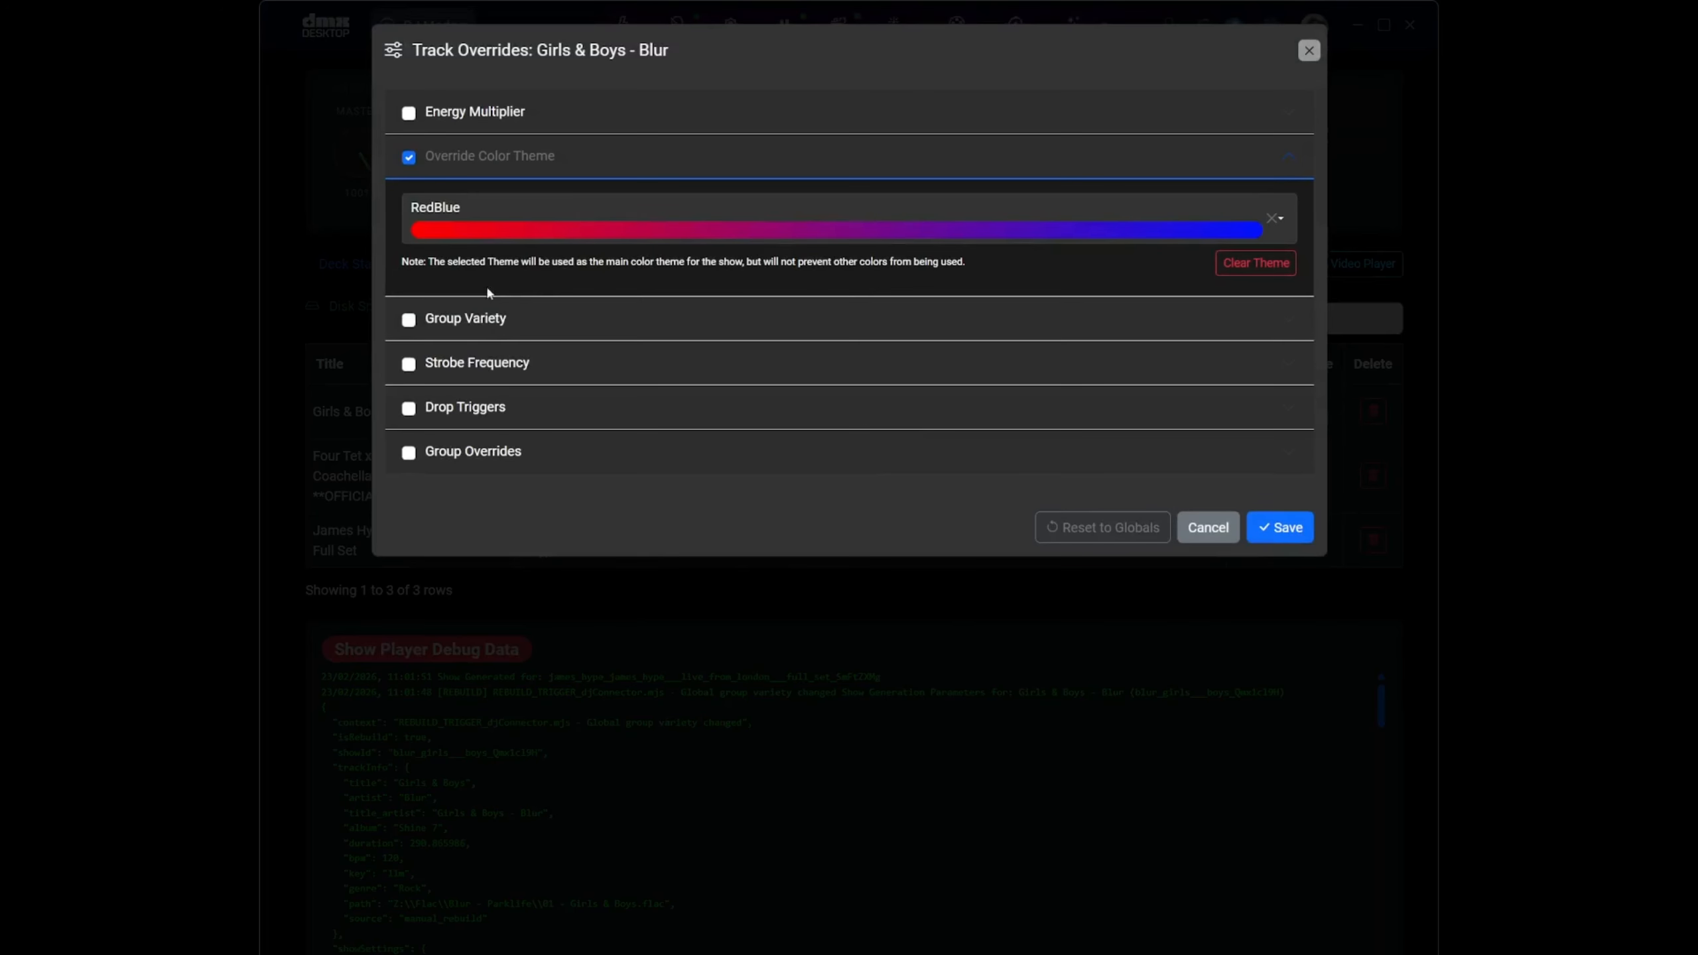
click(1103, 529)
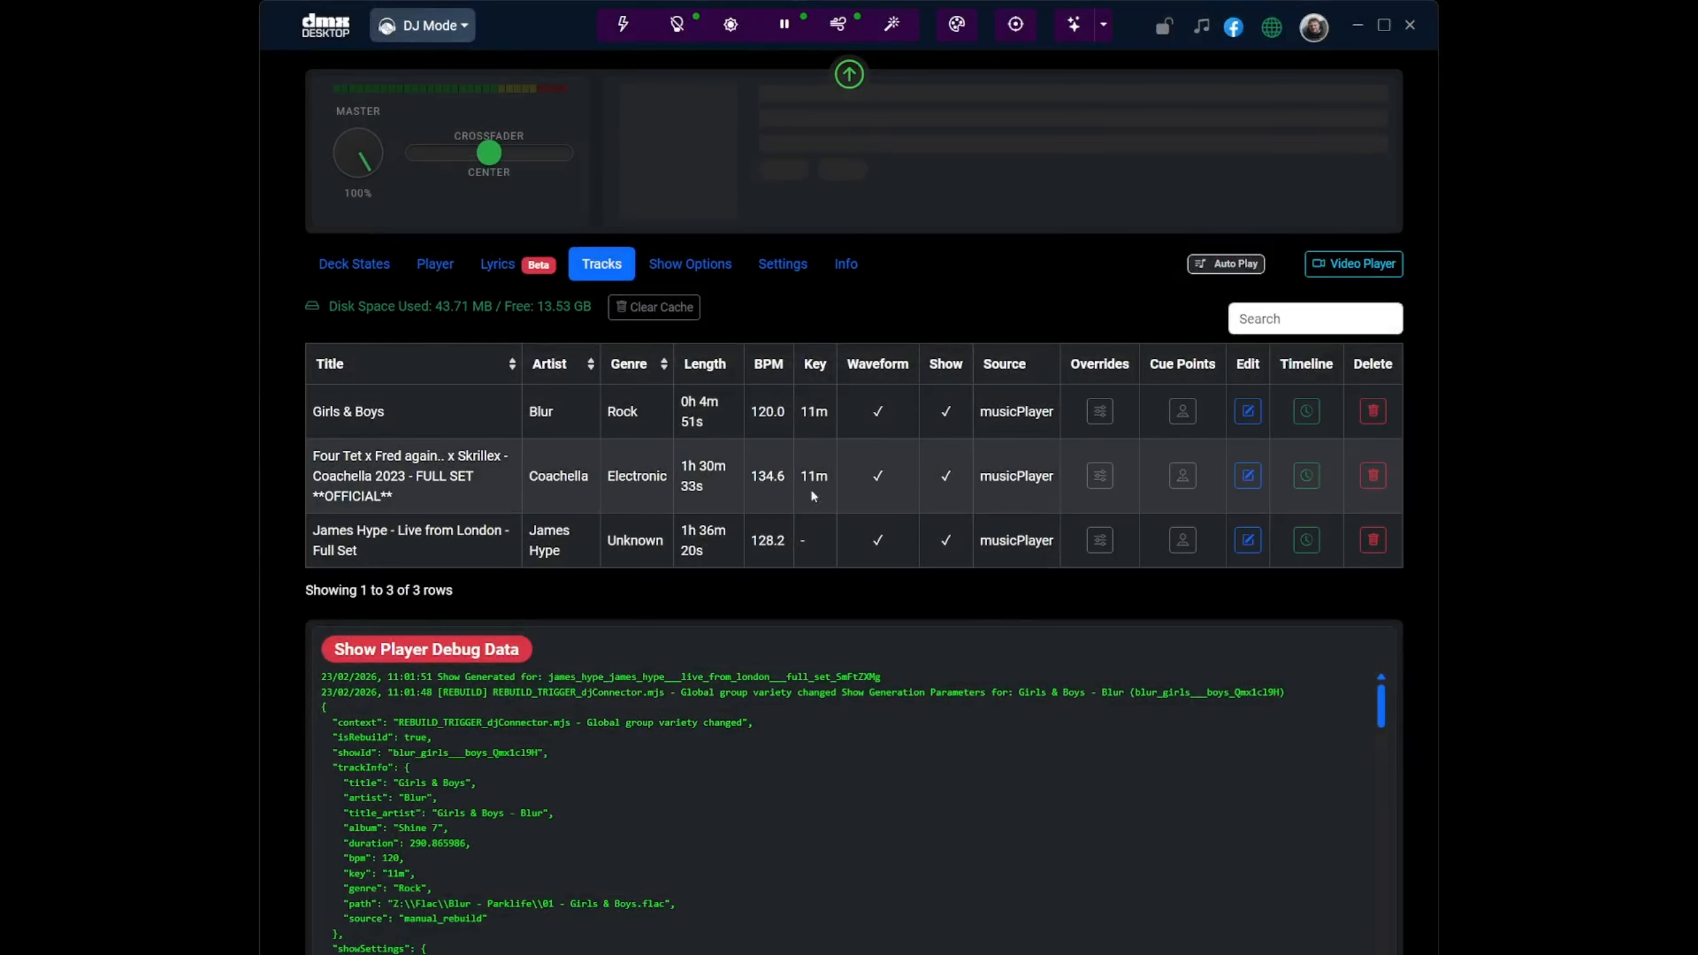
click(1097, 412)
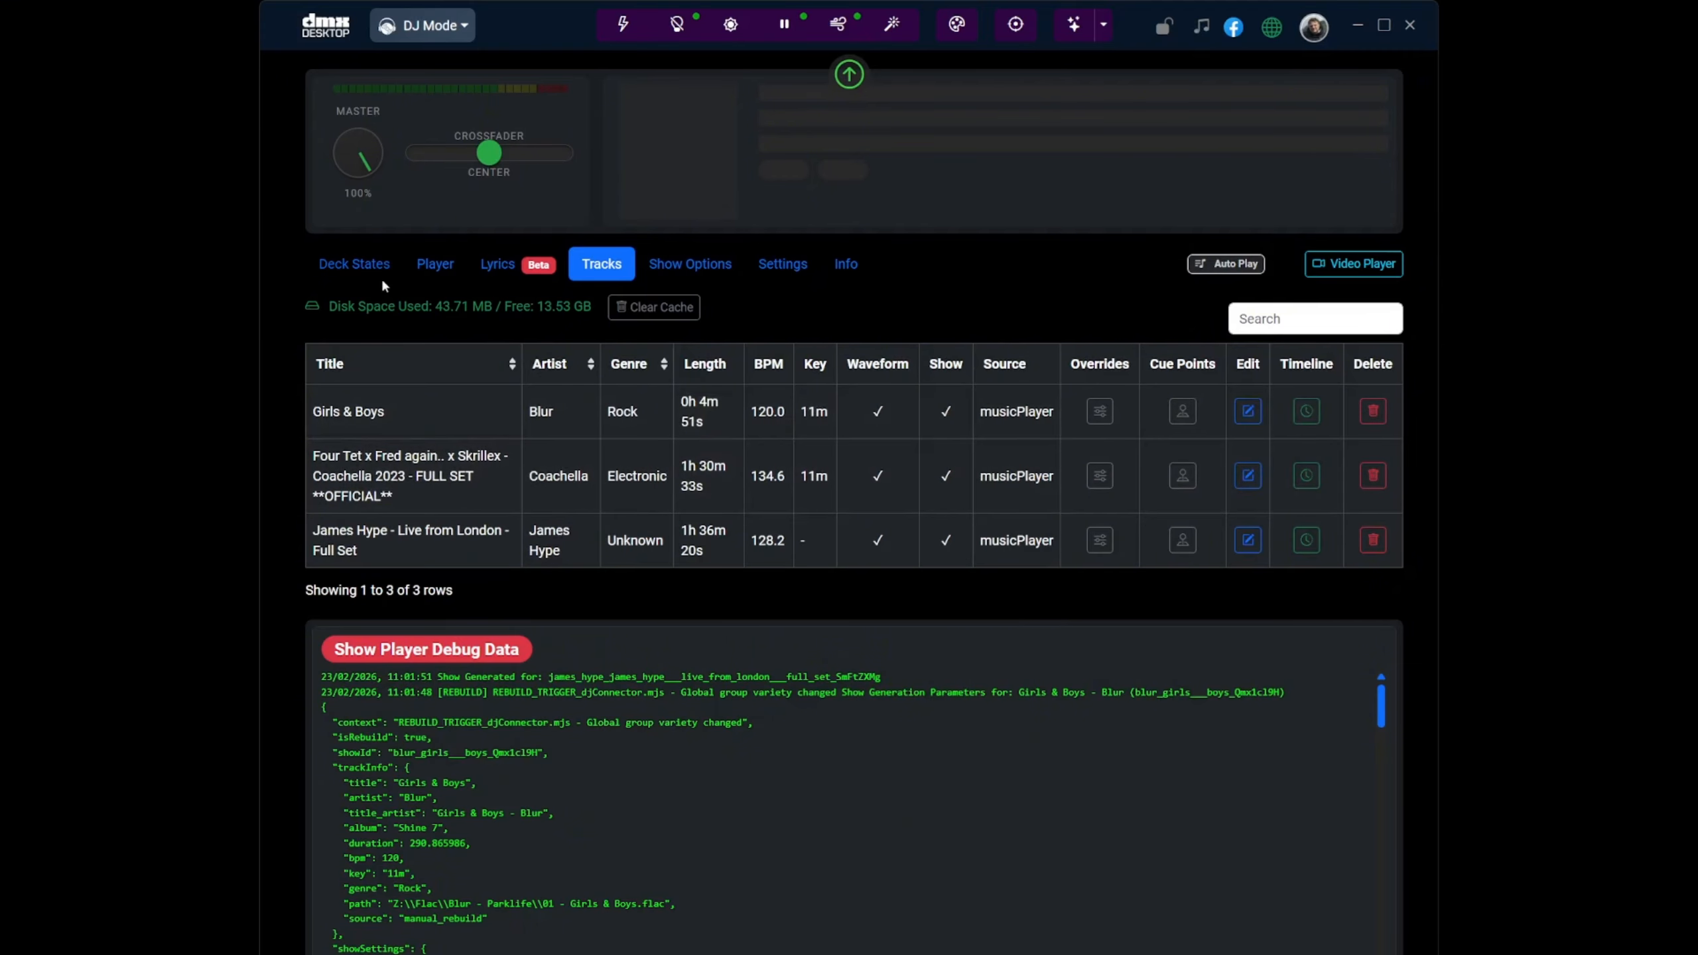
click(364, 266)
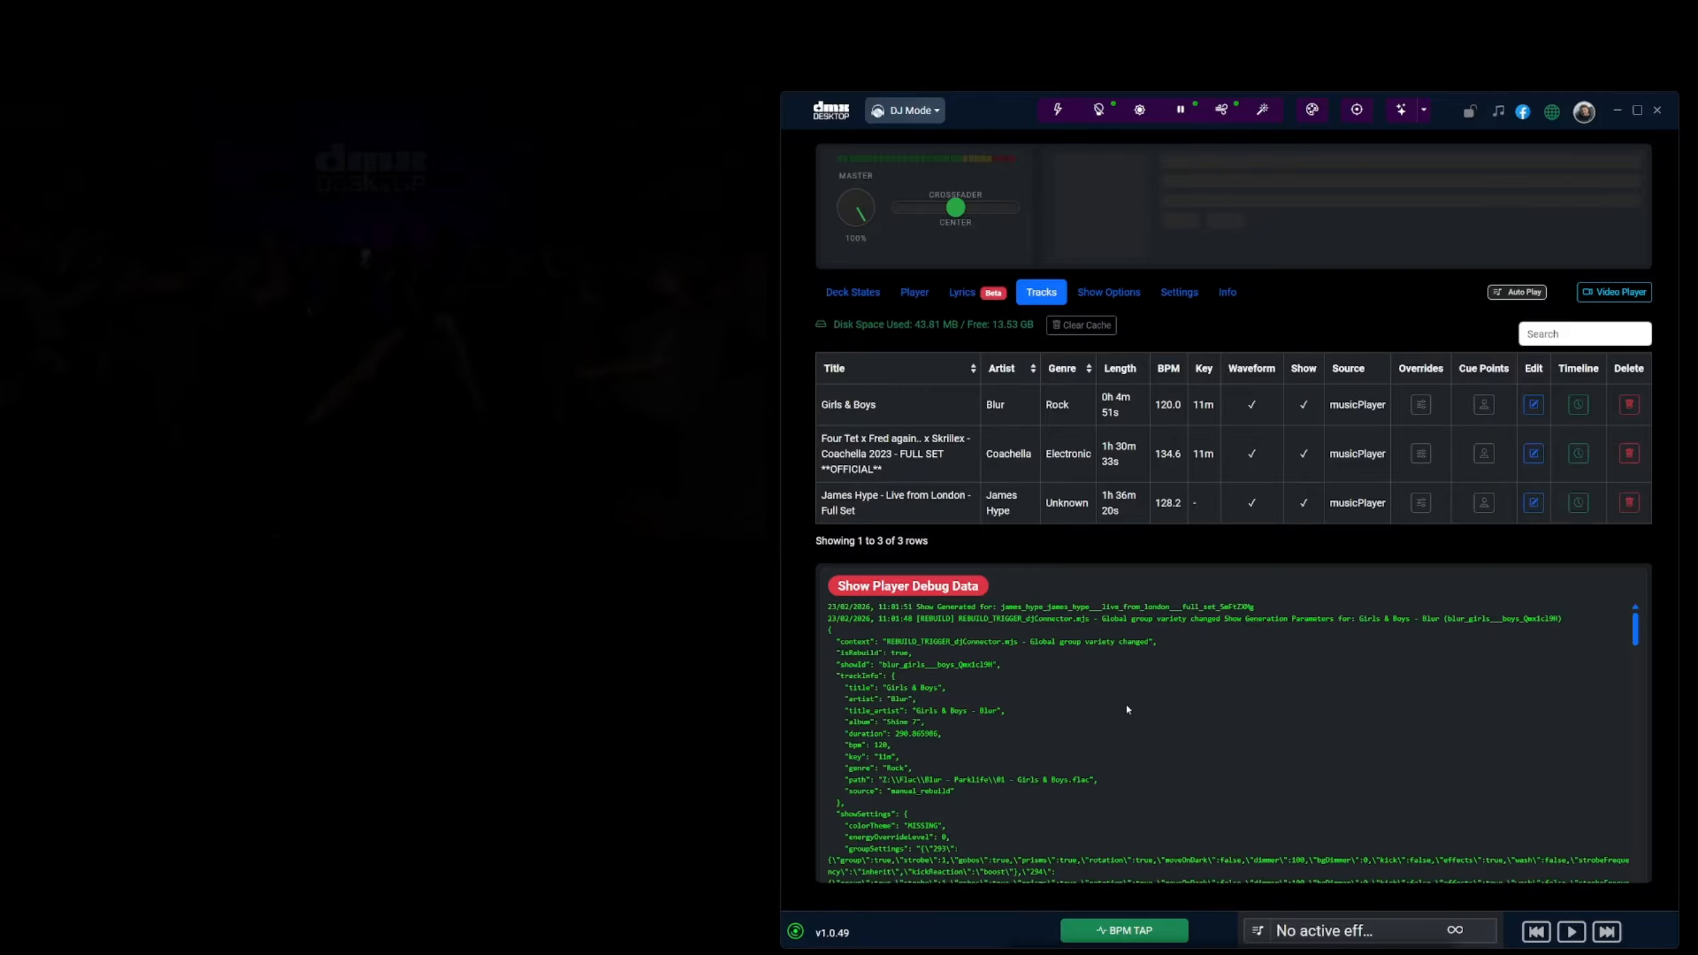
Step: Look over the available MIDI devices in the MIDI Controls, then close them
key(ctrl+m)
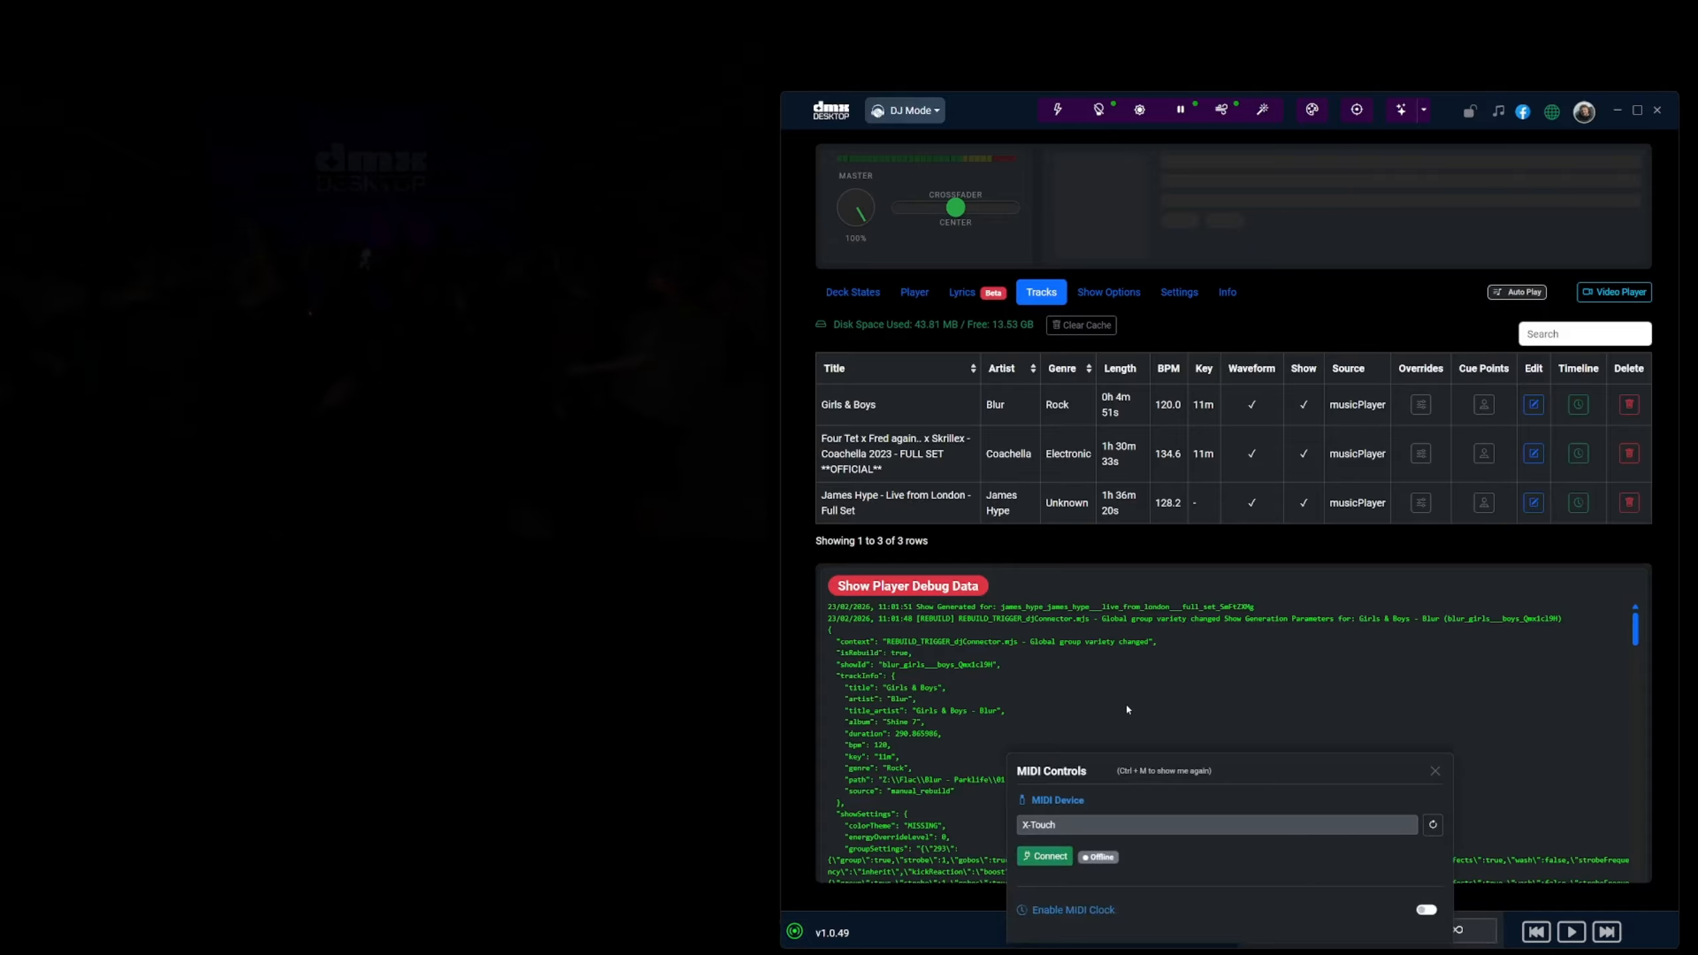
click(1090, 831)
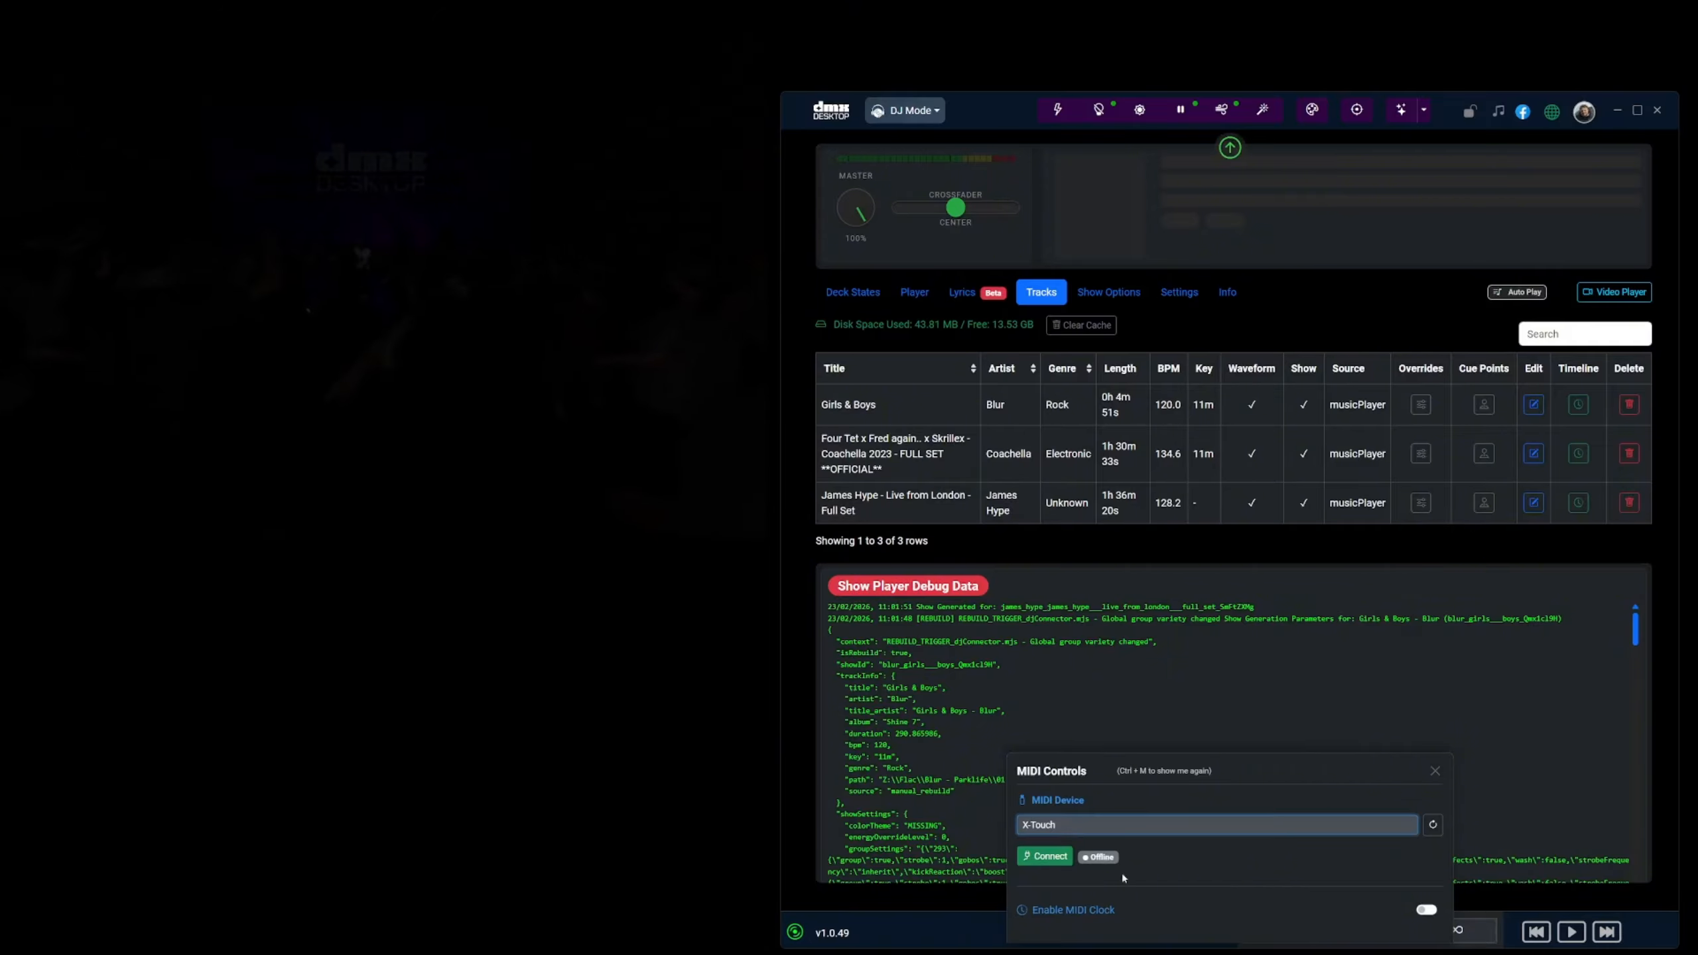
click(1140, 799)
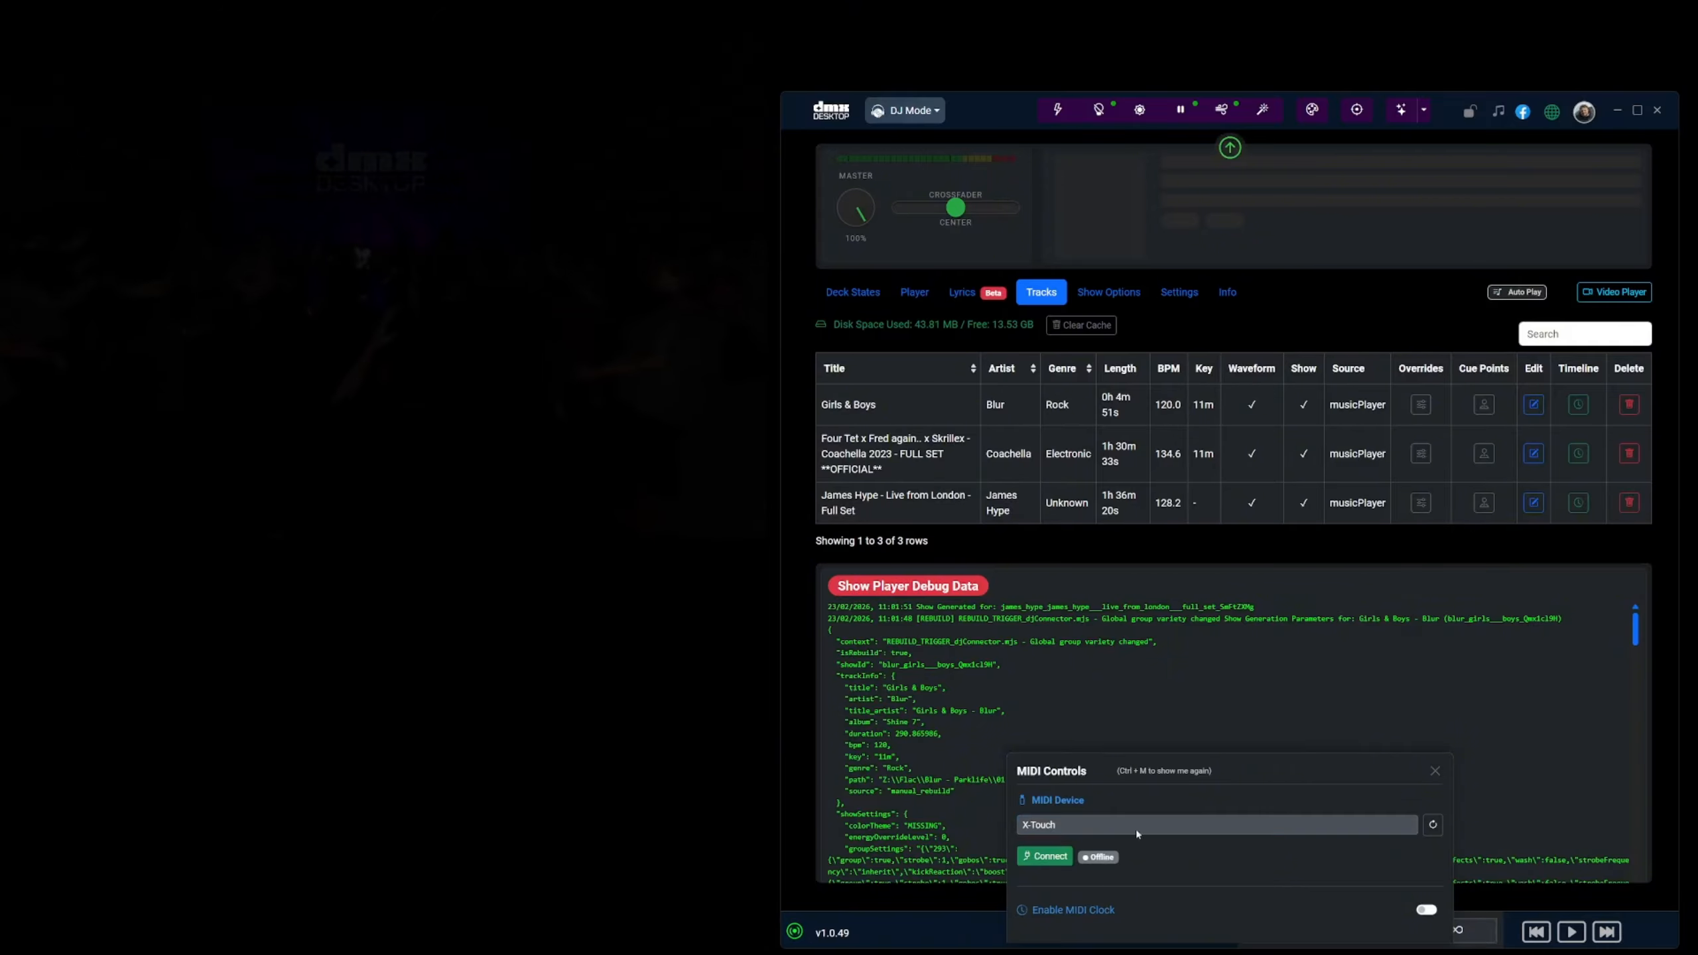
click(1083, 823)
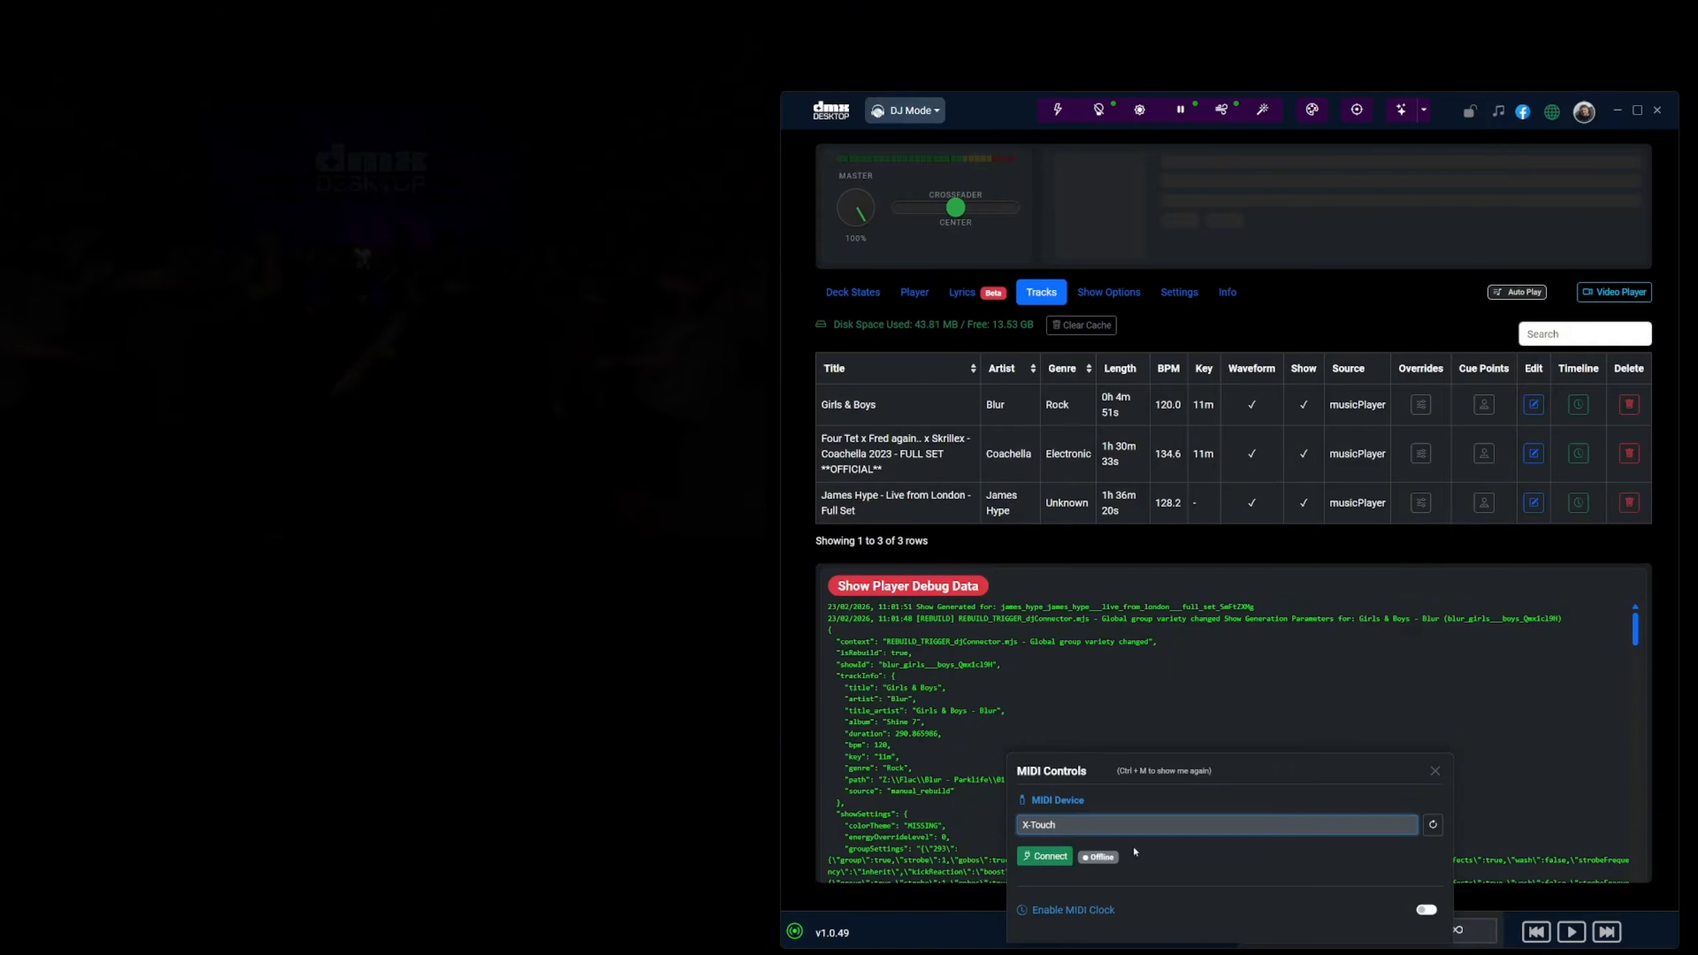
click(1165, 791)
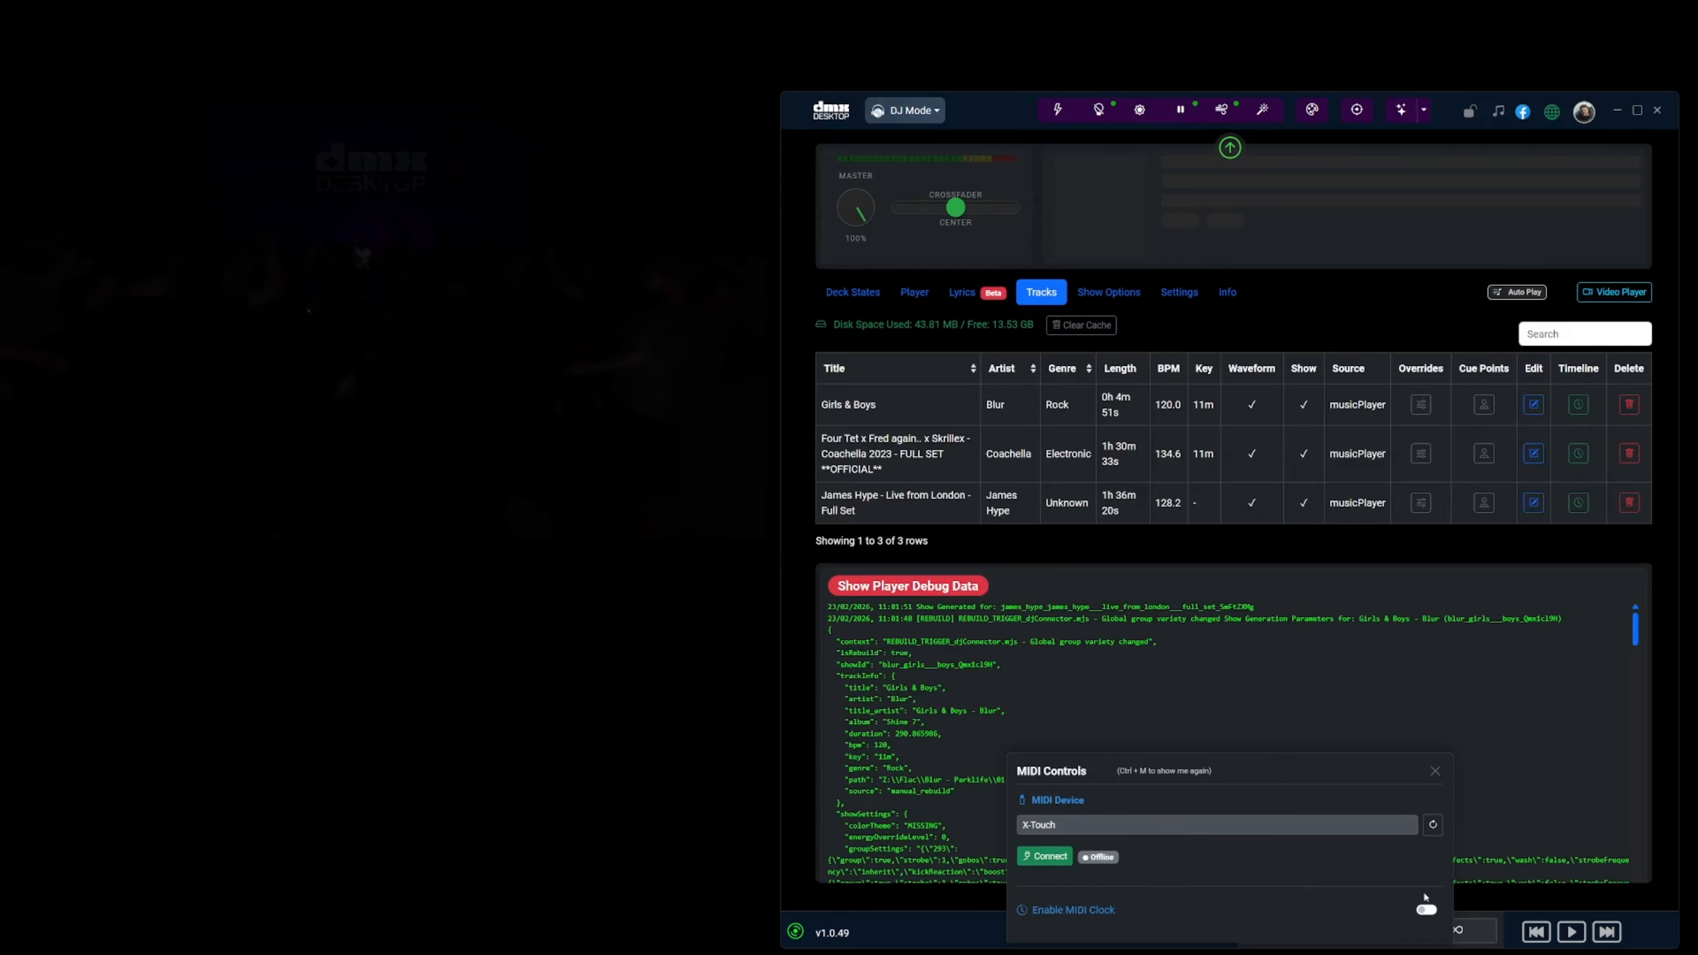
key(ctrl+m)
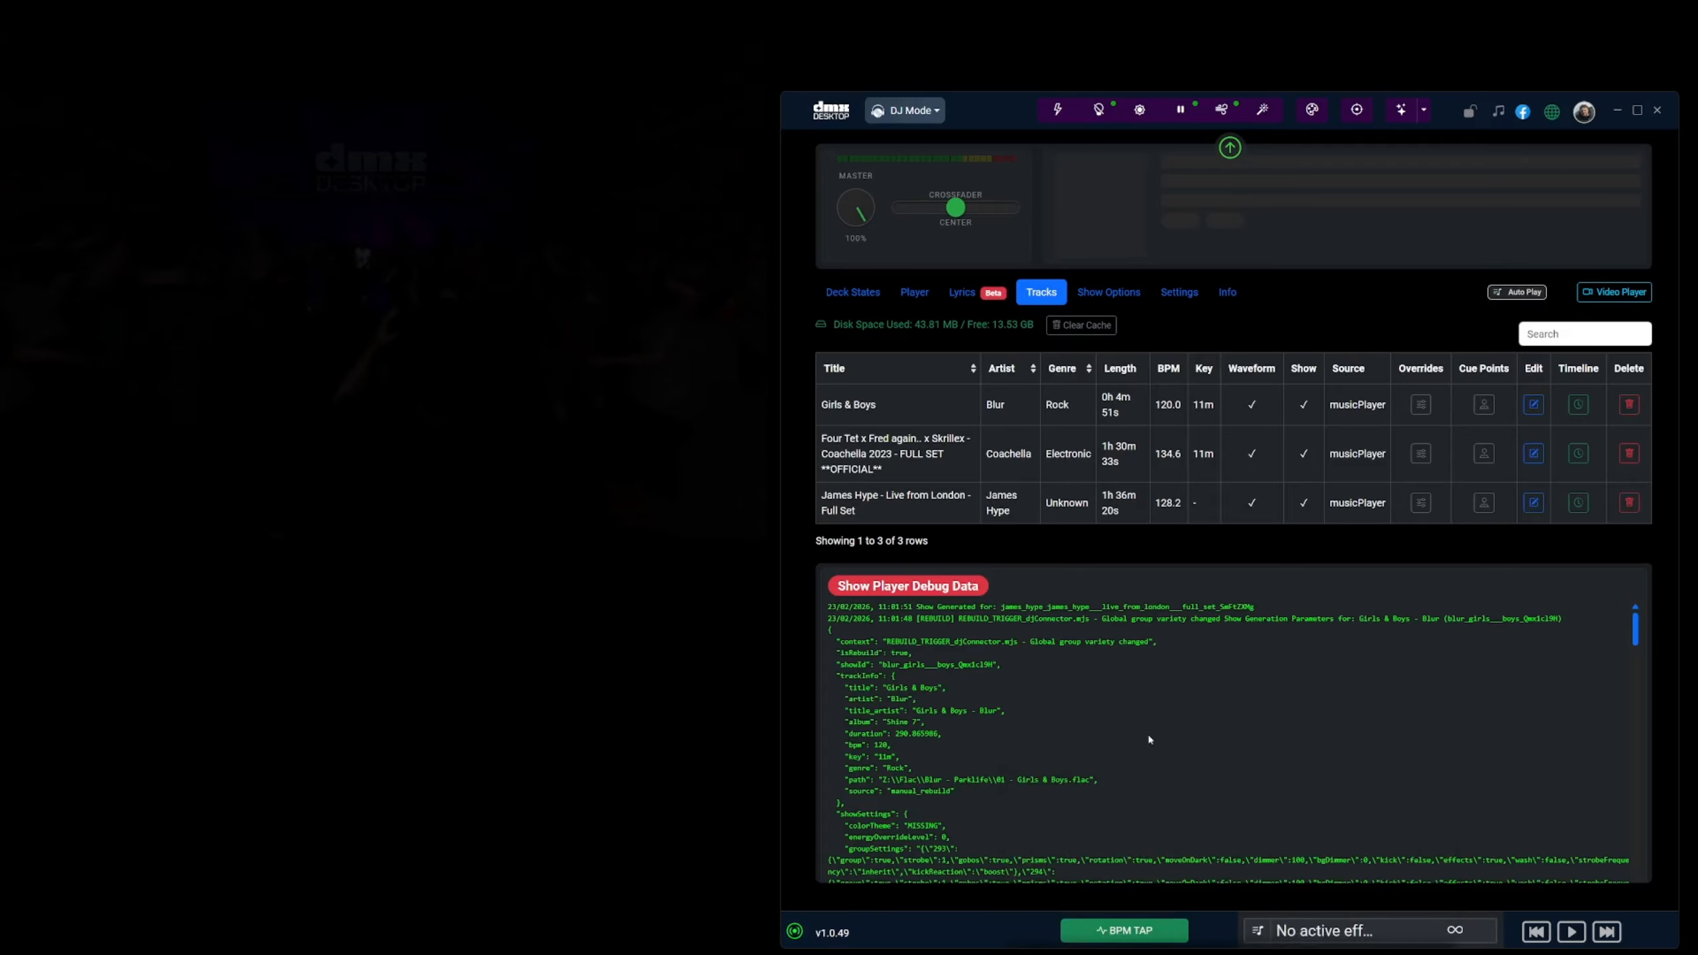
Step: Go to the Console and examine the Audio & BPM Controls, then hide them
click(821, 117)
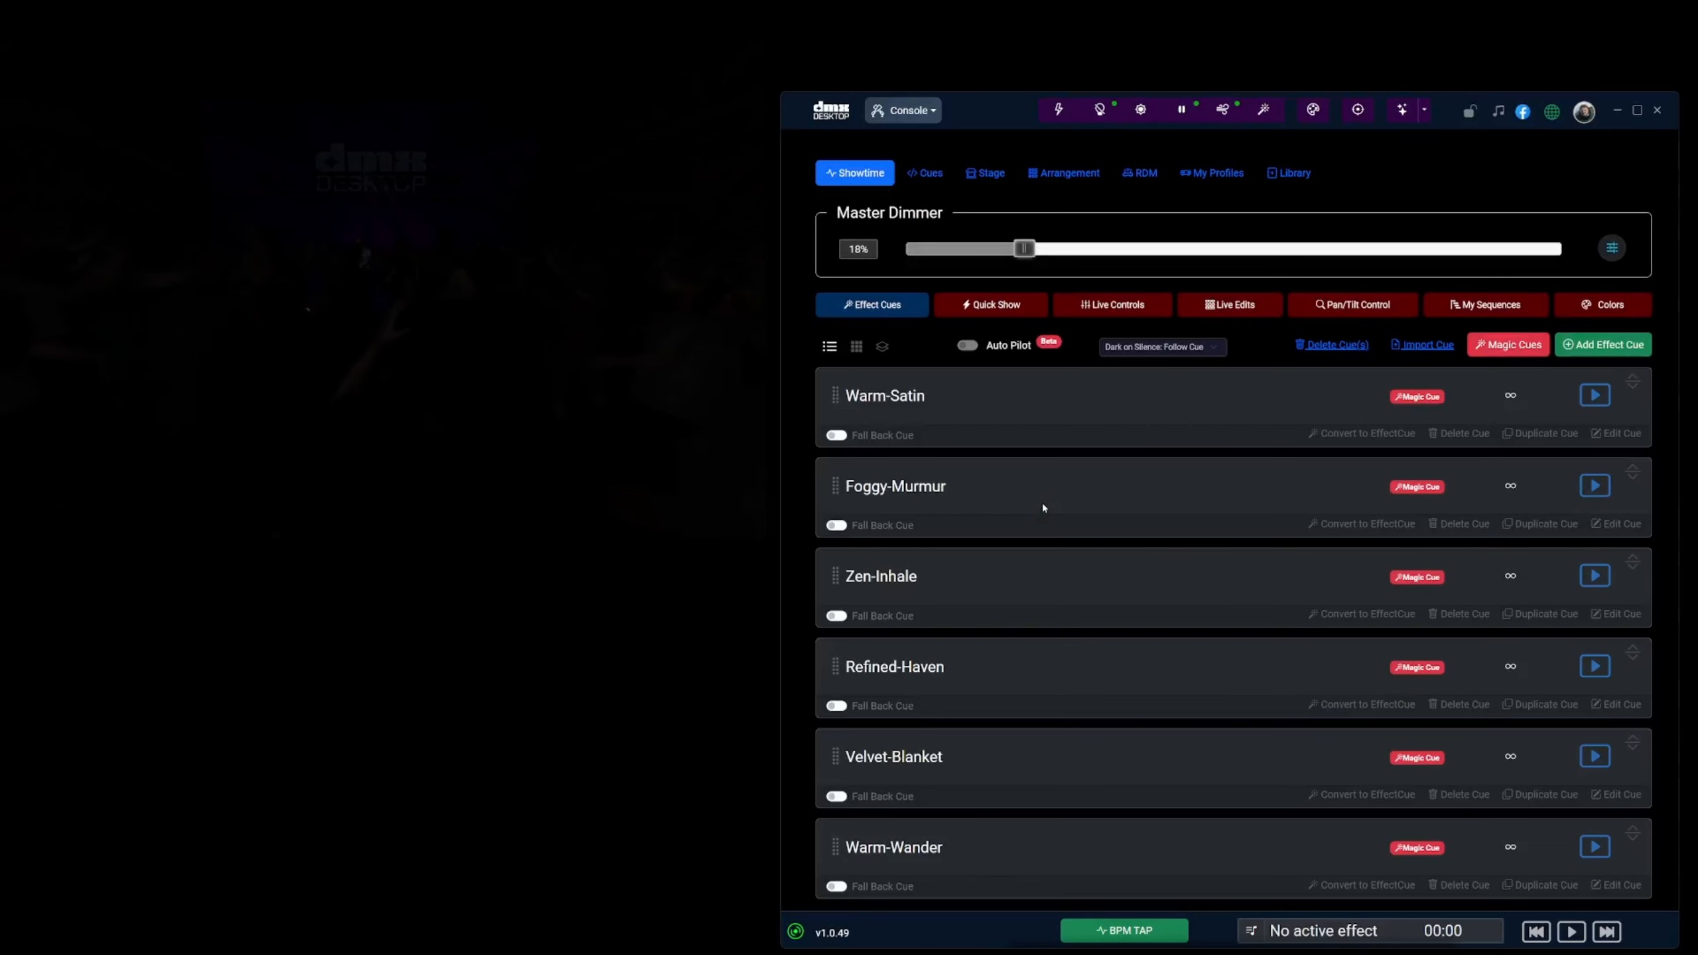
key(ctrl+m)
key(ctrl+a)
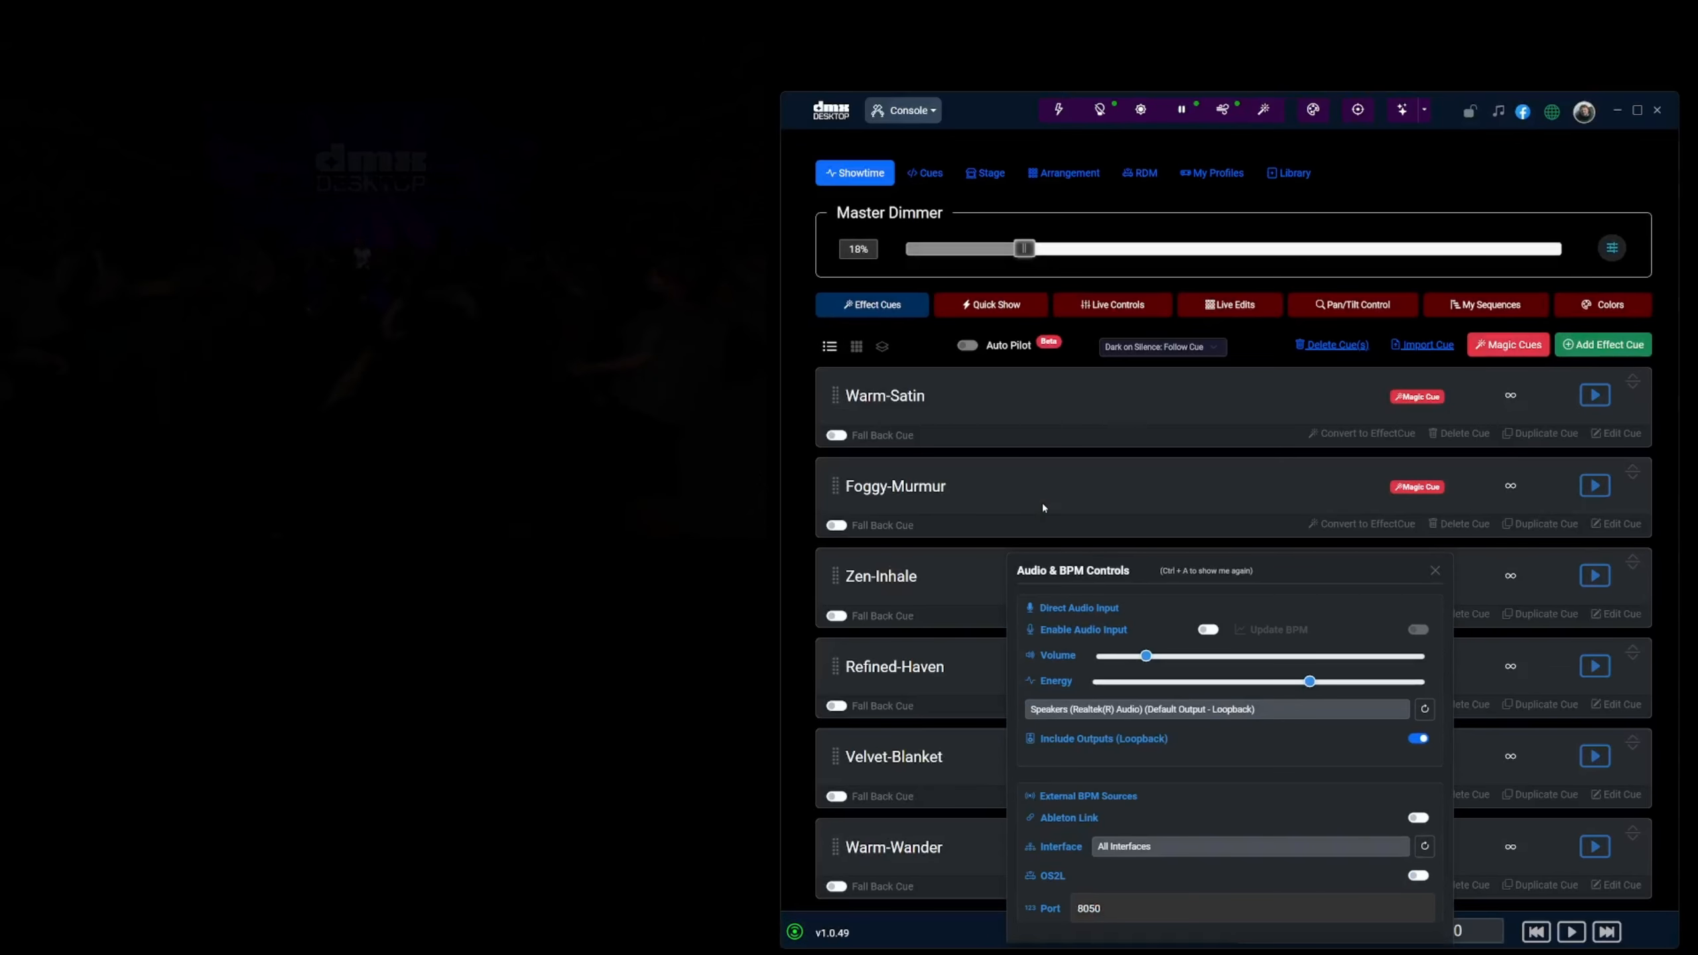
key(ctrl+a)
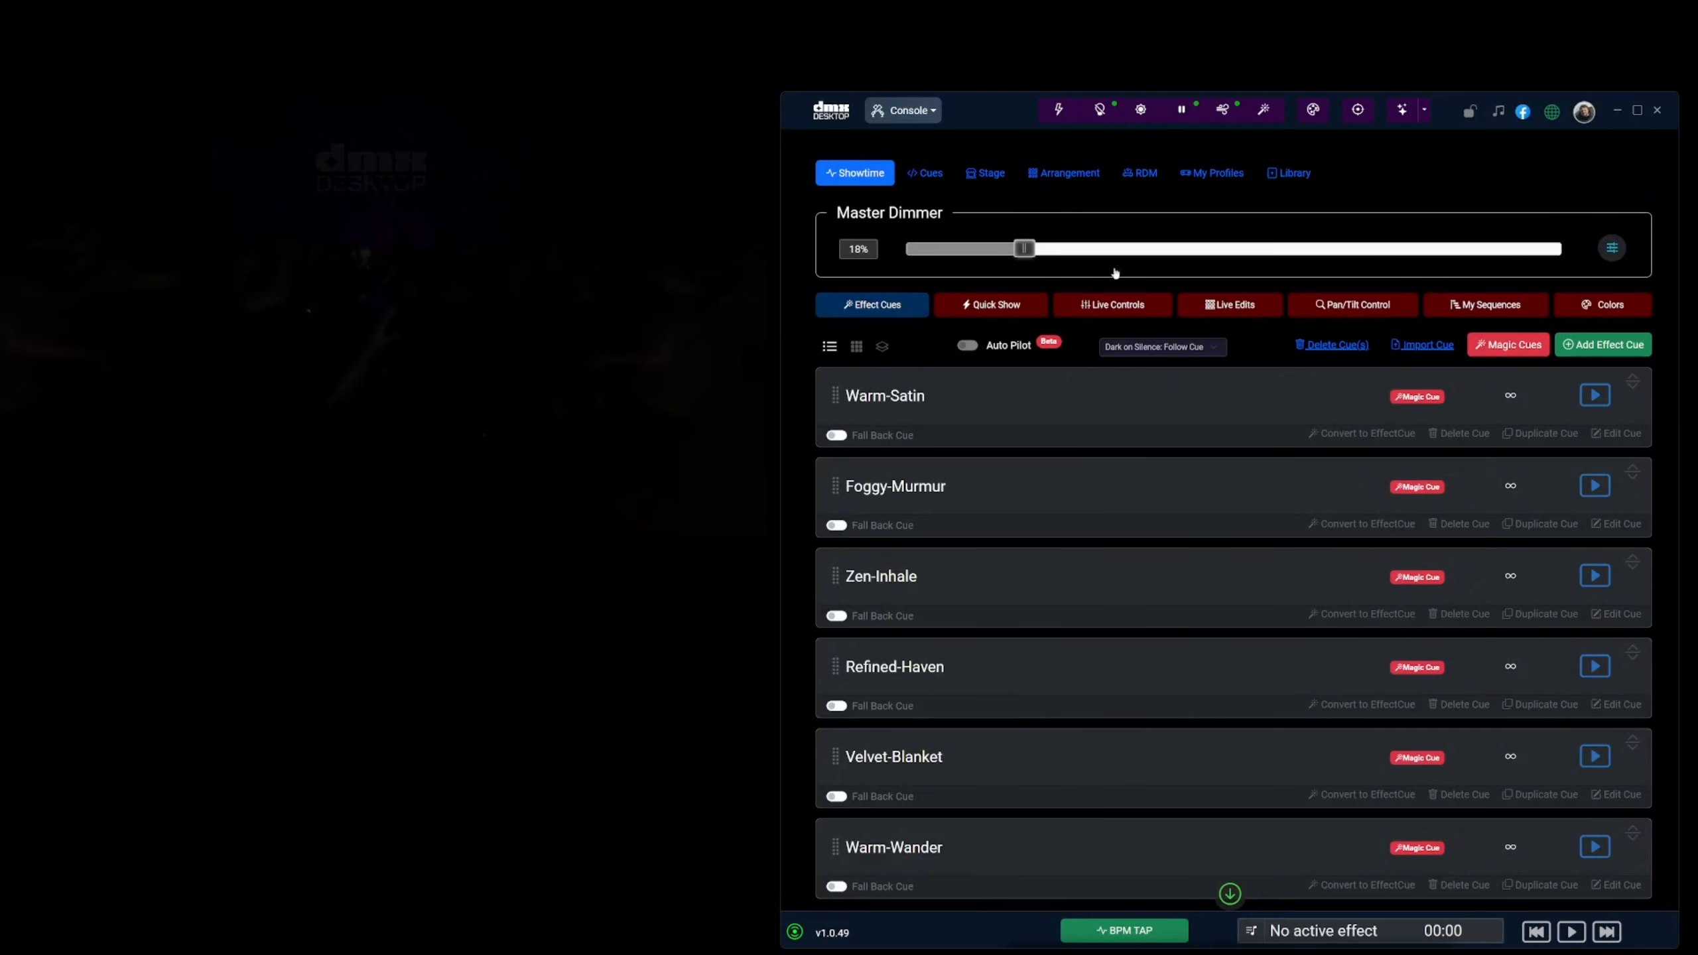
click(907, 110)
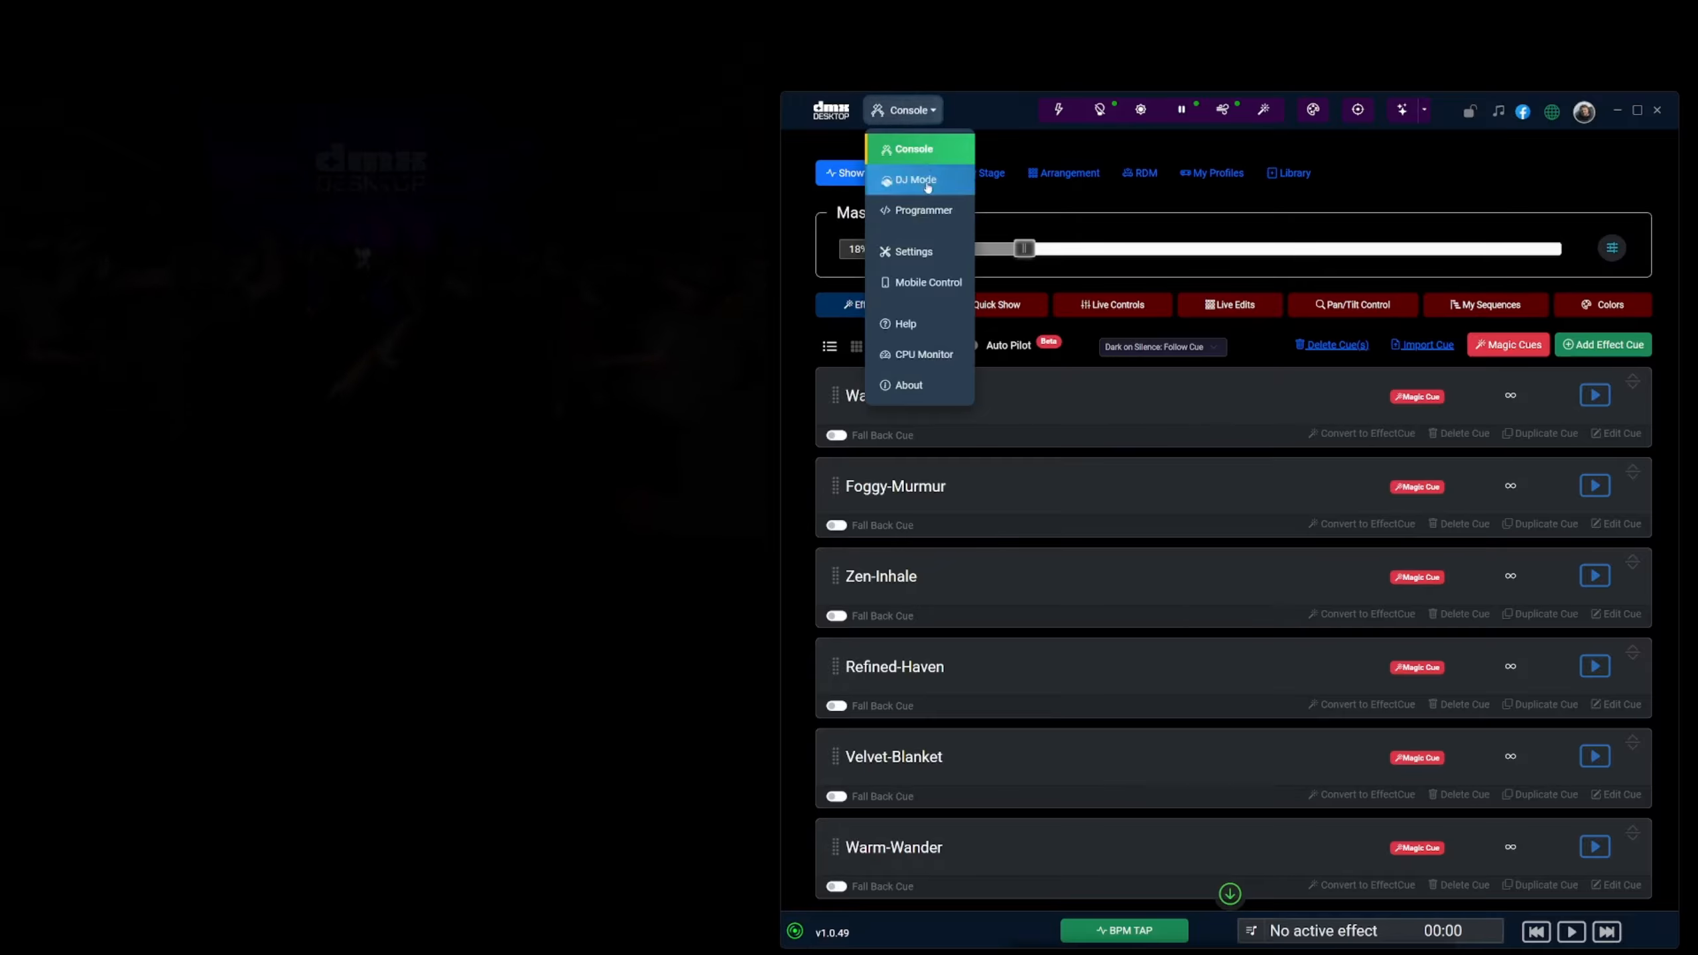
click(1037, 206)
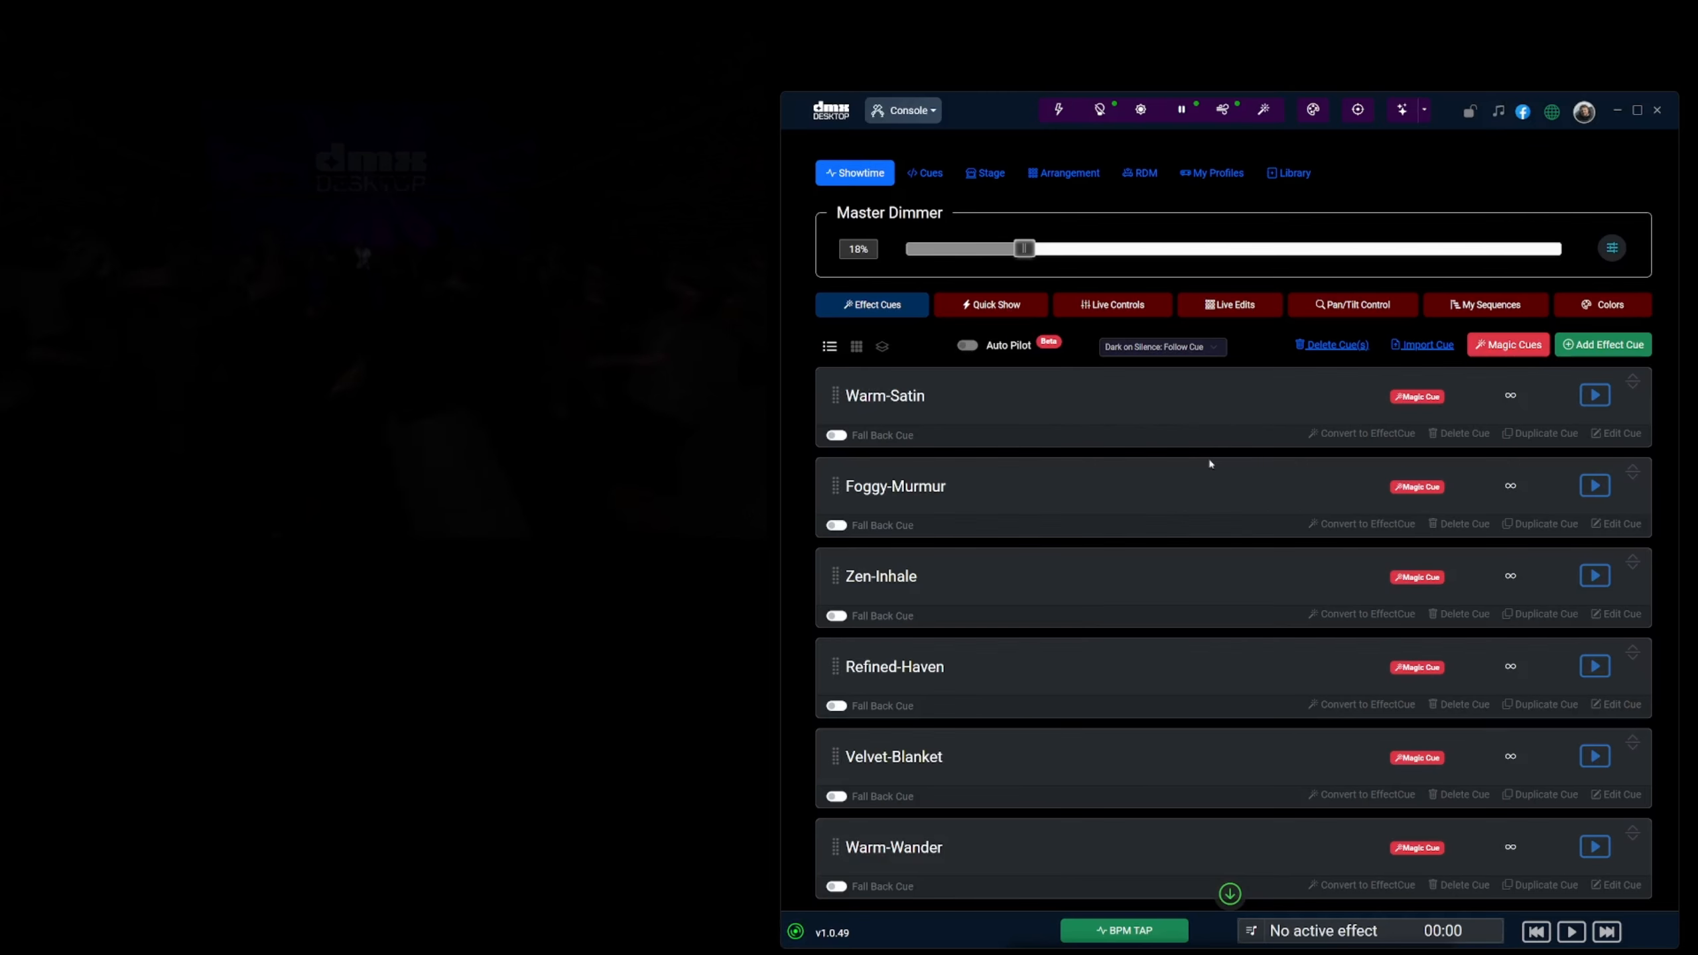
Step: Examine the conflicts between Live Edits that use the same DMX channels
click(1242, 307)
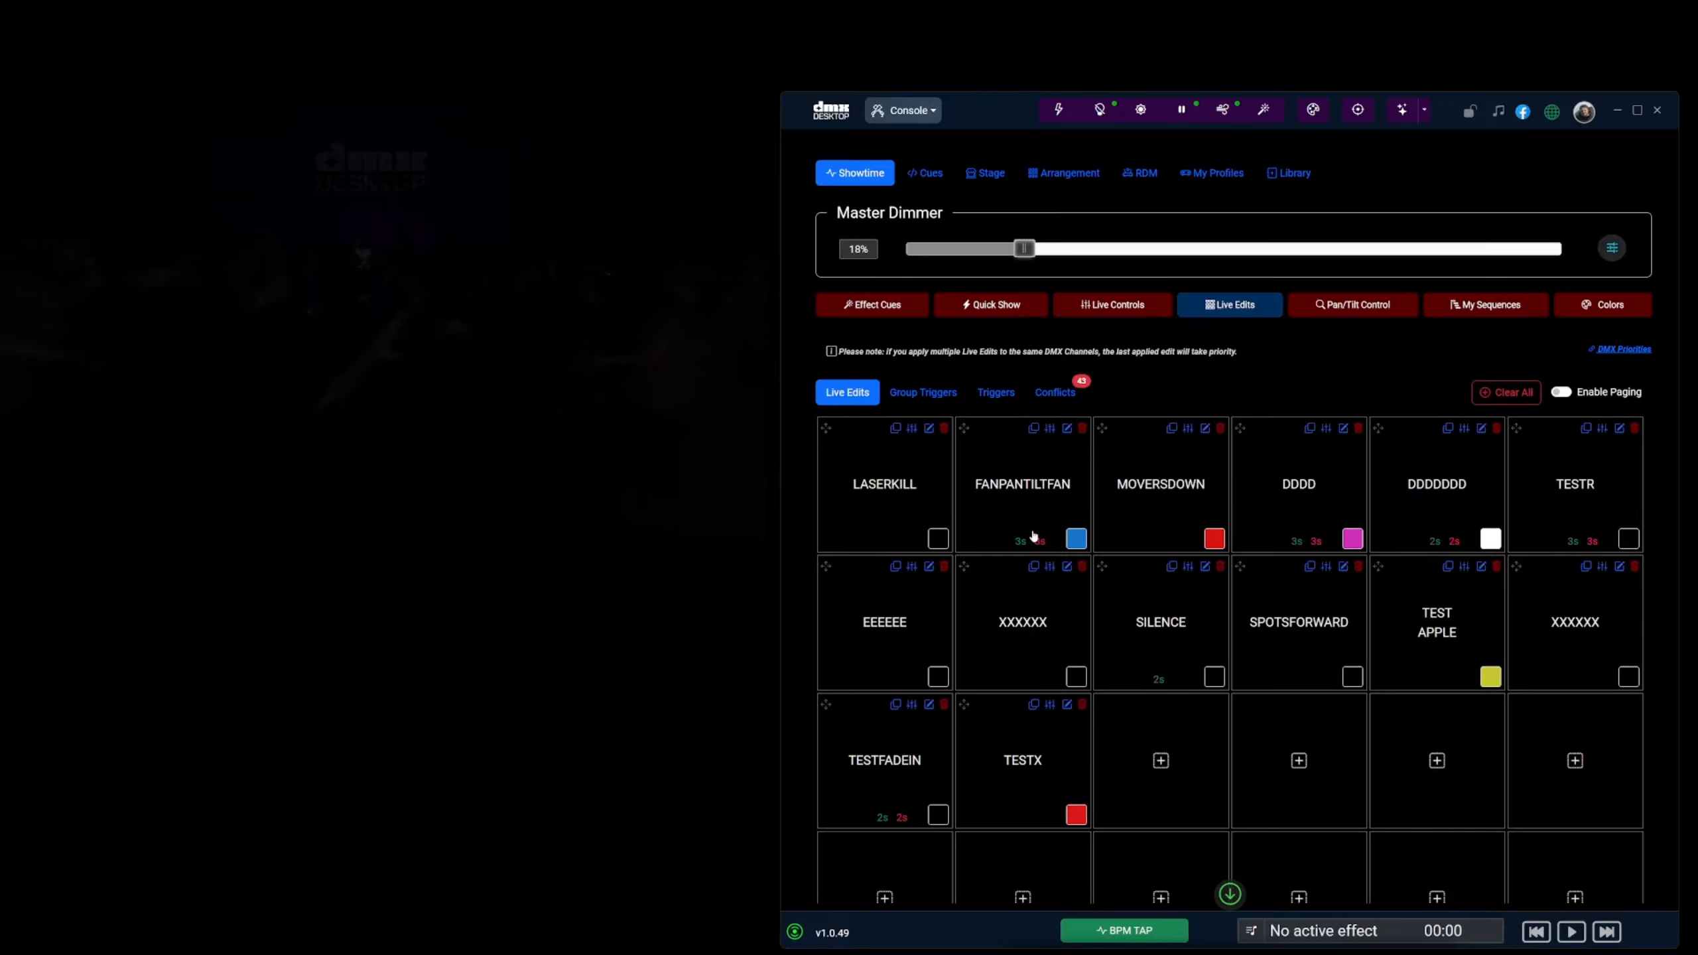
click(1054, 395)
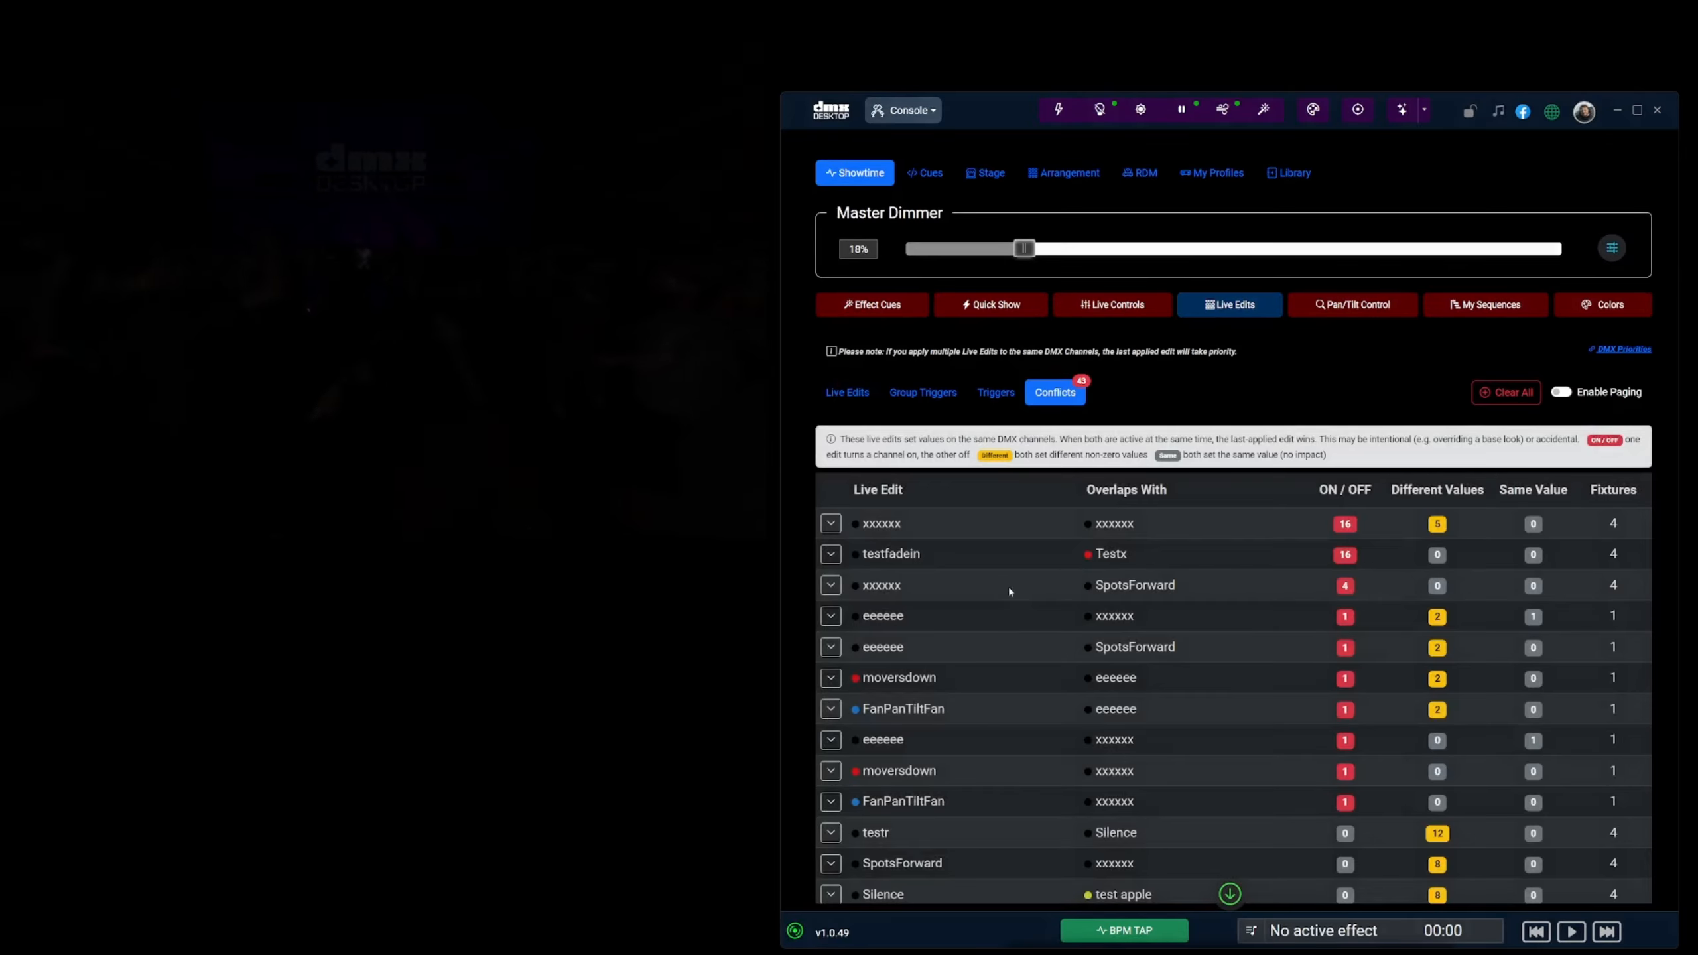
Step: Examine the channel-by-channel details of the first conflict, between the two xxxxxx Live Edits, then collapse them
scroll(1000, 586, down, 2)
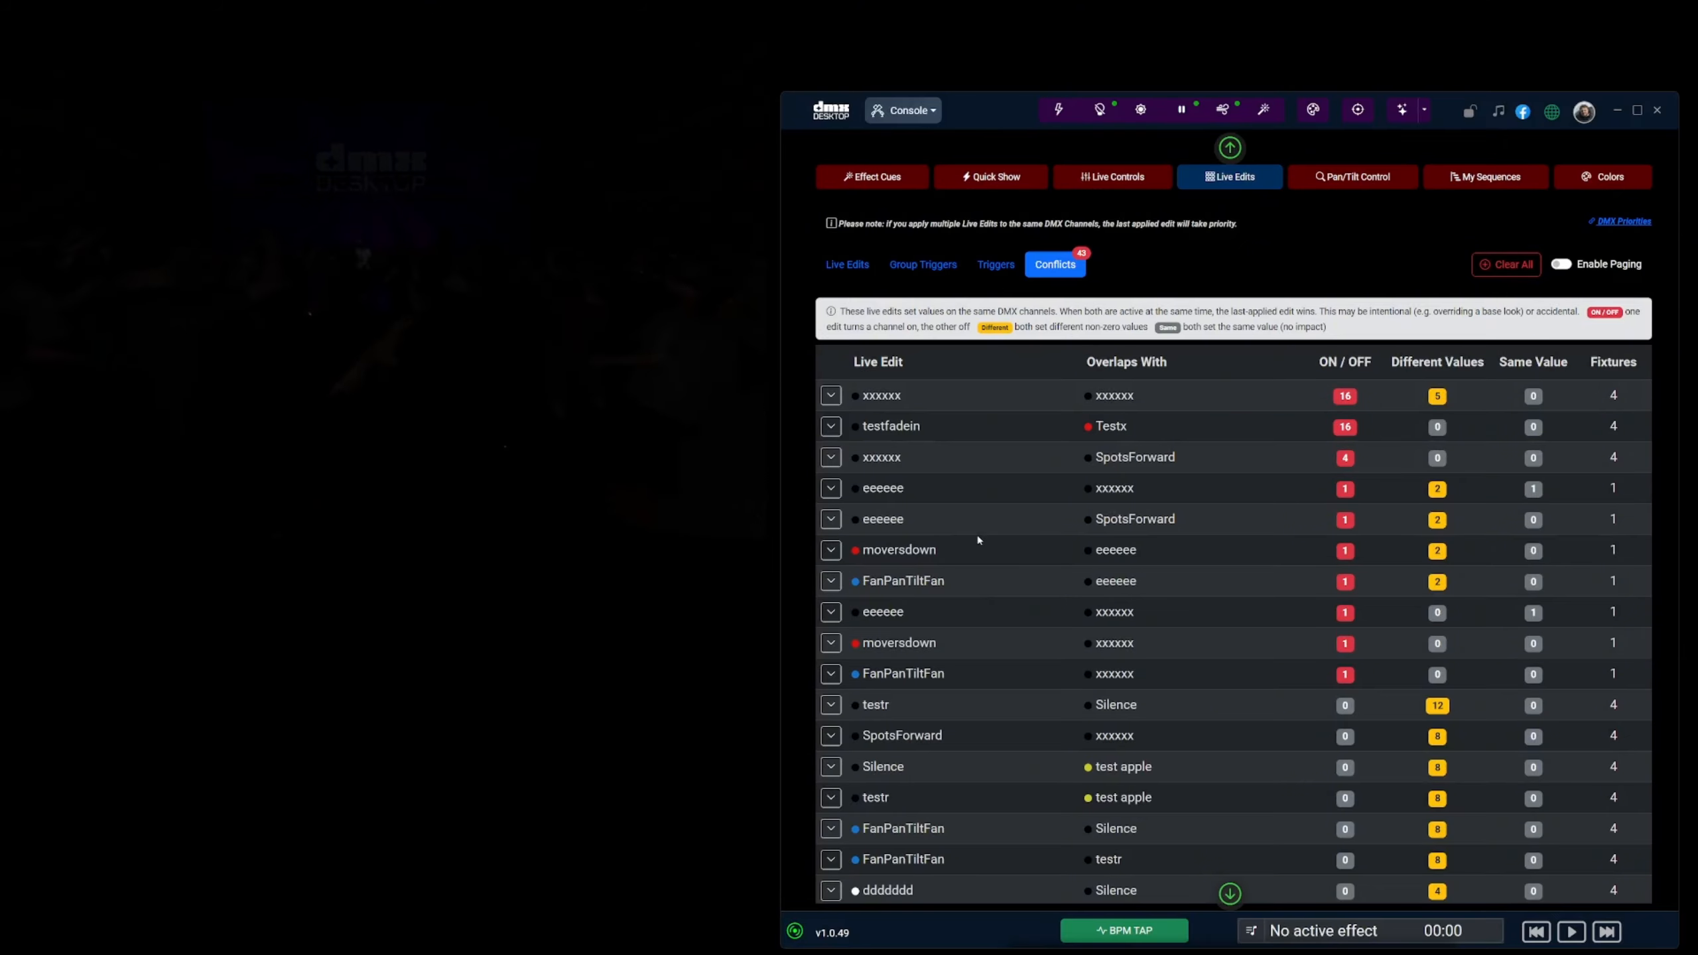
scroll(961, 552, down, 1)
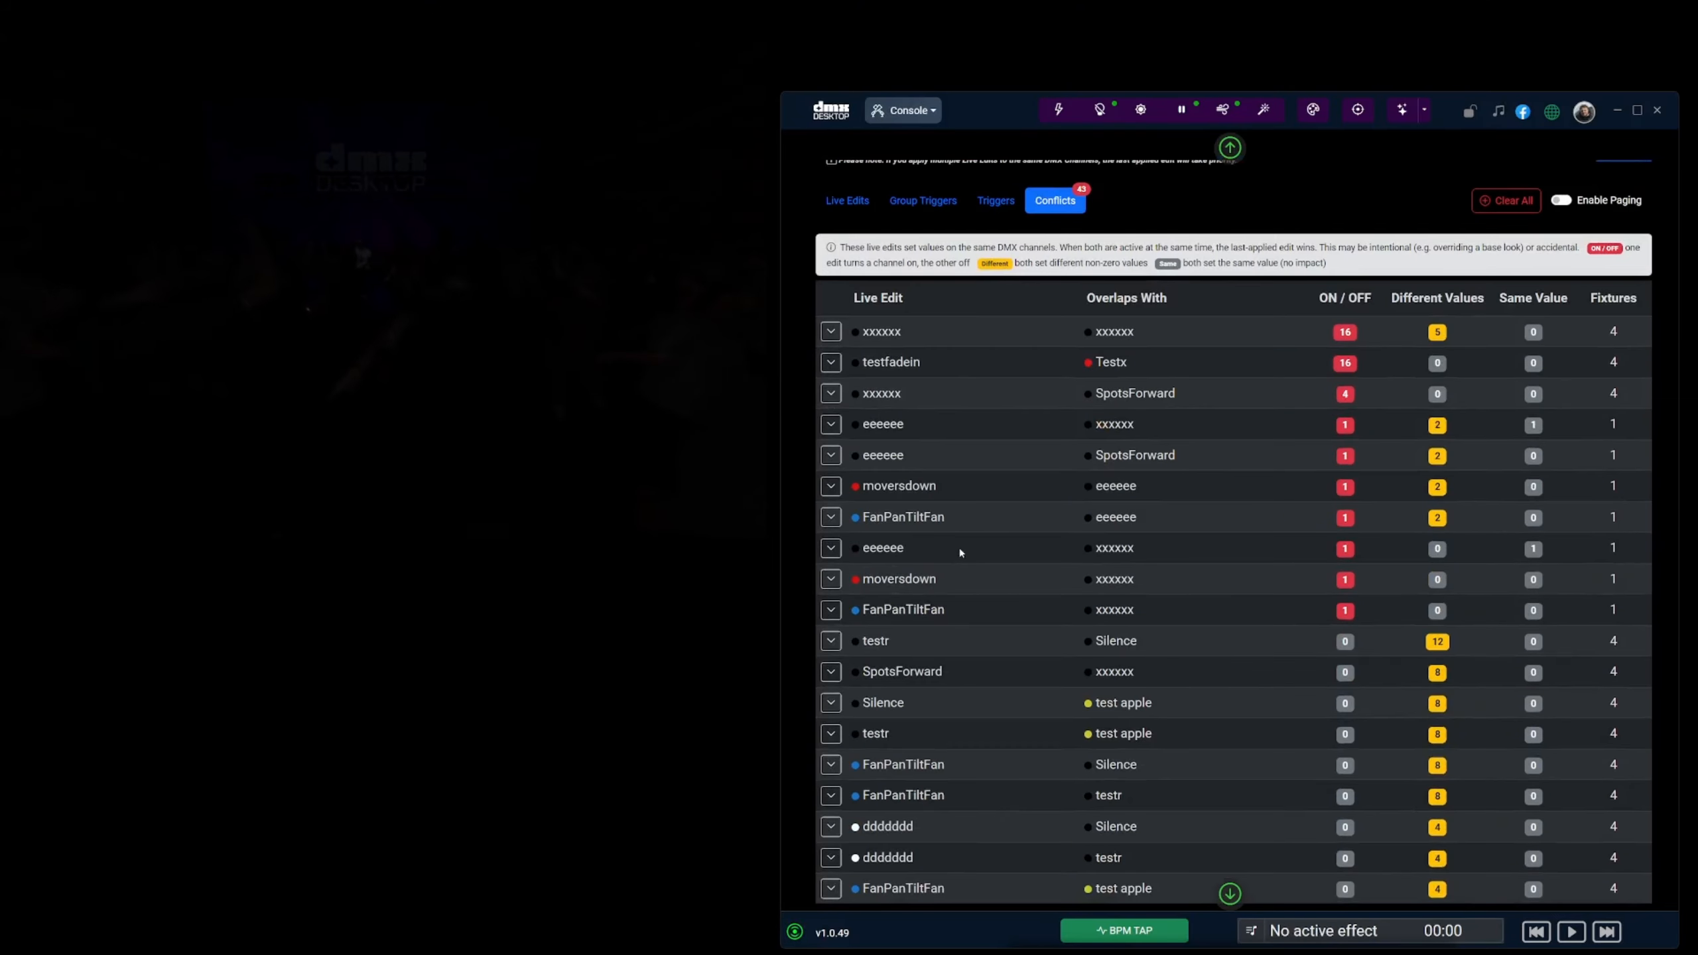
scroll(972, 558, up, 1)
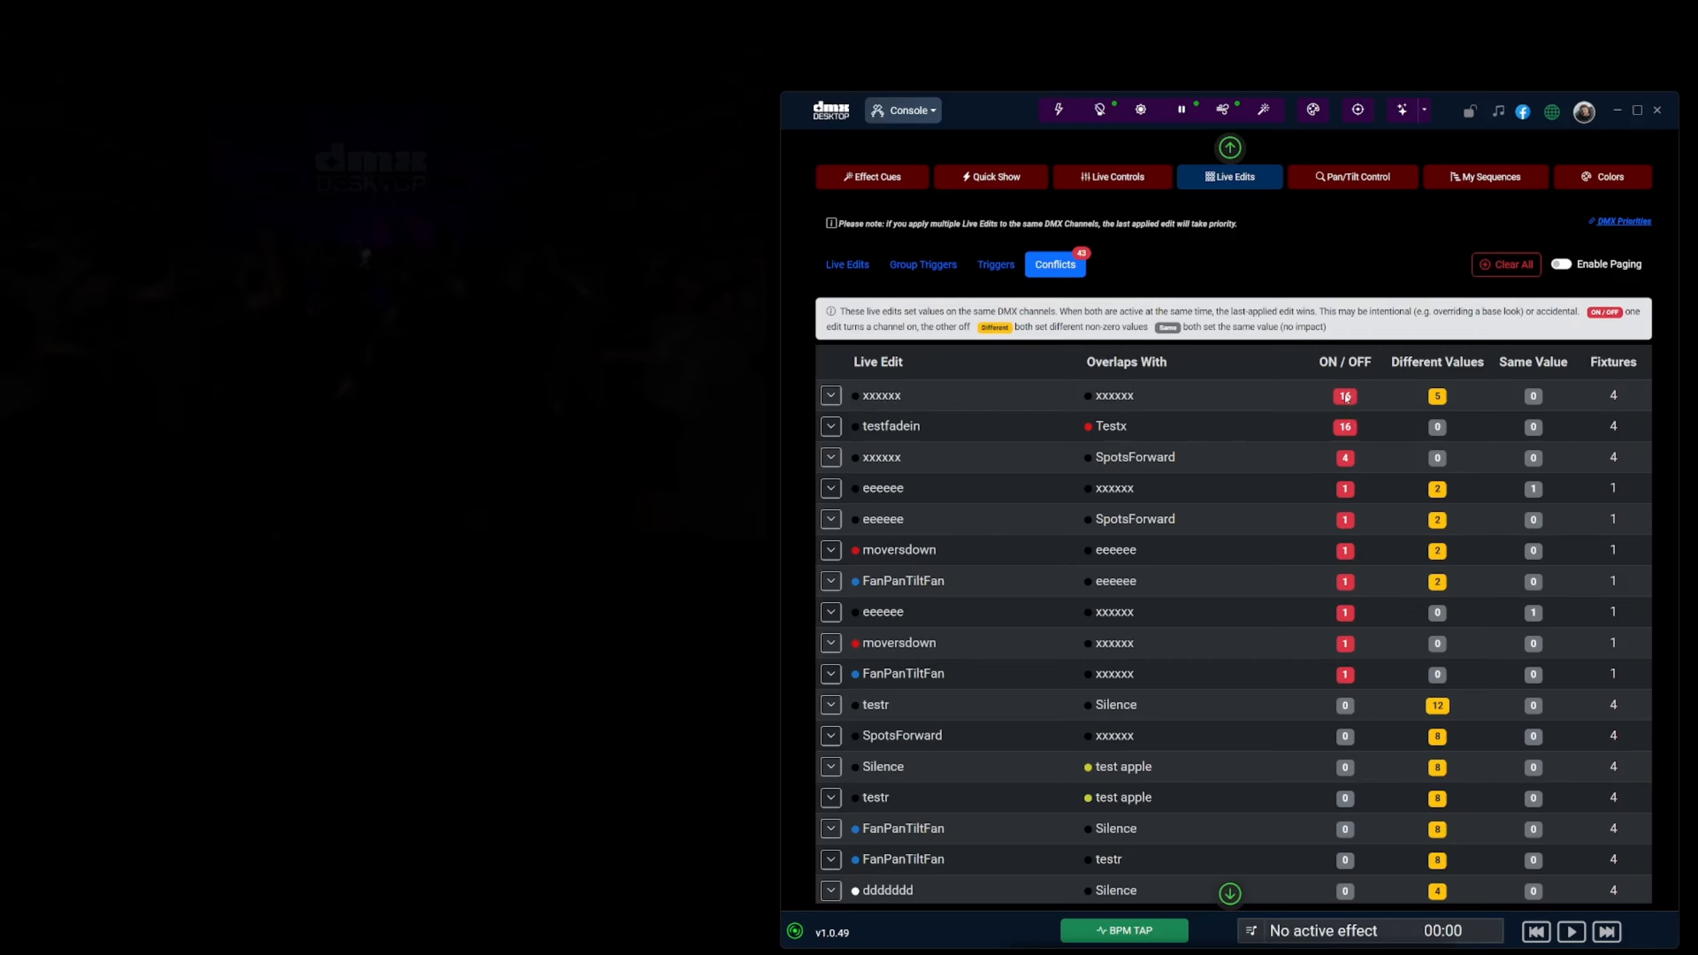
click(830, 396)
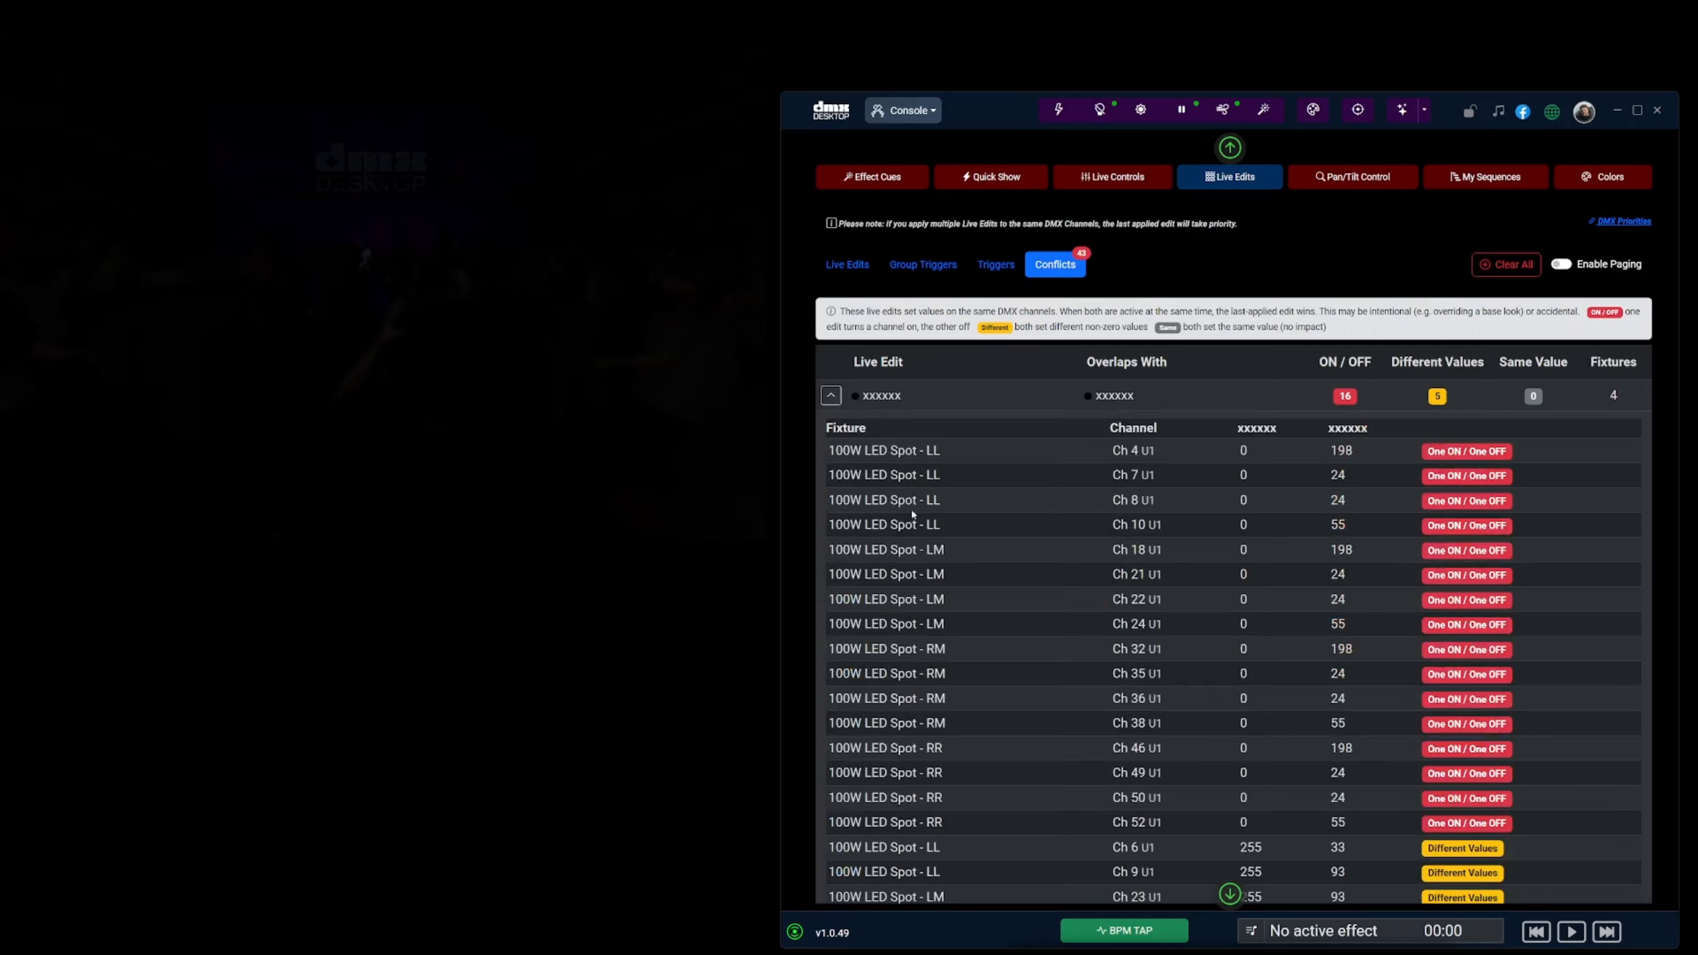
scroll(887, 532, down, 6)
scroll(818, 404, up, 5)
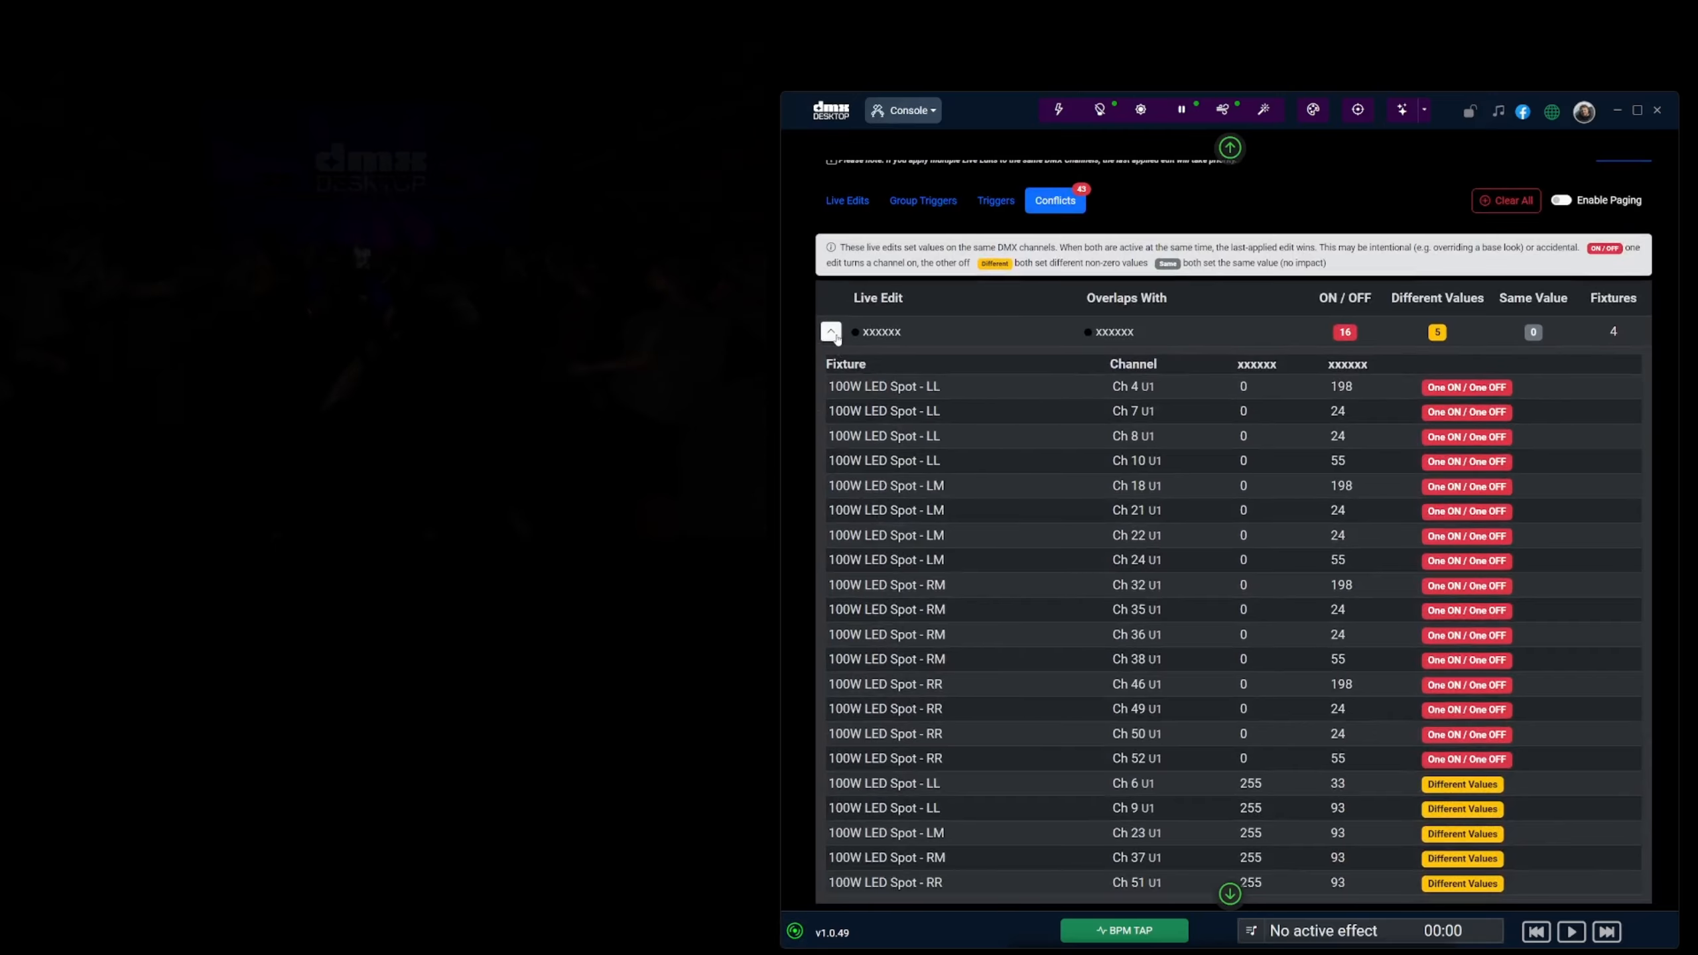
click(831, 332)
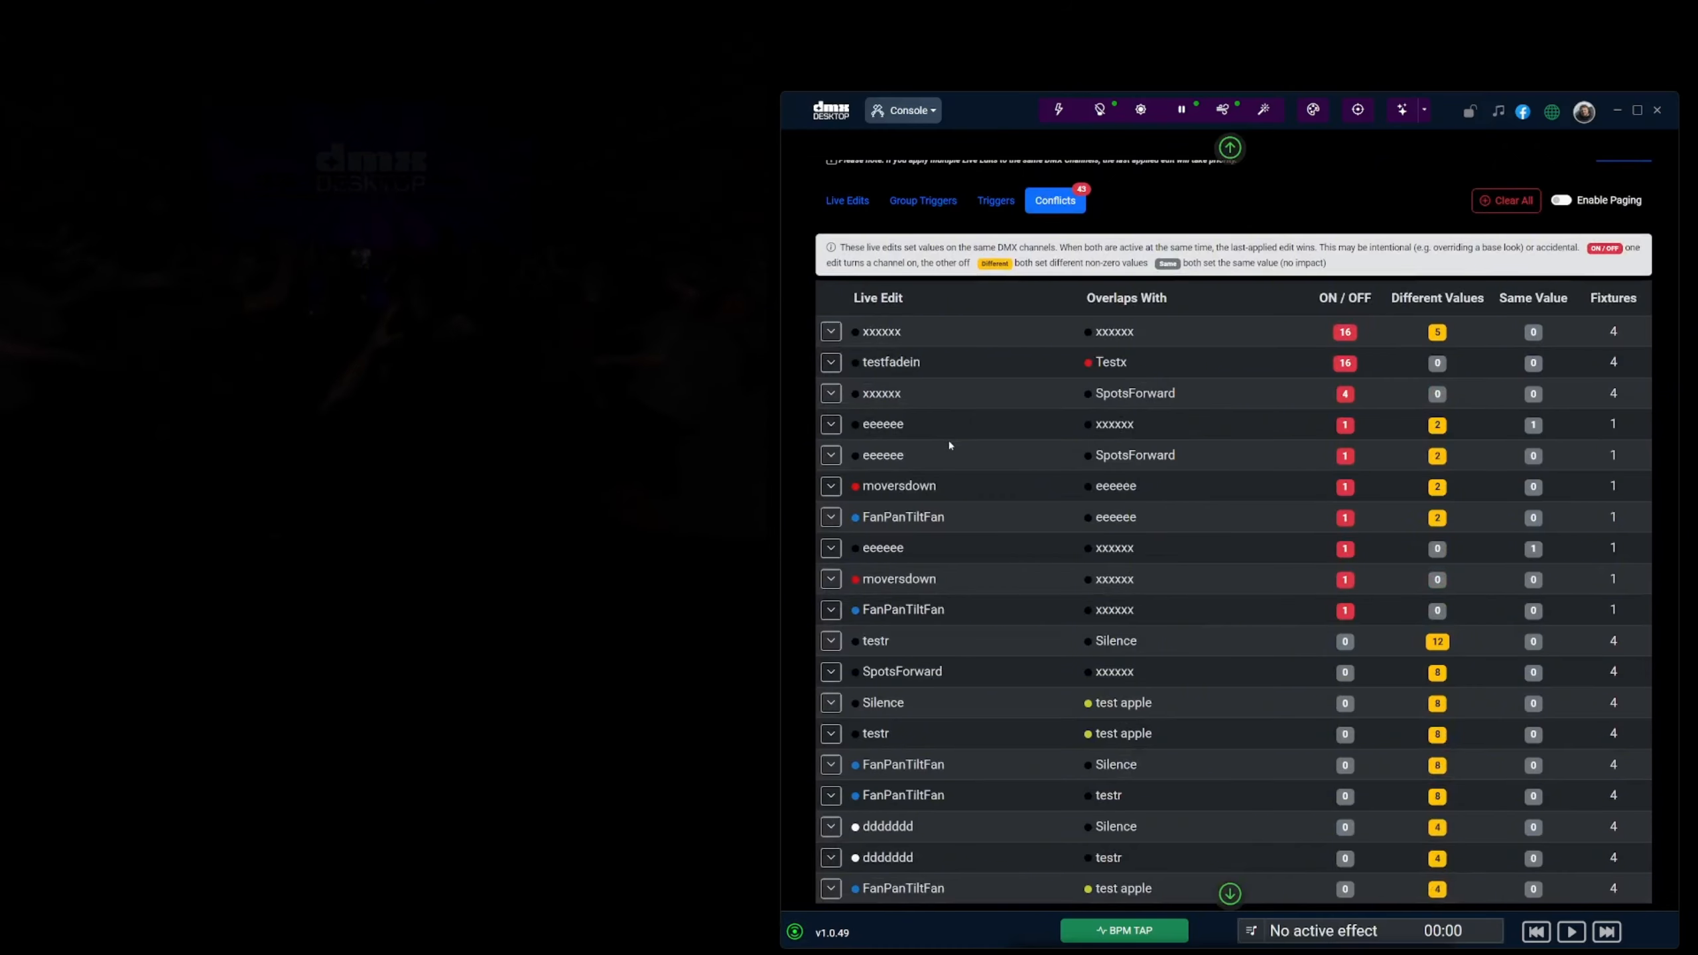
Step: Examine the conflicting channel values between the Silence and test apple Live Edits, then collapse the details
scroll(937, 442, down, 2)
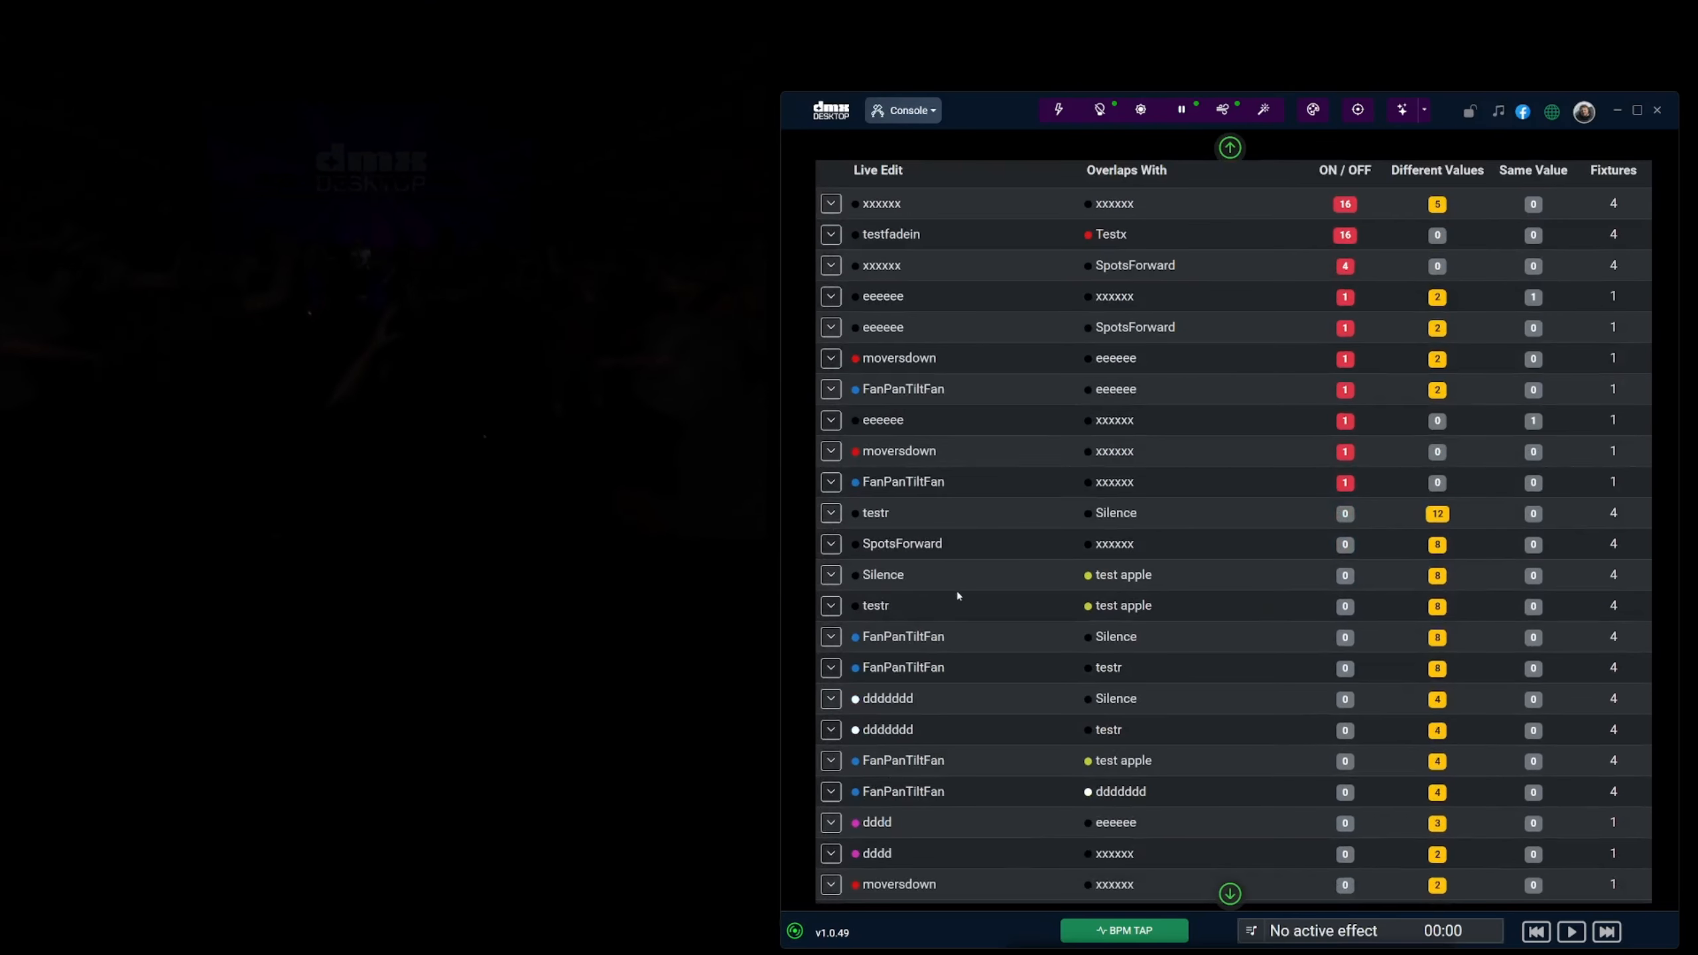
scroll(957, 595, up, 1)
scroll(954, 602, down, 1)
click(831, 577)
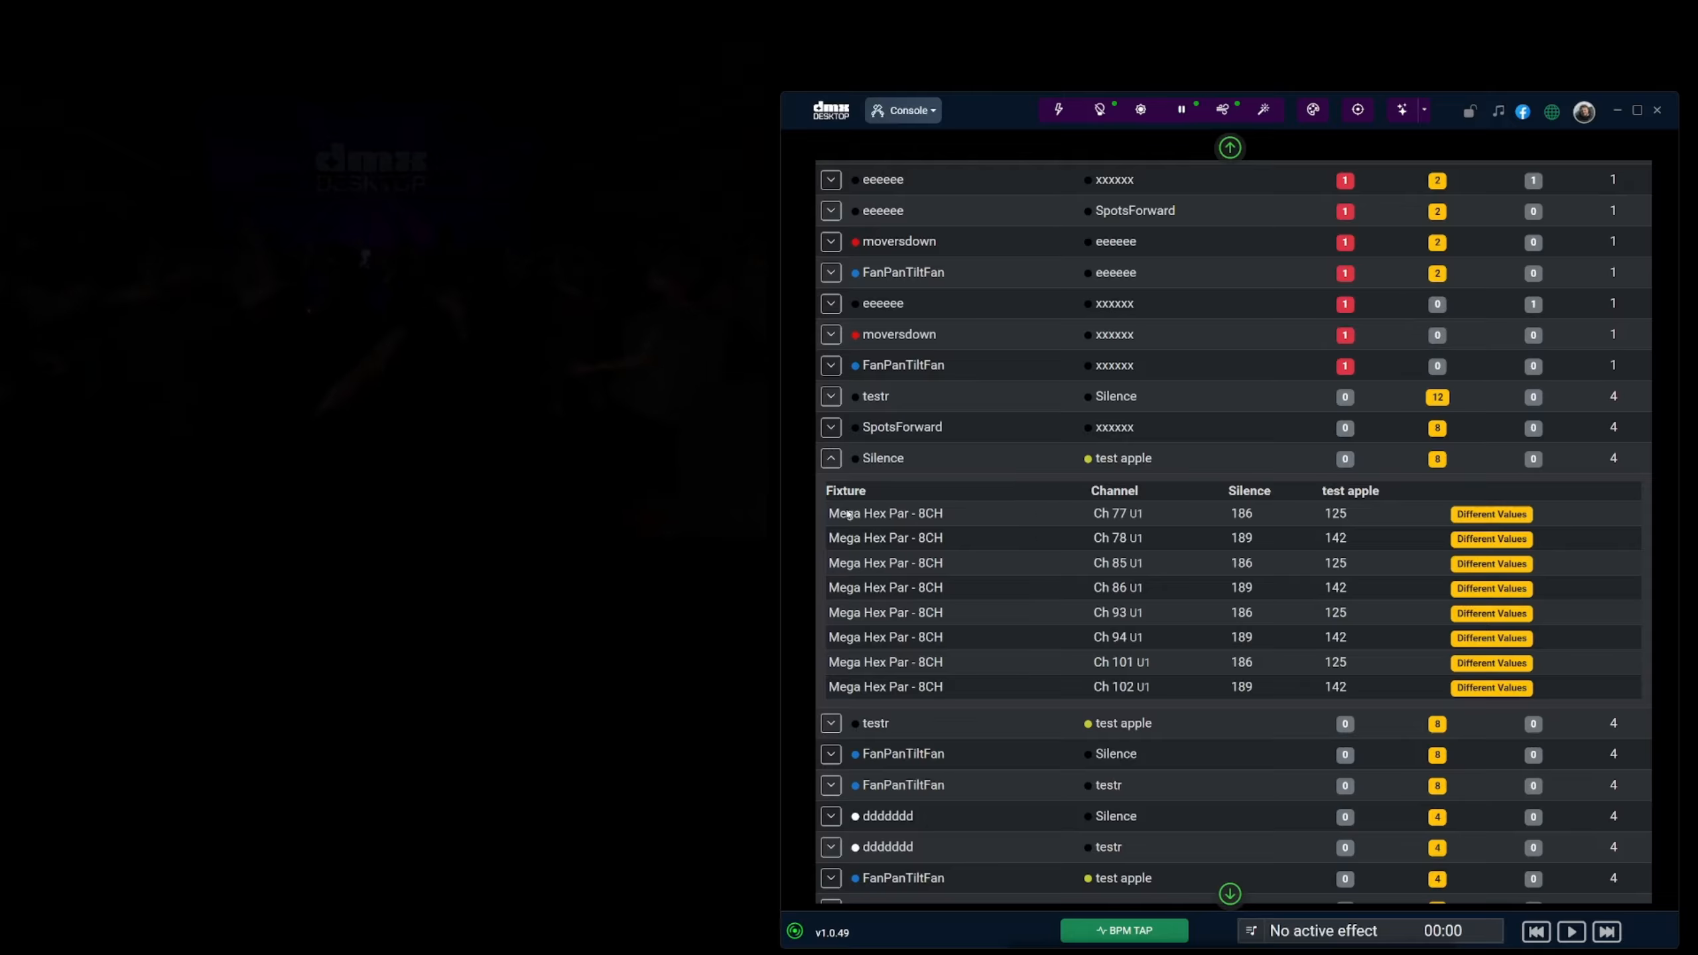
click(830, 460)
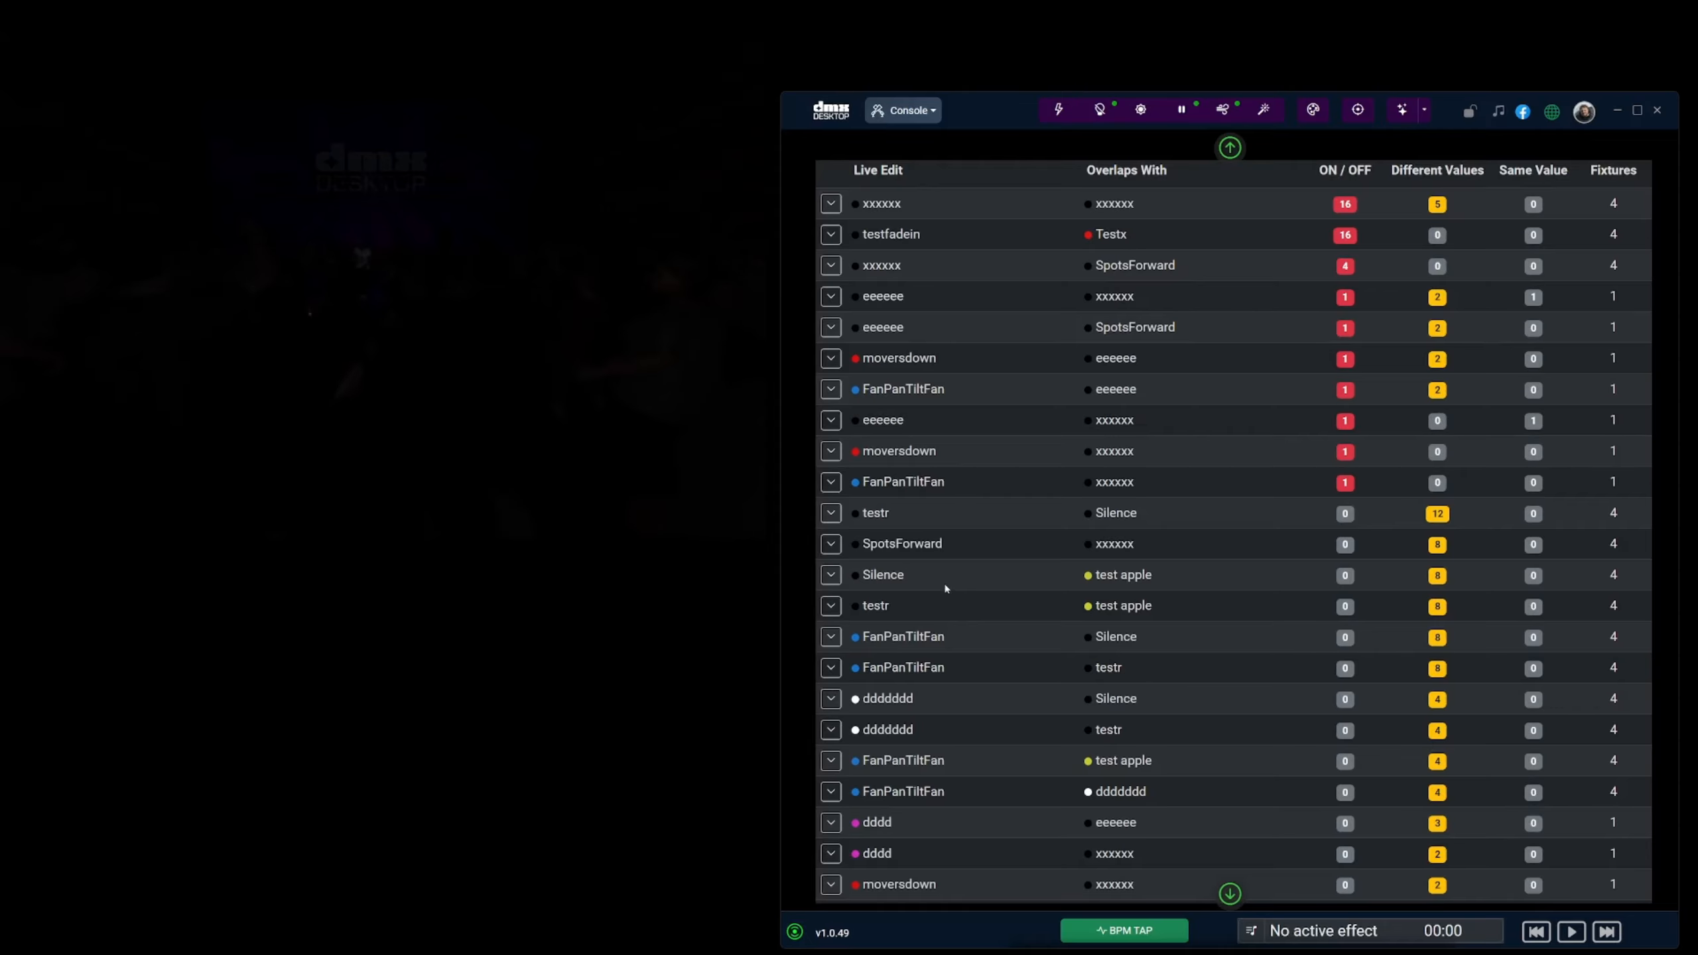
Step: Look through the rest of the conflict list including its second page, then return to the first page
scroll(944, 589, down, 3)
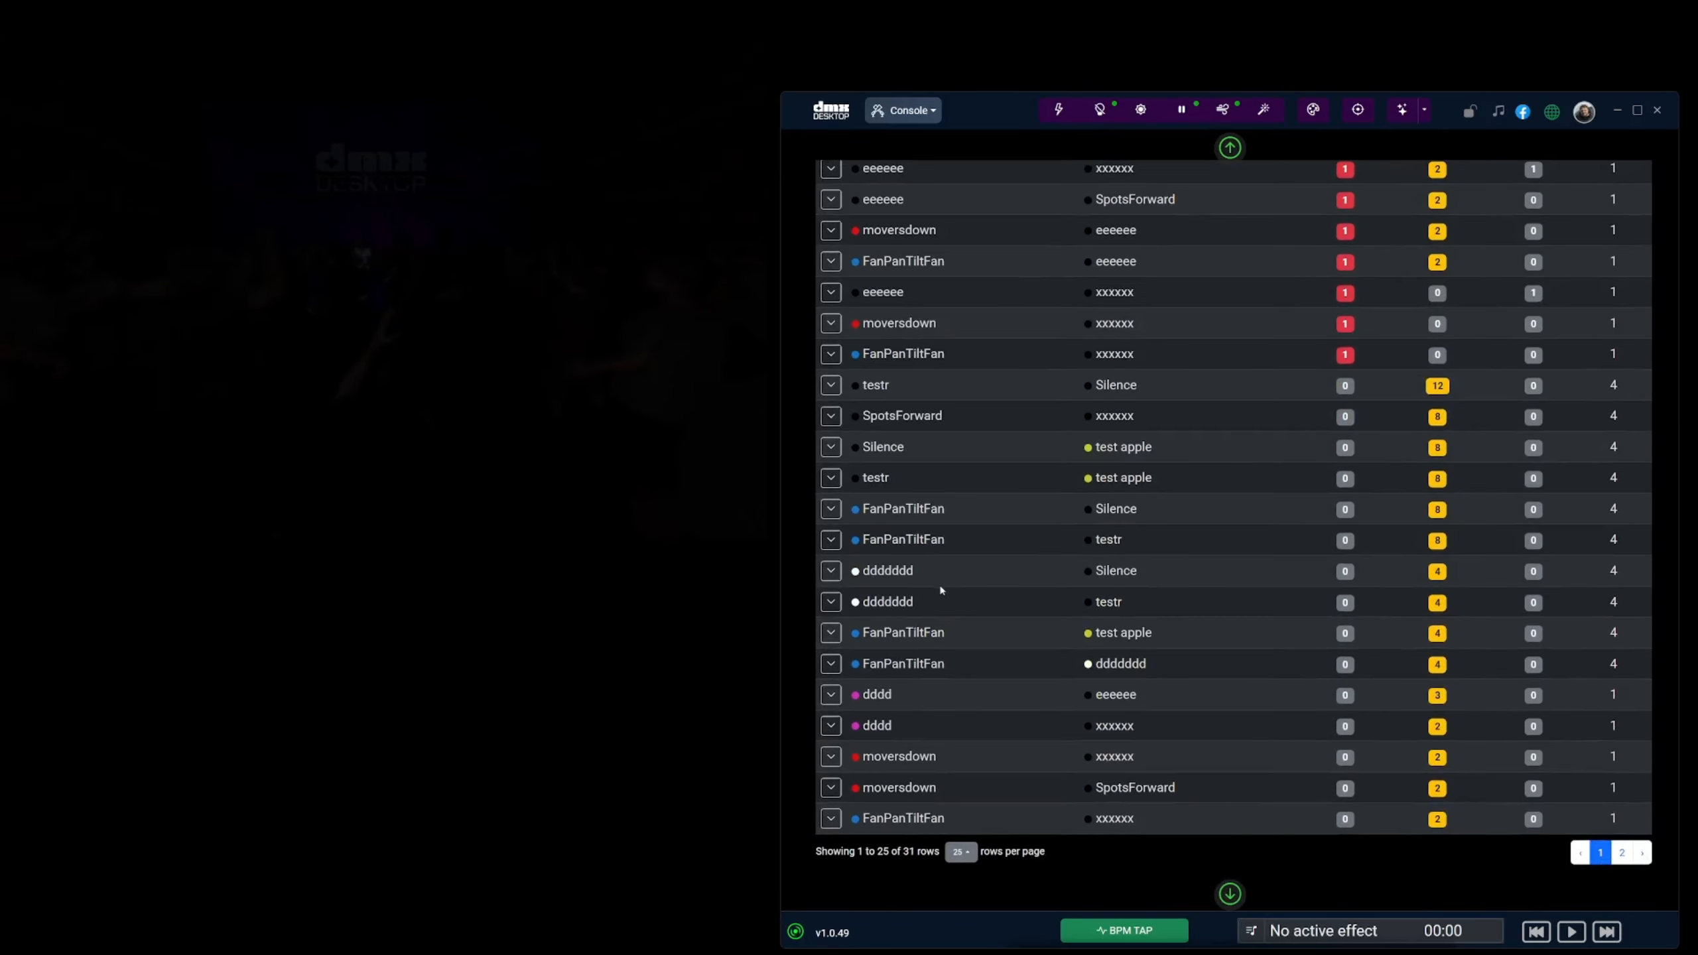
scroll(976, 602, up, 5)
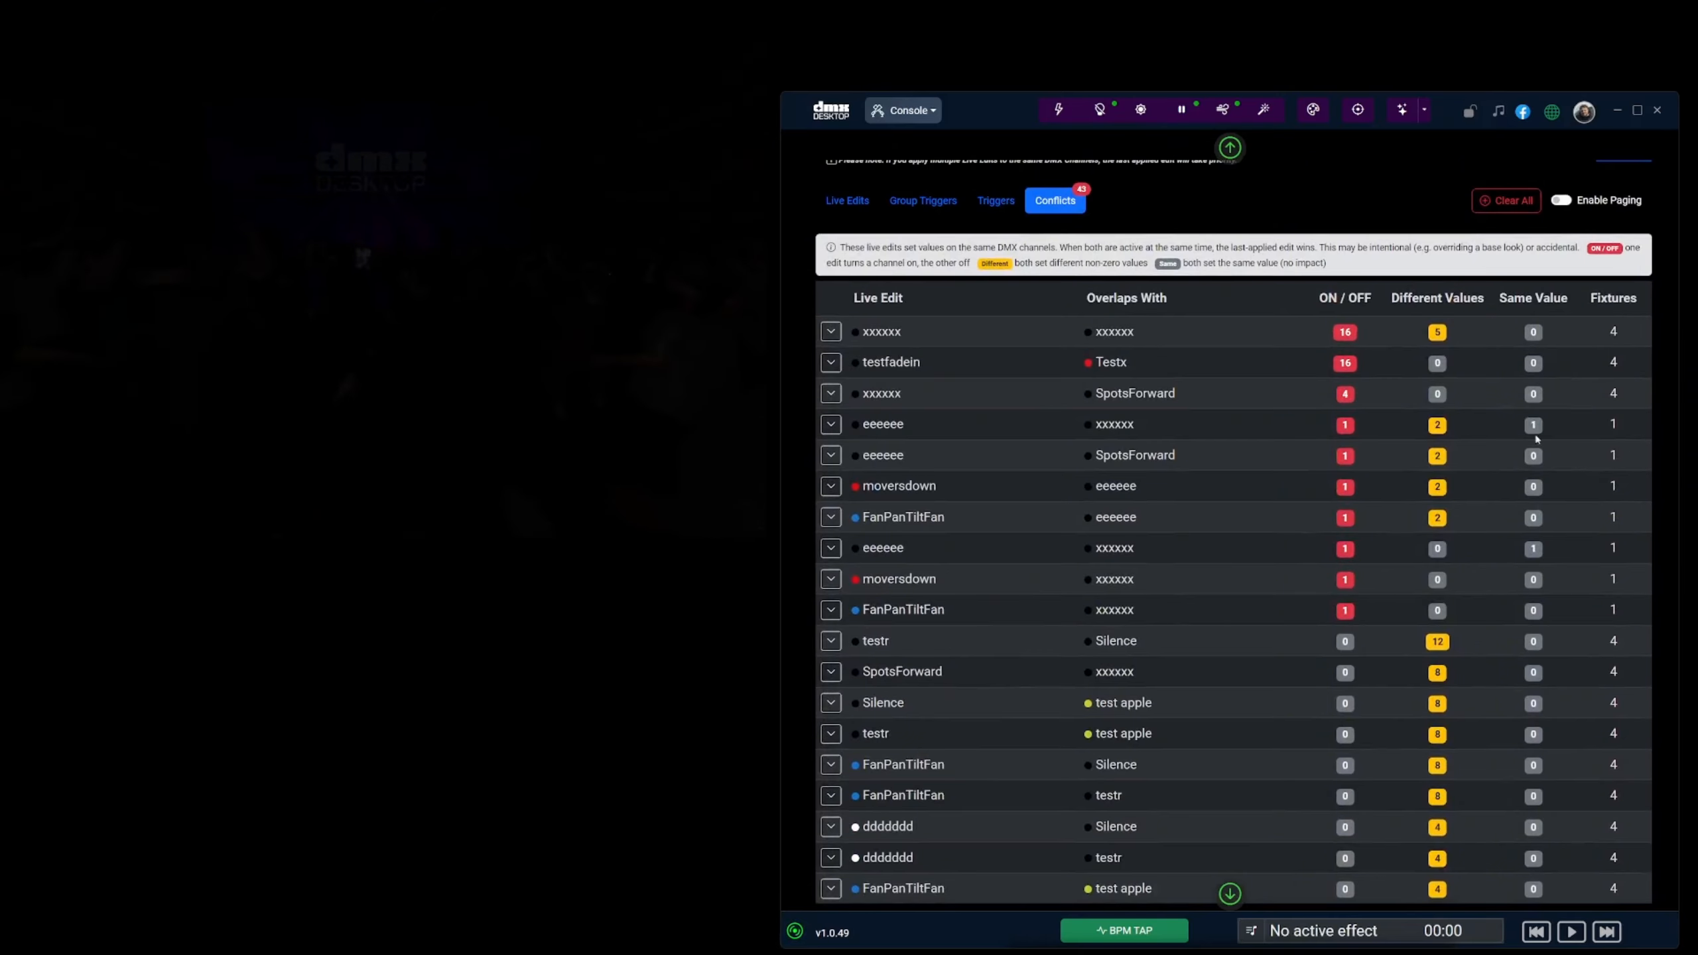
scroll(1536, 439, down, 5)
scroll(1471, 729, up, 4)
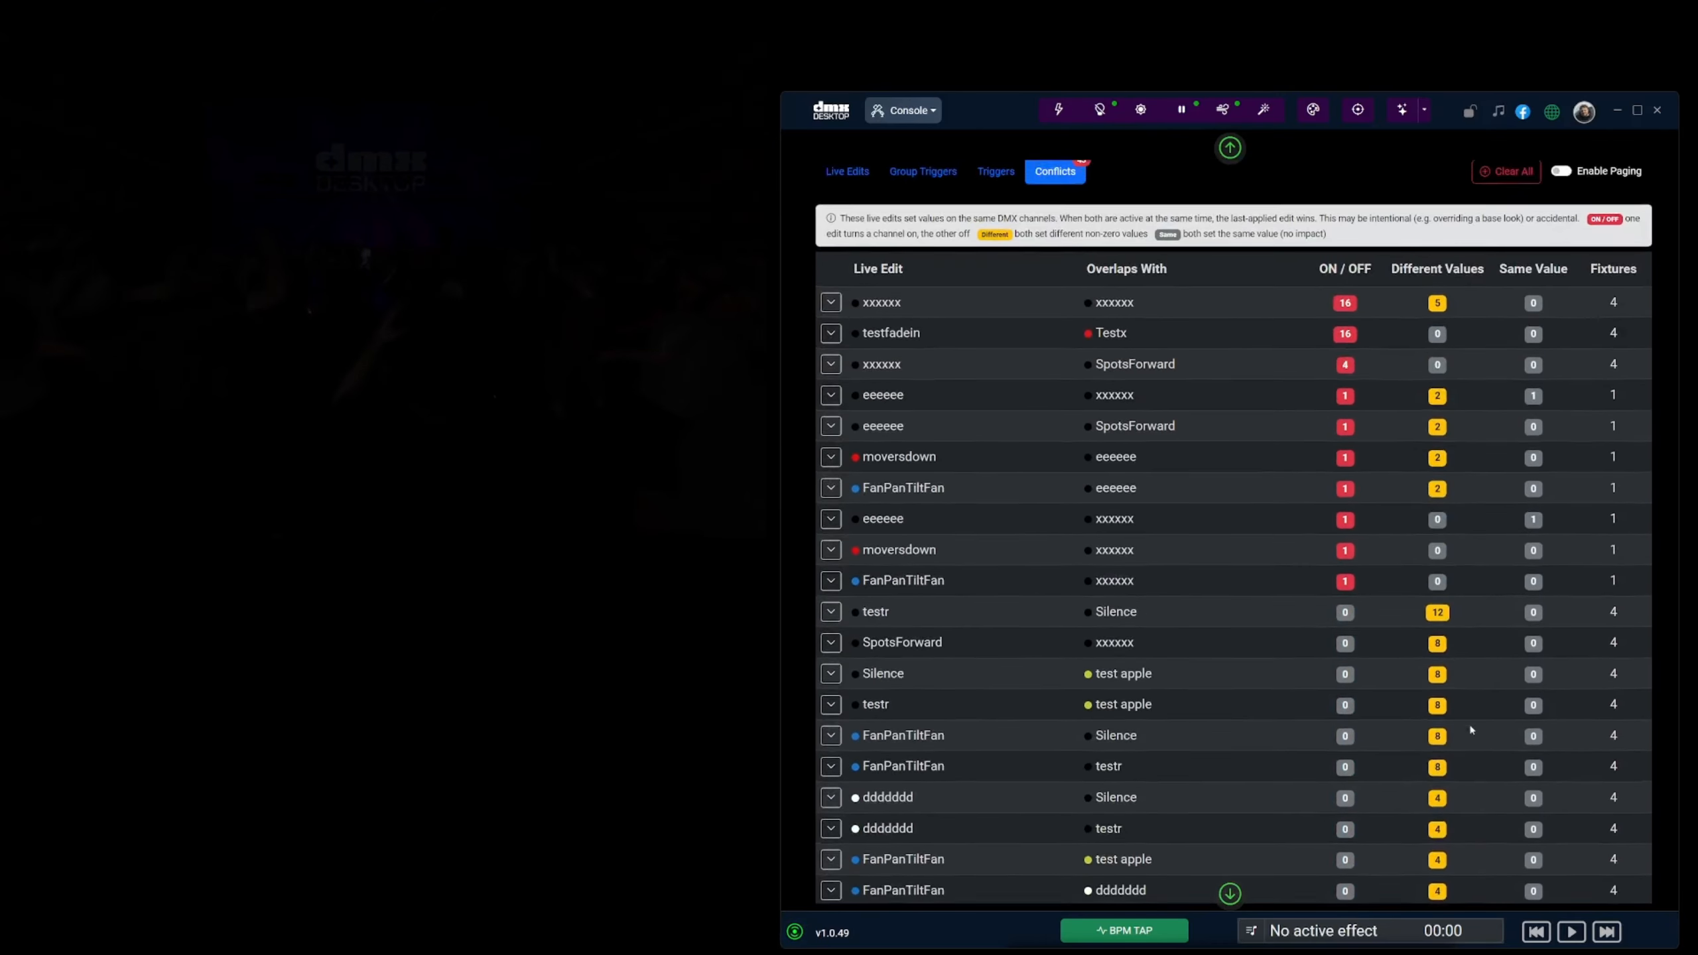
scroll(1471, 729, down, 5)
click(1623, 825)
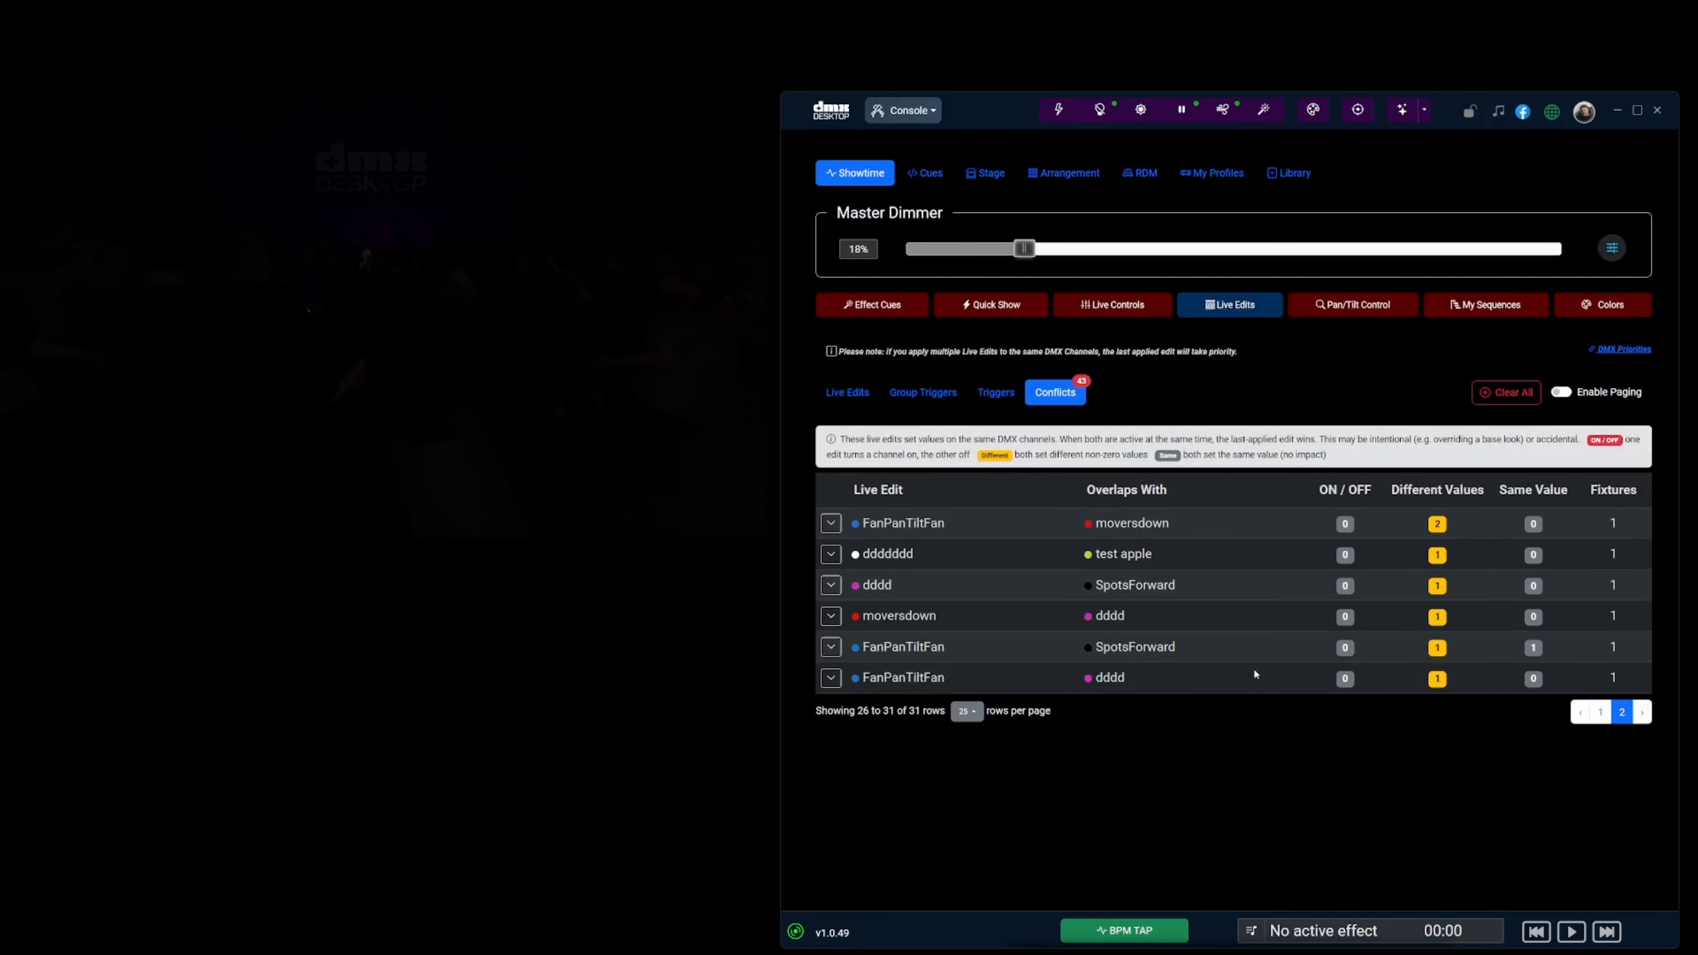
click(1599, 713)
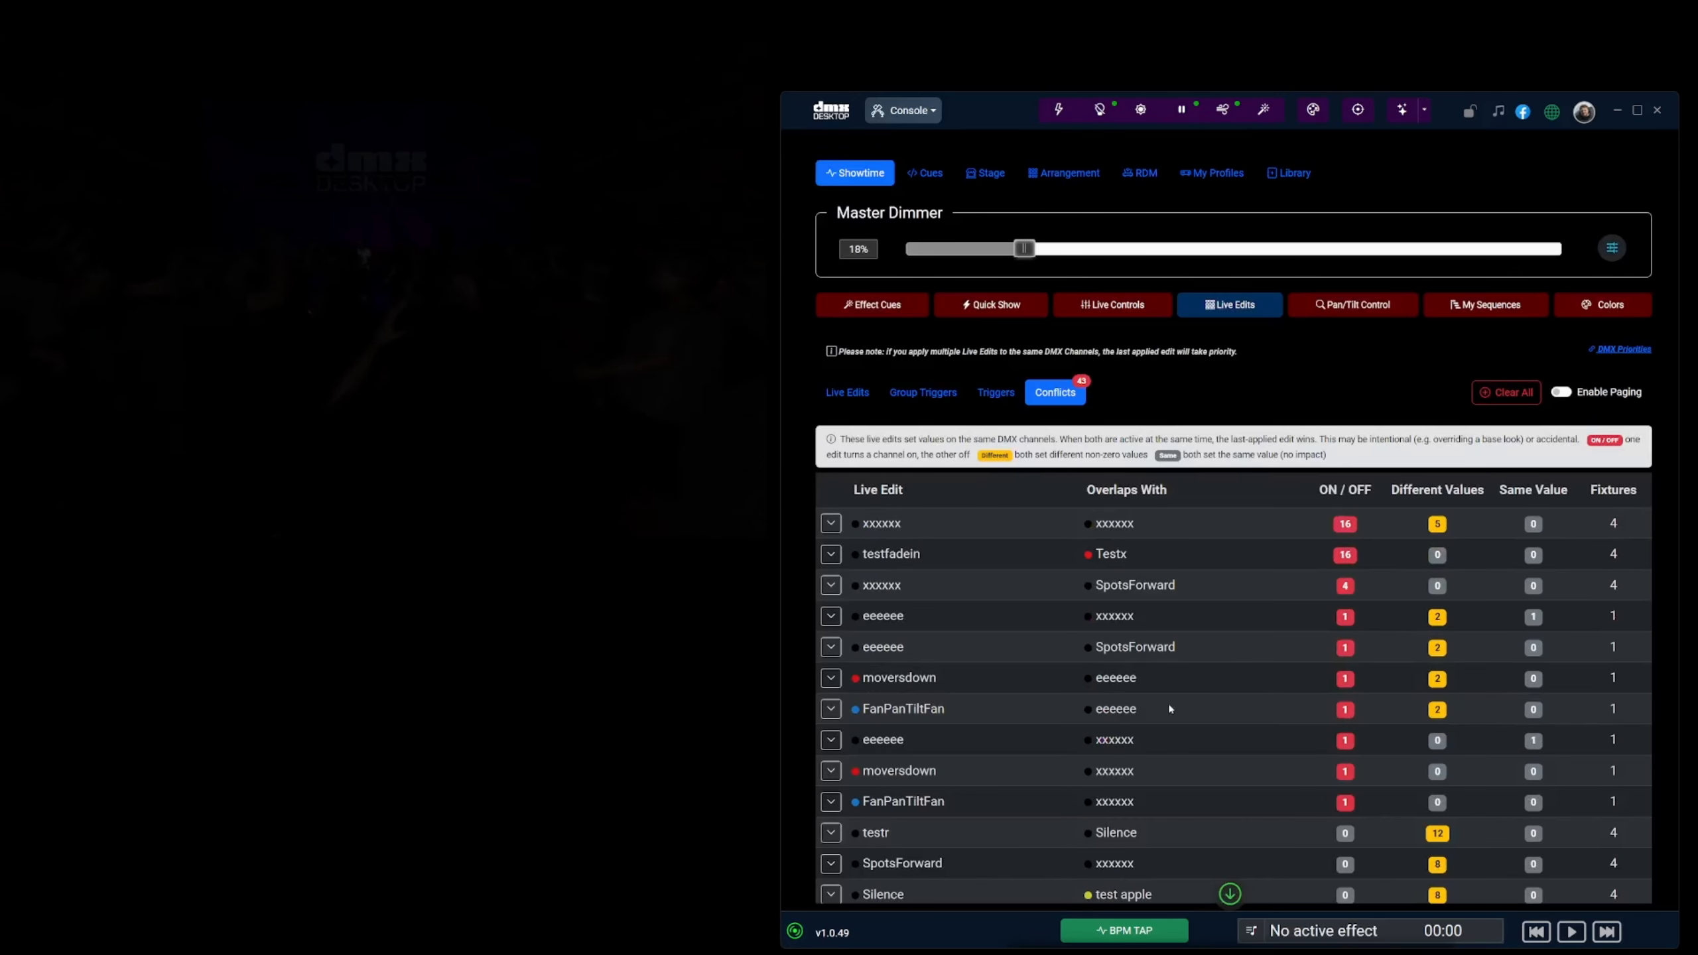
Step: Expand the conflict between FanPanTiltFan and test apple and examine which fixture channels have different values
scroll(1001, 636, down, 5)
scroll(1002, 642, down, 2)
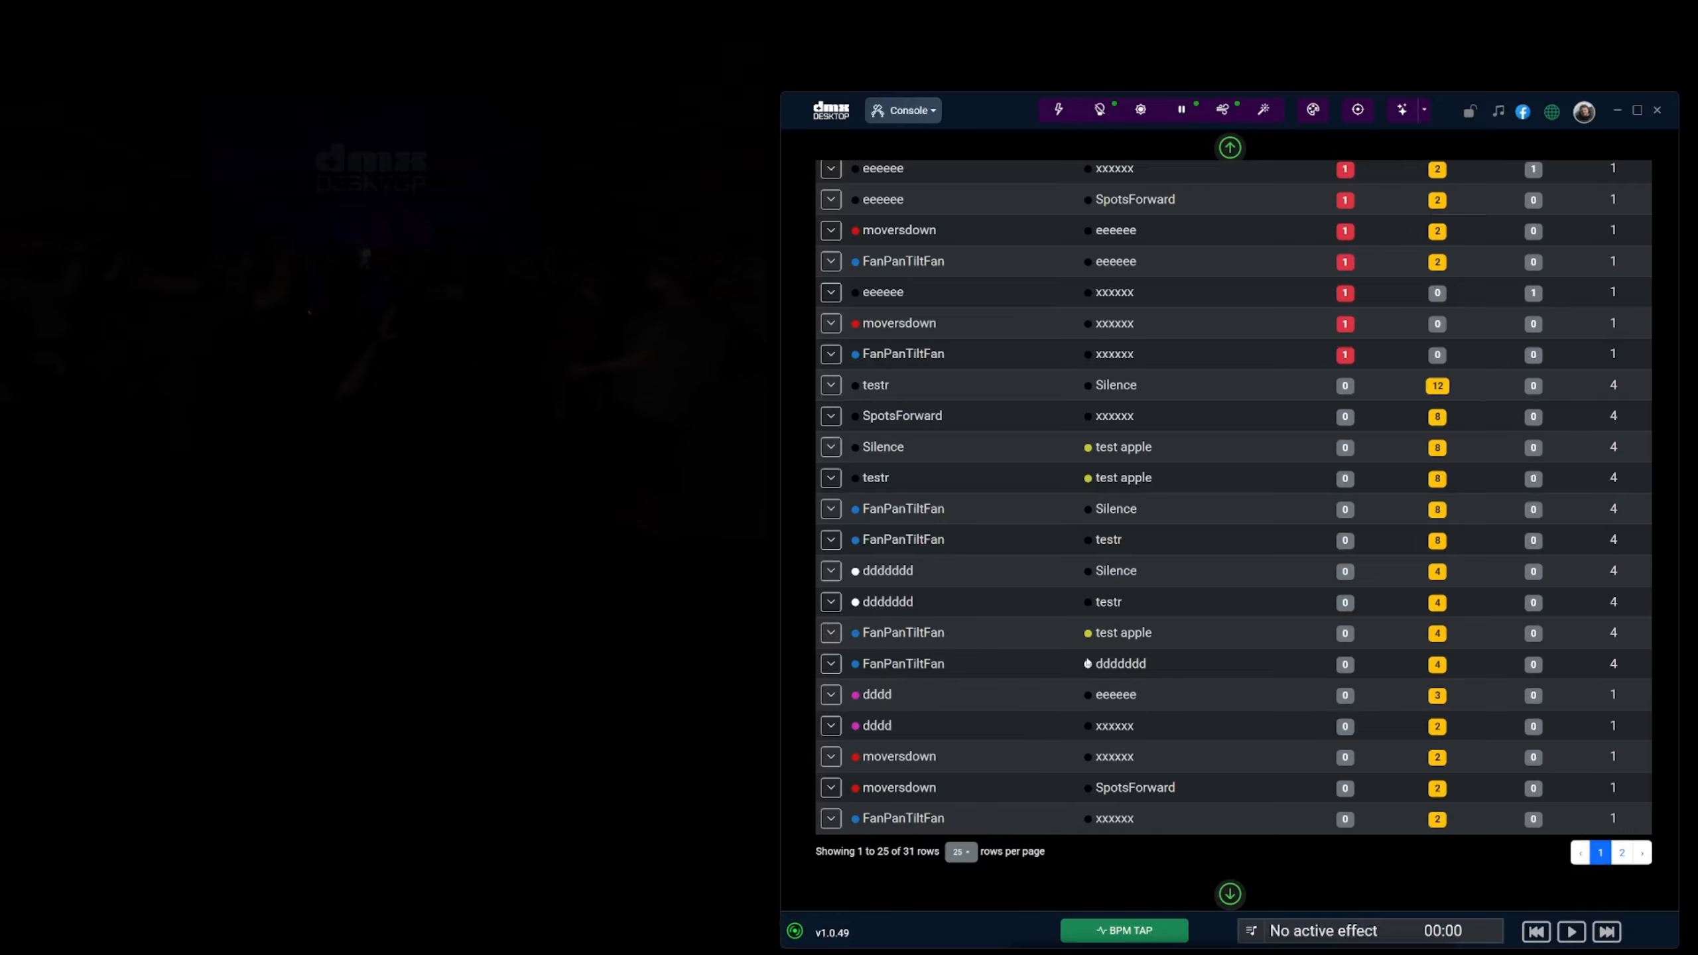
click(831, 634)
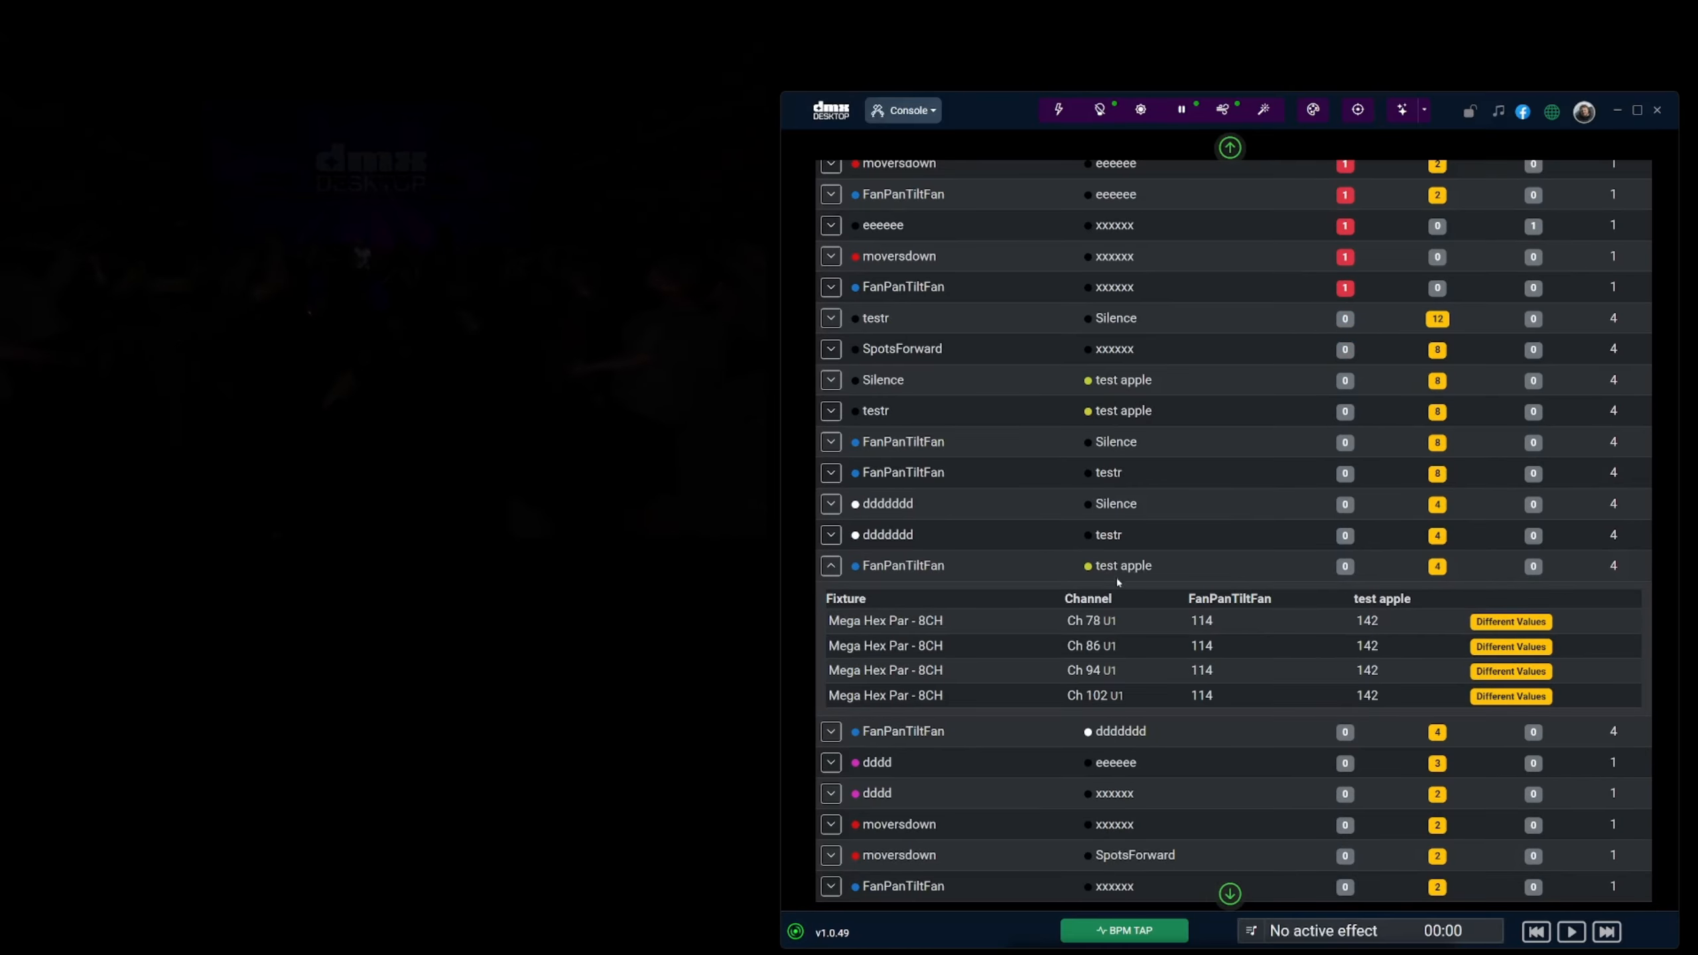
scroll(1019, 657, up, 5)
scroll(1019, 657, down, 4)
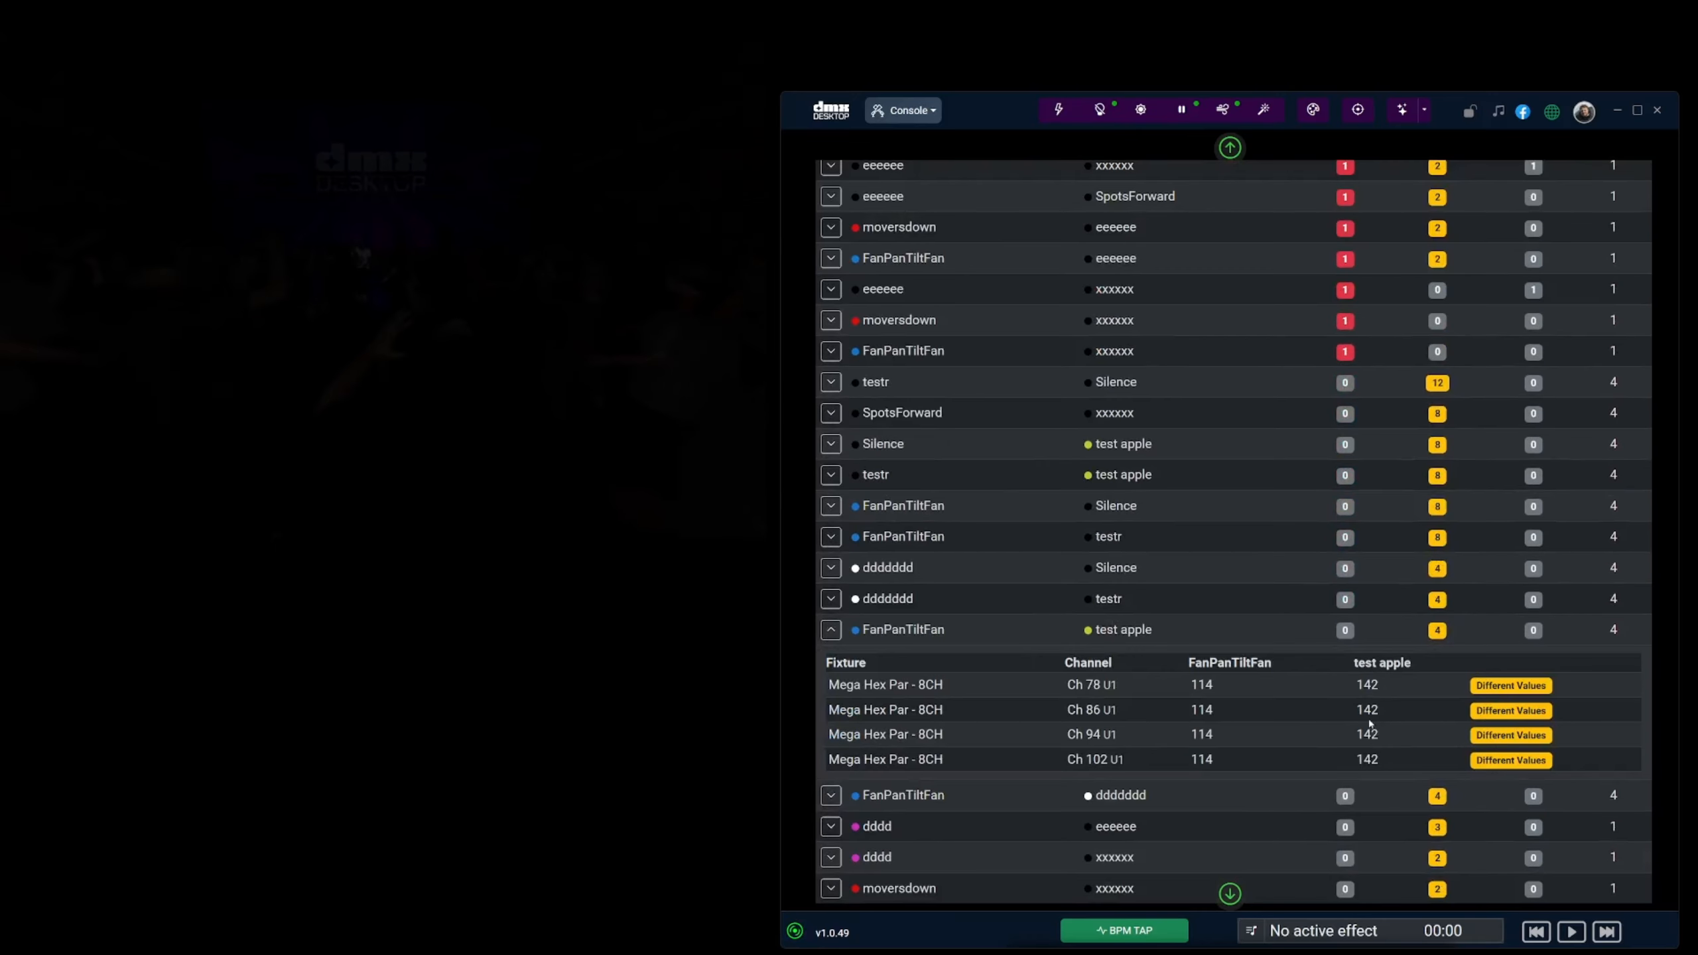
scroll(1006, 658, up, 5)
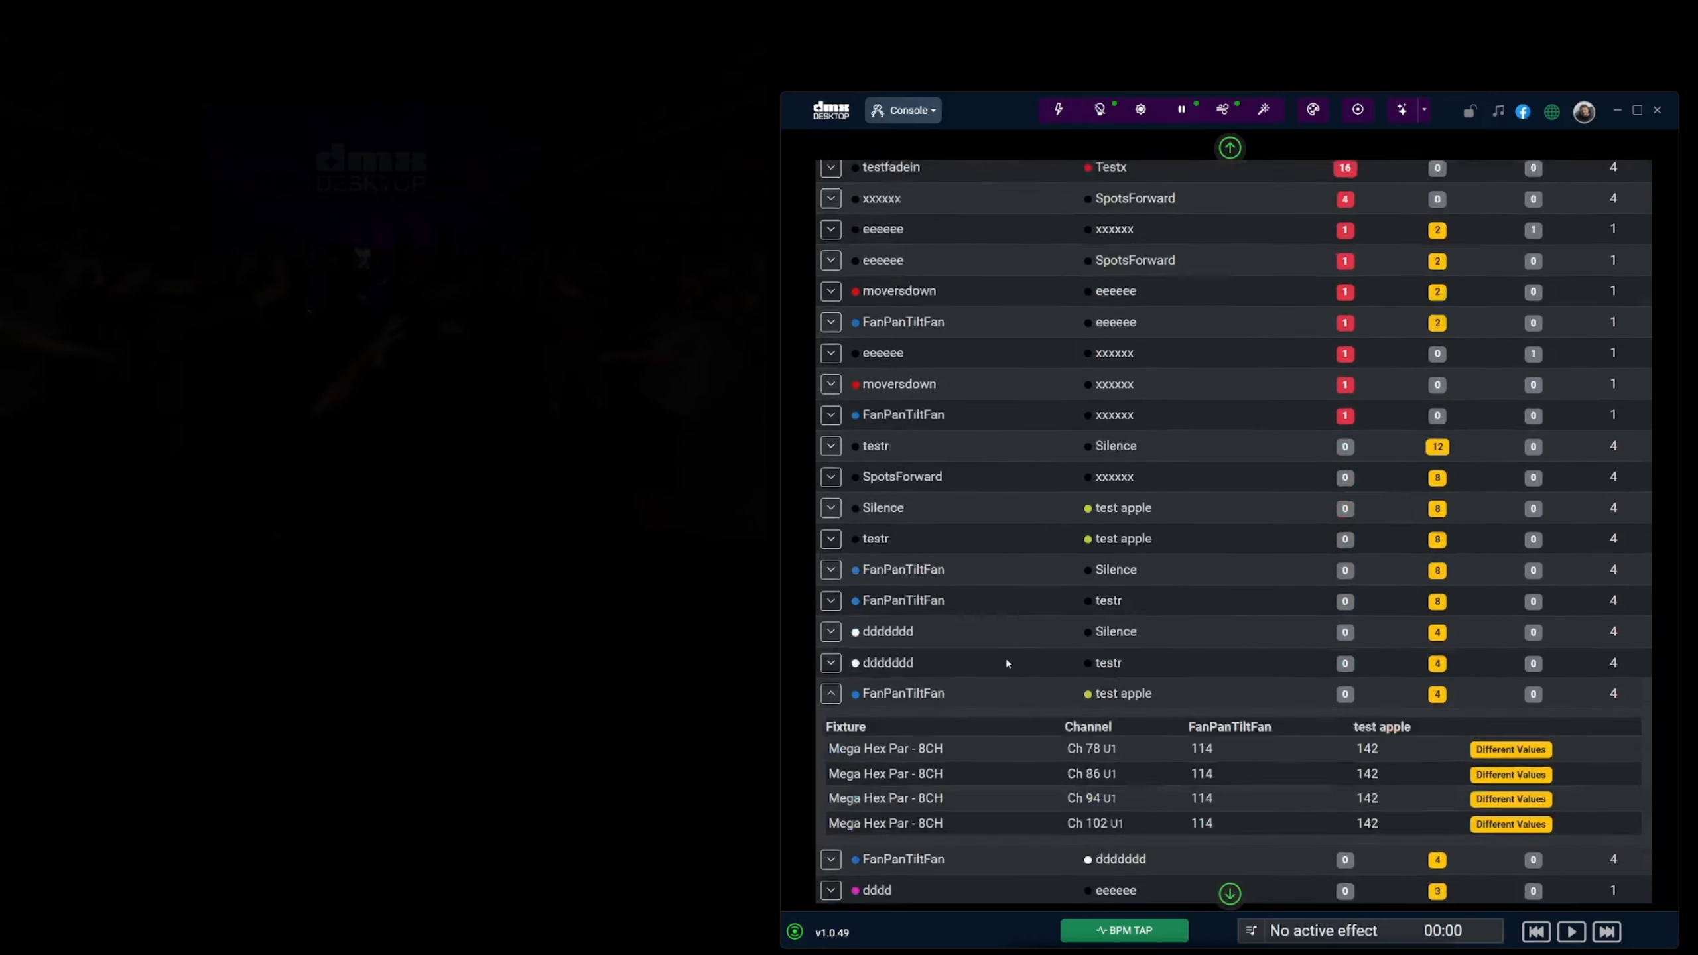
scroll(1014, 653, down, 4)
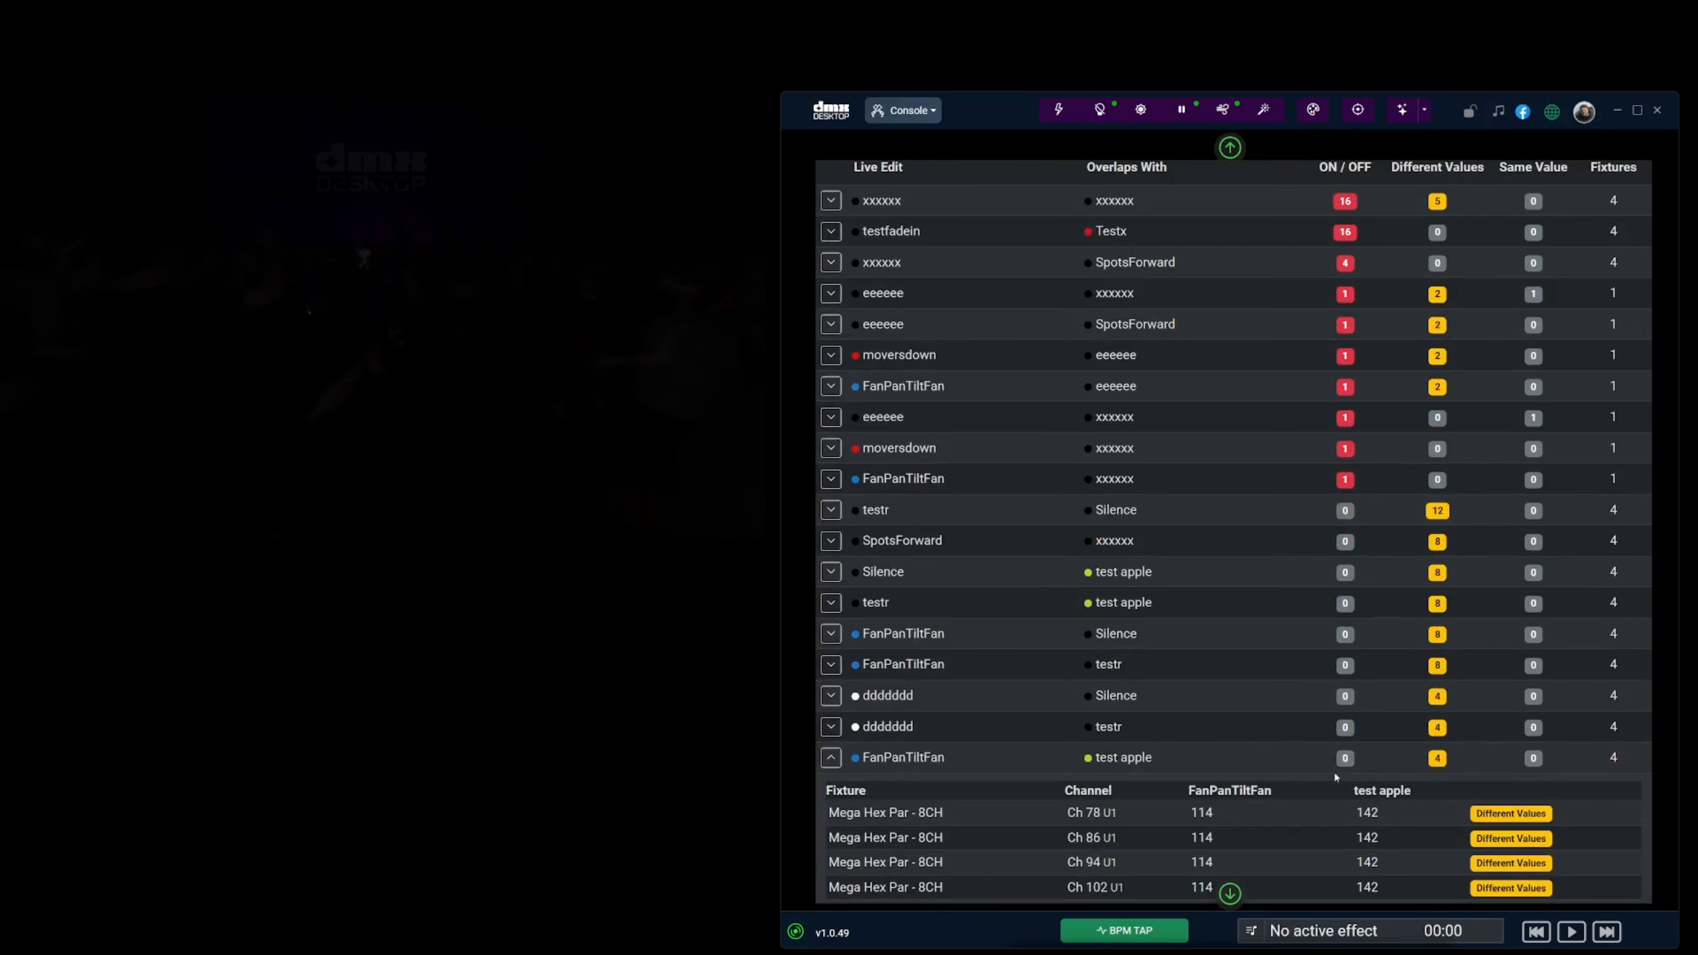
scroll(1054, 715, up, 5)
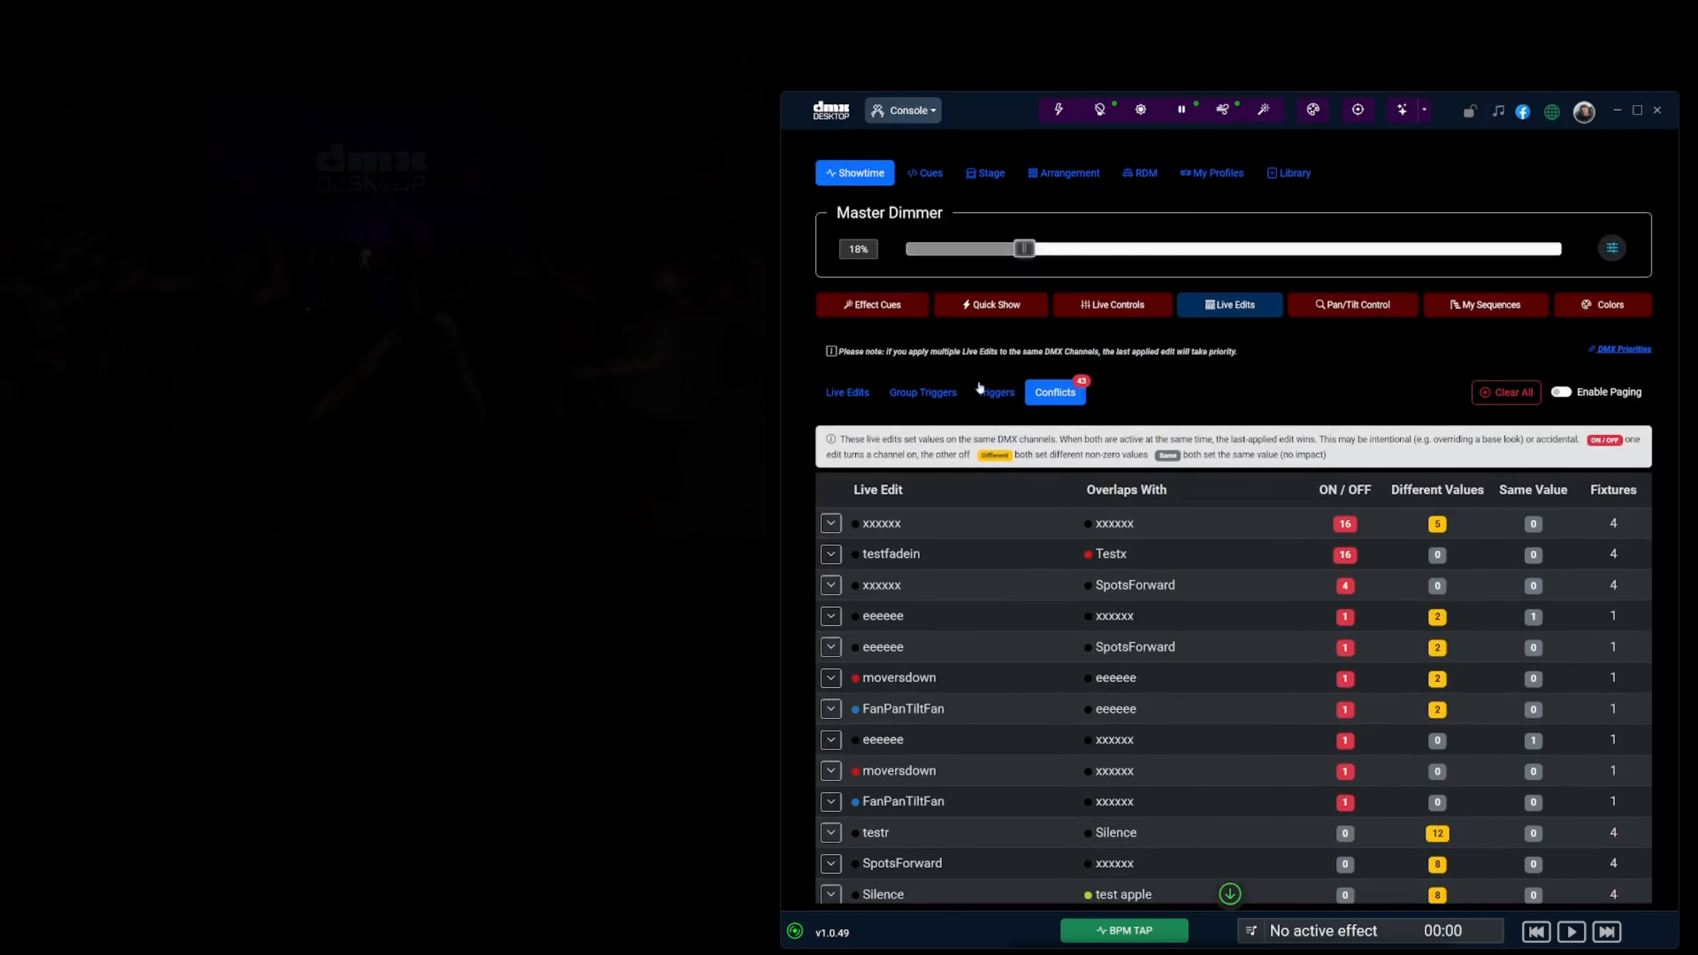
Step: Reset the grouped Green, Blue and White channels of the test apple Live Edit and save the changes
click(849, 393)
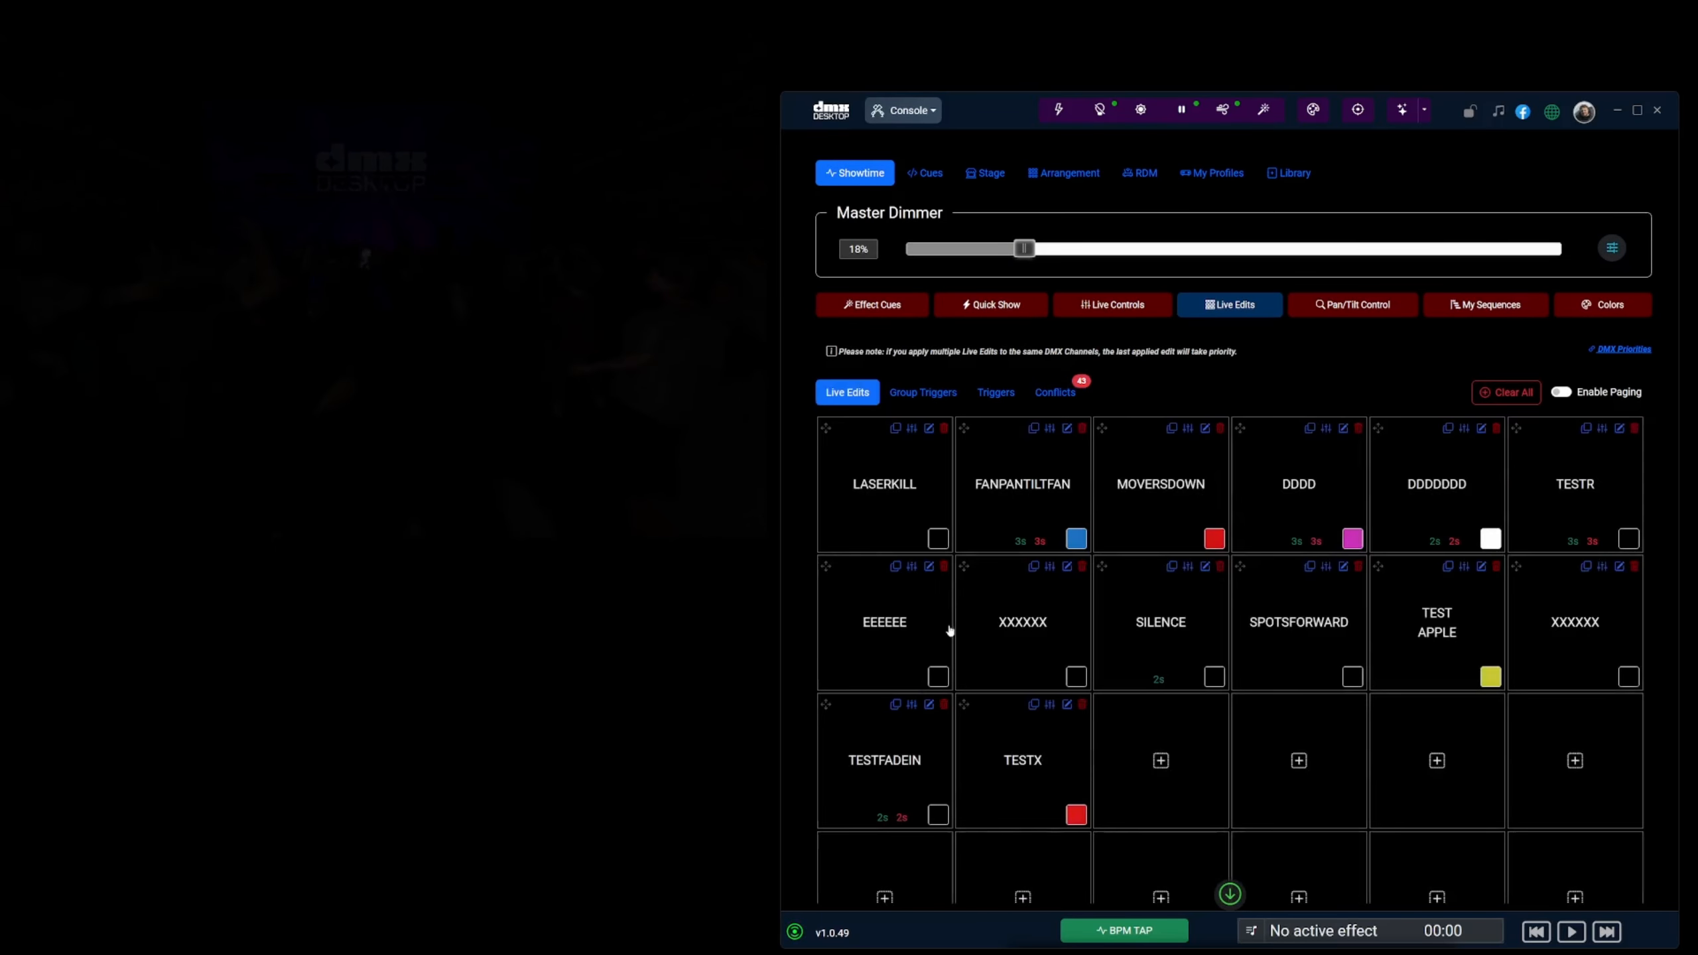
click(1465, 567)
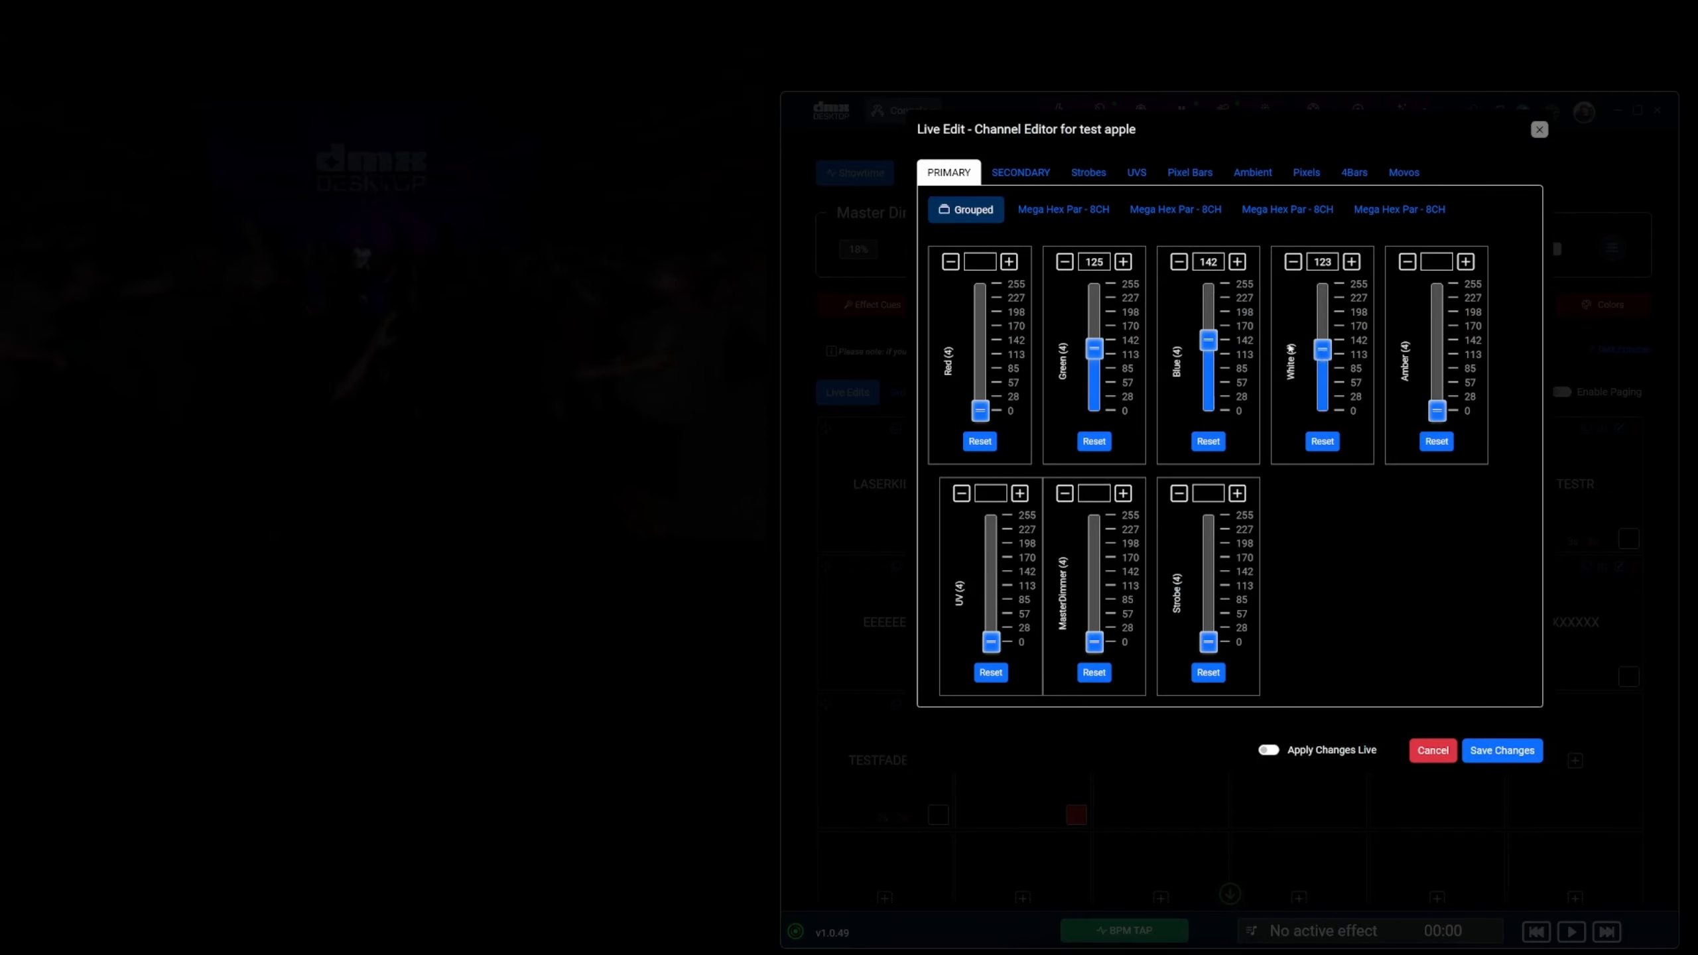
click(1095, 441)
click(1208, 441)
click(1323, 441)
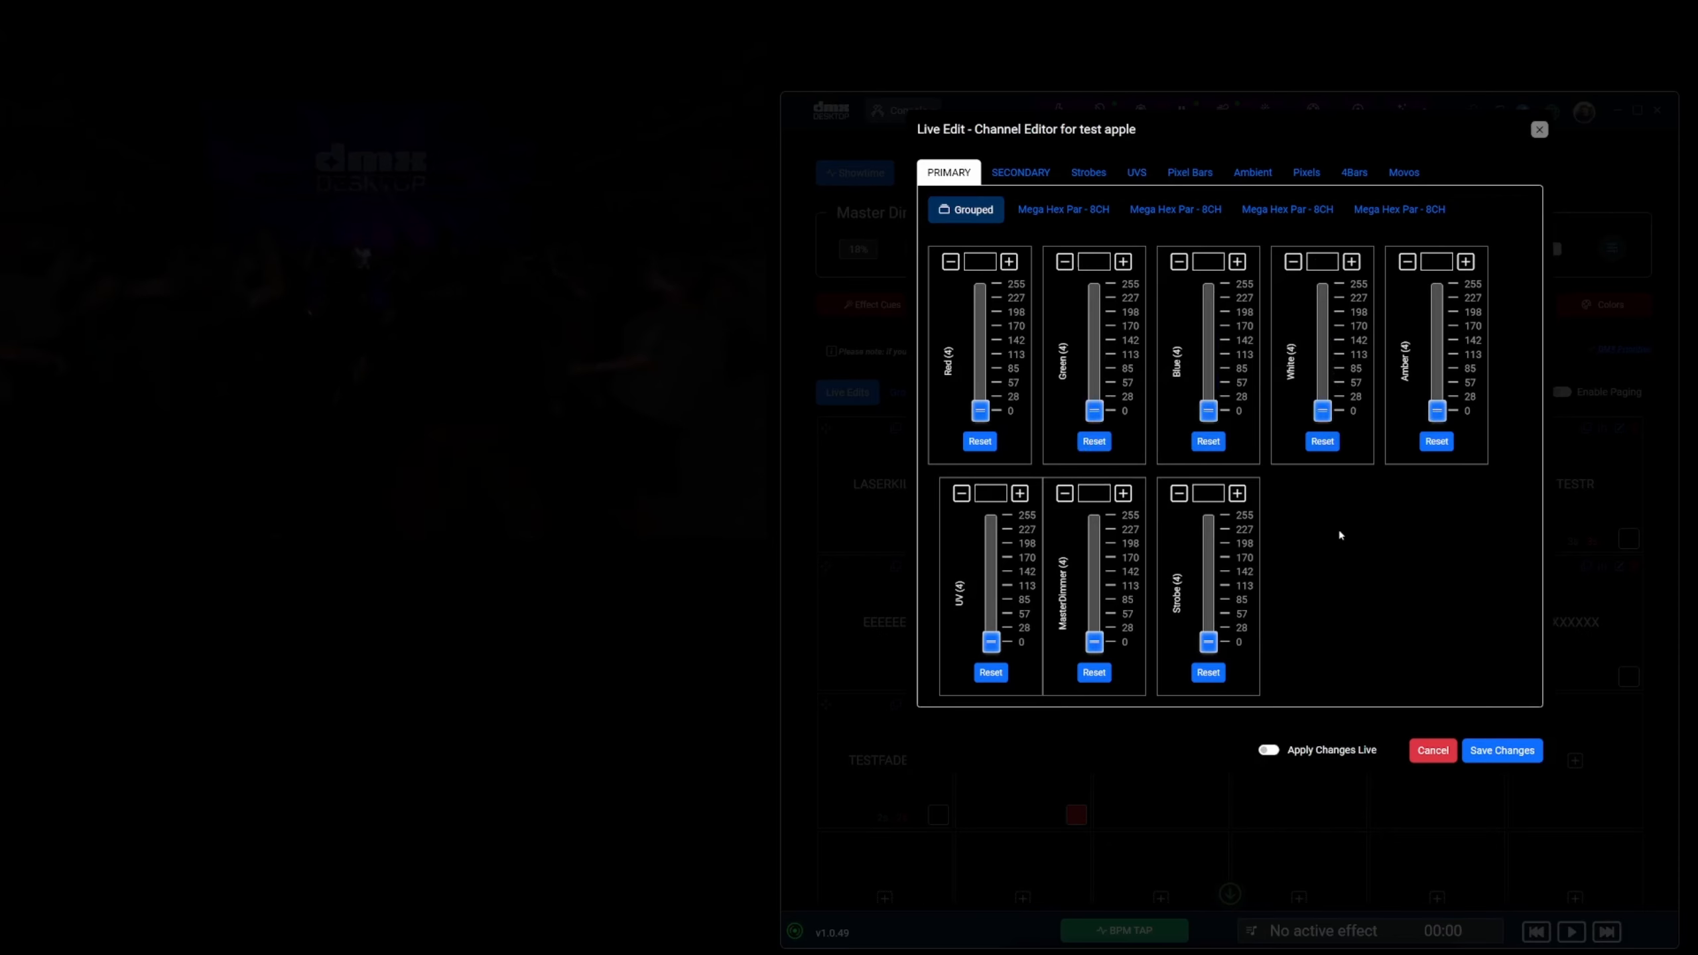
click(1502, 749)
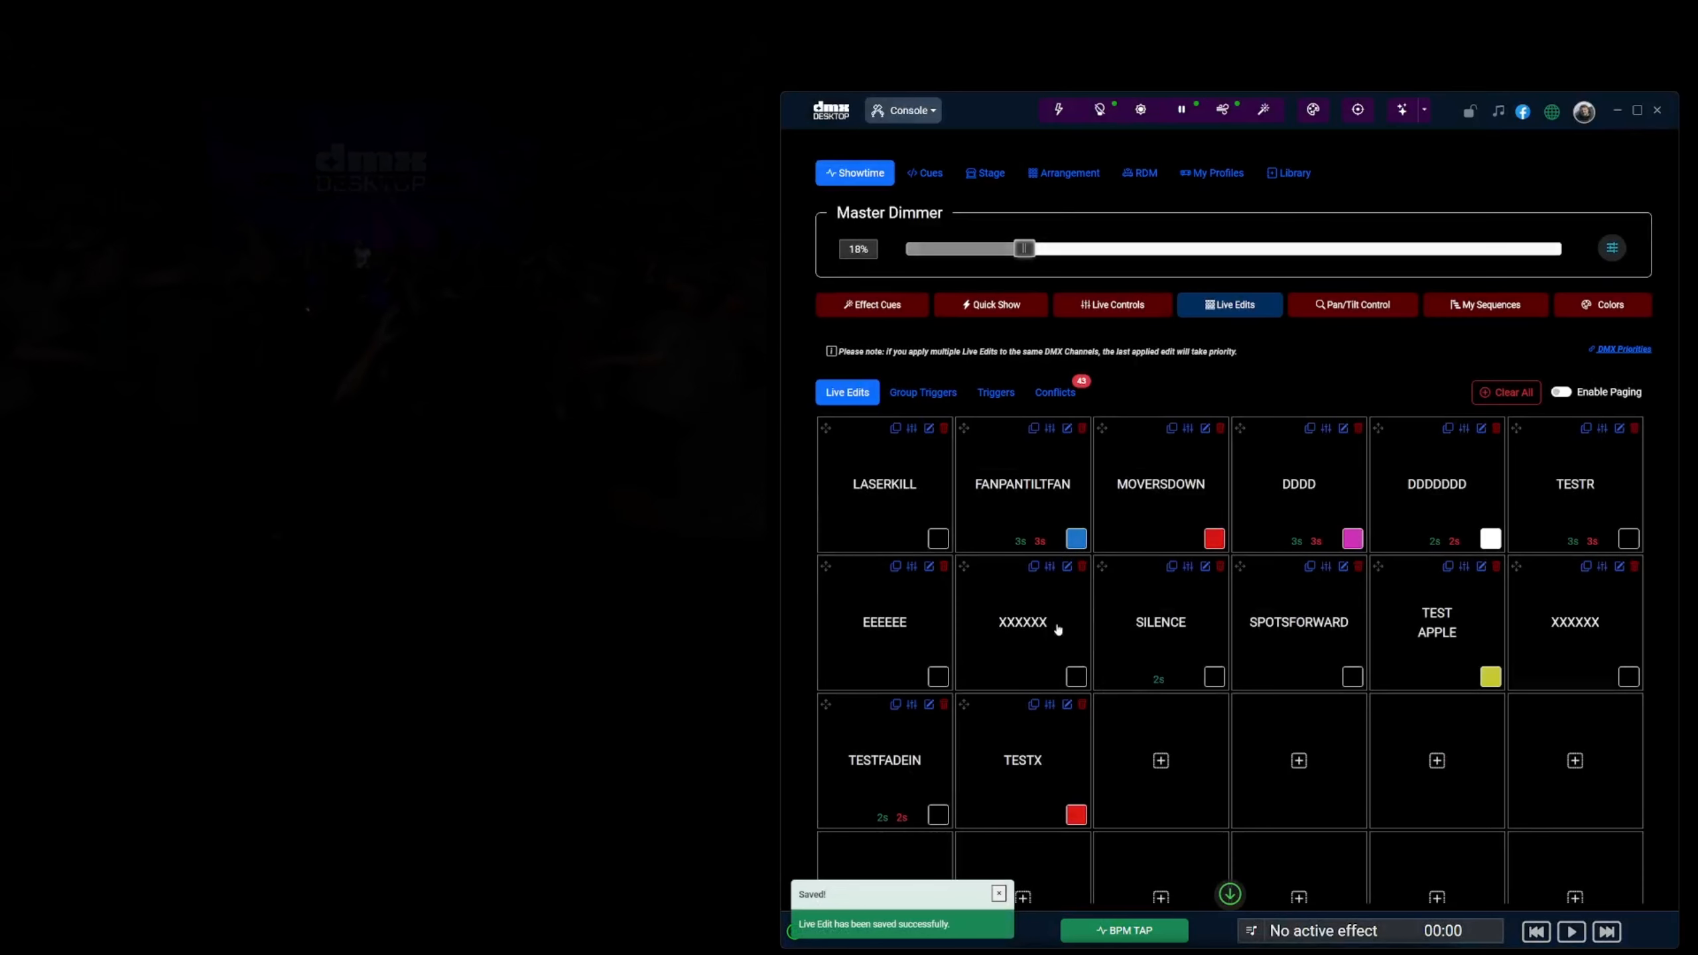
Step: Recheck the Live Edit conflict list for remaining overlaps with test apple
click(1041, 400)
scroll(1019, 654, down, 4)
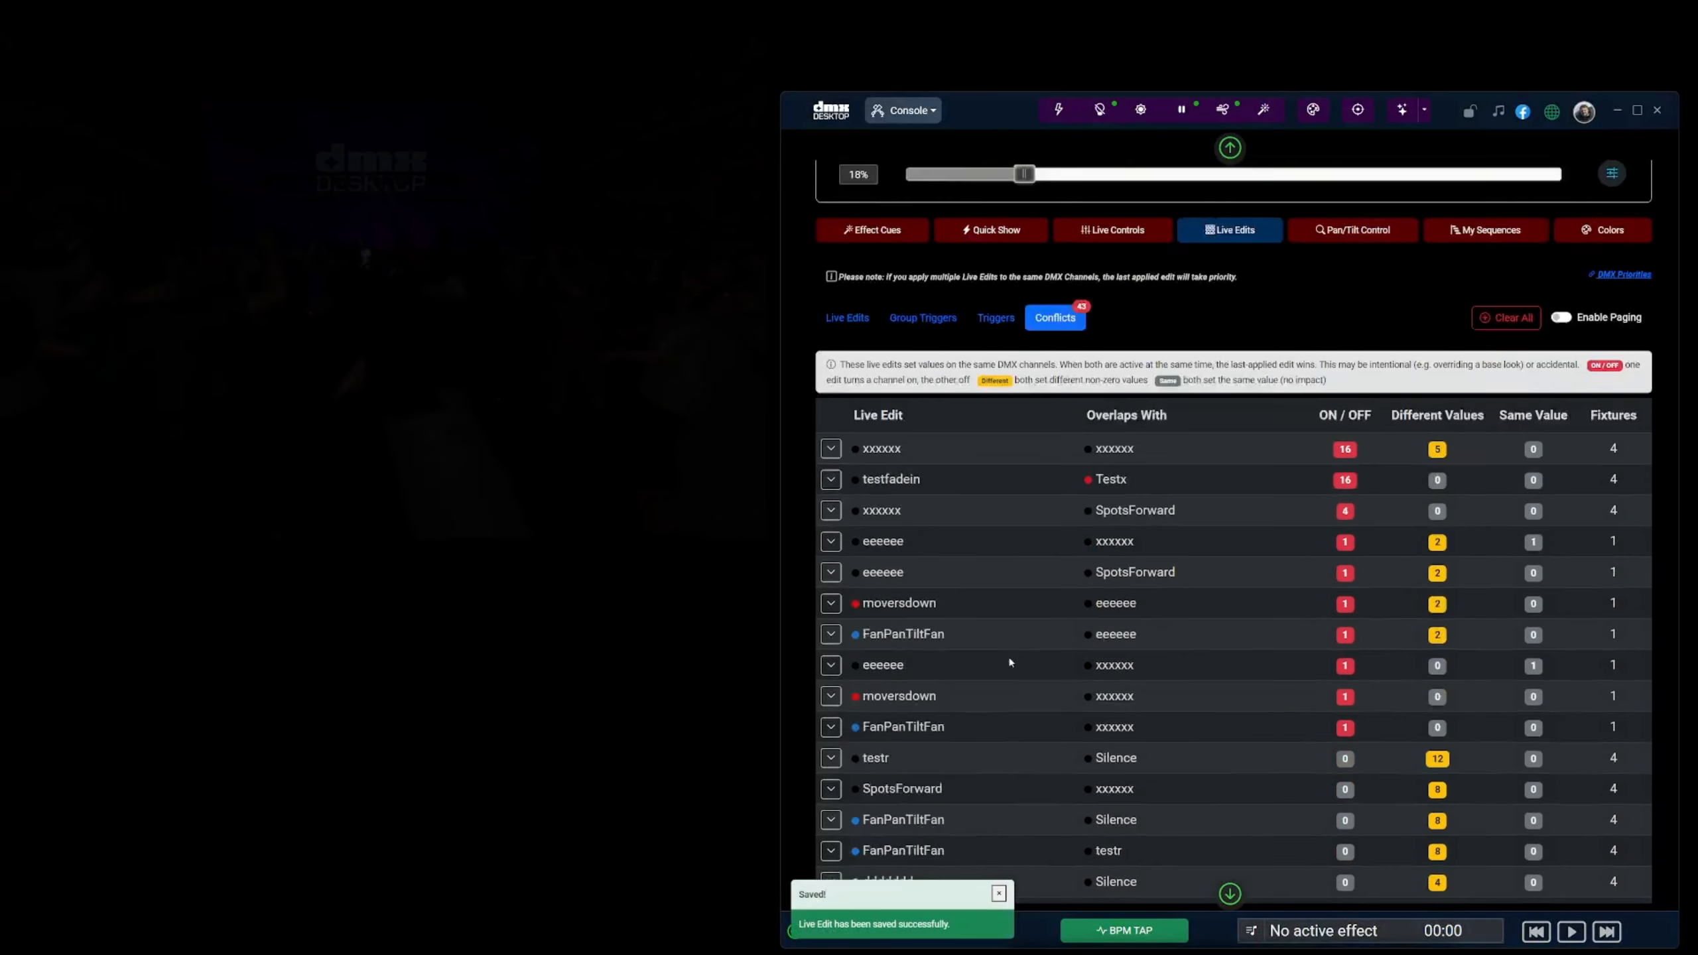
scroll(1019, 654, down, 3)
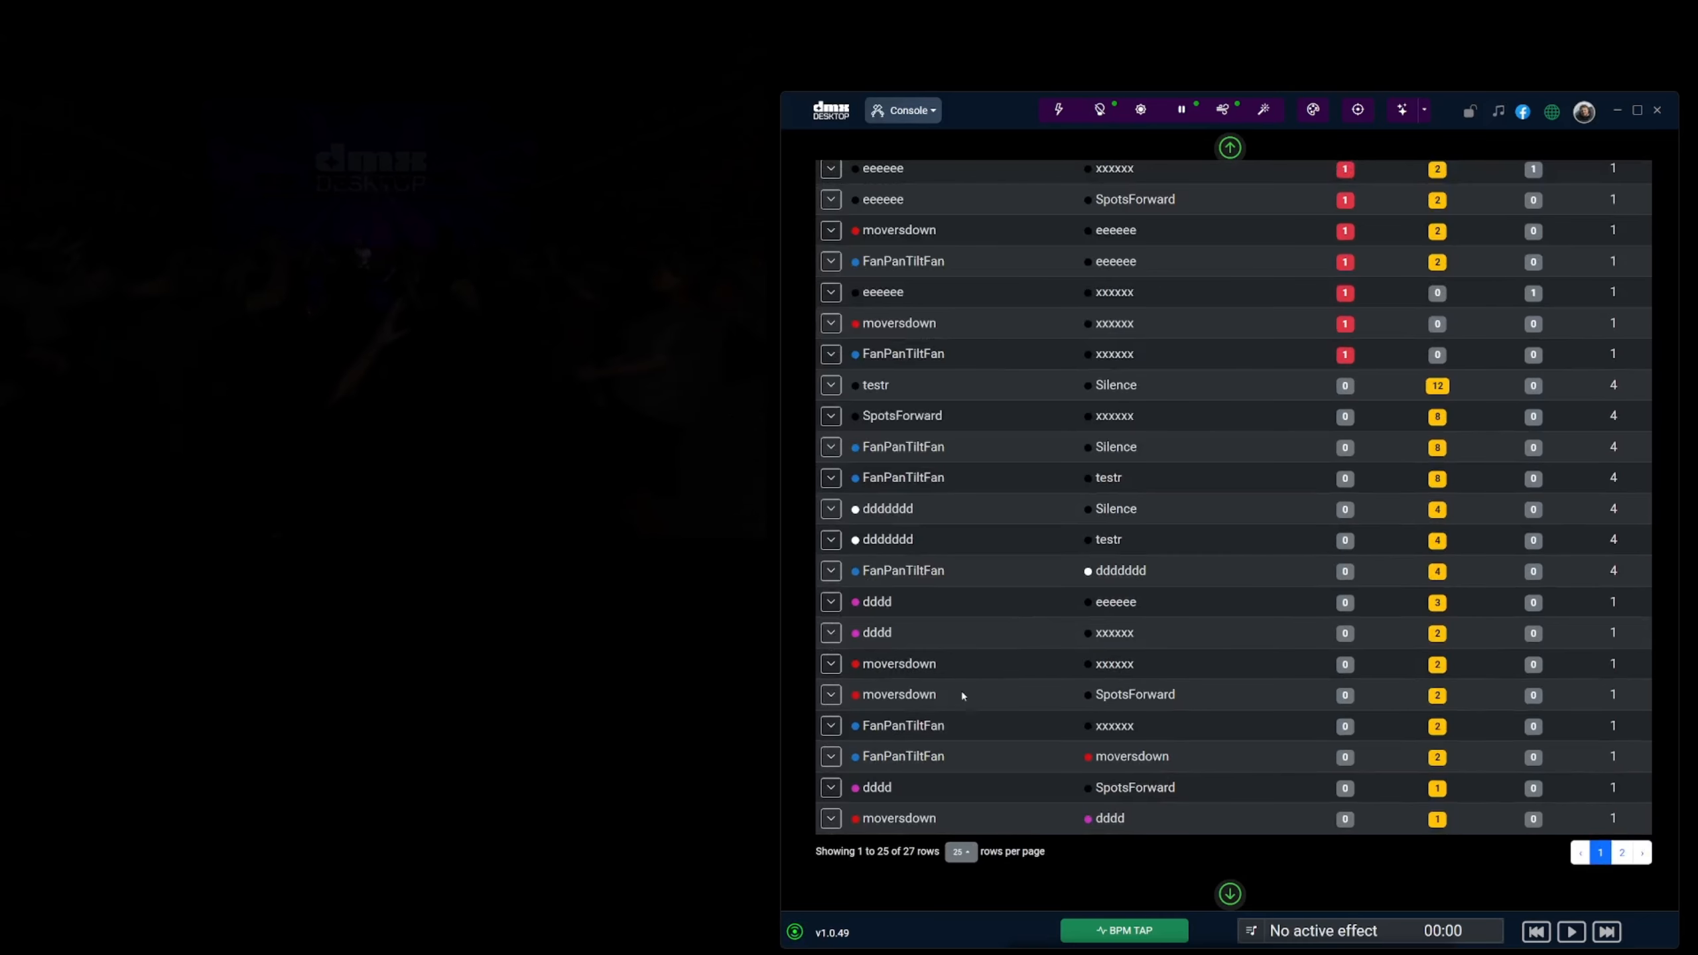
scroll(974, 698, up, 7)
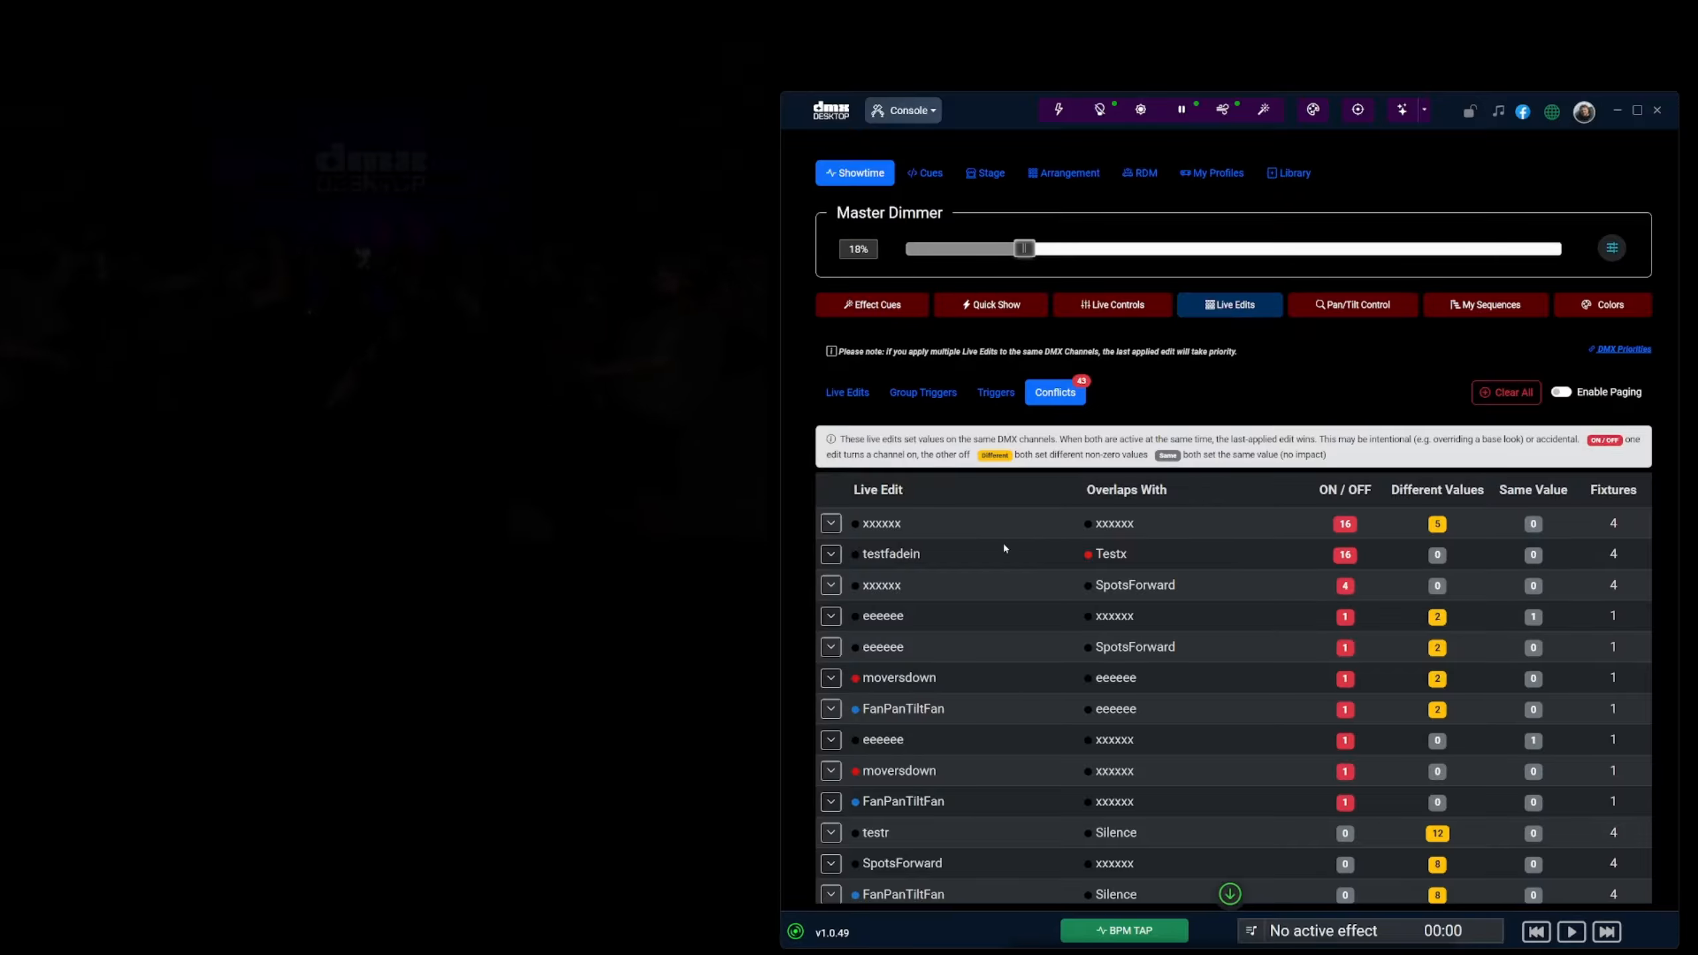
scroll(1005, 544, down, 5)
scroll(1005, 544, up, 5)
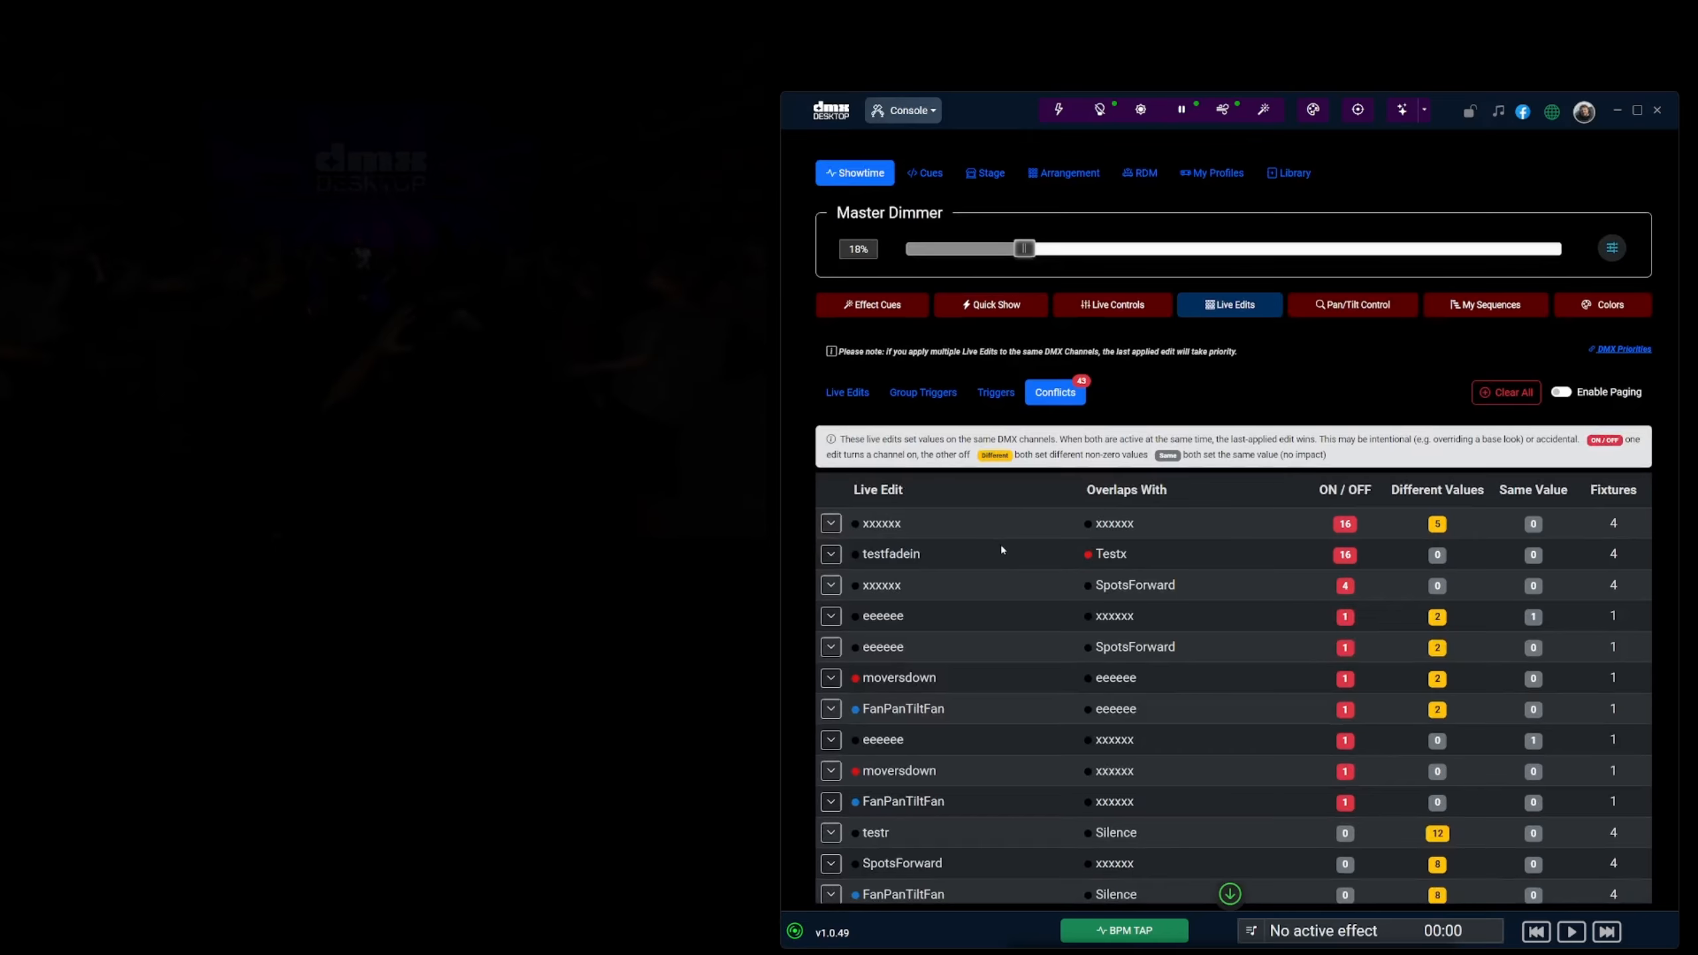